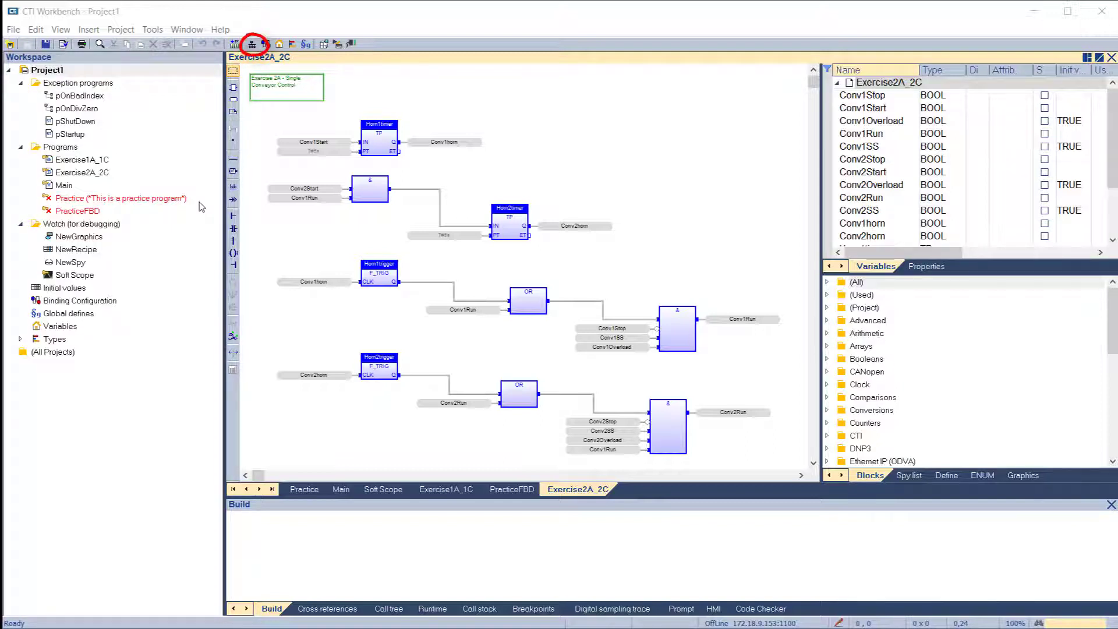
- Open the project's I/O driver configuration and add the CTI PLC Local I/O driver for CTI Janus Controllers
click(252, 45)
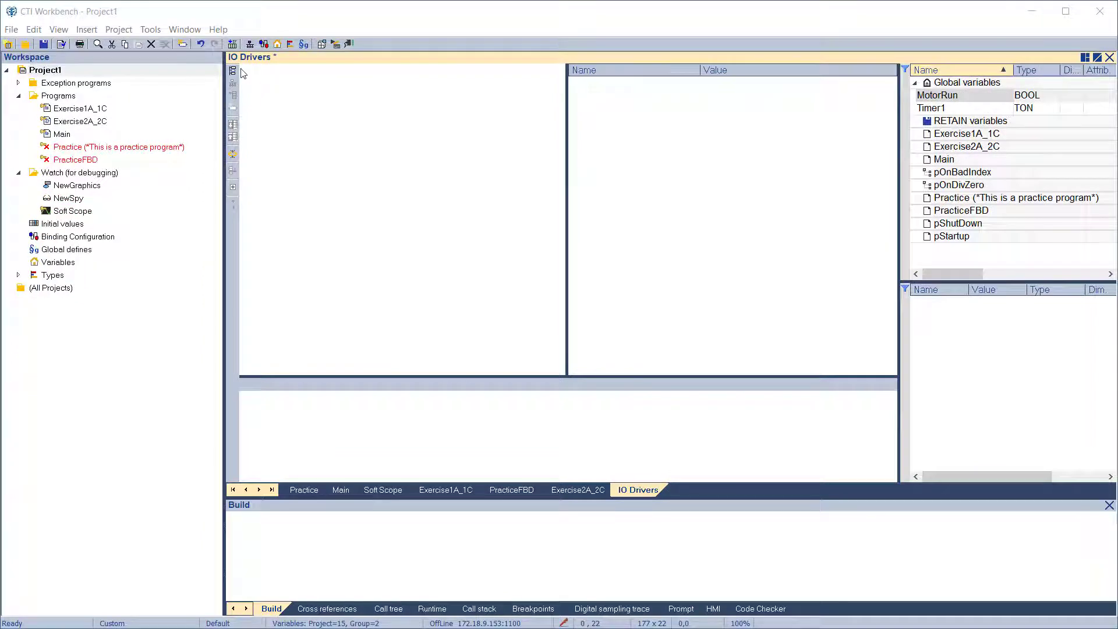
click(235, 70)
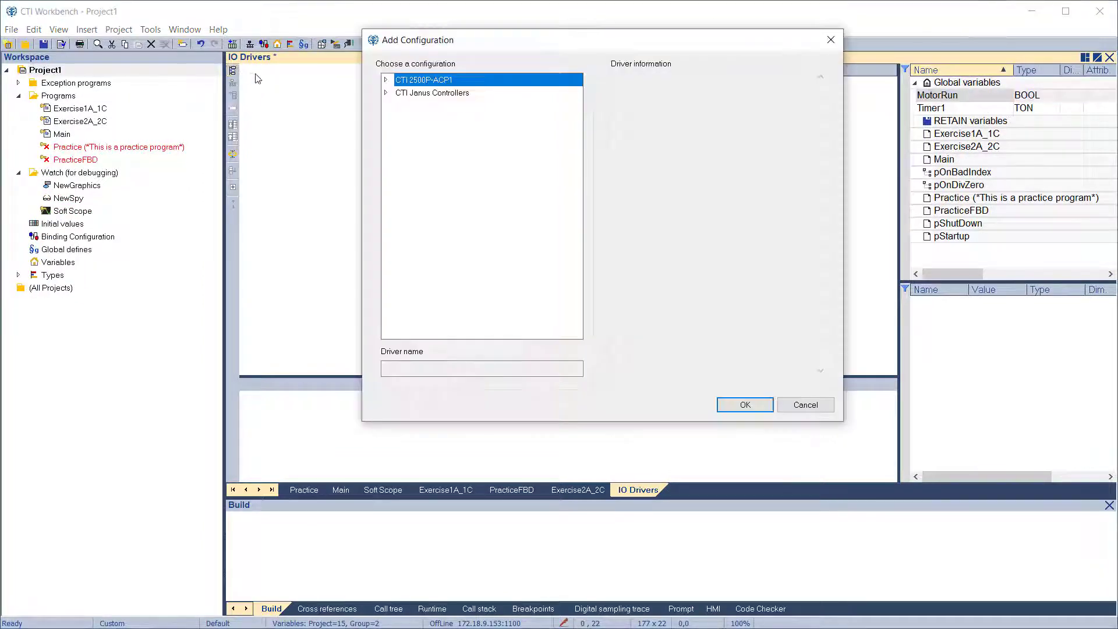
click(386, 93)
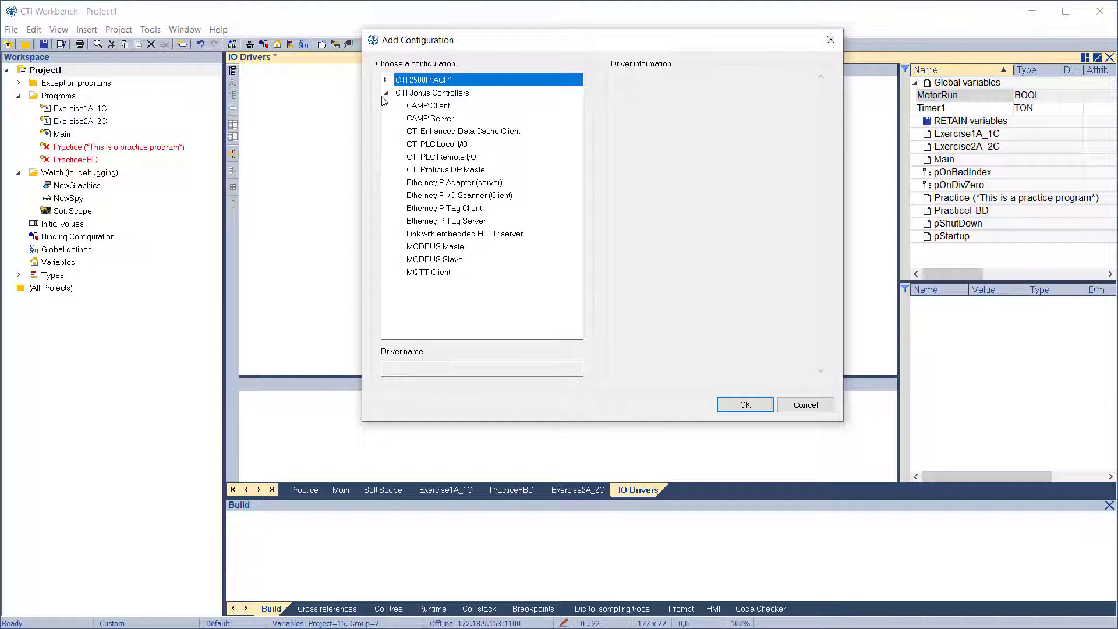
click(441, 144)
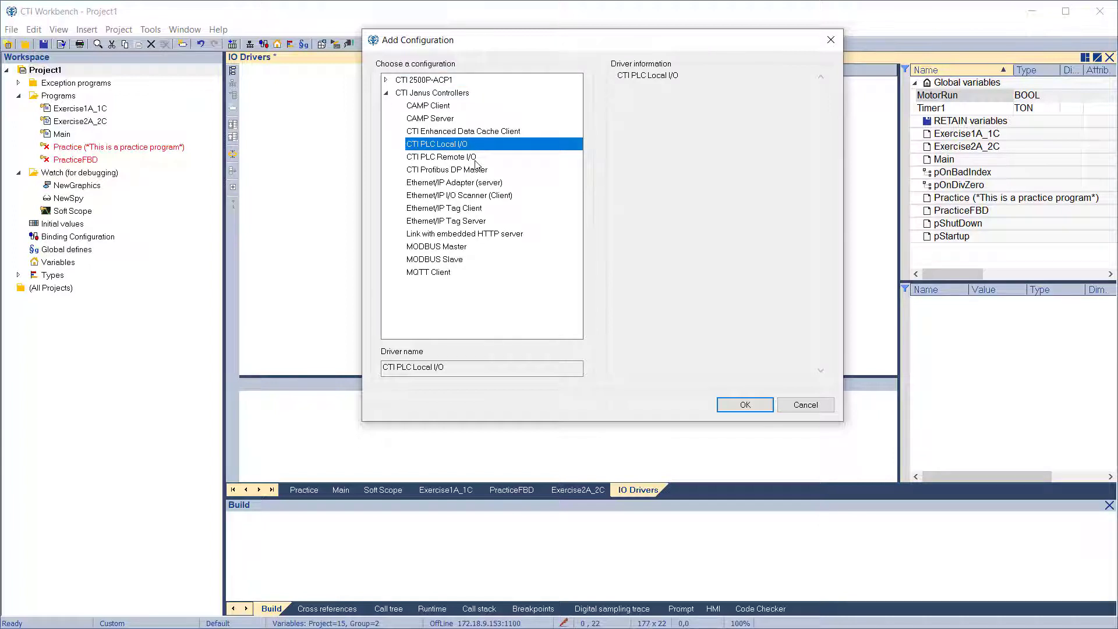
click(745, 404)
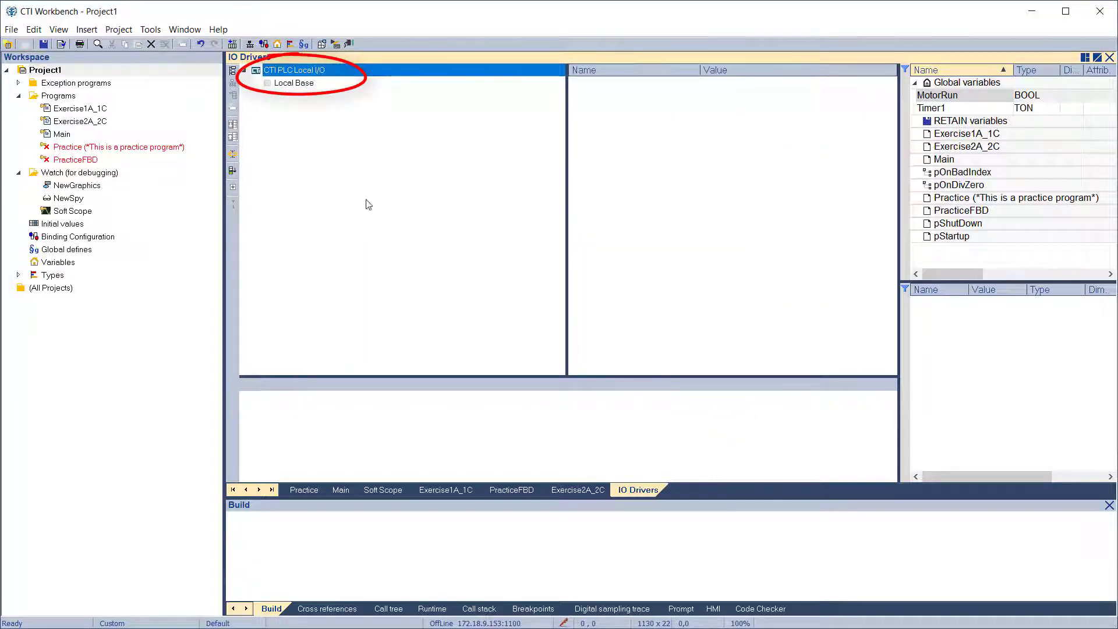
- Add a CTI 2558 8CH Analog Input module in slot 1 of the Local Base, with automatic I/O mappings and new variables prefixed Incinerator
click(259, 85)
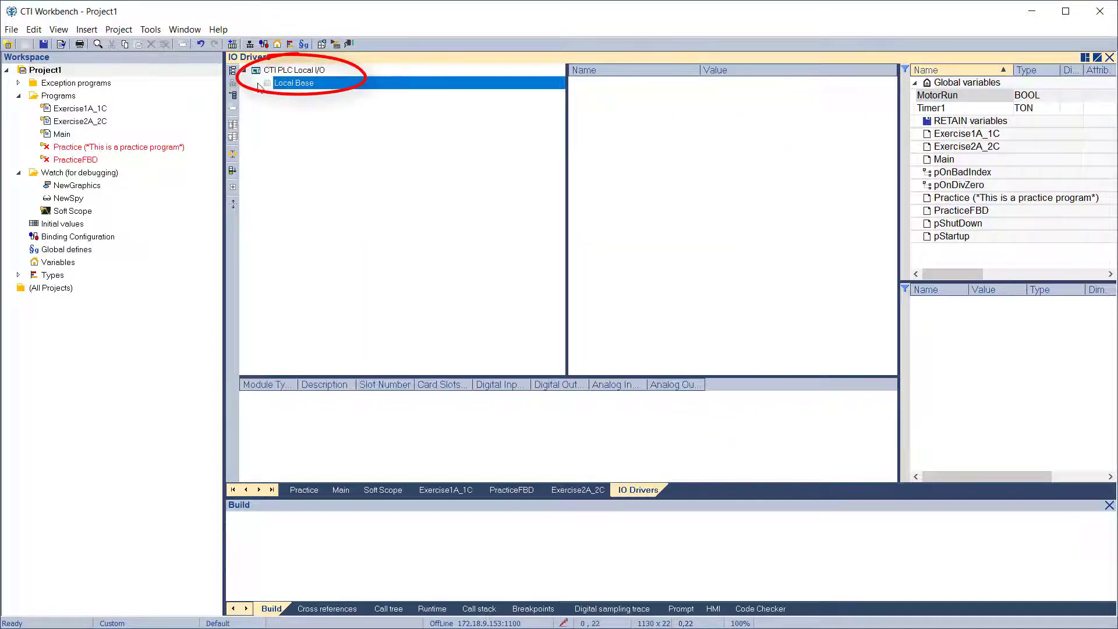
click(233, 96)
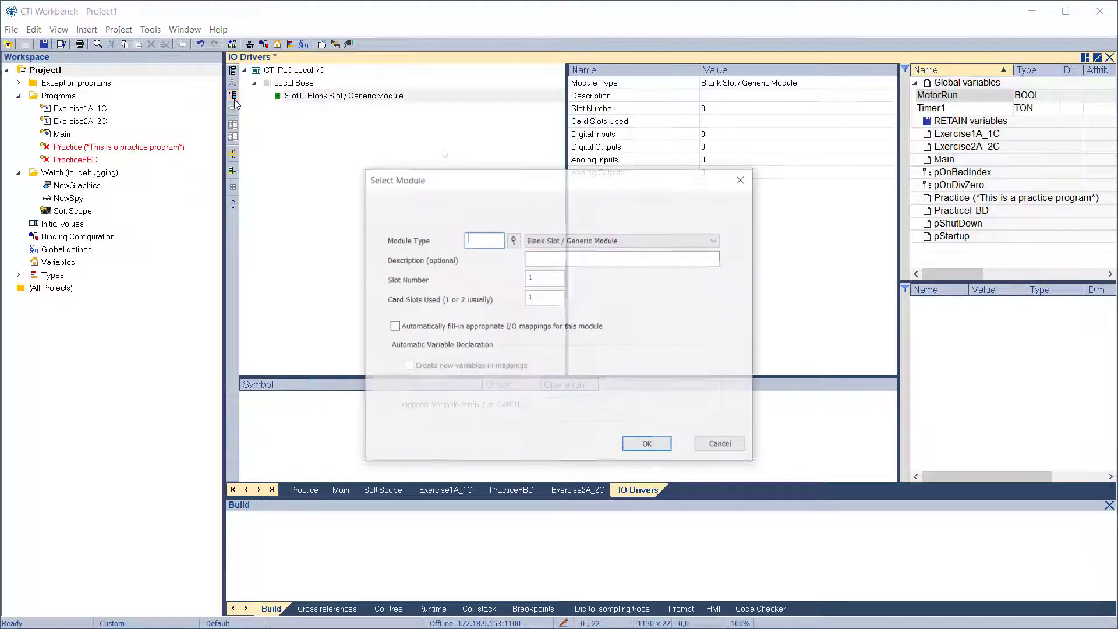
click(550, 240)
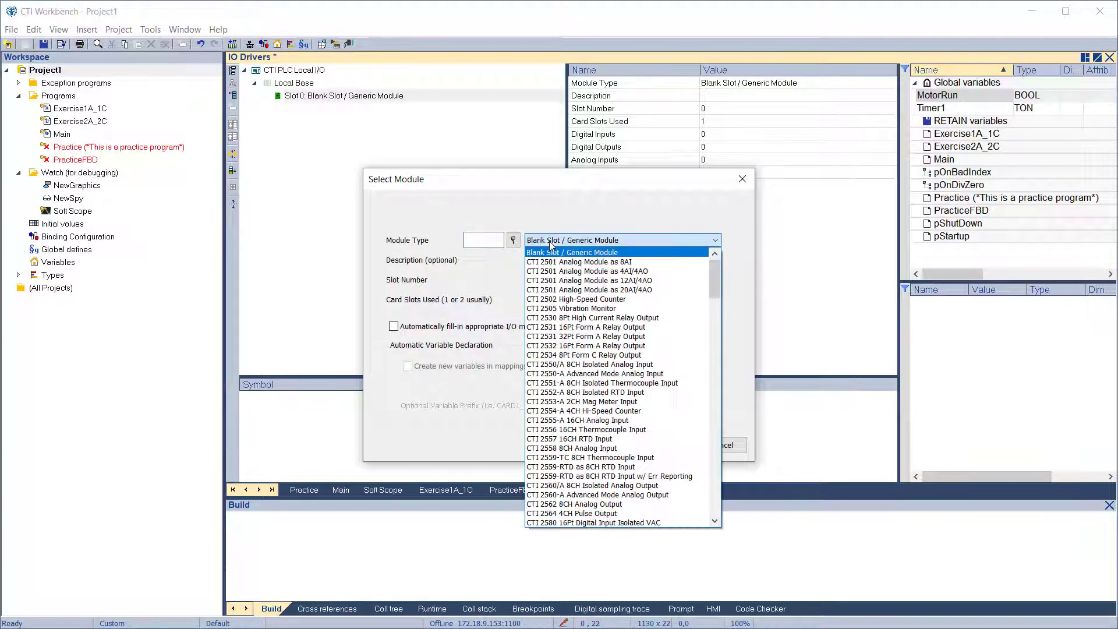
click(586, 448)
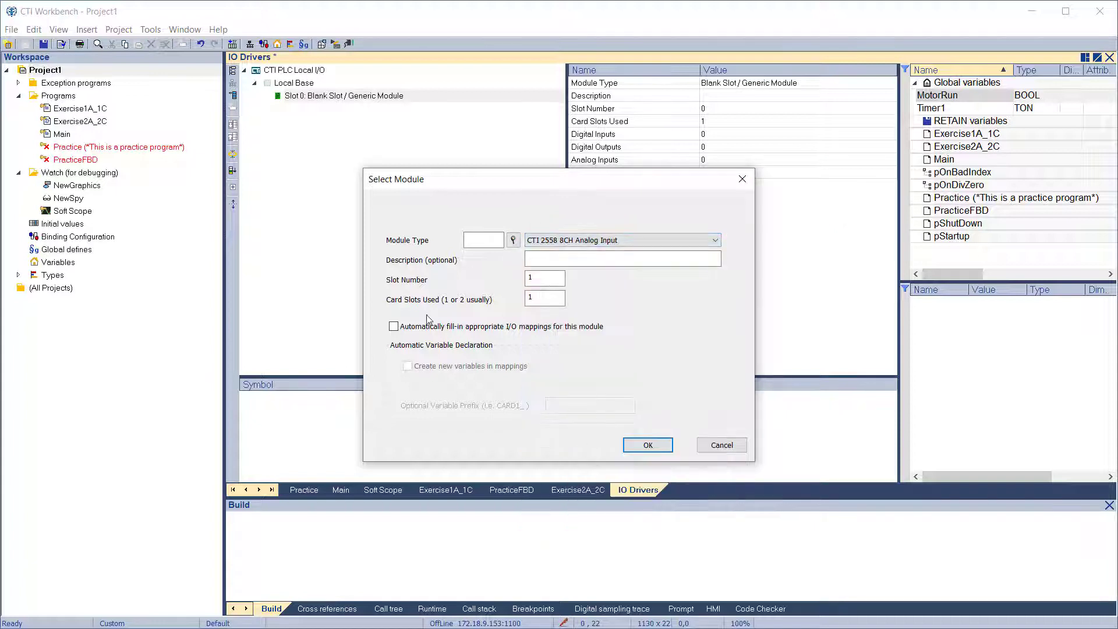
click(394, 328)
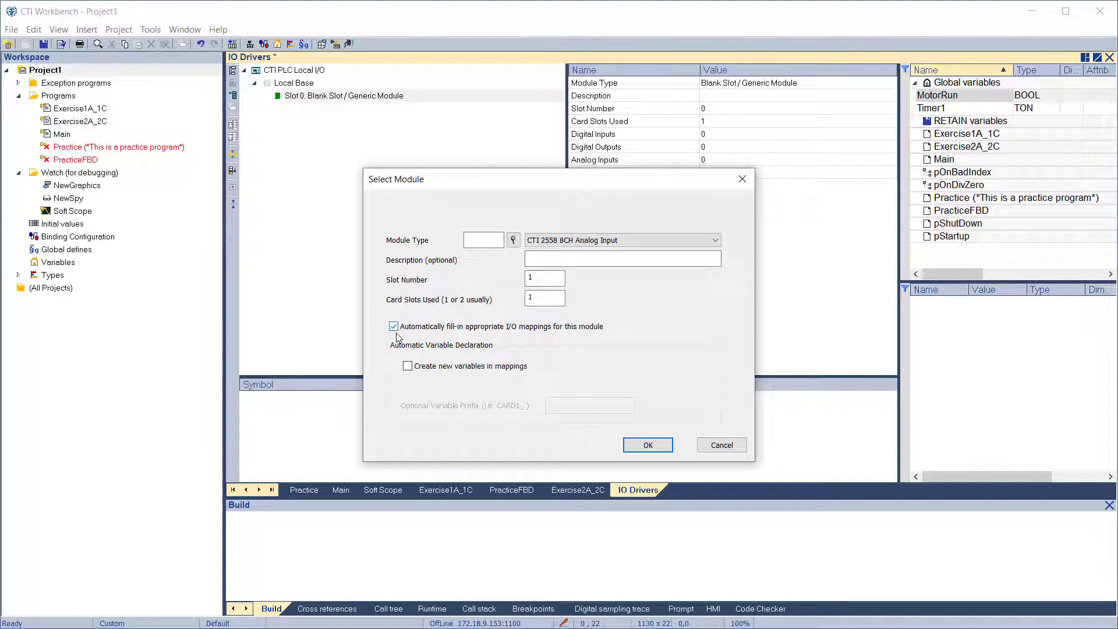
click(407, 366)
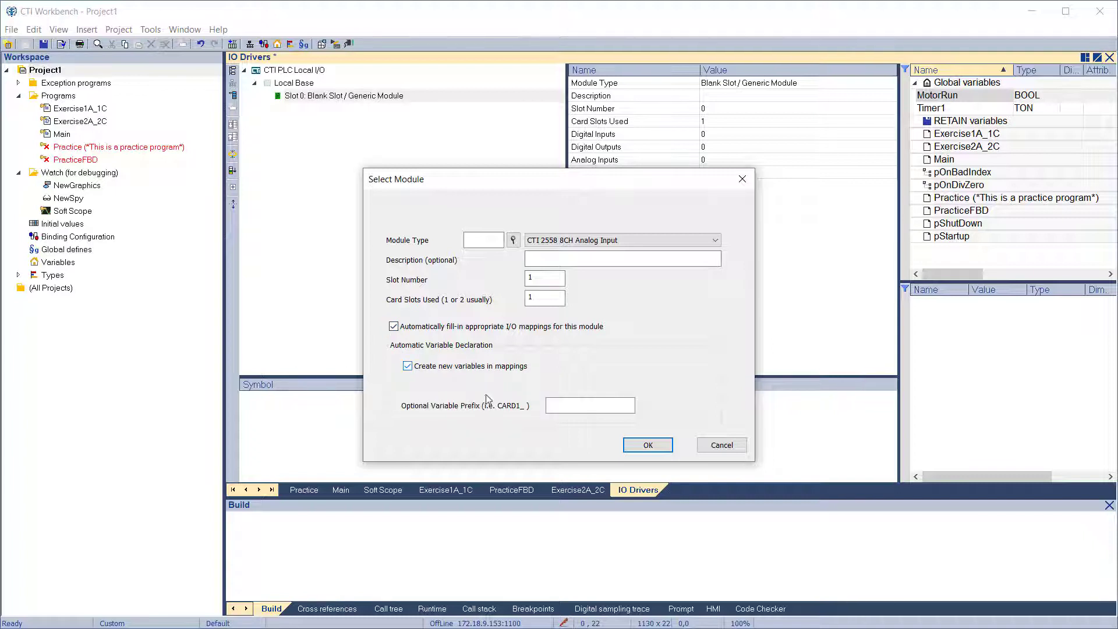
click(573, 401)
text(Incinerator)
click(647, 446)
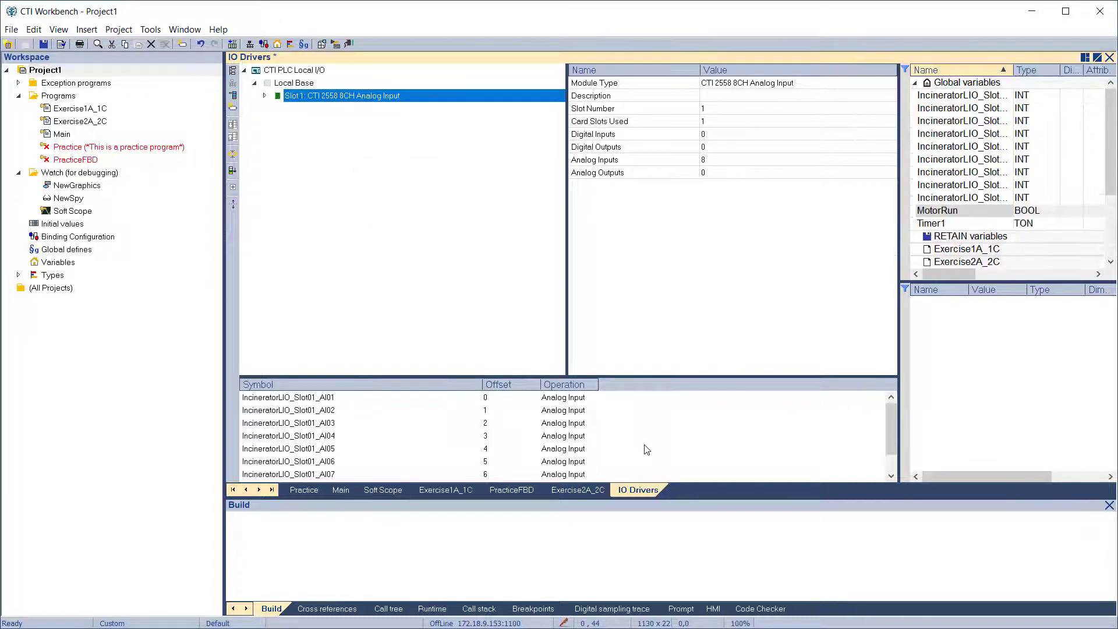
click(265, 96)
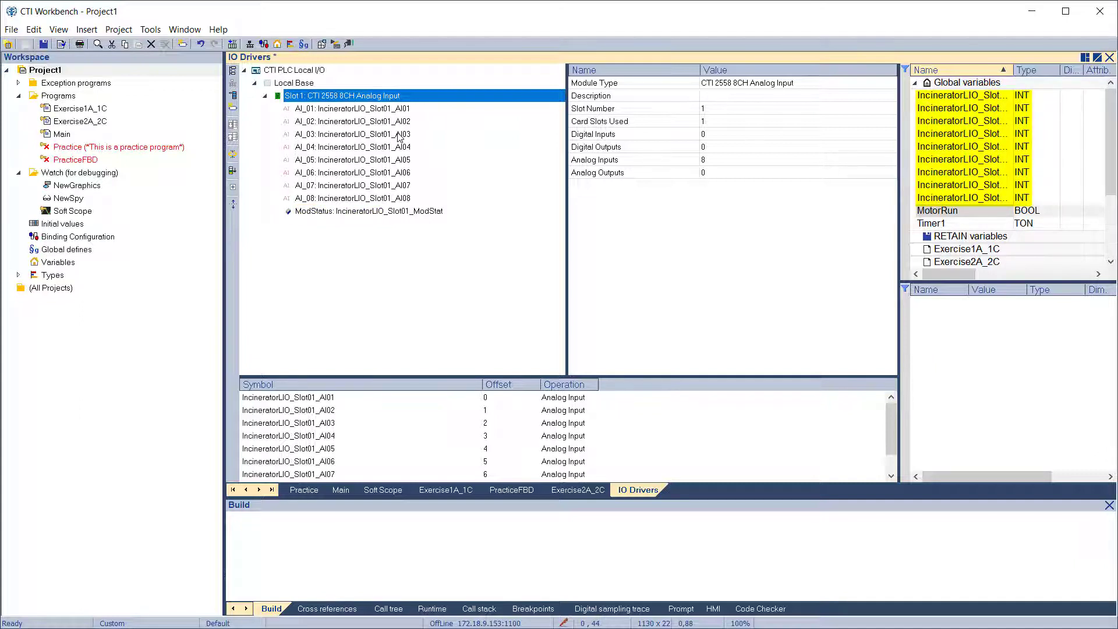
- Create a global variable named Temperature1 with data type INT
click(928, 228)
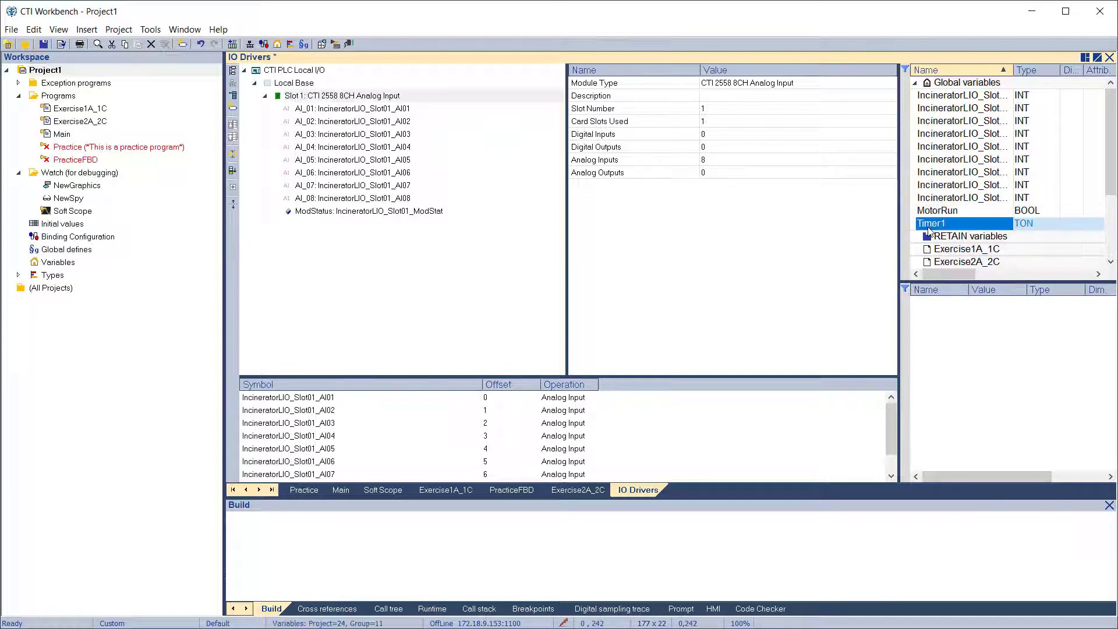
key(Insert)
text(Temperature1)
key(Return)
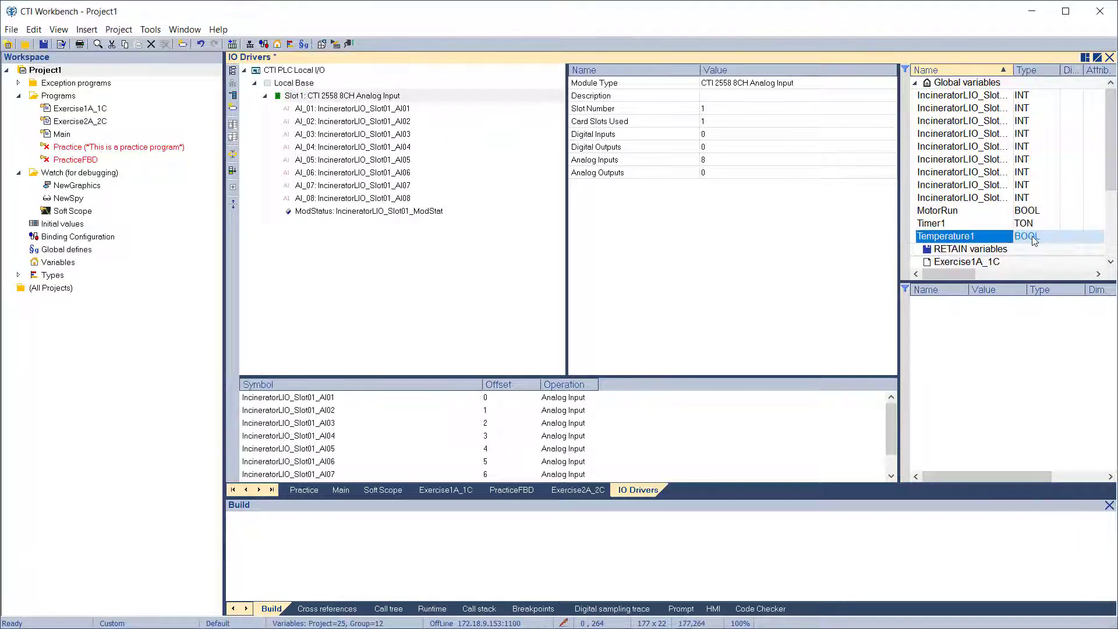
click(1034, 241)
click(1030, 281)
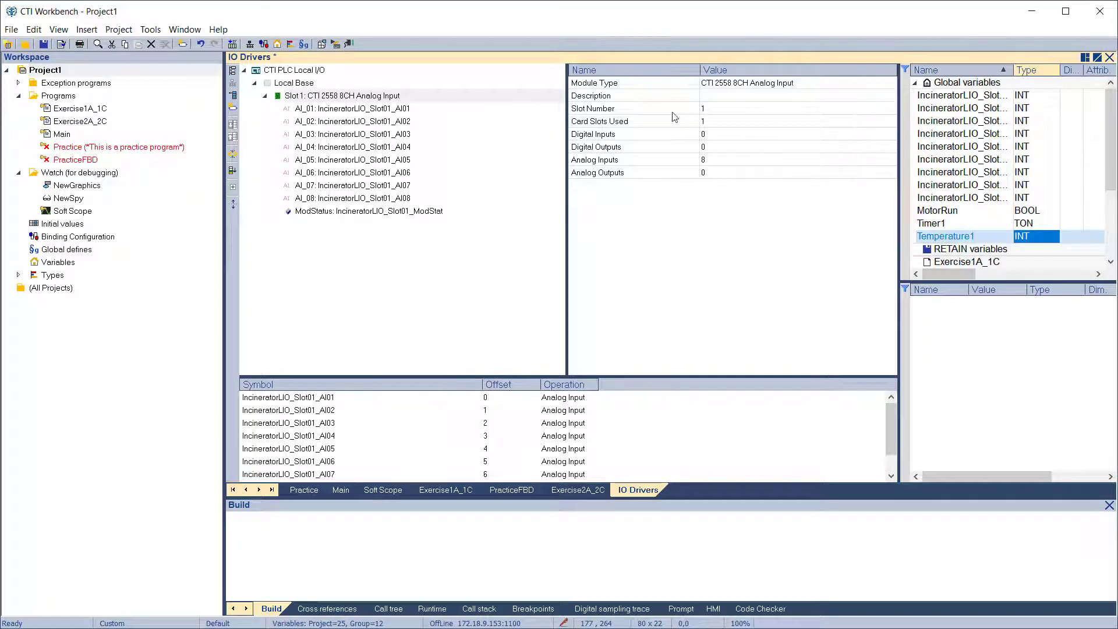
- Add a CTI 2558 8CH Analog Input module in slot 2 with automatically filled I/O mappings but no new variables
click(233, 96)
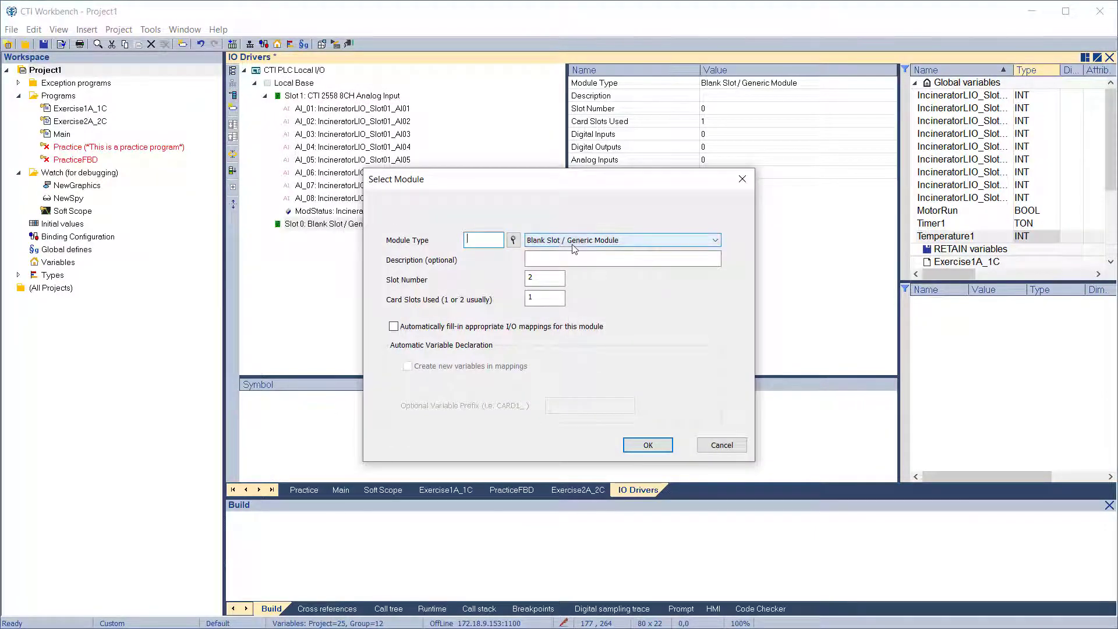
click(574, 241)
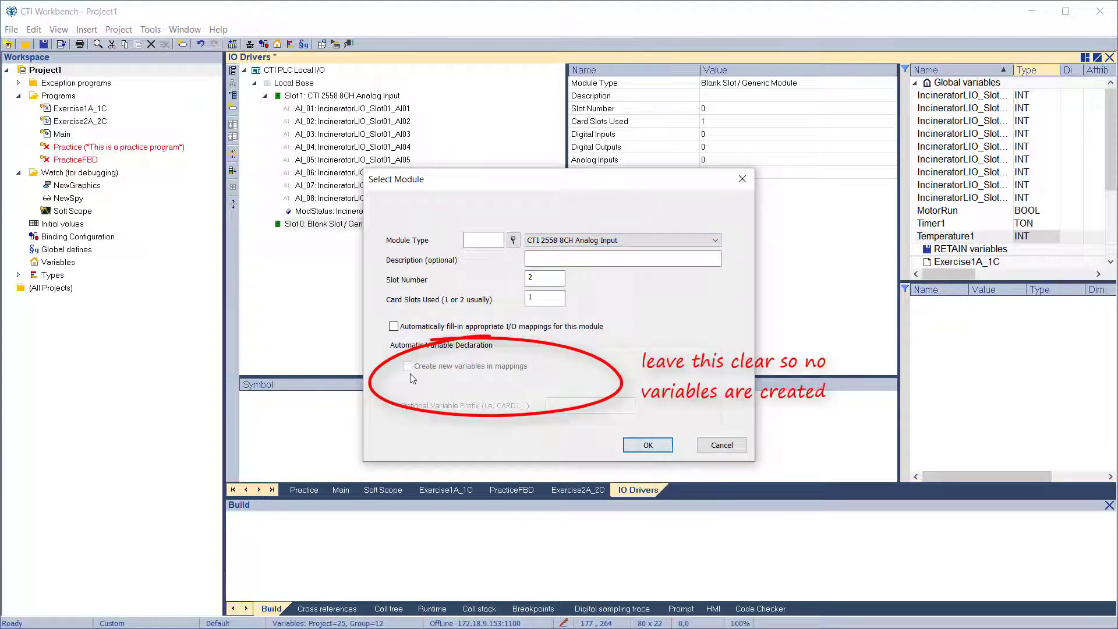
click(394, 327)
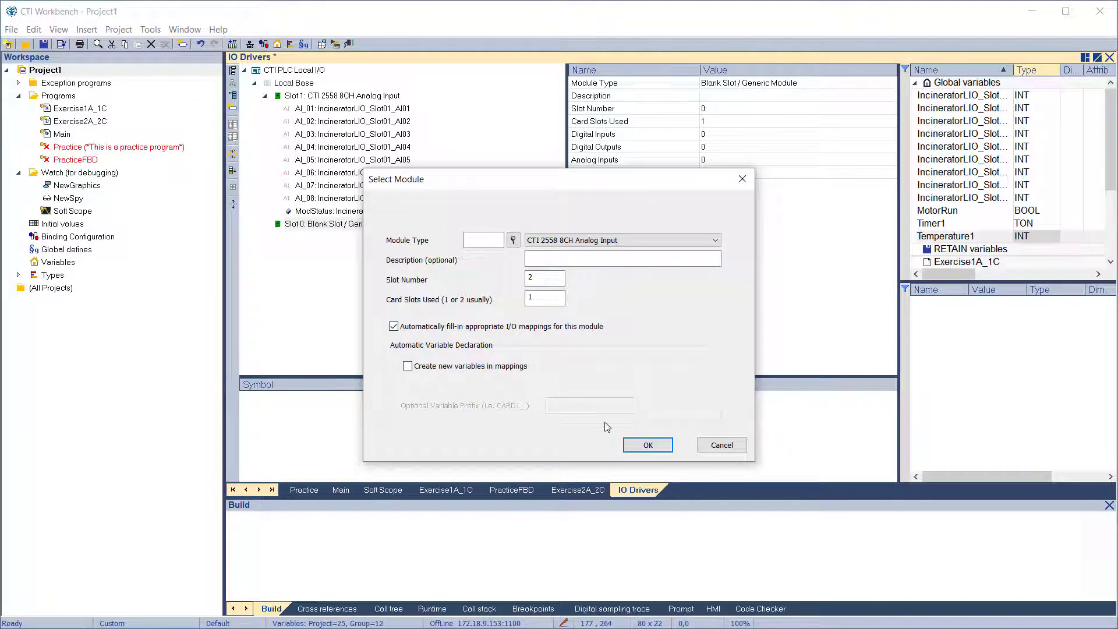
click(631, 446)
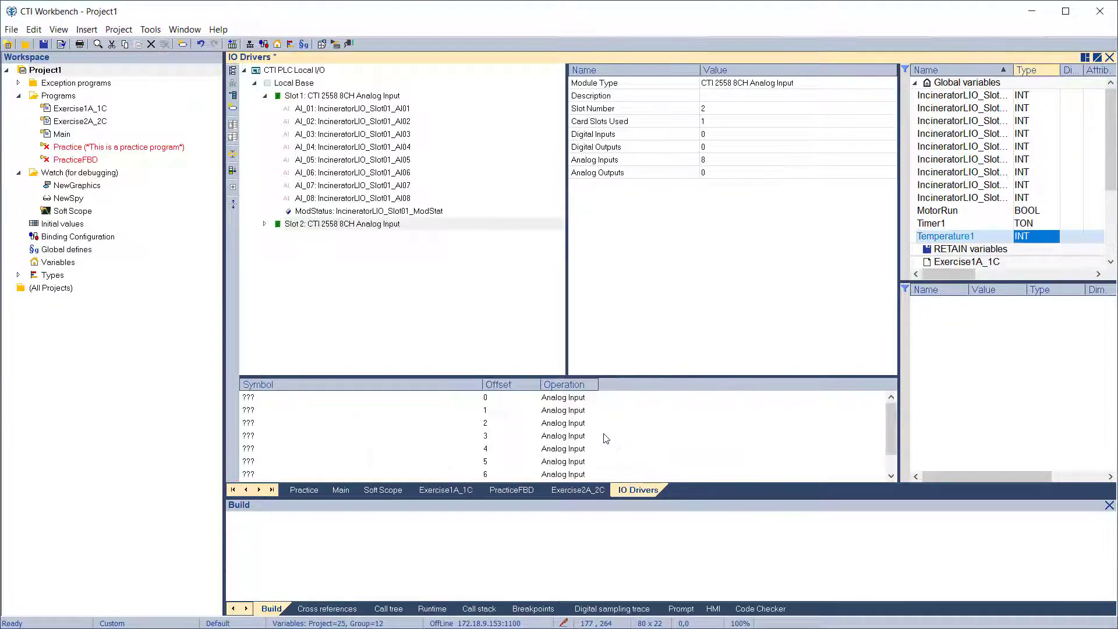
- Map the Temperature1 variable to analog input AI_01 of the slot 2 module and collapse the slot 1 channels
click(264, 225)
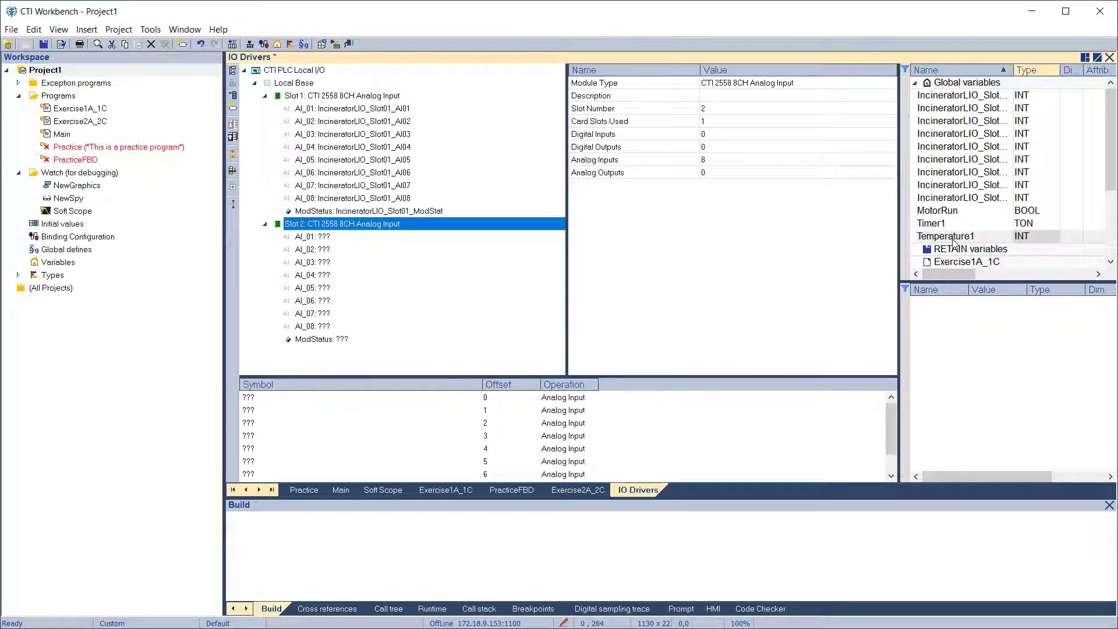
drag(953, 242, 402, 236)
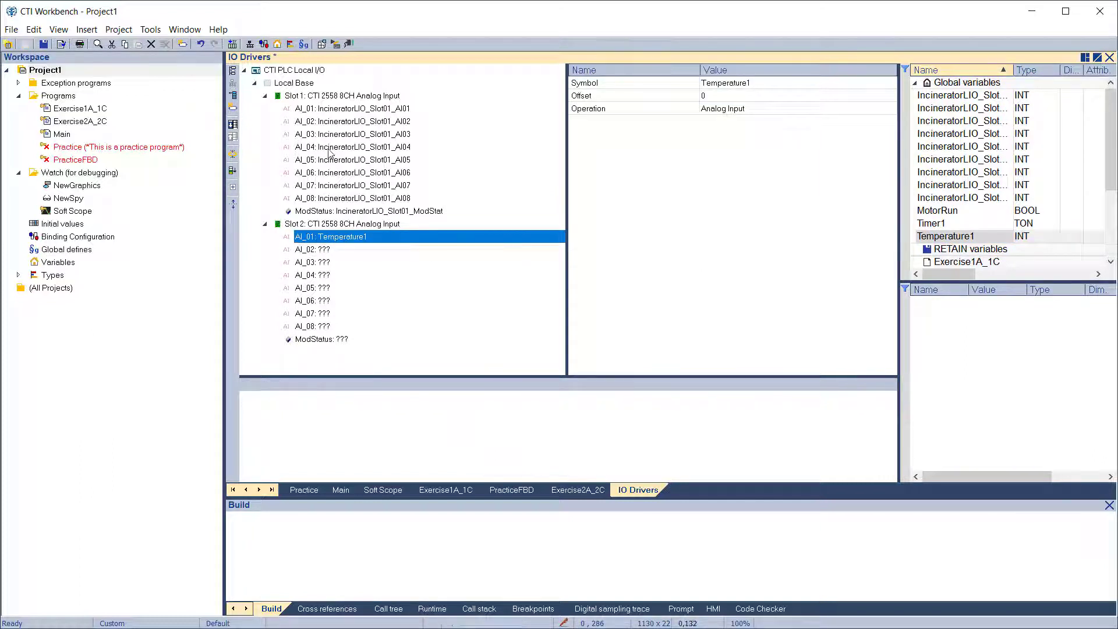
click(265, 96)
- Create a global variable named Temperature2 with data type INT
click(933, 242)
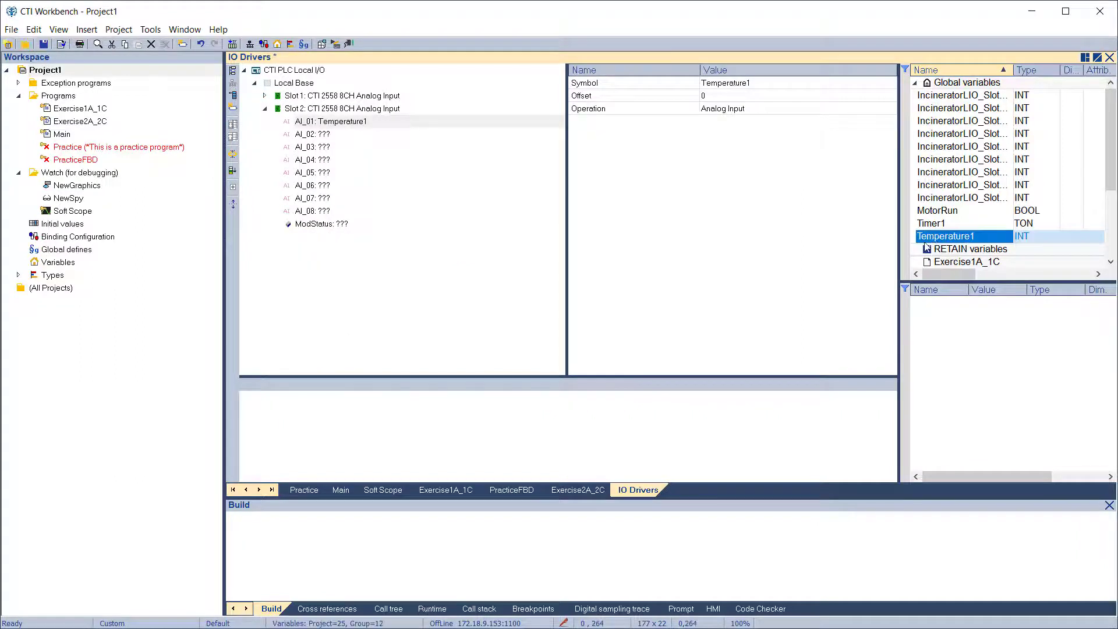
key(Insert)
text(Temperature2)
key(Return)
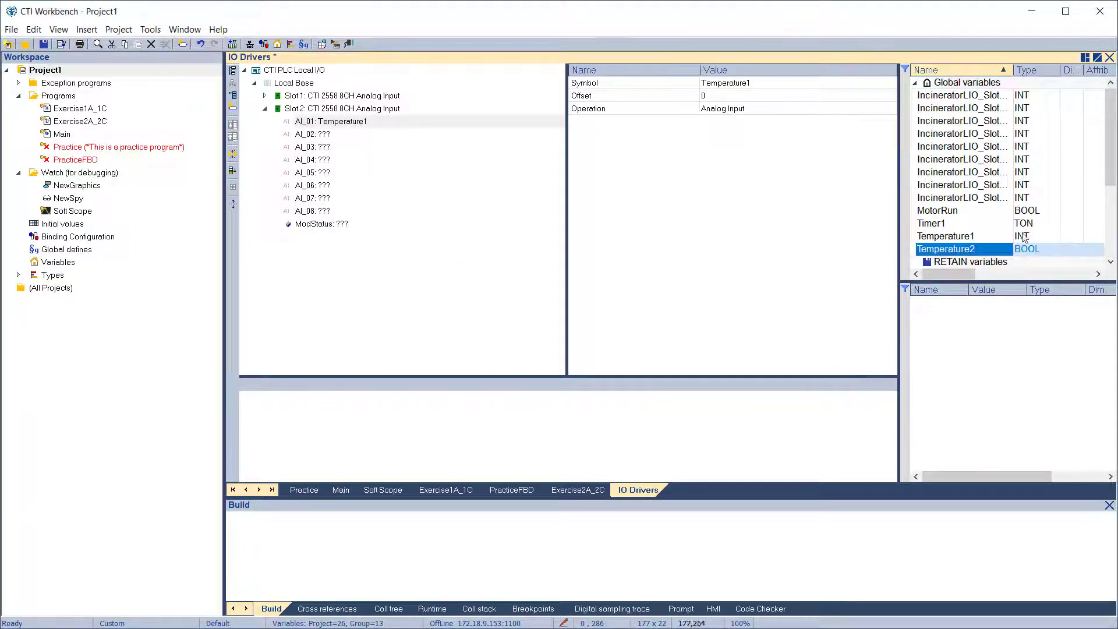
double_click(1029, 249)
click(1023, 299)
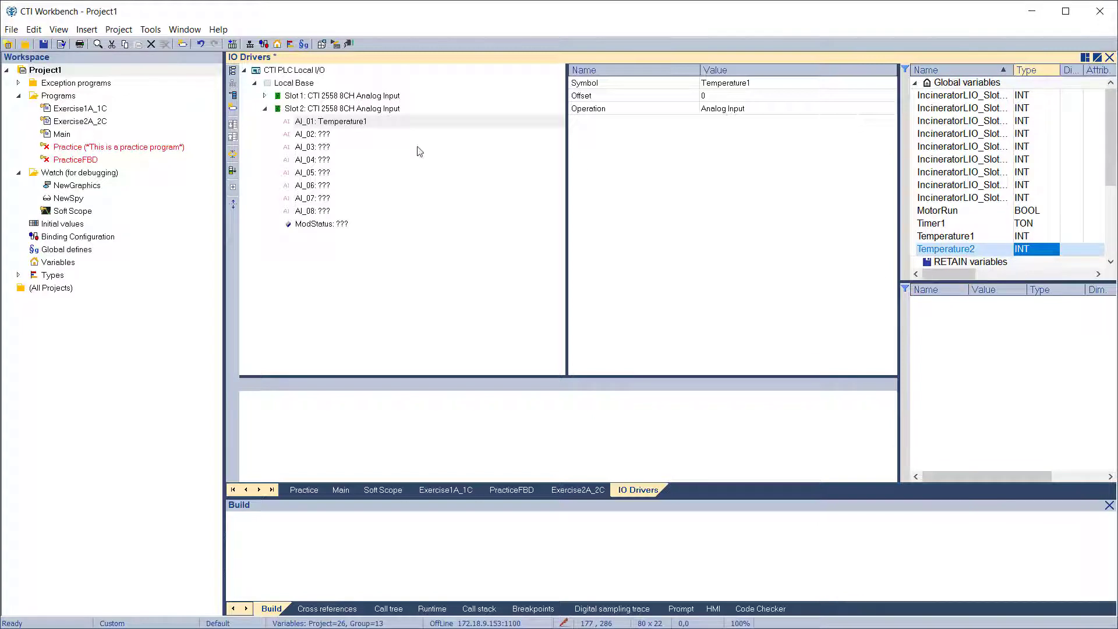
- Add a CTI 2558 8CH Analog Input module in slot 3 without automatic I/O mappings
click(233, 95)
click(574, 240)
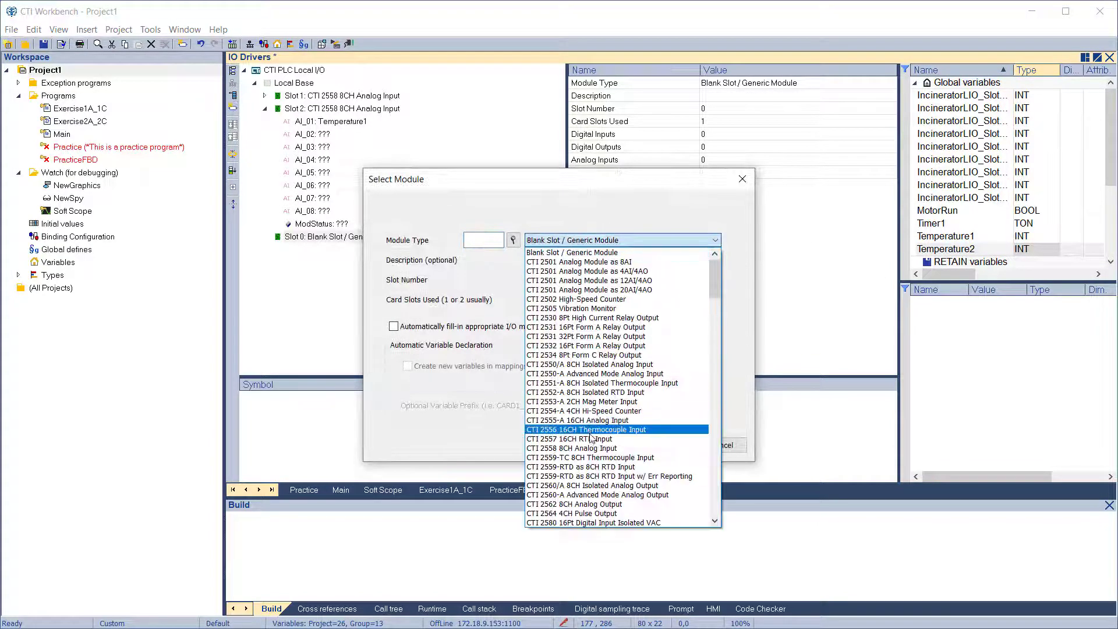
click(592, 447)
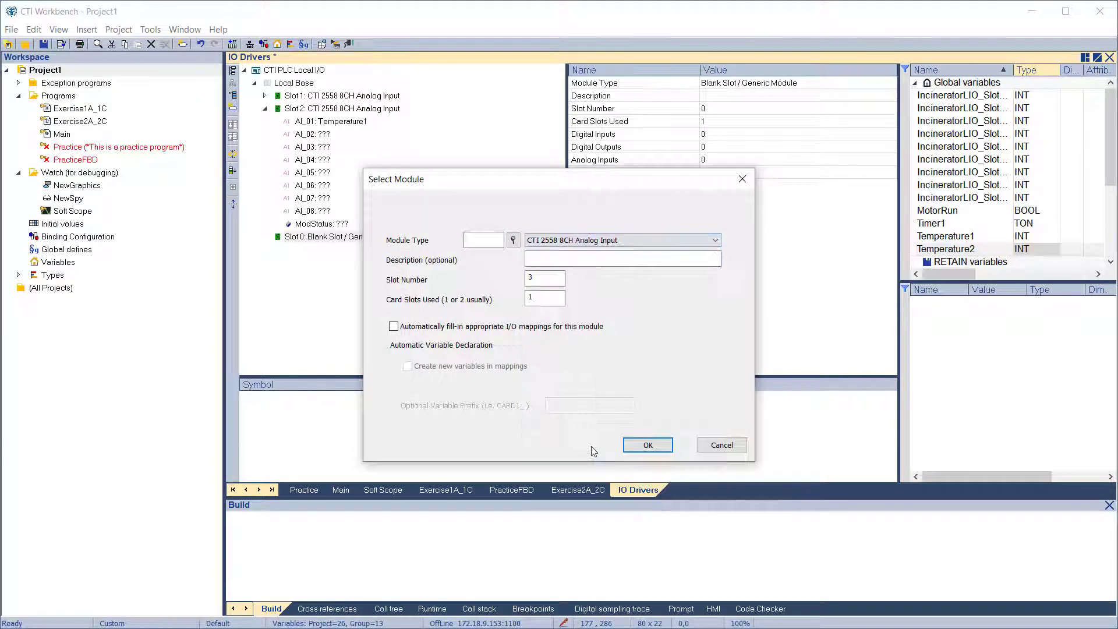
click(641, 447)
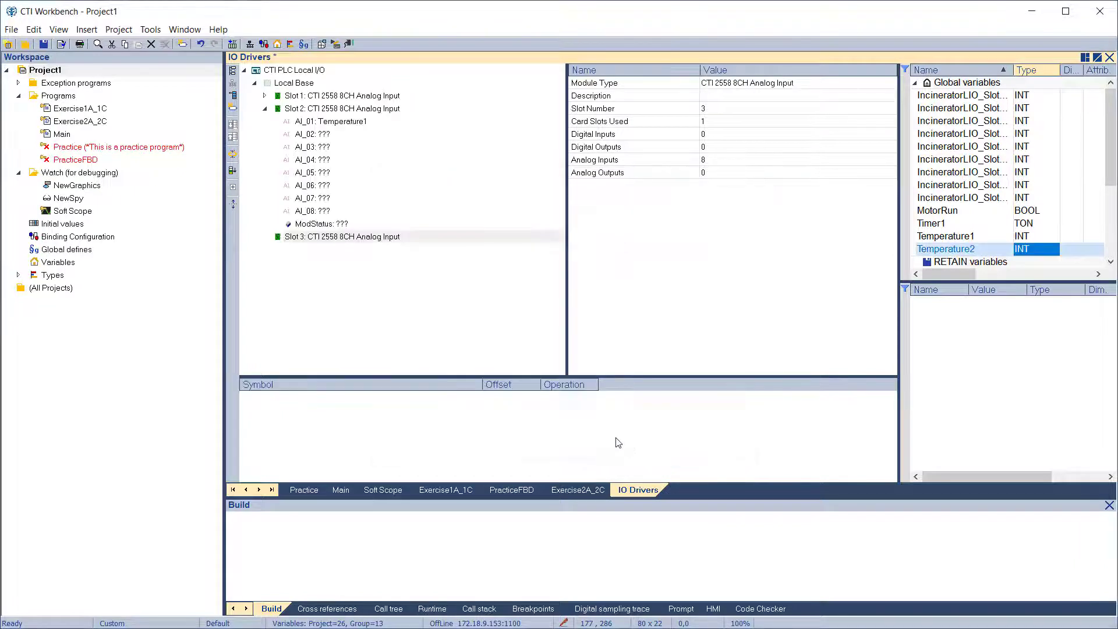
- Add the Temperature1 and Temperature2 variables to the slot 3 module's symbol mappings
click(933, 238)
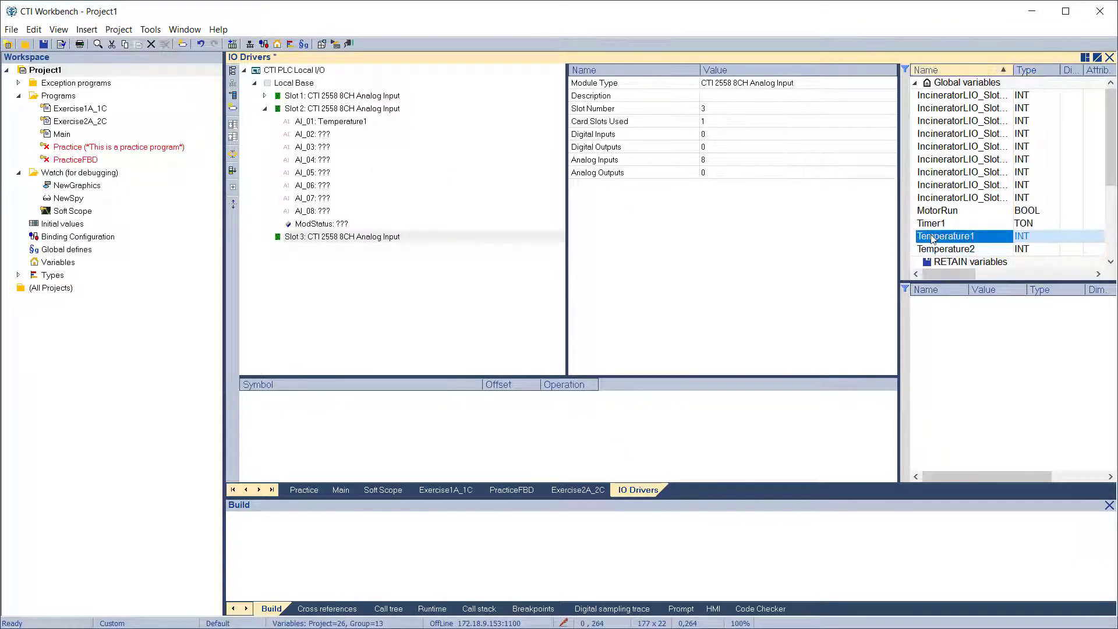
drag(932, 237, 474, 417)
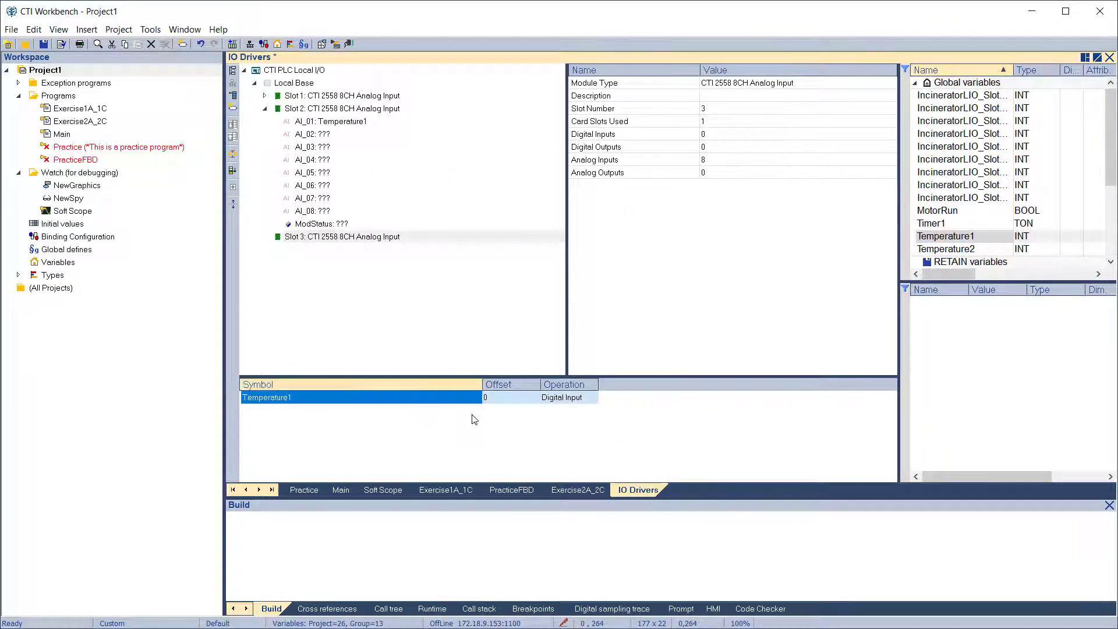
click(949, 252)
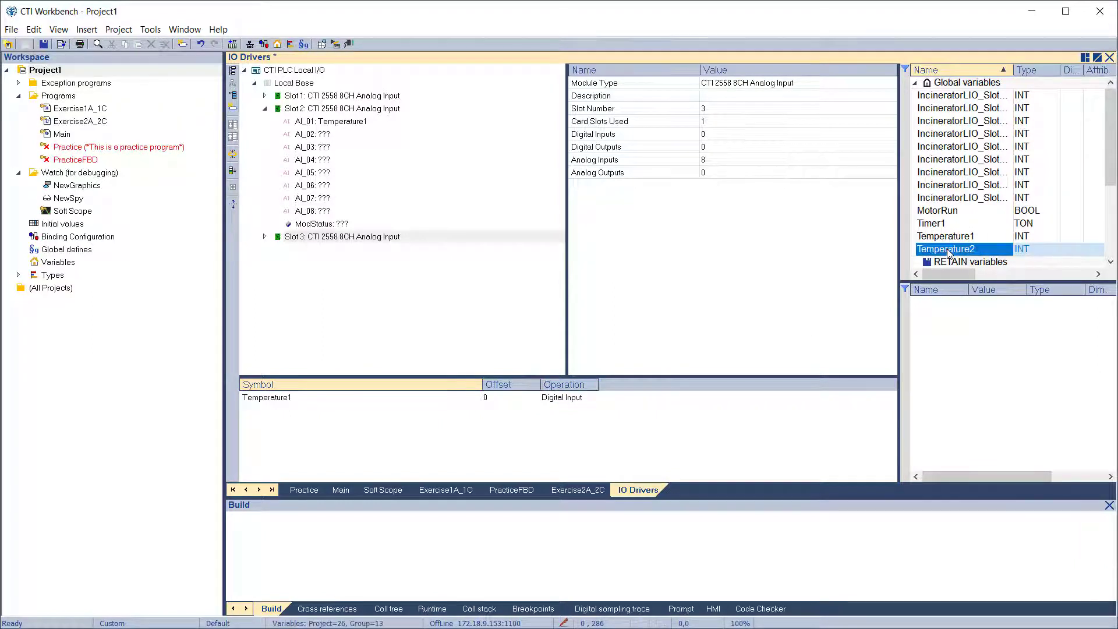
drag(949, 252, 333, 446)
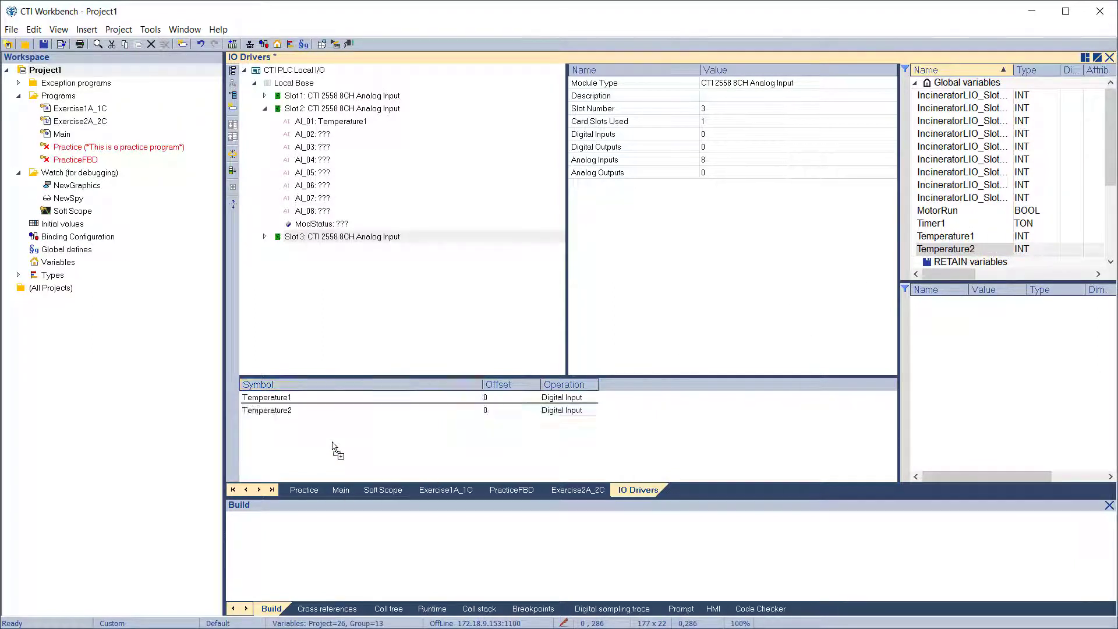
- Set the operation of the slot 3 module's Temperature1 mapping to Analog Input
click(264, 238)
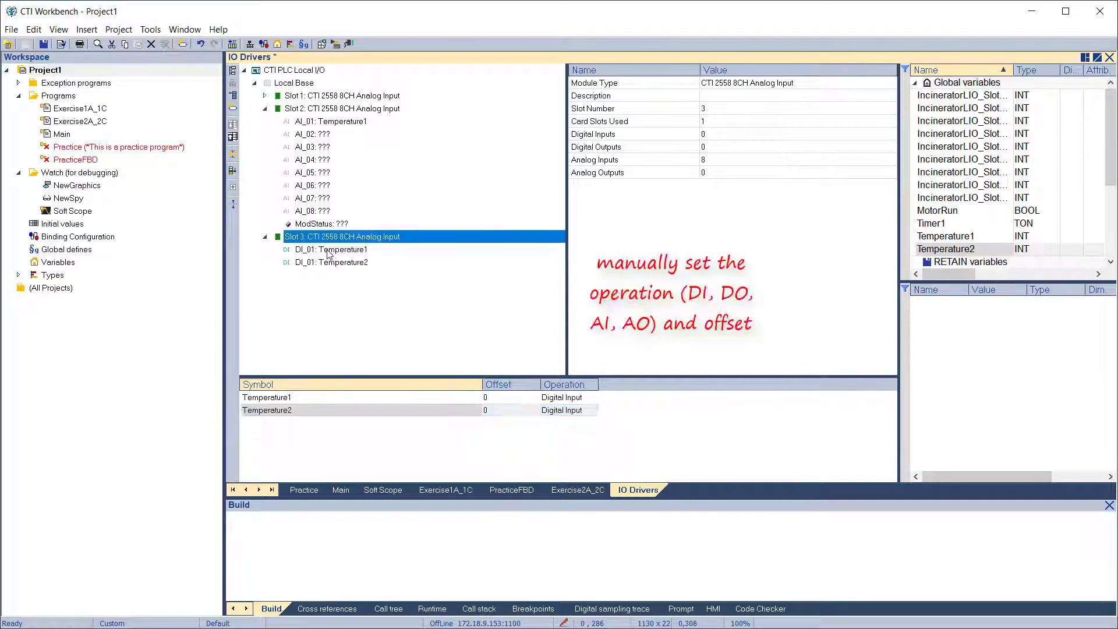
click(330, 250)
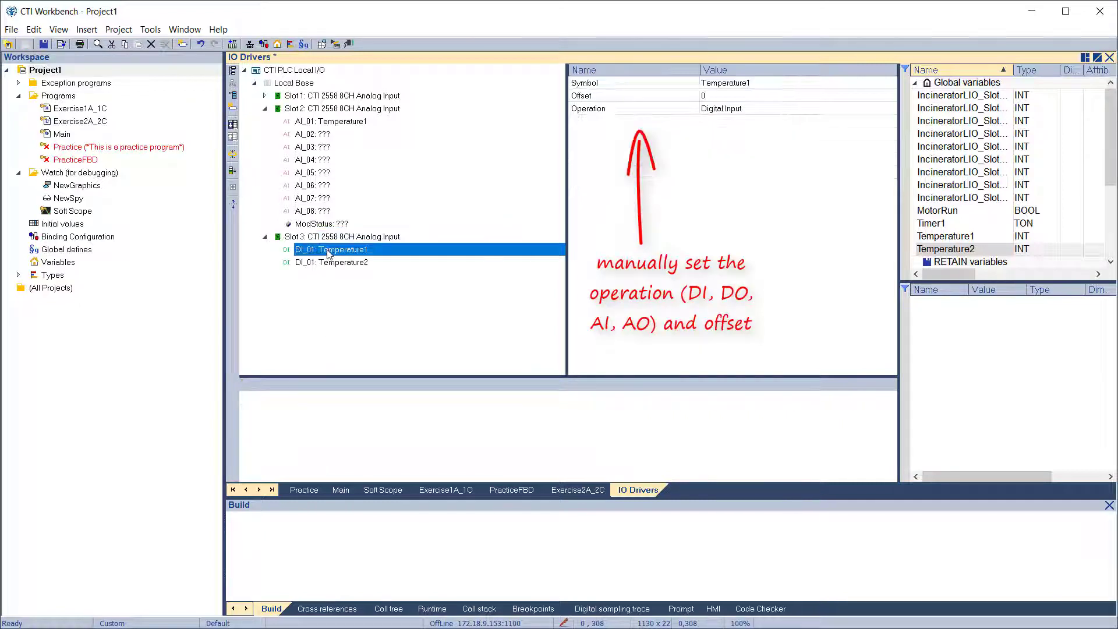
click(708, 110)
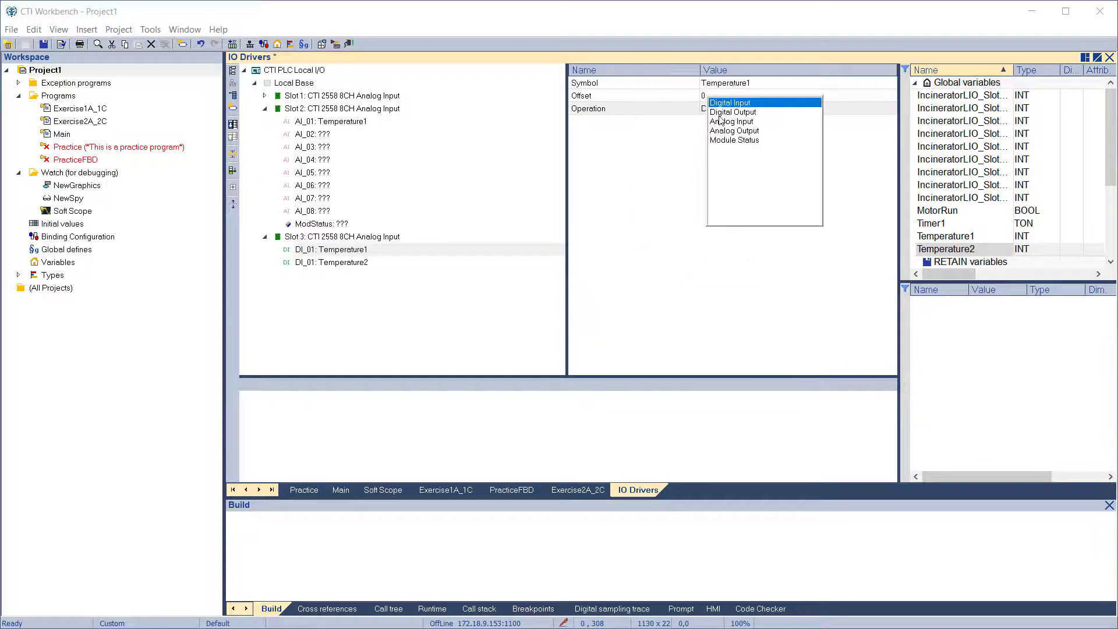
click(721, 122)
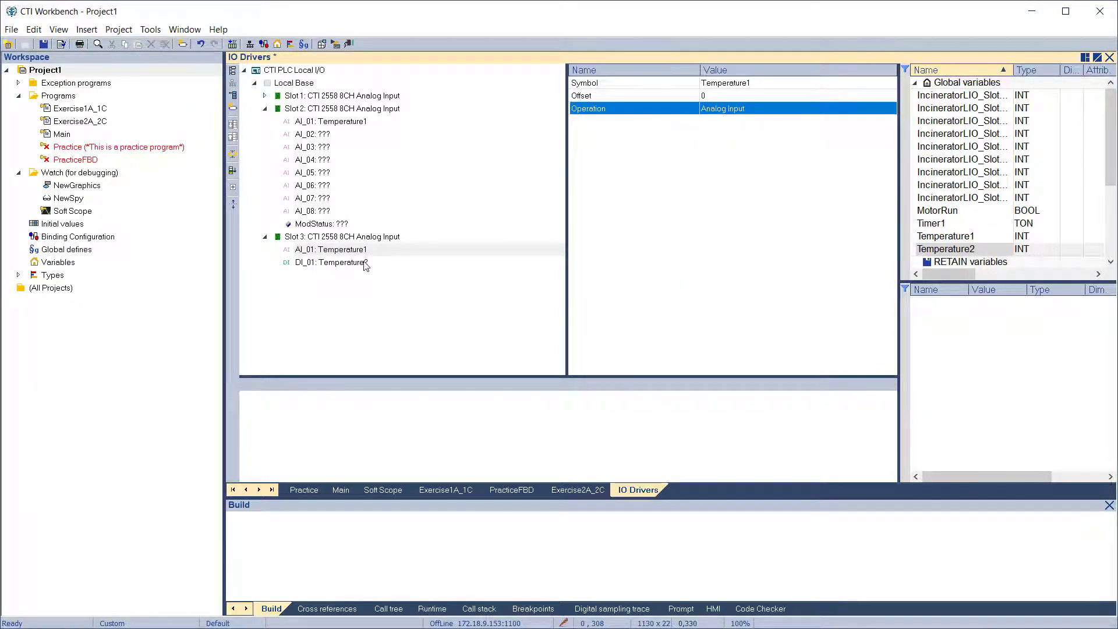
- Set the slot 3 module's Temperature2 mapping to operation Analog Input with offset 1
click(366, 265)
click(721, 113)
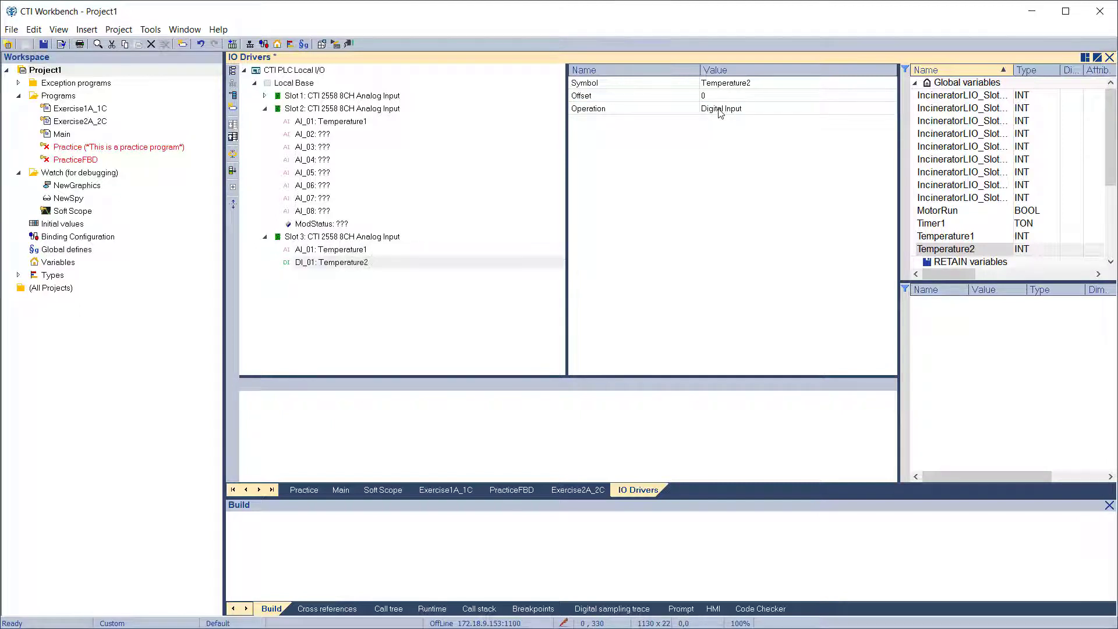
click(720, 113)
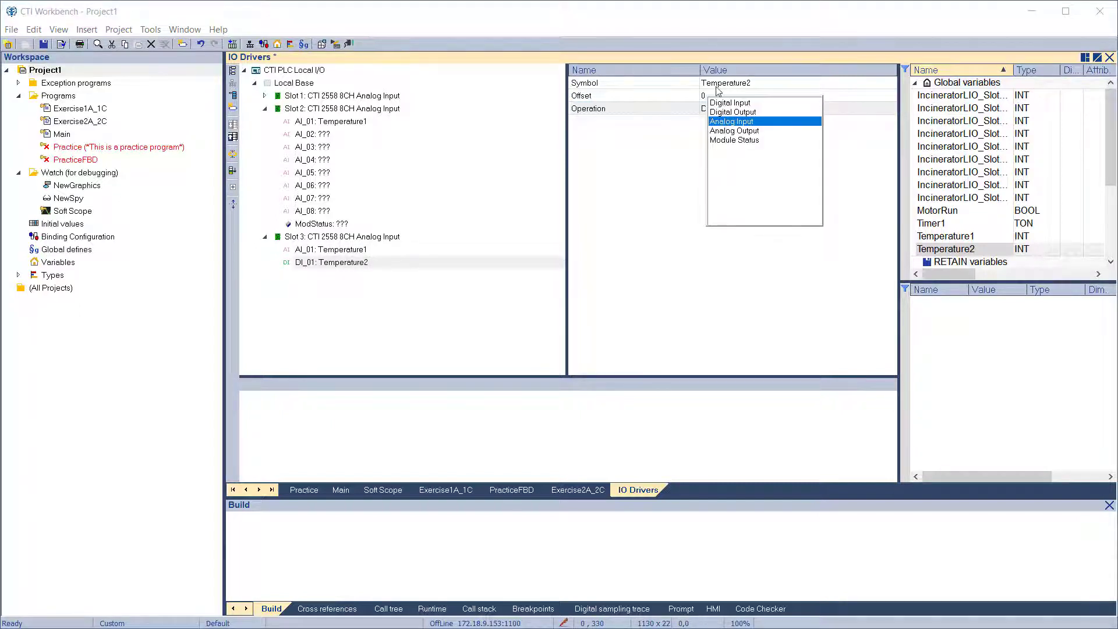
click(729, 122)
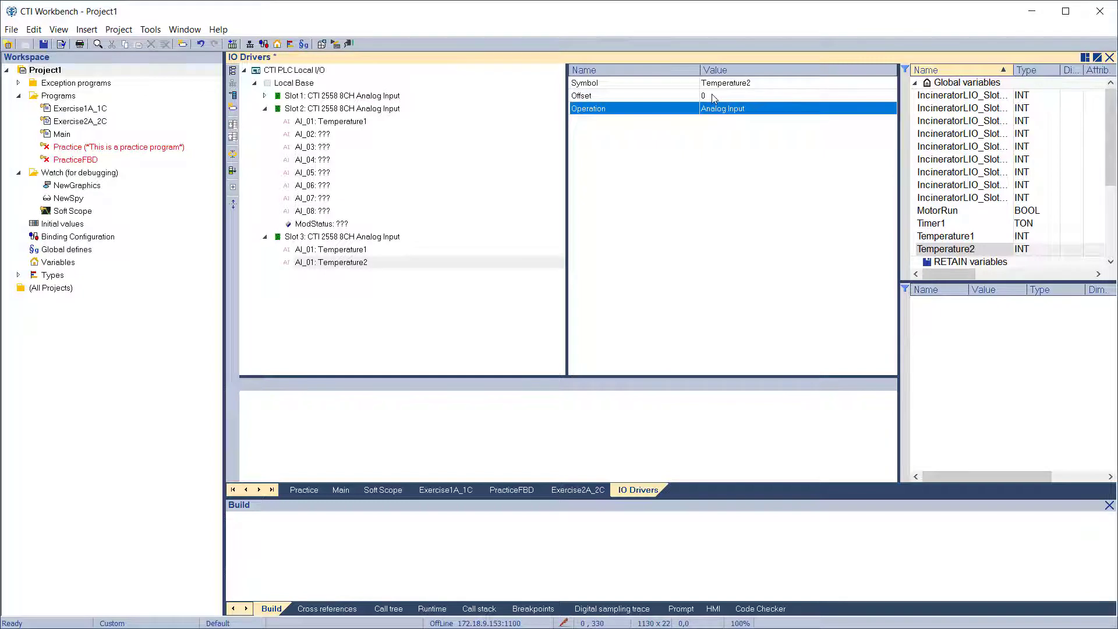
click(713, 95)
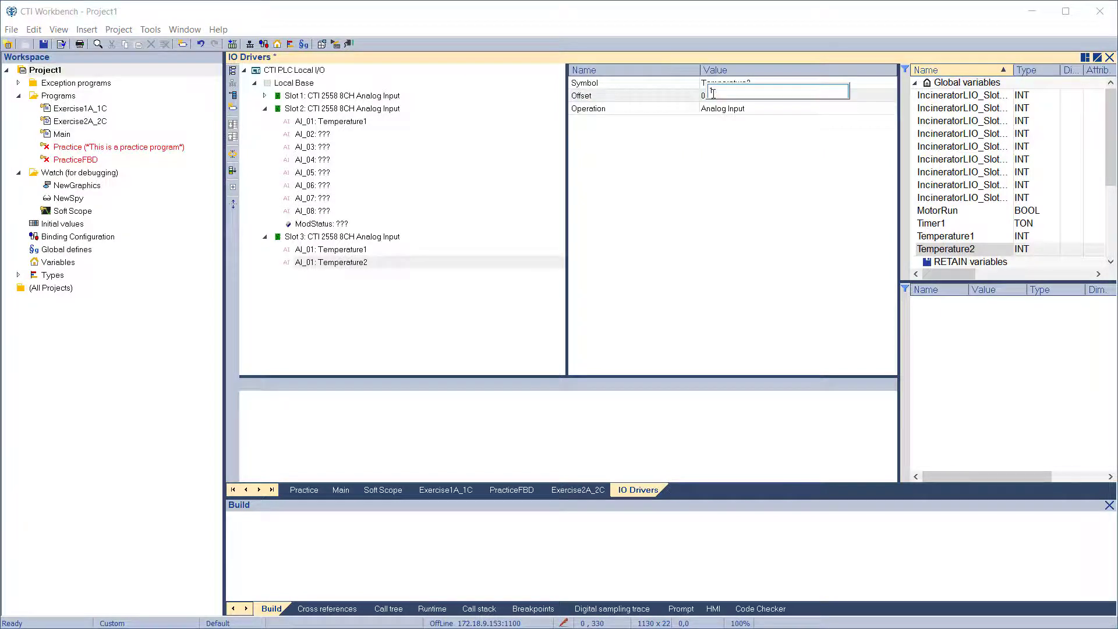
text(1)
key(Return)
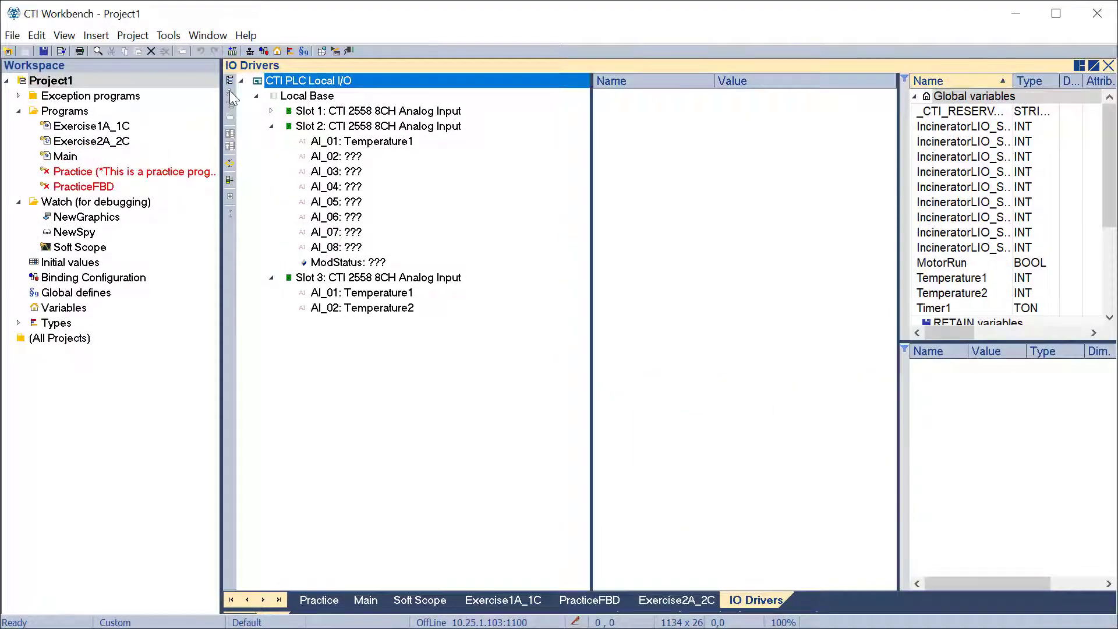
- Collapse the local I/O tree and add a CTI PLC Remote I/O configuration from the CTI Janus Controllers group
click(244, 82)
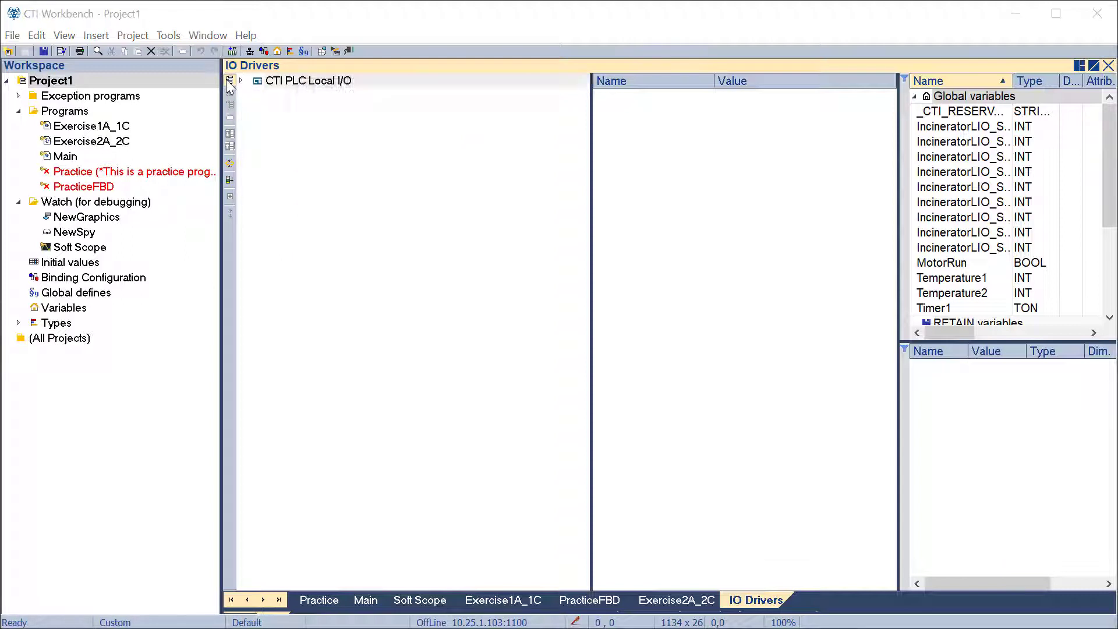
click(230, 81)
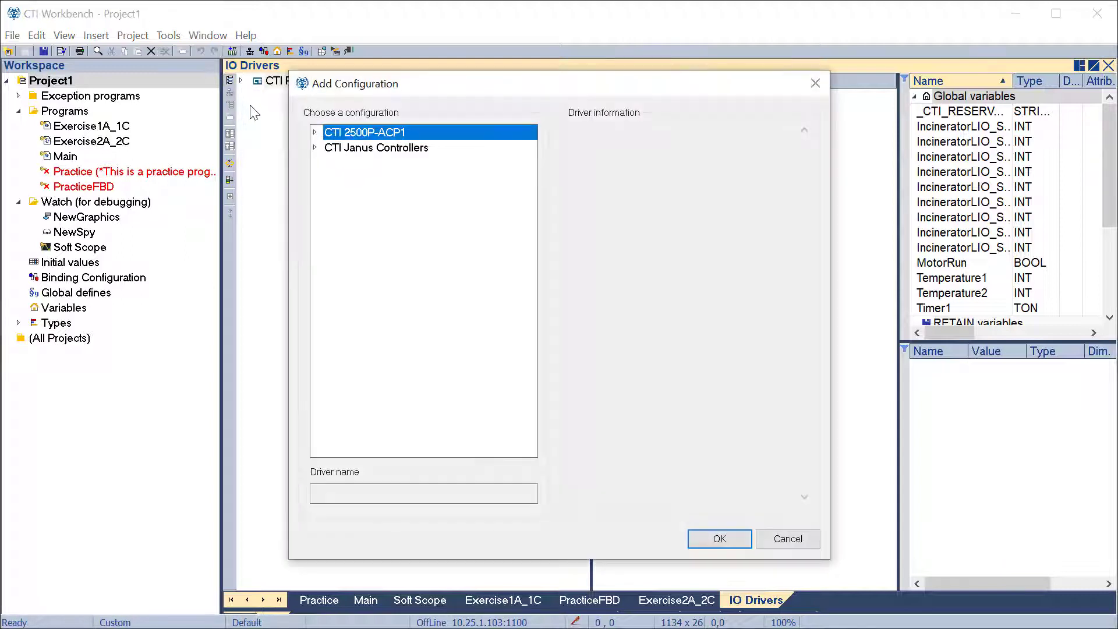
click(315, 148)
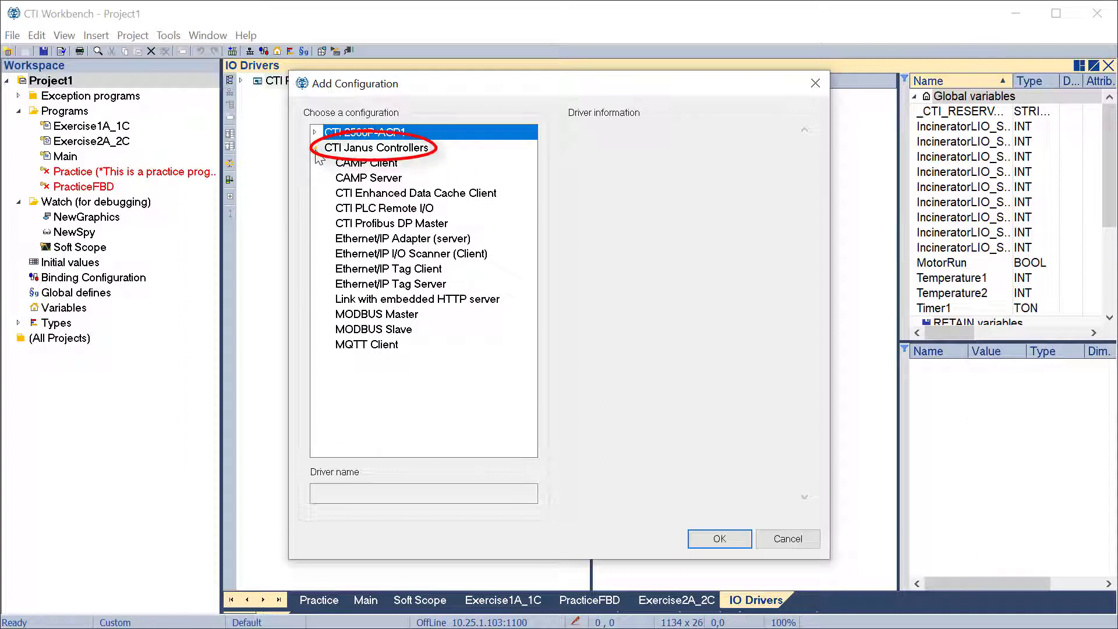
click(362, 210)
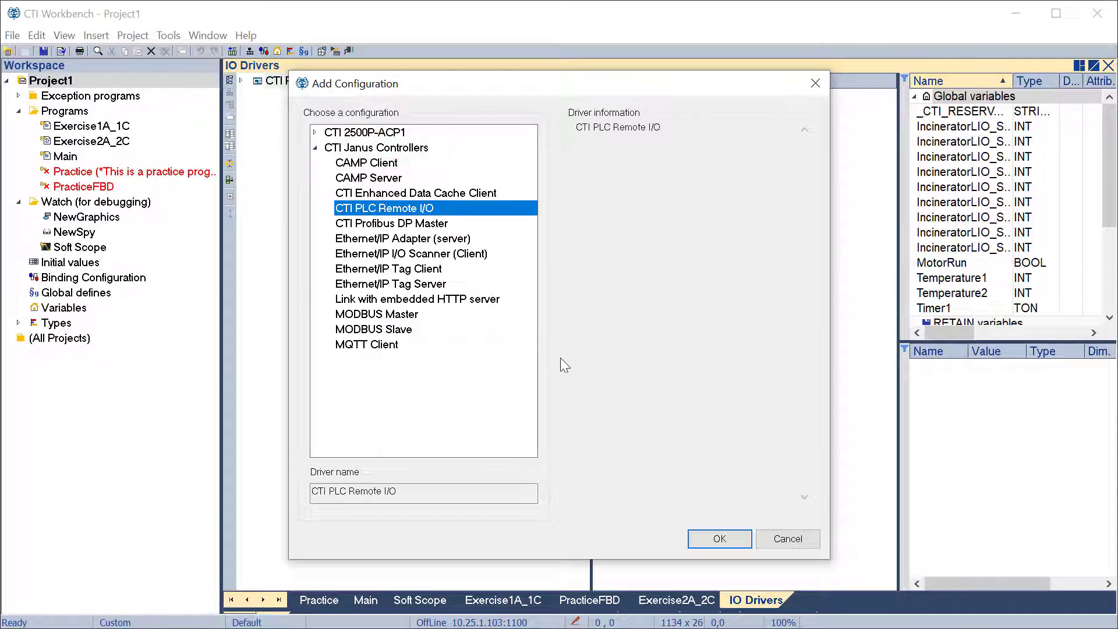
click(699, 540)
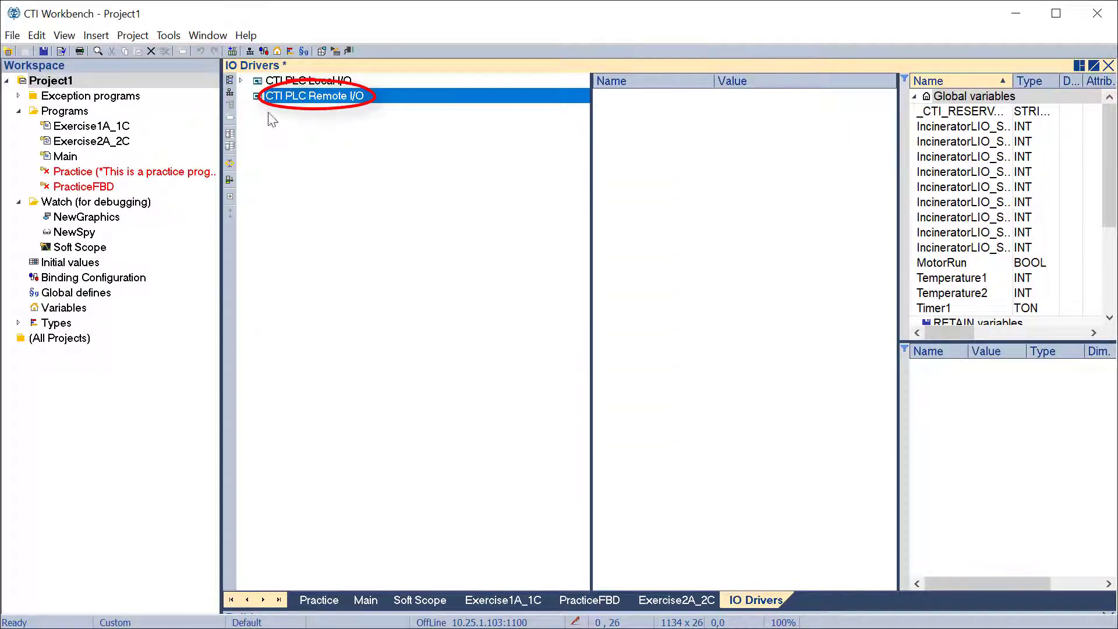
- Add a base to the CTI PLC Remote I/O configuration and assign it as Remote Base 1
click(230, 92)
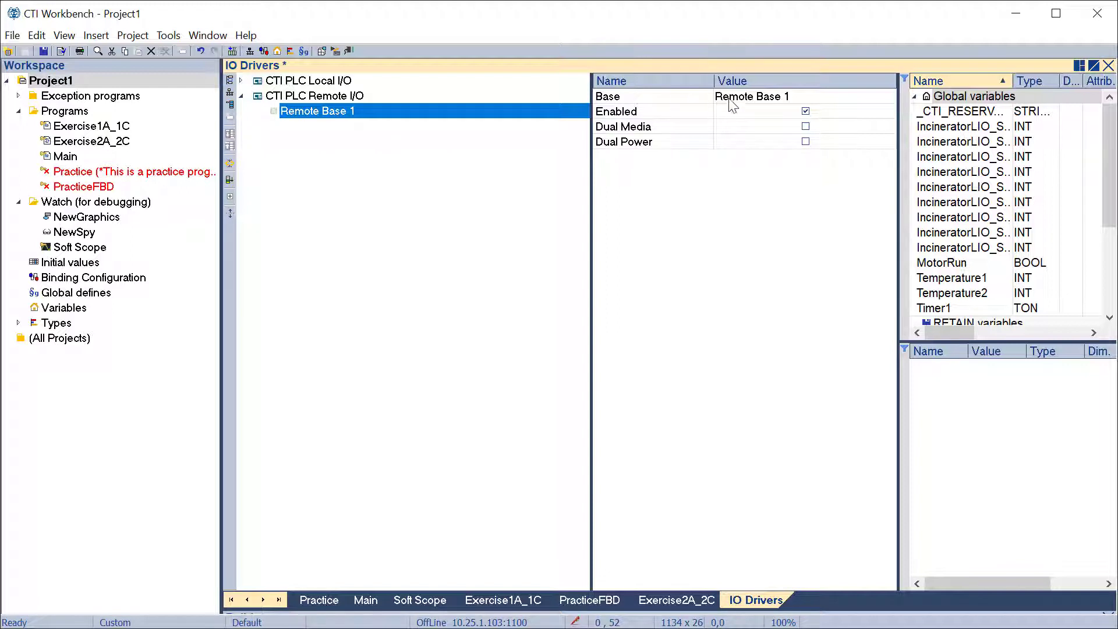
click(747, 98)
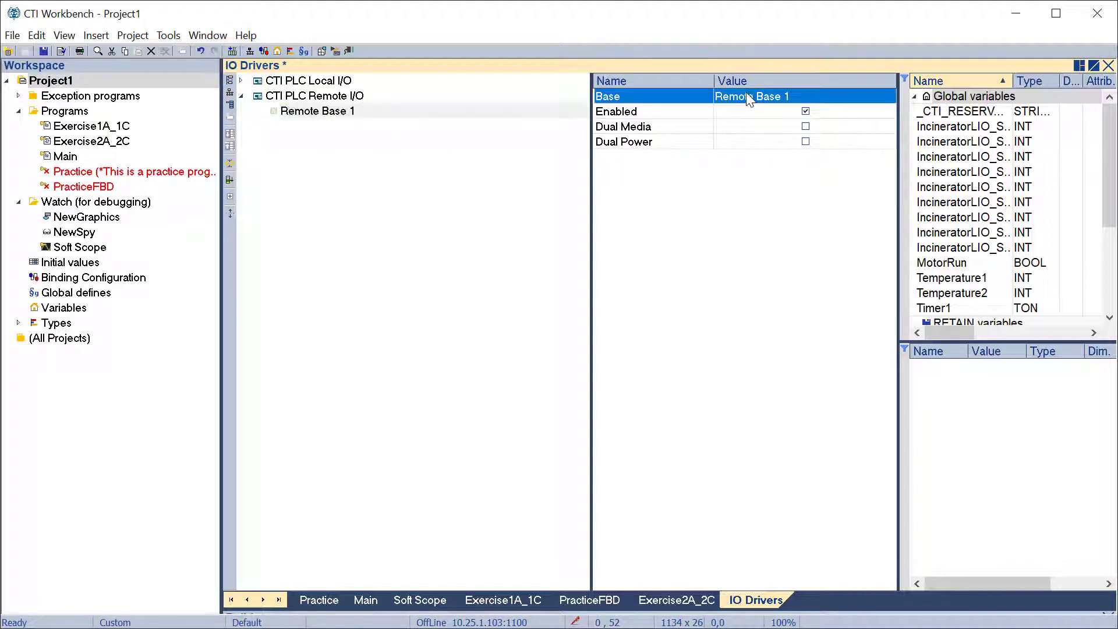
click(850, 100)
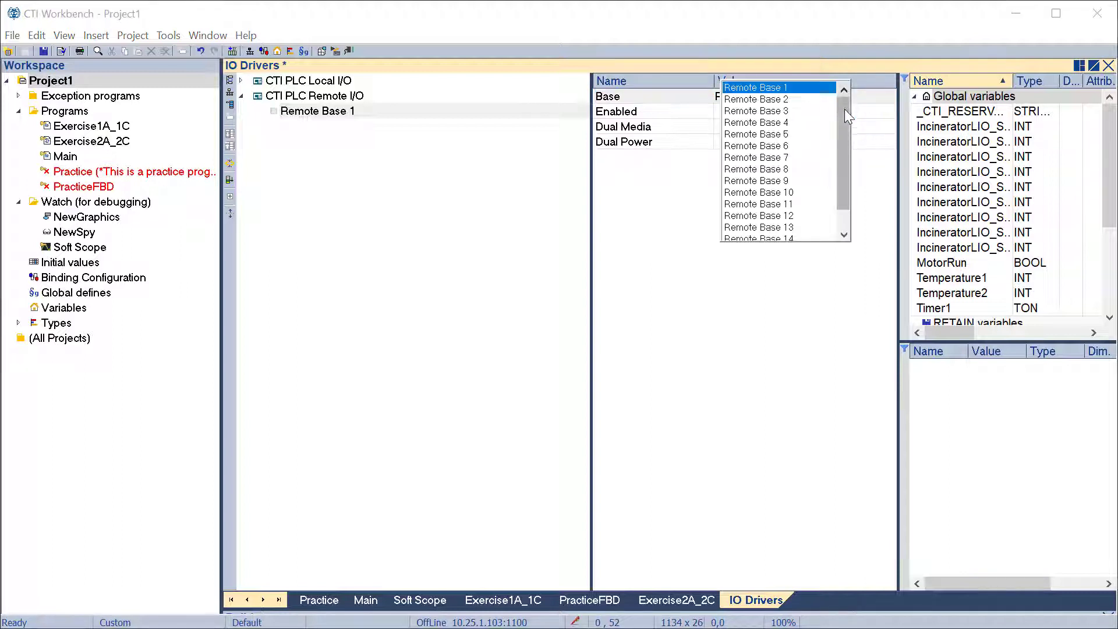
mouse_move(844, 110)
mouse_down()
mouse_move(847, 163)
mouse_move(846, 112)
mouse_up()
click(794, 91)
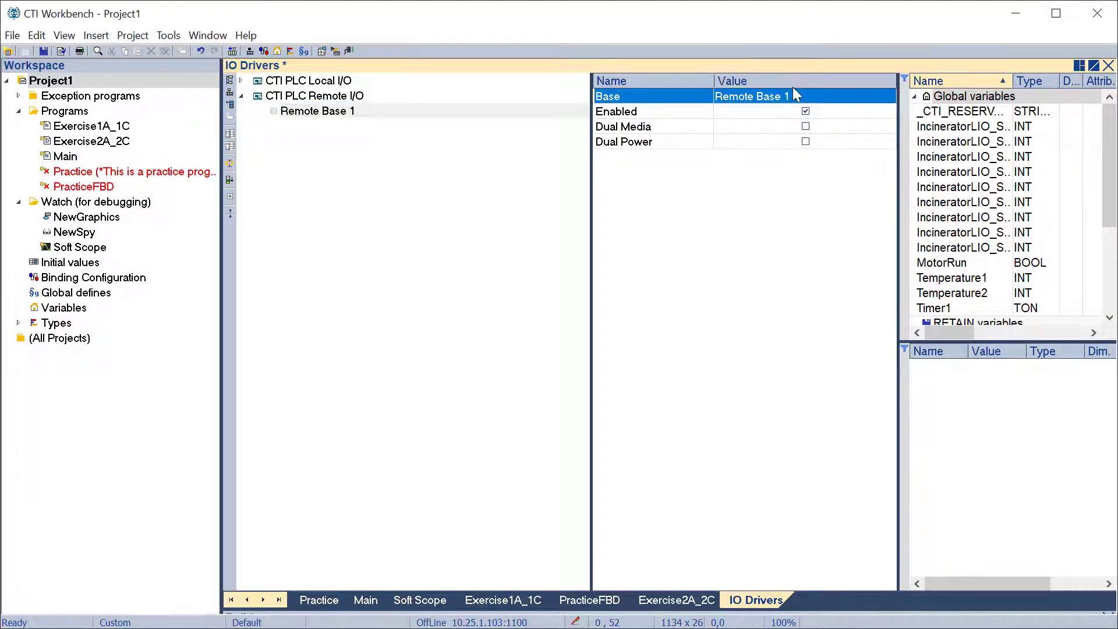
click(806, 127)
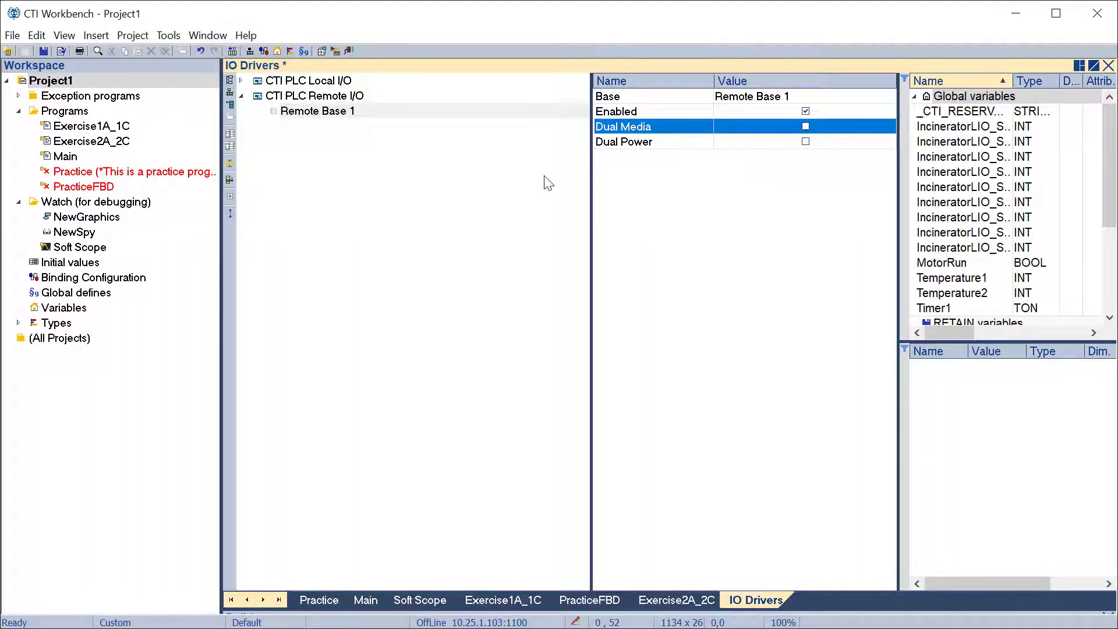
- Add a CTI 2558 8CH Analog Input module in slot 1 of Remote Base 1 with automatic mappings, new variables and prefix Incinerator2, and expand its channels
click(229, 102)
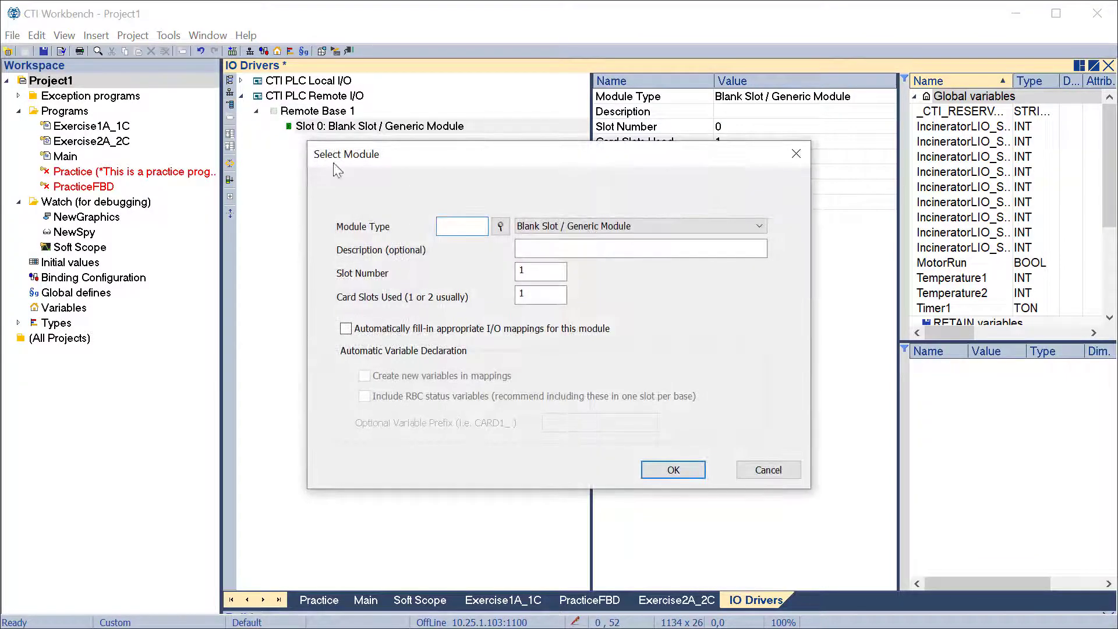
click(558, 225)
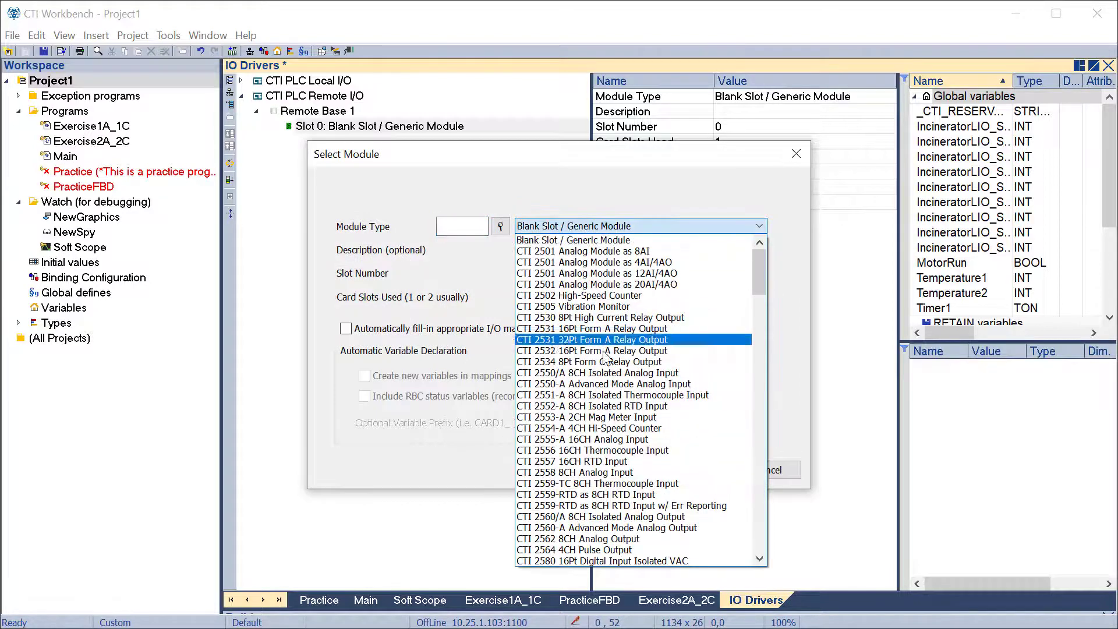
click(585, 473)
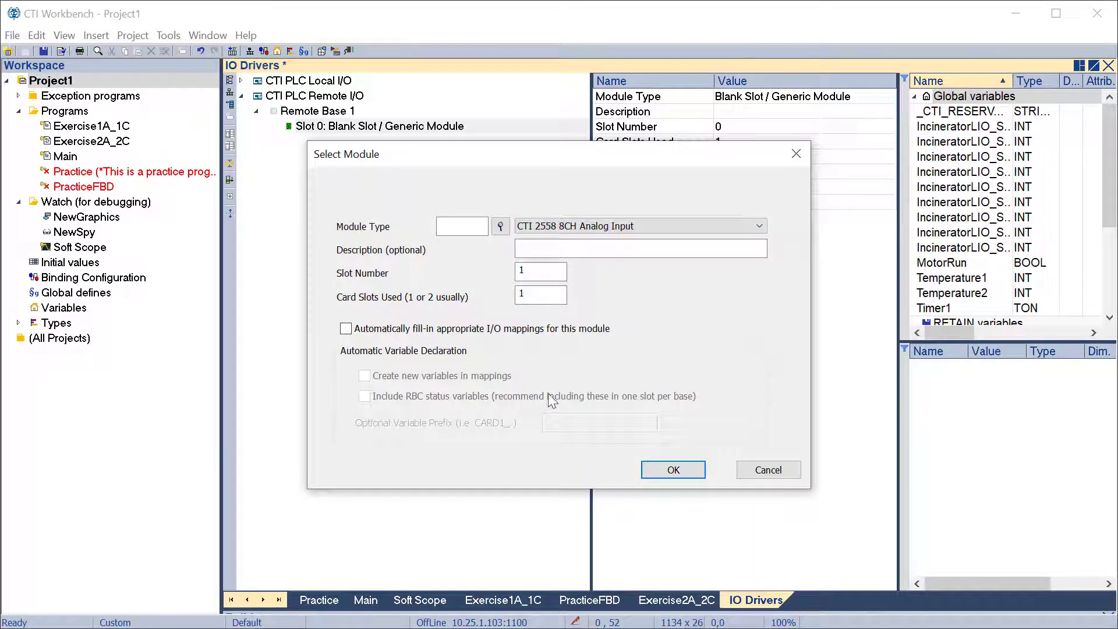
click(346, 328)
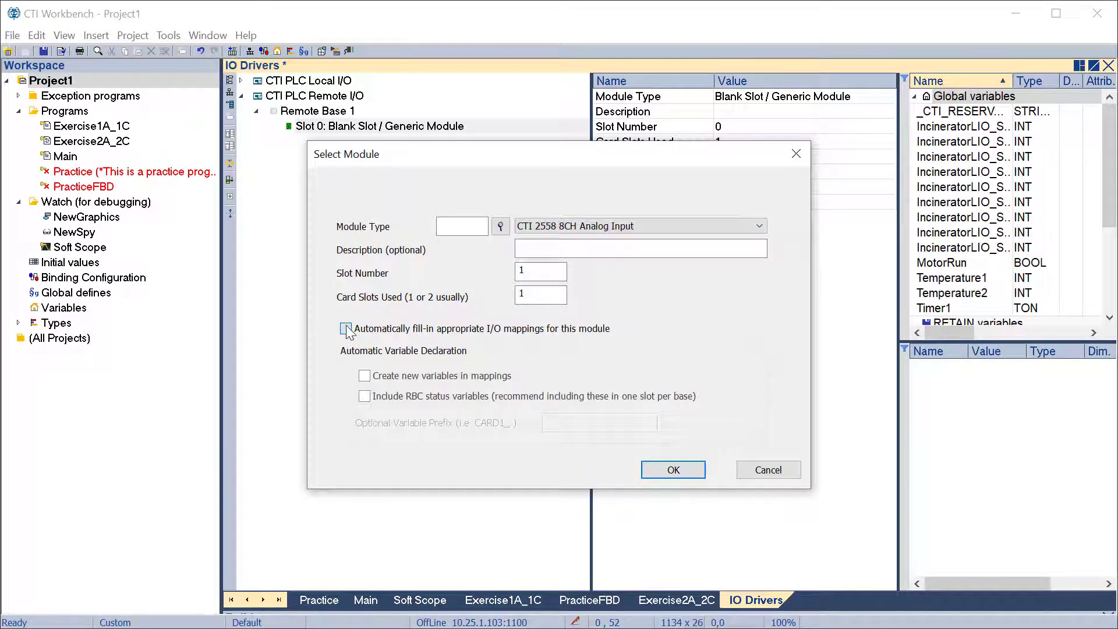
click(364, 376)
click(587, 425)
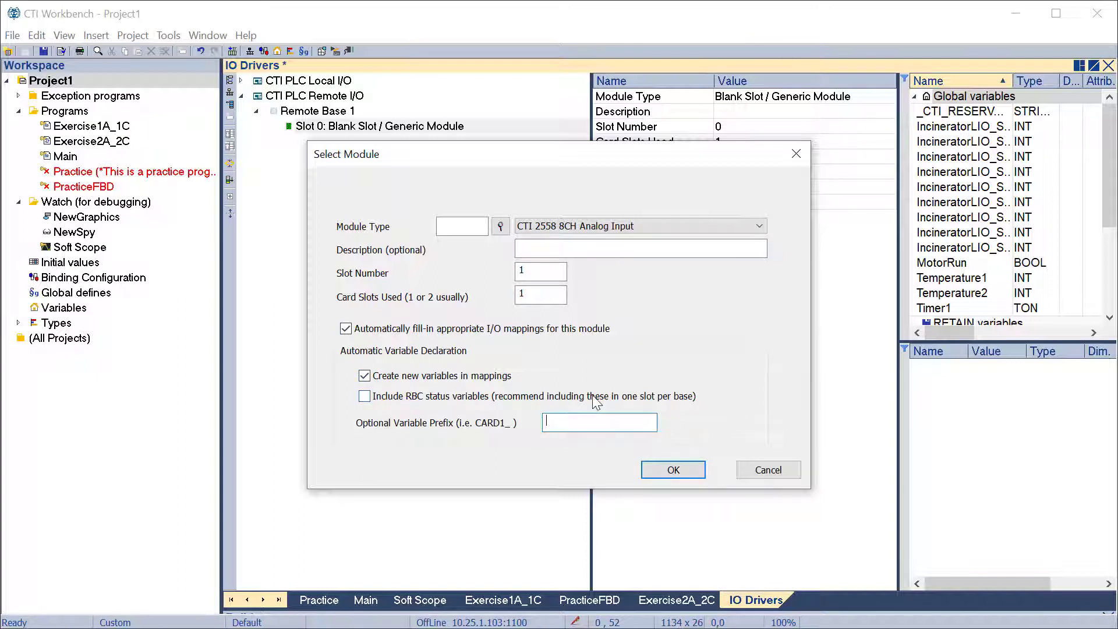
text(Incinerator2)
click(656, 471)
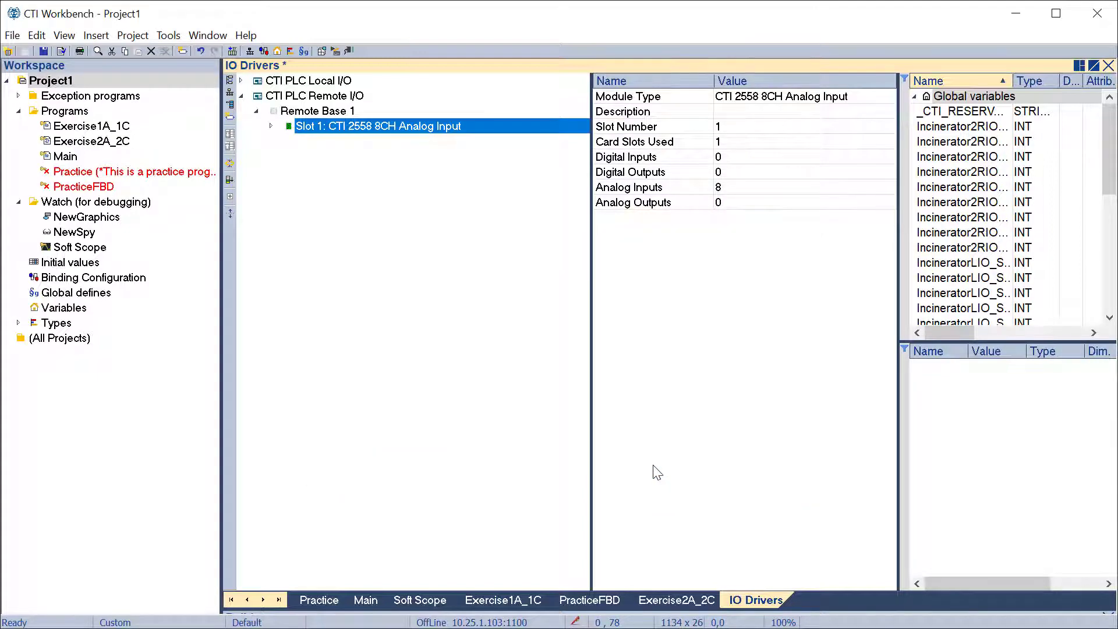
click(272, 126)
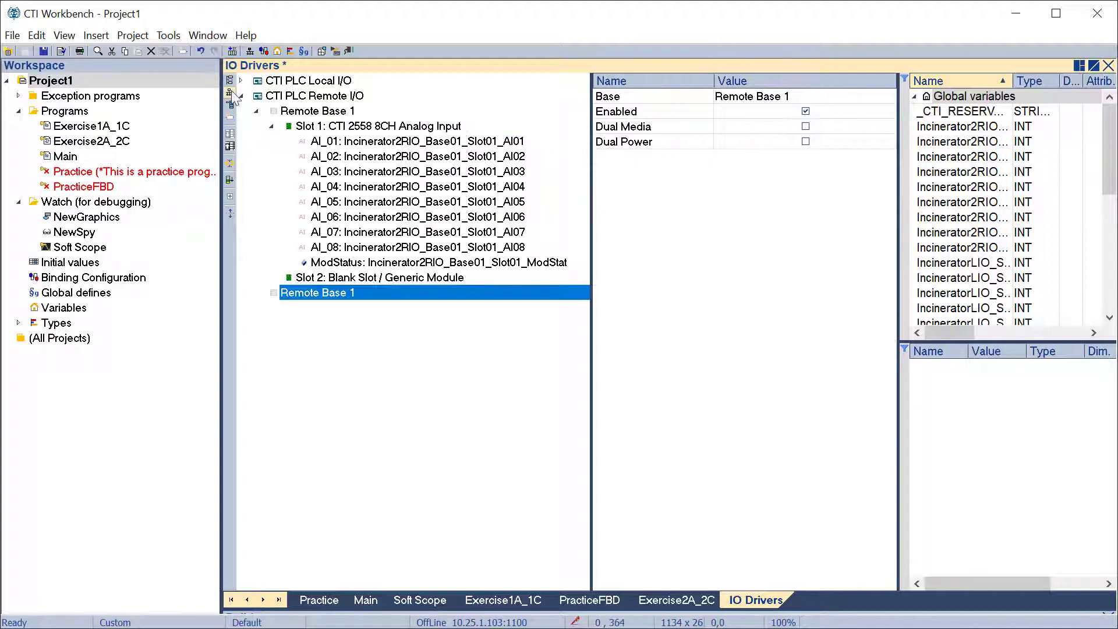
- Assign the second base of the remote I/O configuration as Remote Base 2
click(739, 99)
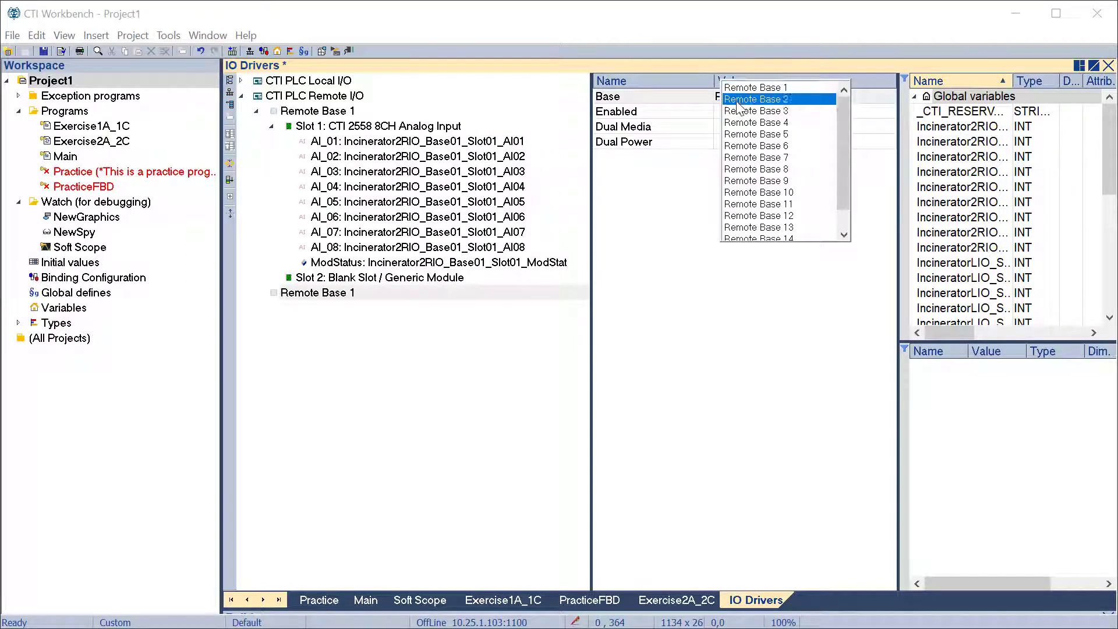
click(741, 108)
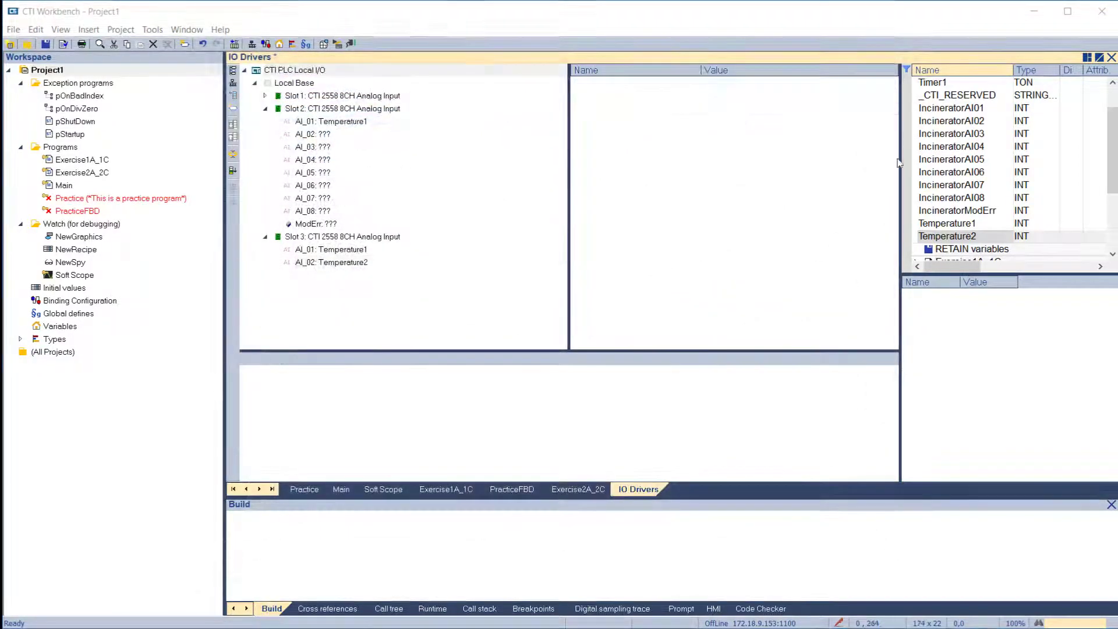
- Start creating multiple variables in the Global variables group with the name pattern V100%in
scroll(970, 124, up, 1)
click(950, 84)
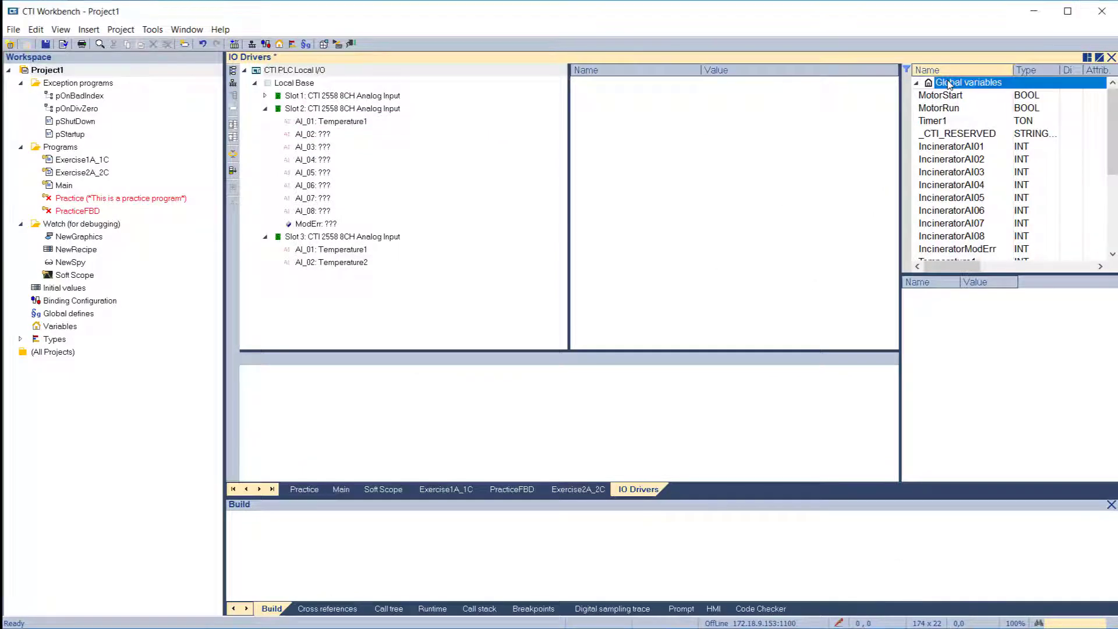
right_click(949, 84)
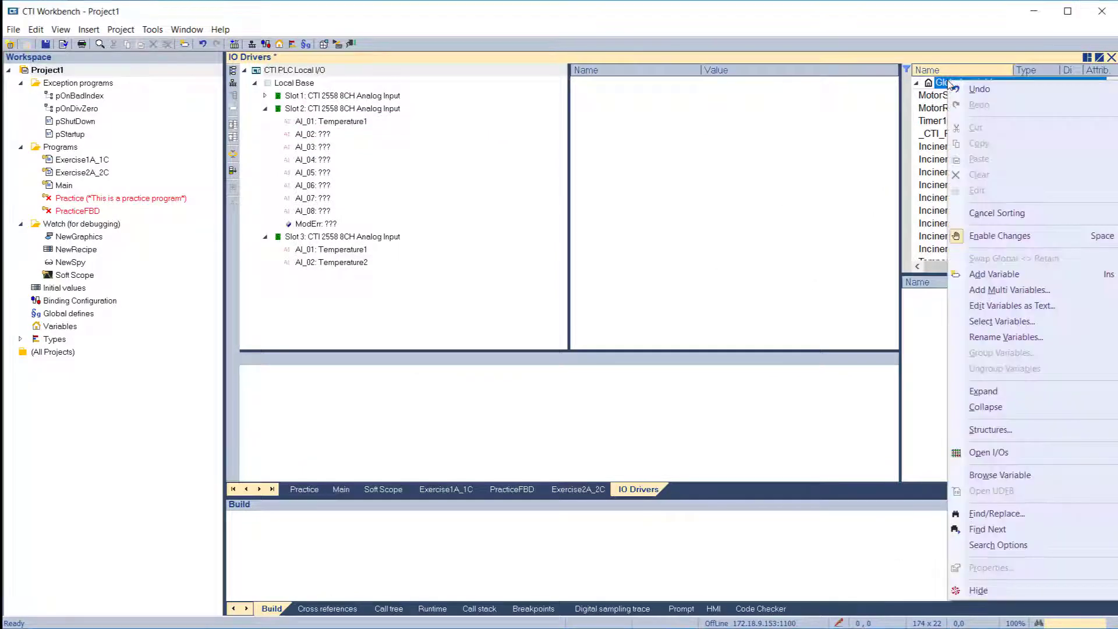
click(994, 290)
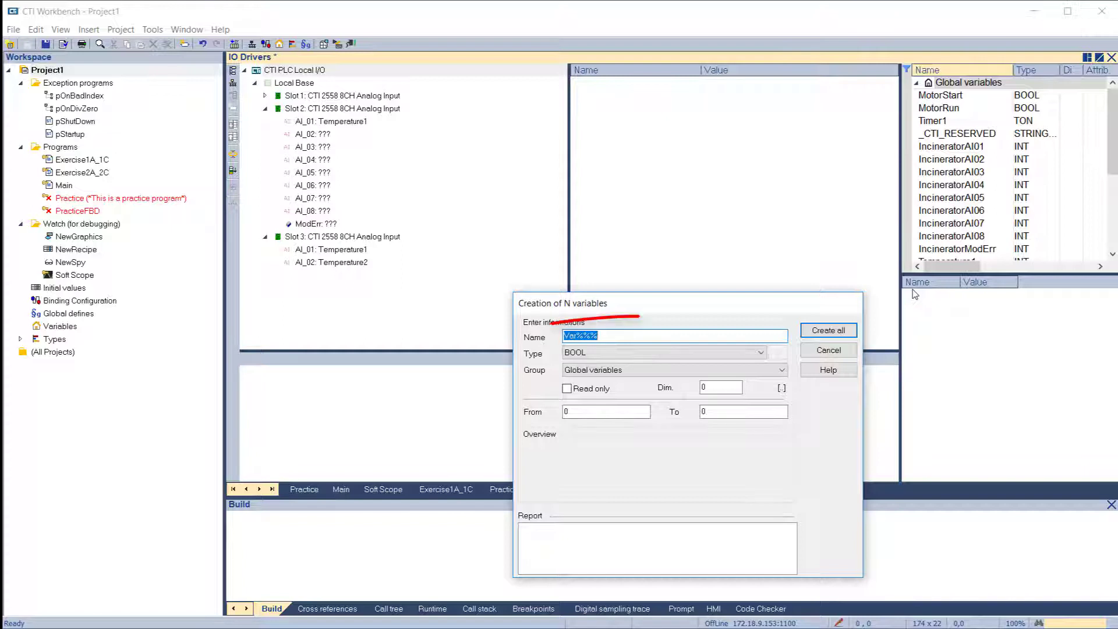
text(V100)
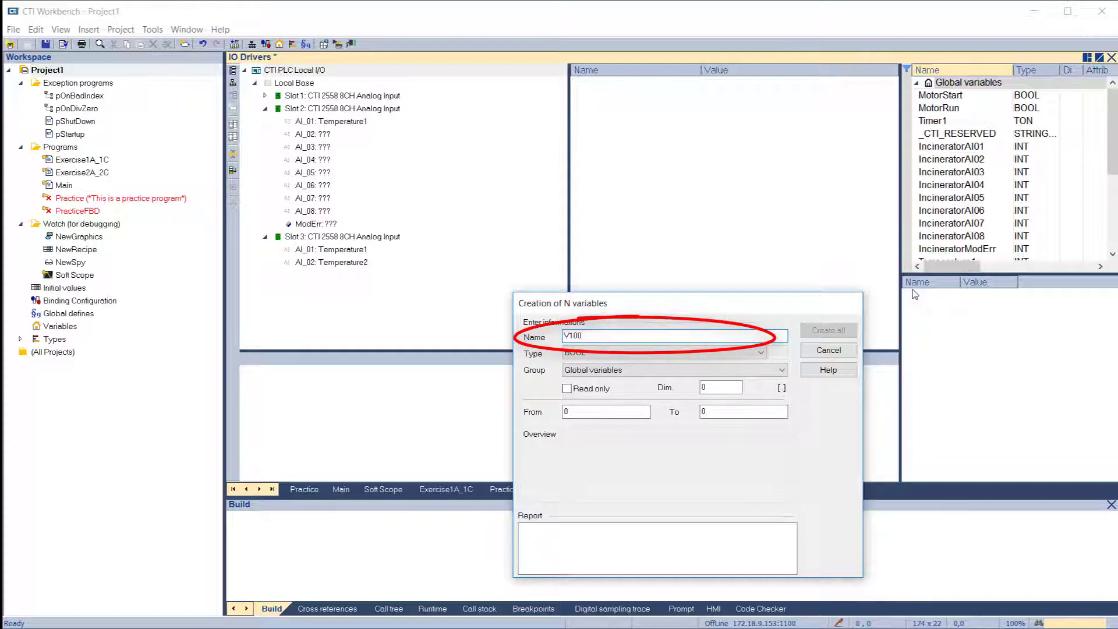
text(%in)
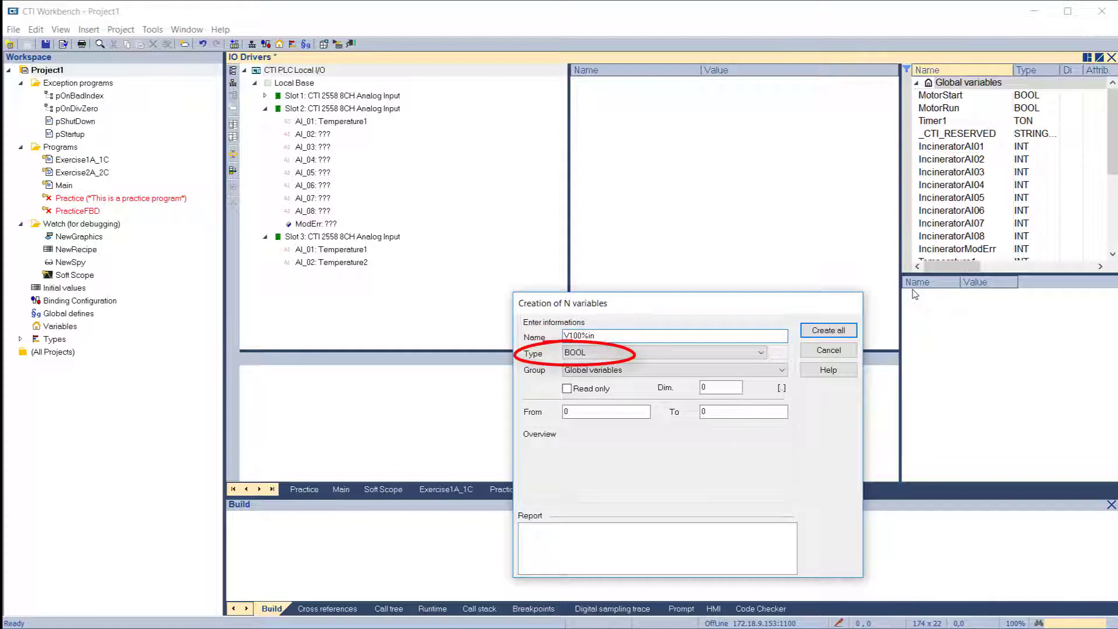
- Set the variable type to INT and the range from 0 to 4, and create variables V1000in to V1004in
key(Tab)
key(i)
key(Tab)
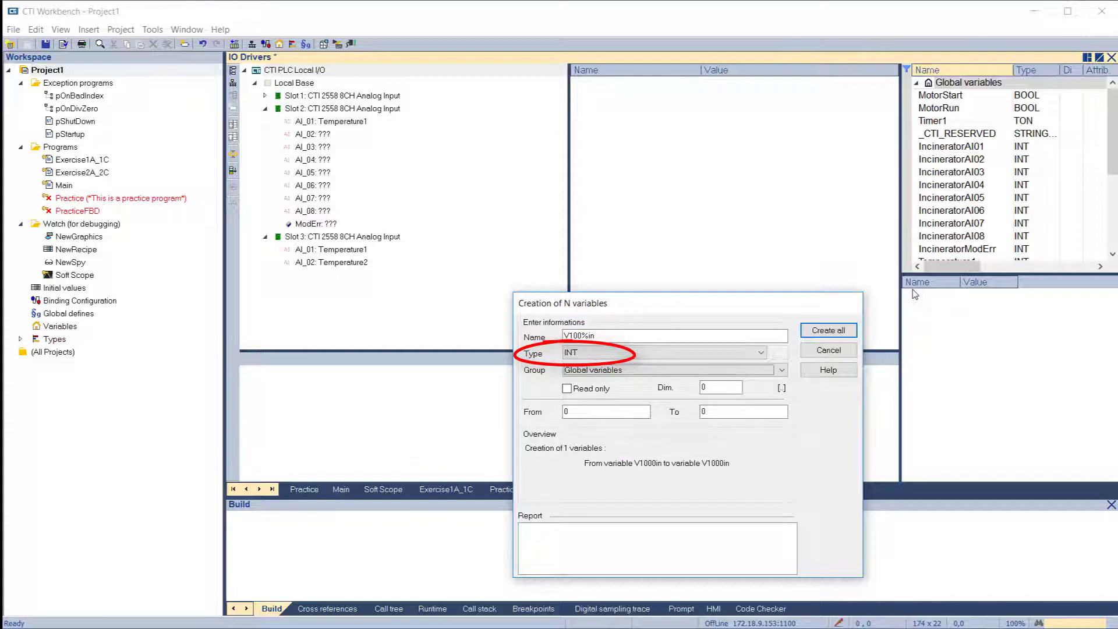
click(734, 415)
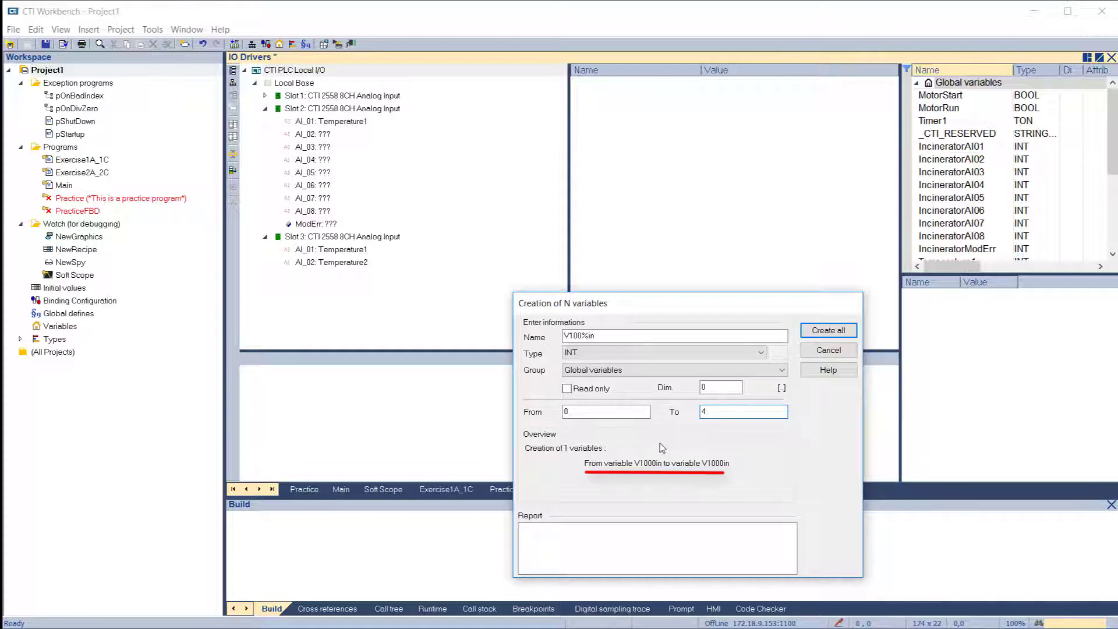
click(842, 330)
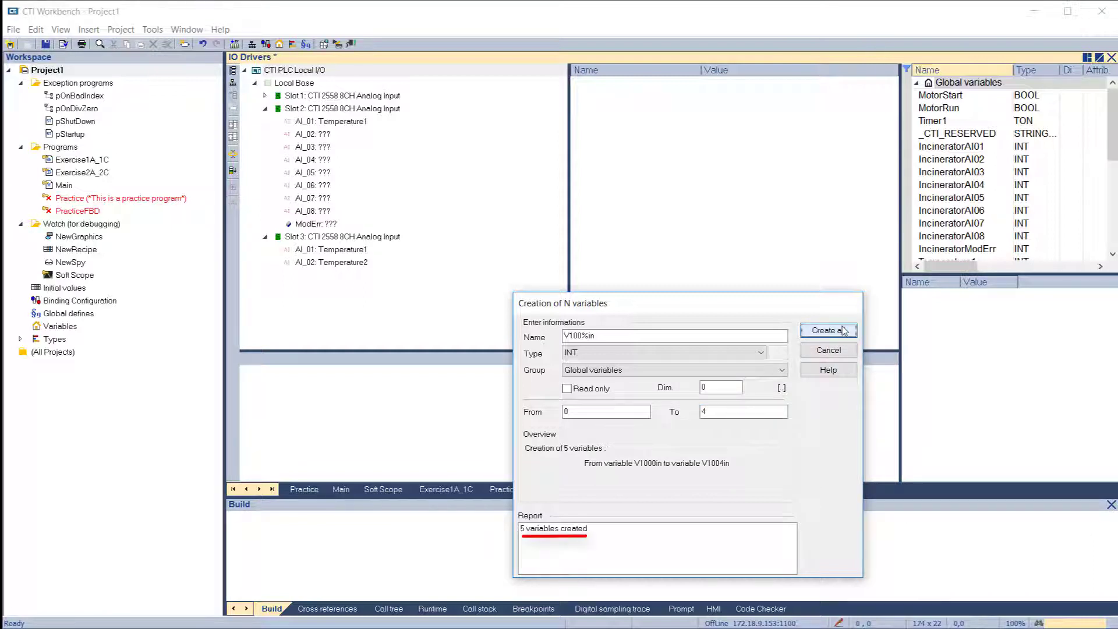
- Create INT global variables V2000out to V2004out using the name pattern V200%out, and close the variable creation dialog
drag(600, 336, 527, 336)
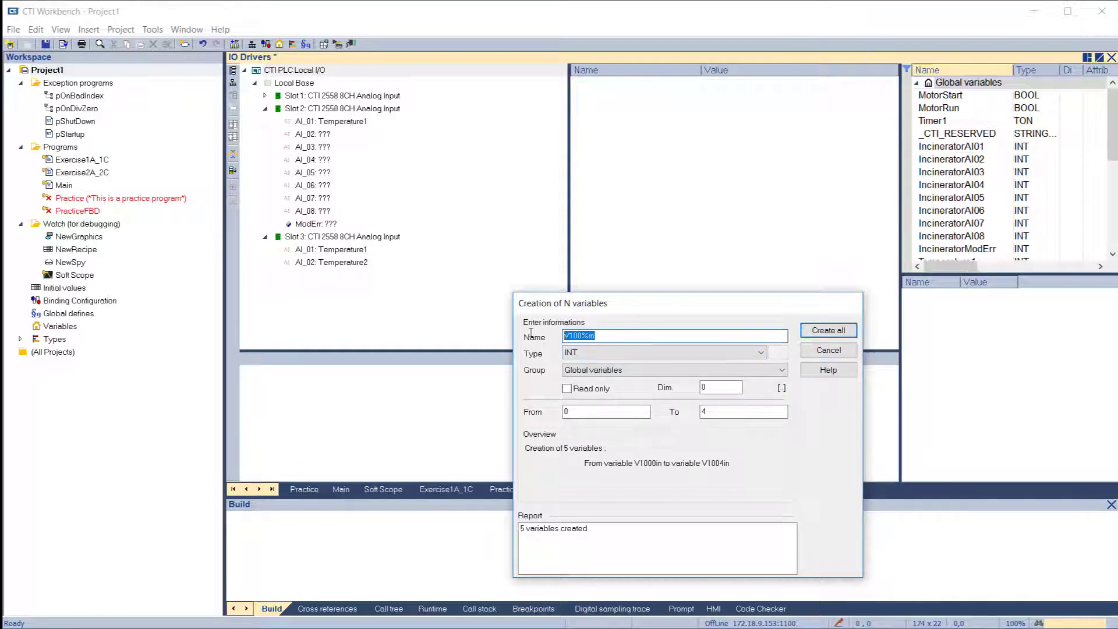
text(V200)
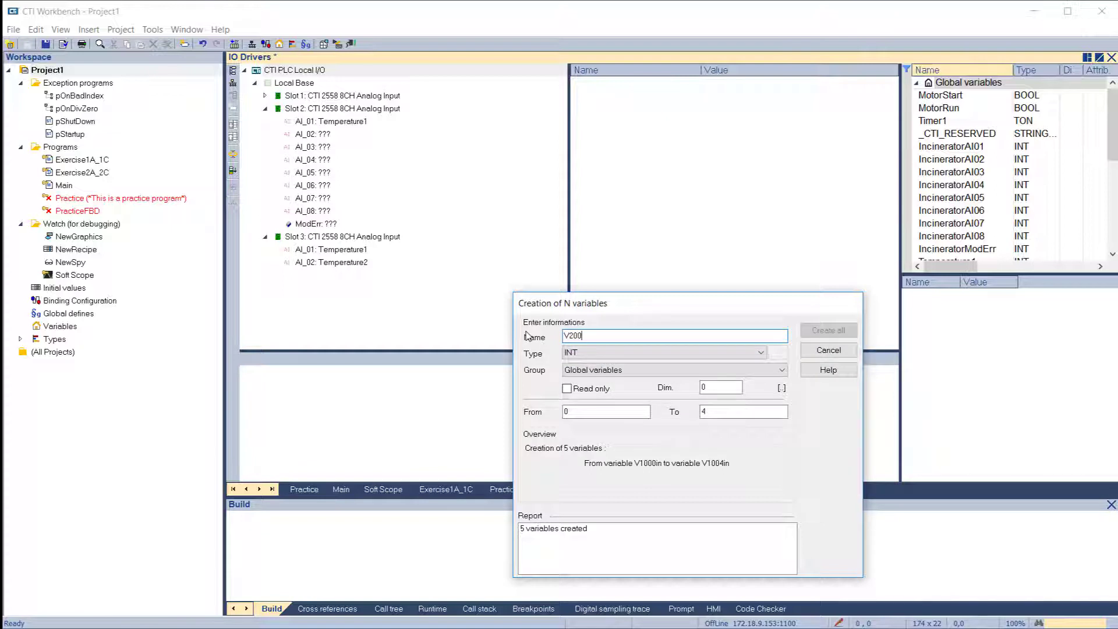
text(%out)
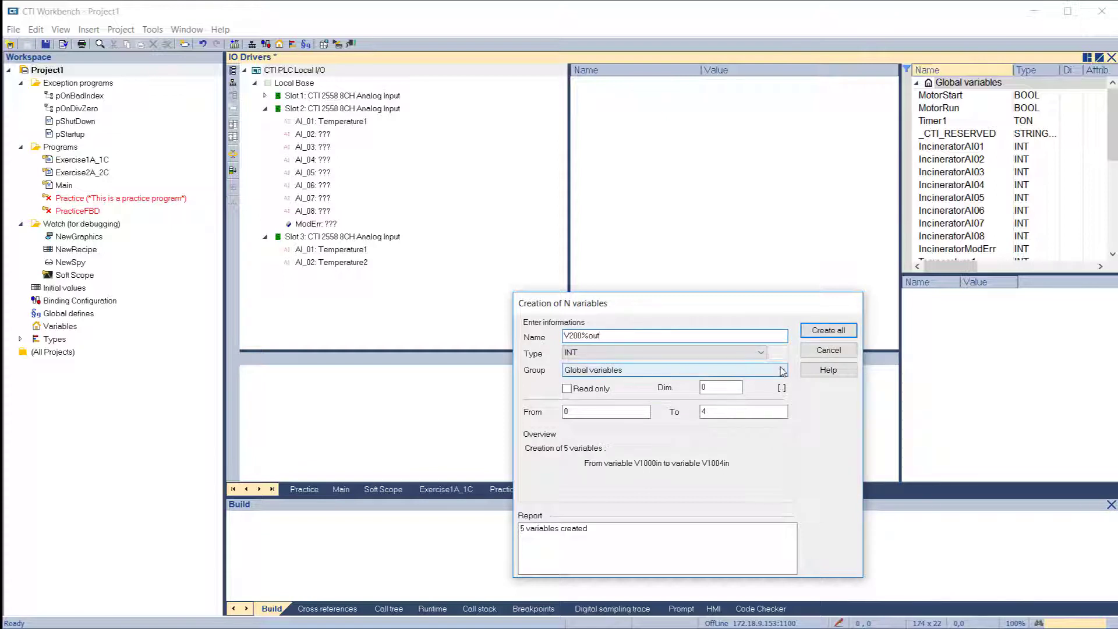
key(Tab)
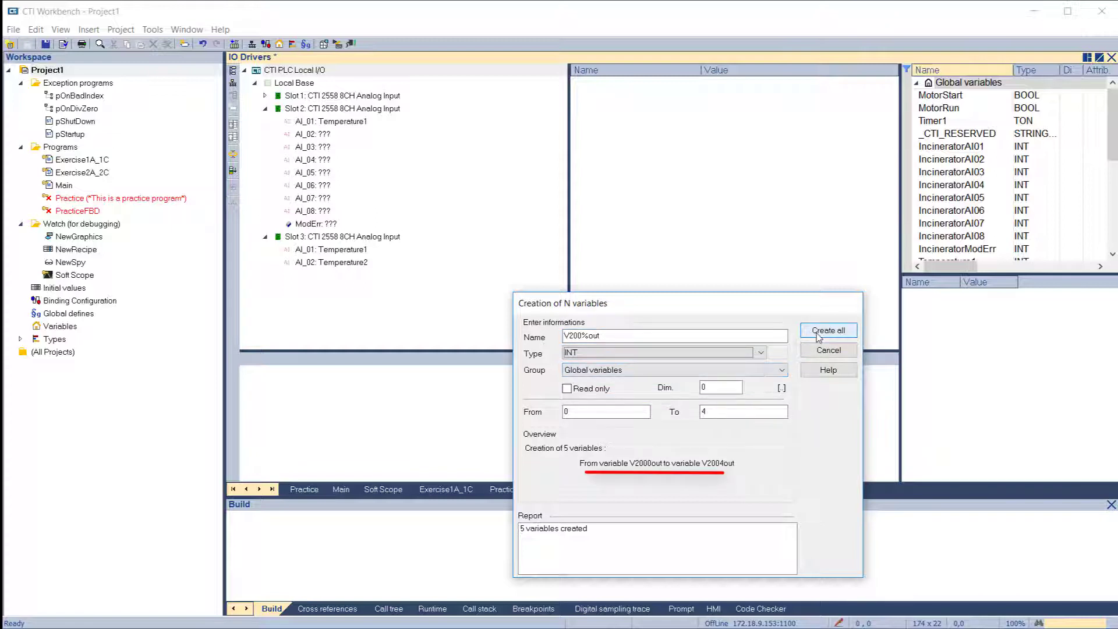
click(828, 350)
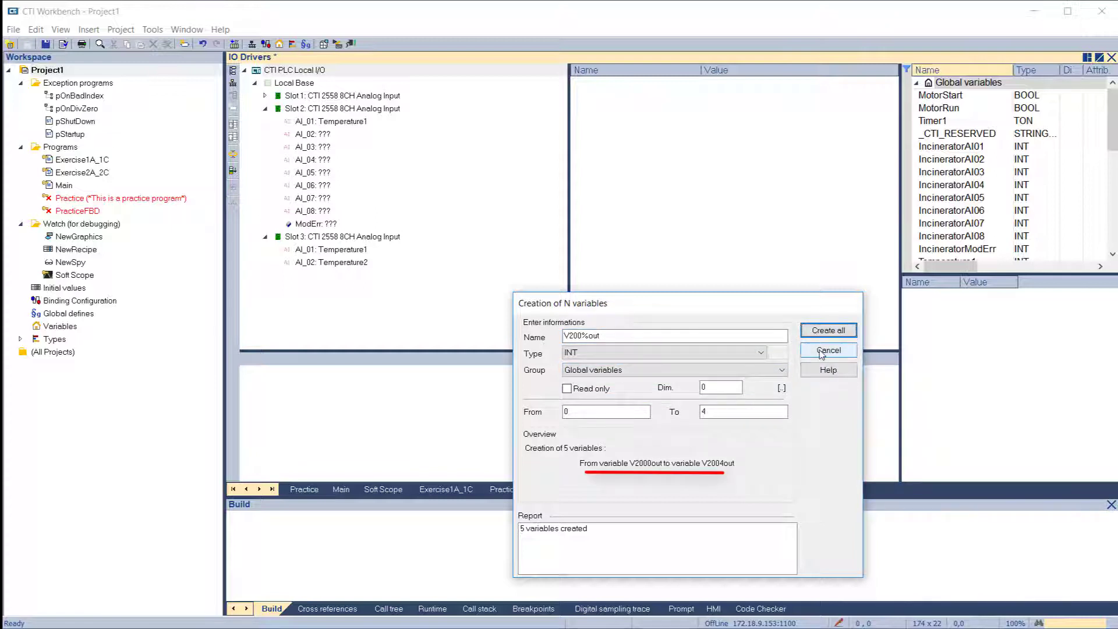
scroll(961, 218, down, 6)
scroll(961, 218, up, 1)
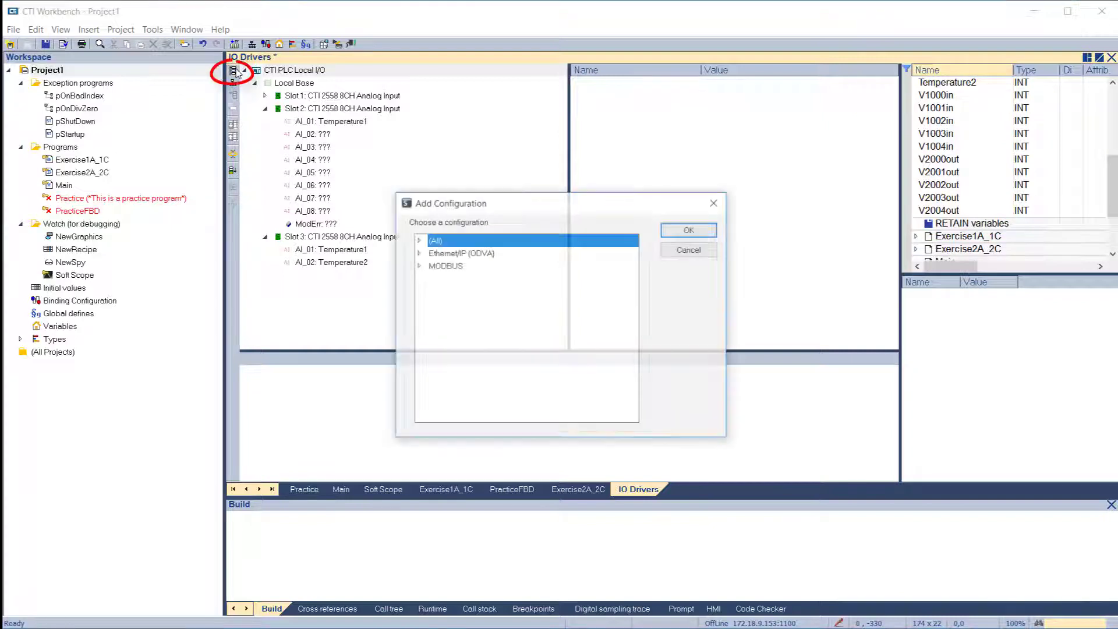
- Add a CAMP Client configuration to the I/O drivers
click(233, 71)
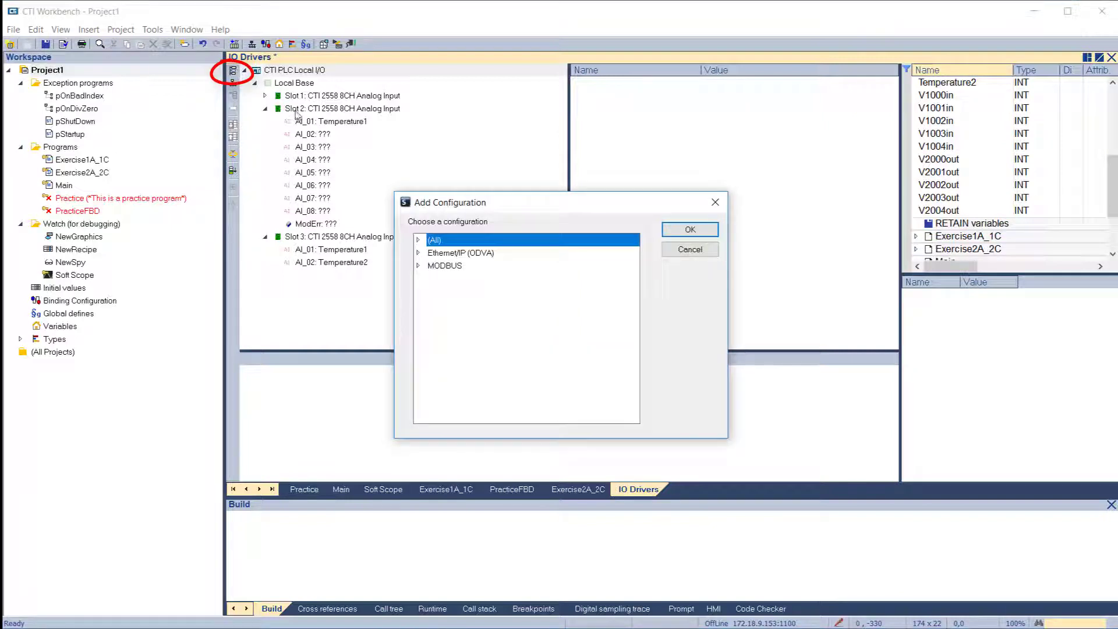
click(418, 242)
click(447, 254)
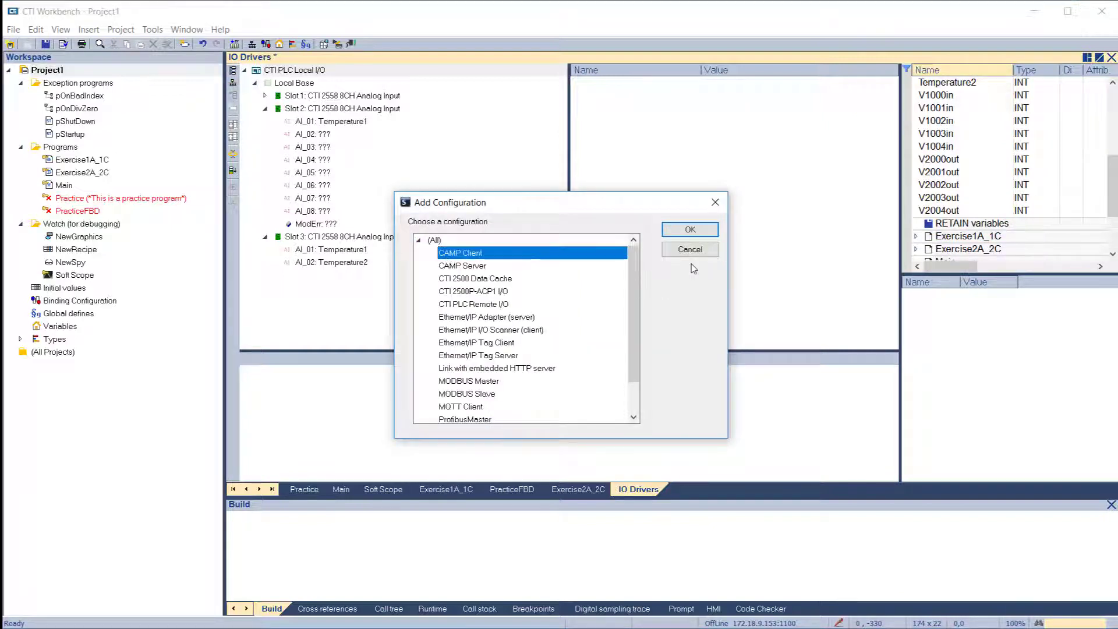
click(690, 230)
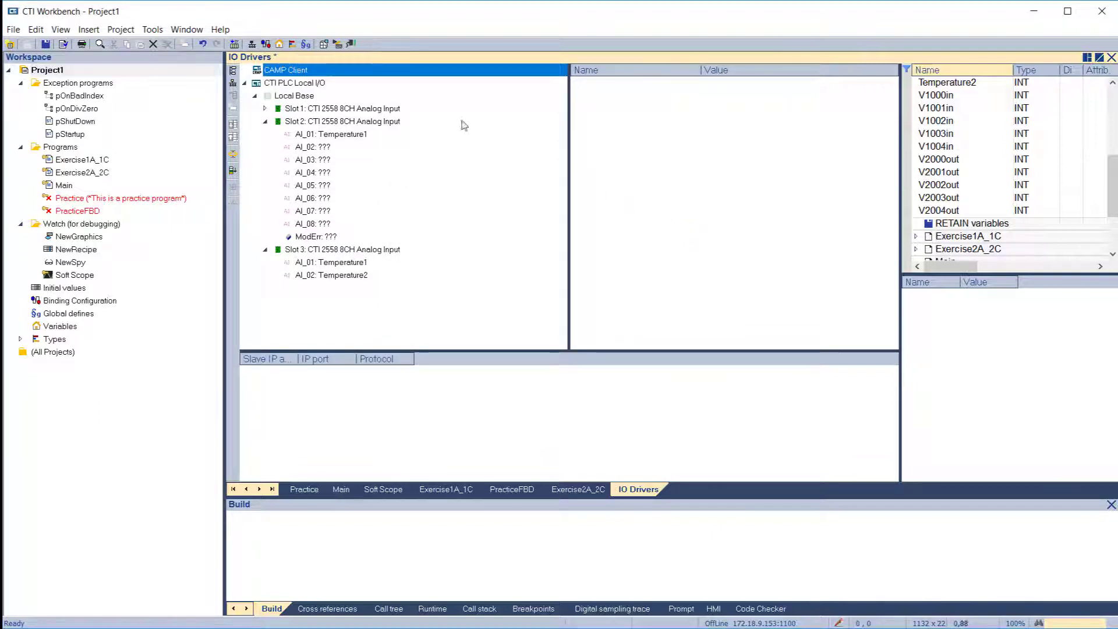
- Add a slave with IP address 172.18.9.155 to the CAMP Client configuration
click(233, 83)
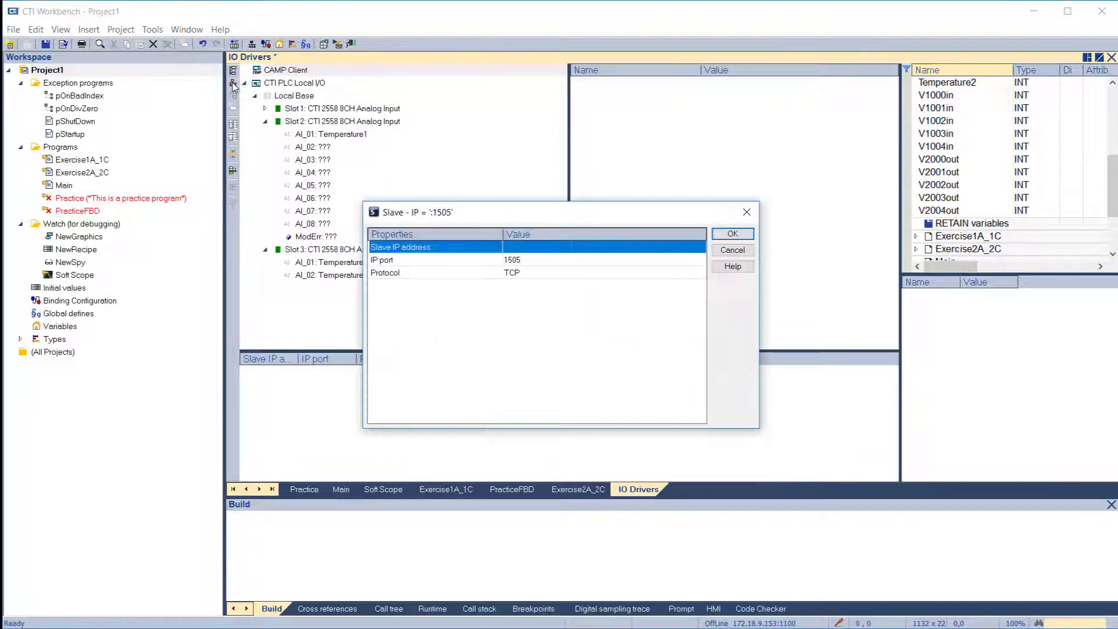
click(513, 243)
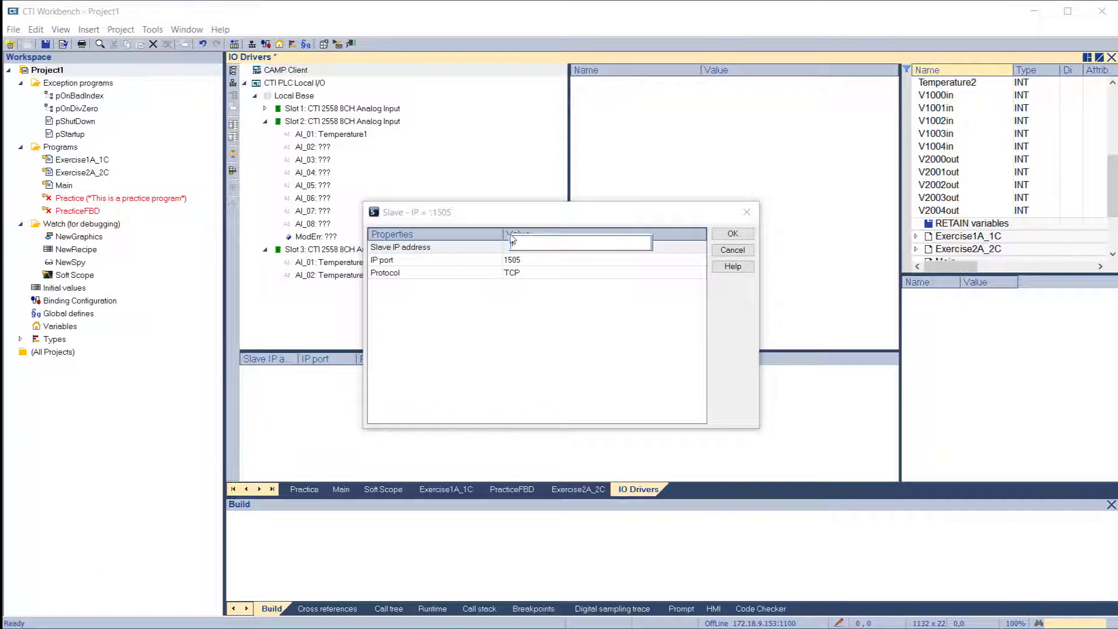
text(172.18.9.155)
key(Return)
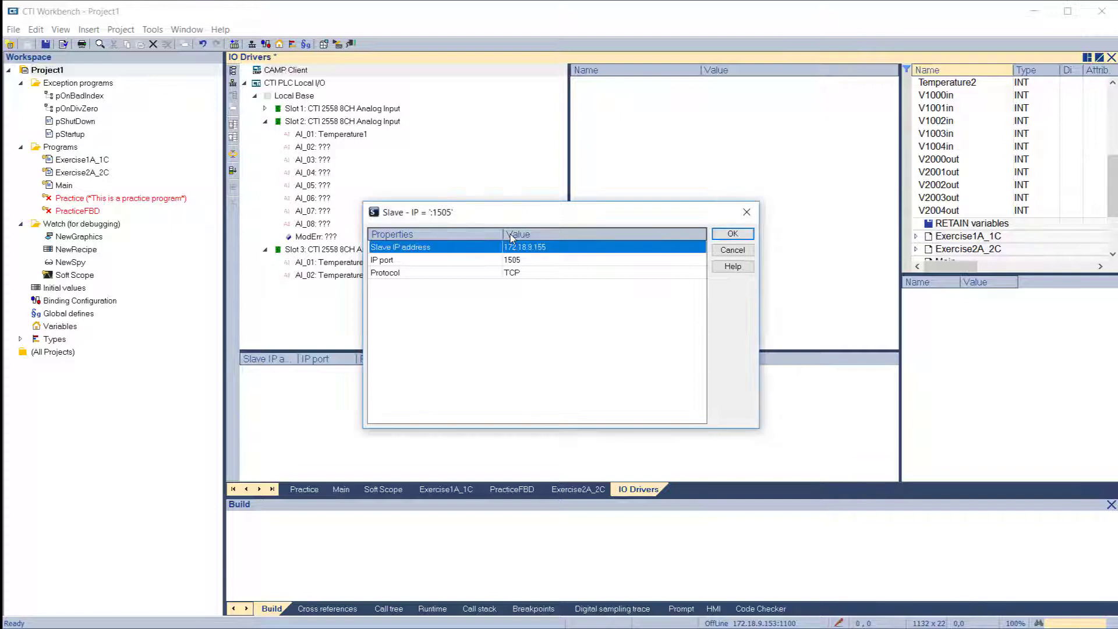
click(731, 234)
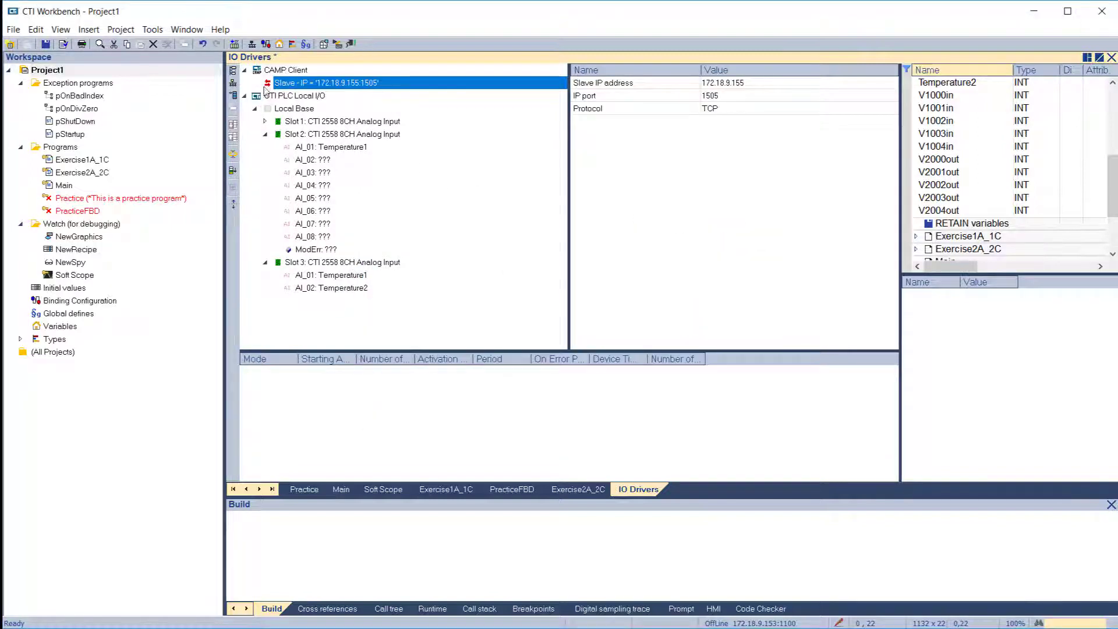
- Start a data block under the CAMP slave with mode READ, starting address 1000 and 5 items
click(233, 97)
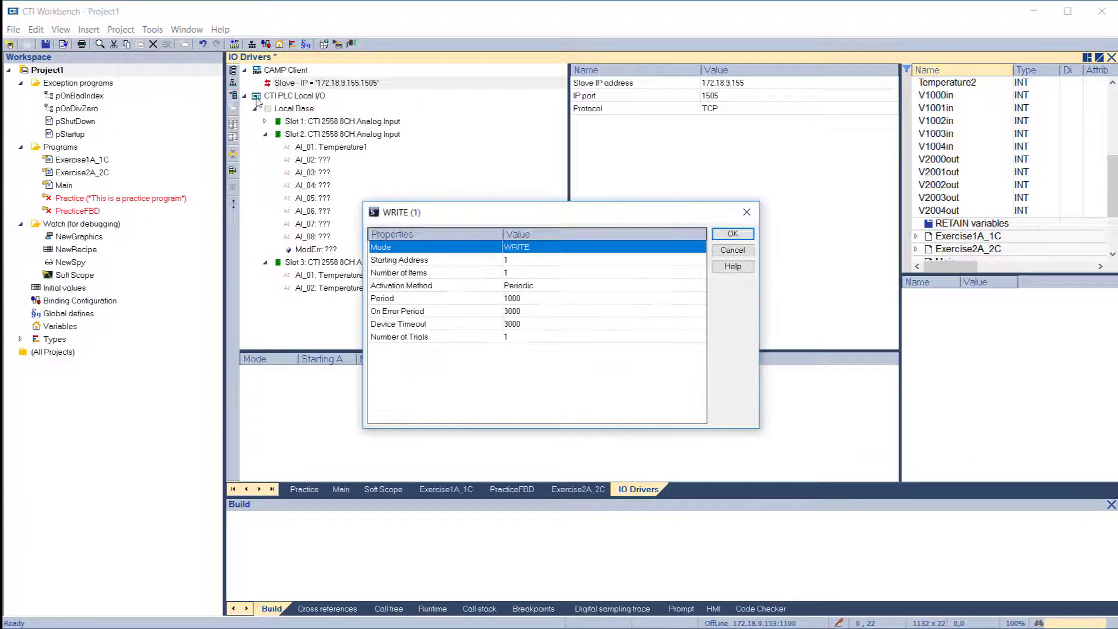
double_click(518, 248)
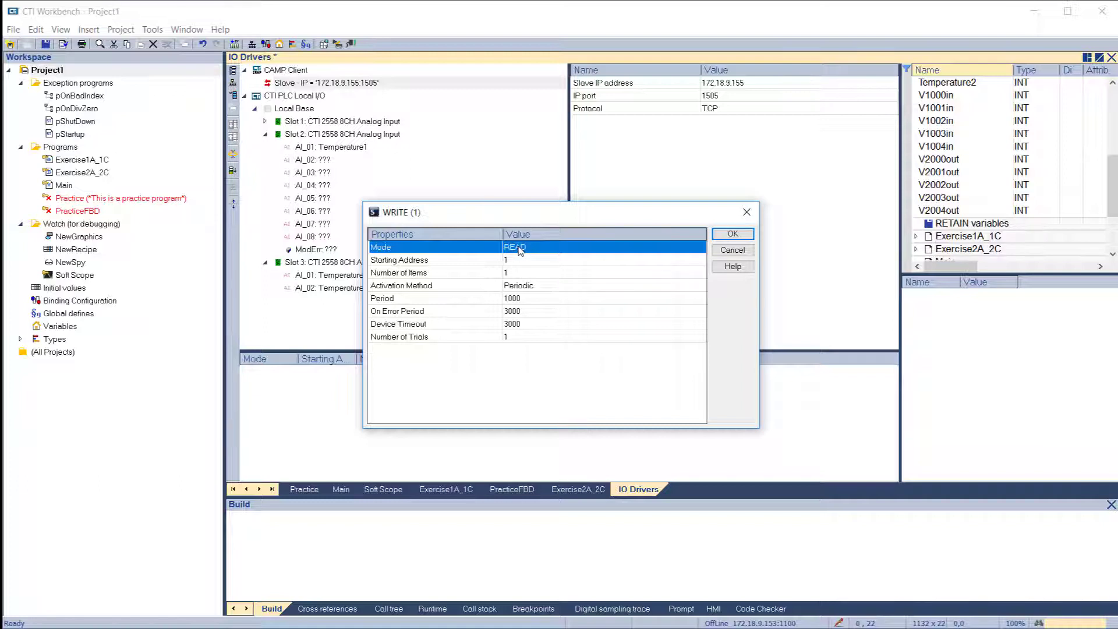
double_click(518, 261)
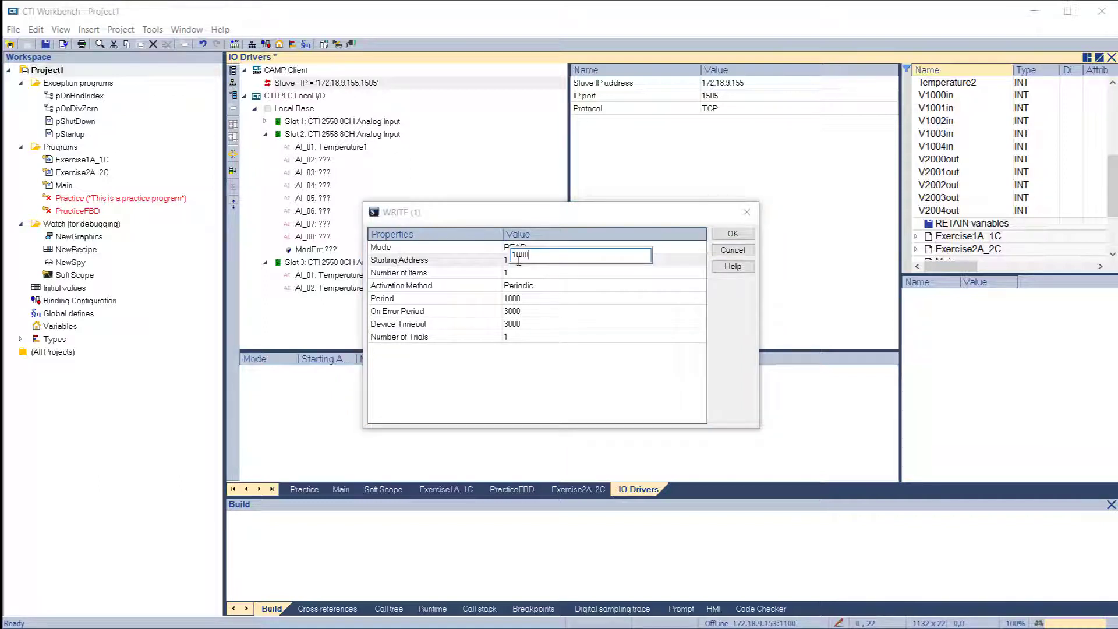
text(1000)
double_click(516, 273)
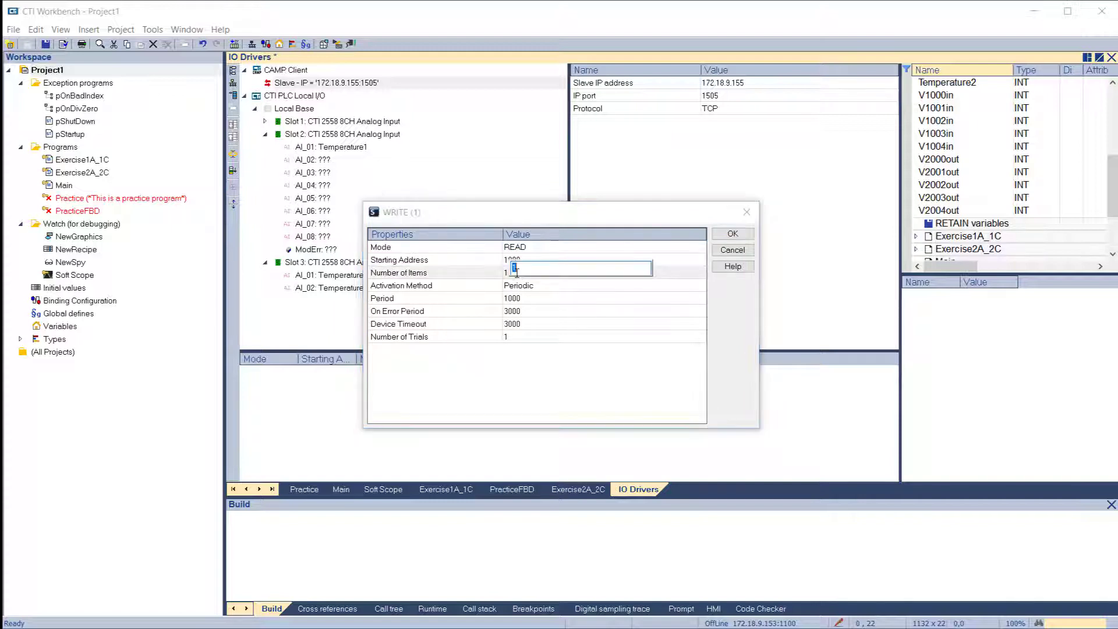
text(5)
key(Return)
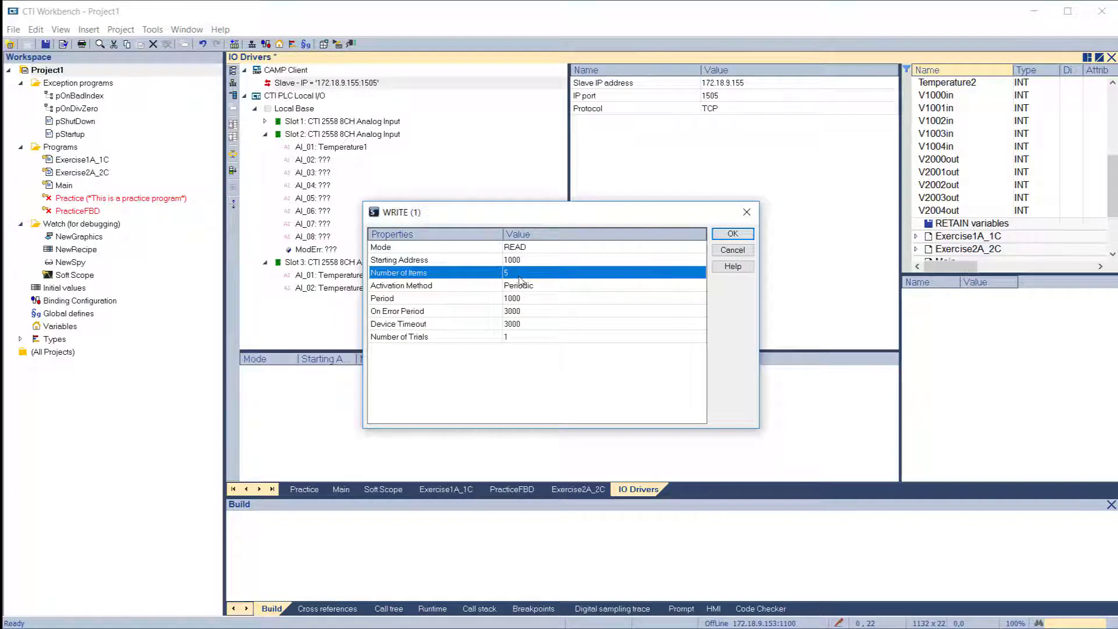
- Choose Periodic activation with a period of 500 for the READ data block, and confirm its properties
click(525, 289)
click(543, 291)
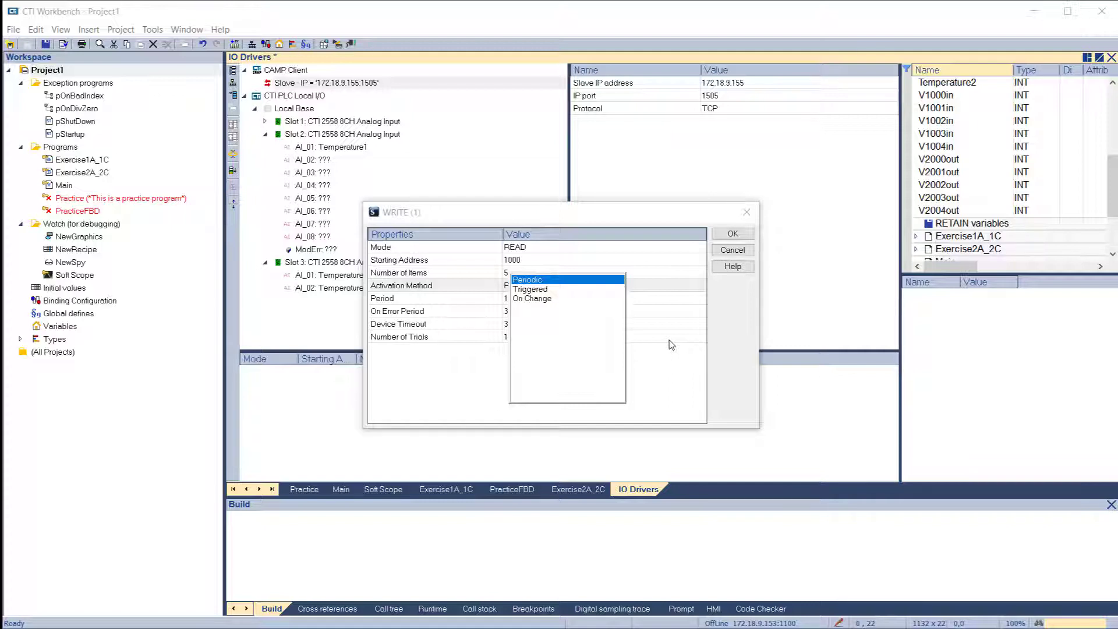
click(536, 281)
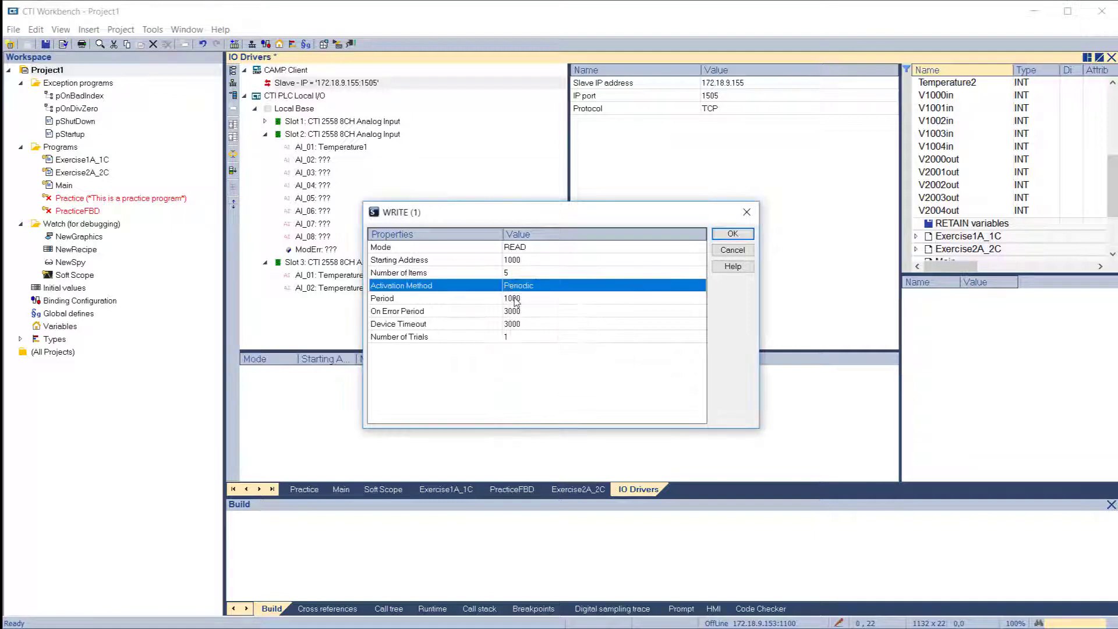
click(516, 300)
text(500)
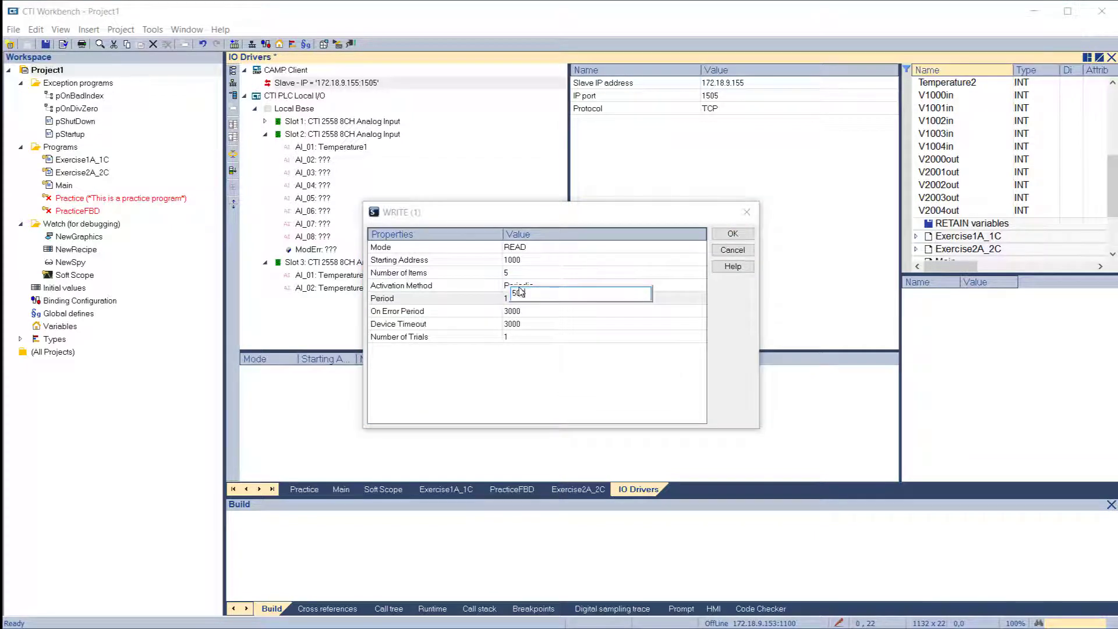
key(Return)
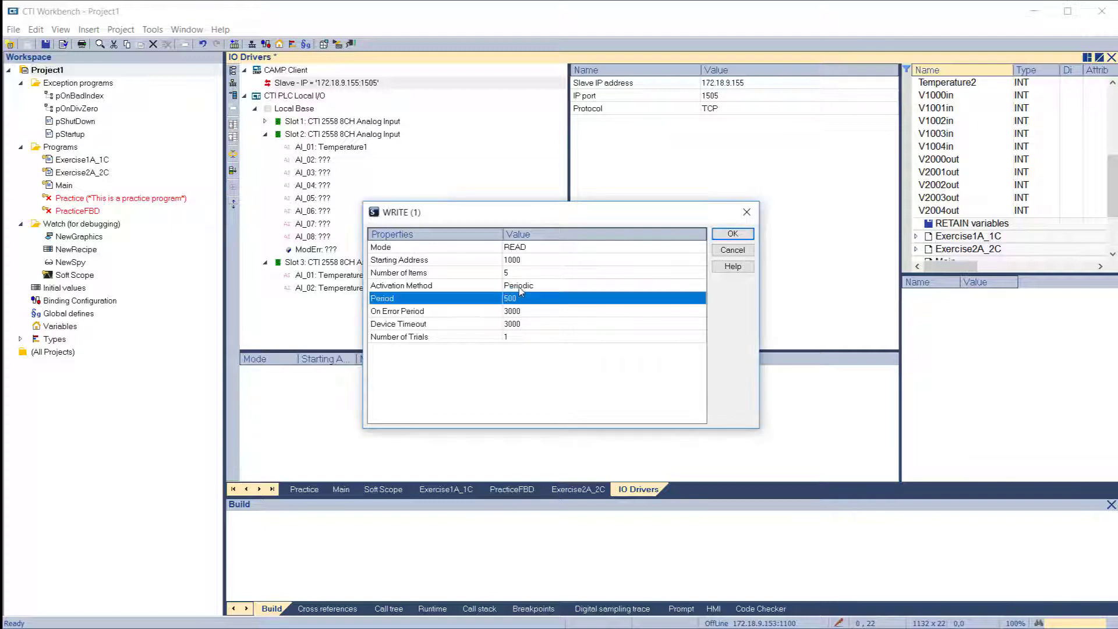
click(729, 234)
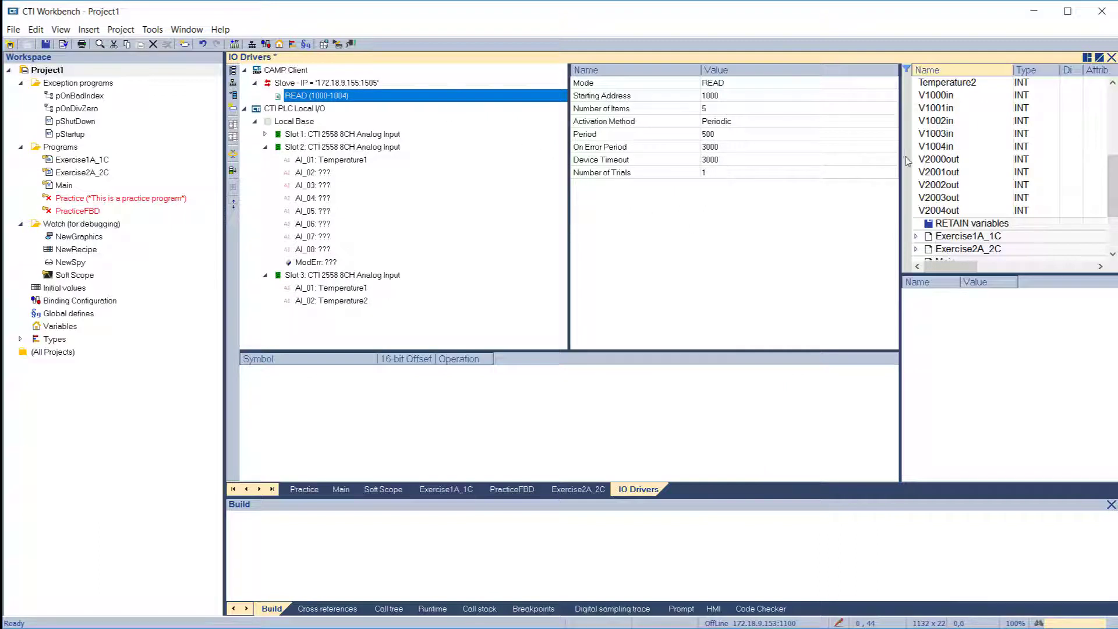
- Map variables V1000in to V1004in to the READ data block and renumber their offsets consecutively
click(929, 96)
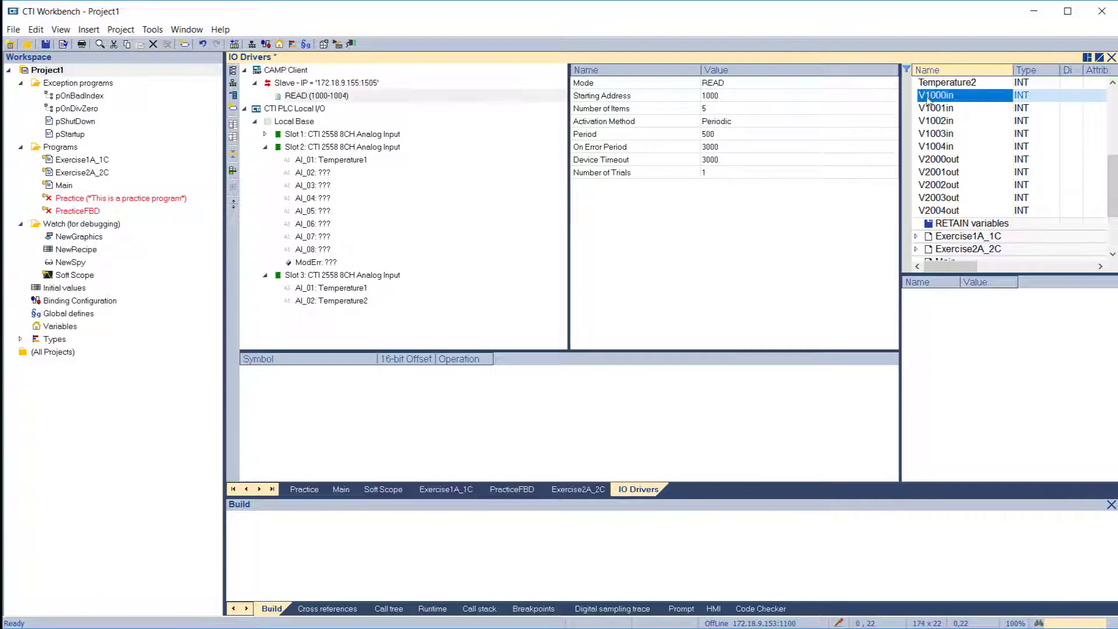
shift+click(937, 146)
mouse_move(947, 124)
mouse_down()
mouse_move(501, 374)
mouse_move(408, 407)
mouse_up()
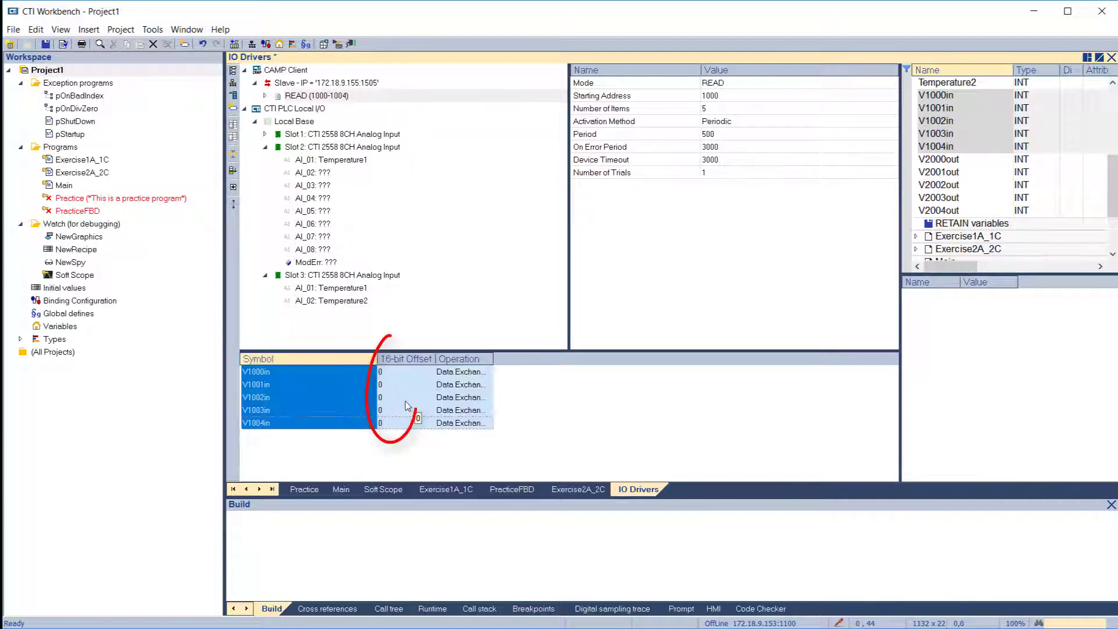
click(325, 96)
right_click(325, 96)
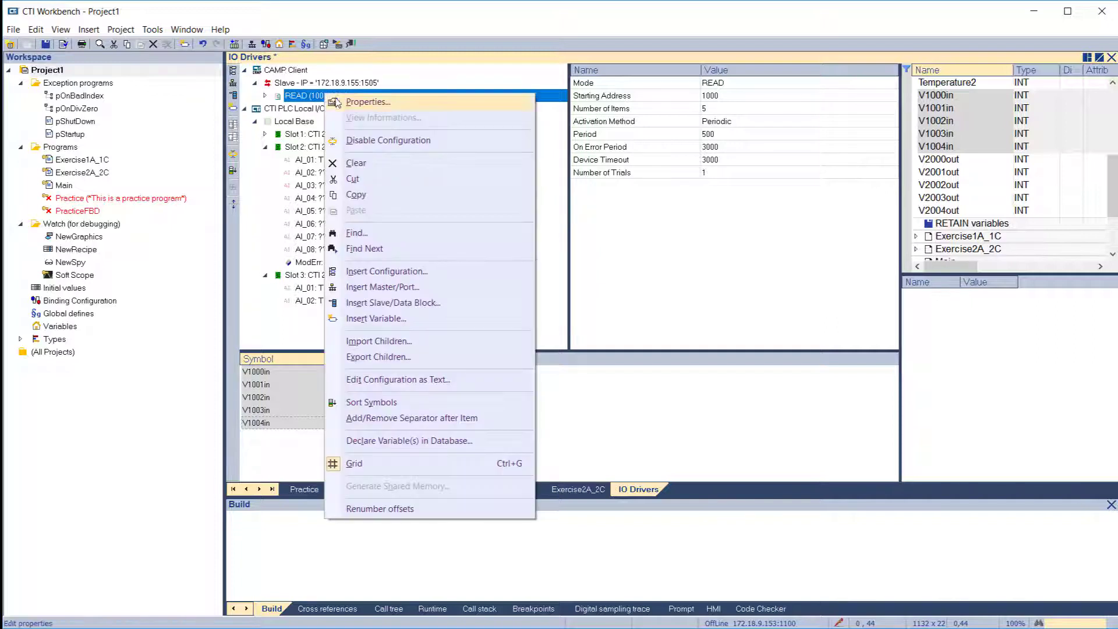
click(394, 510)
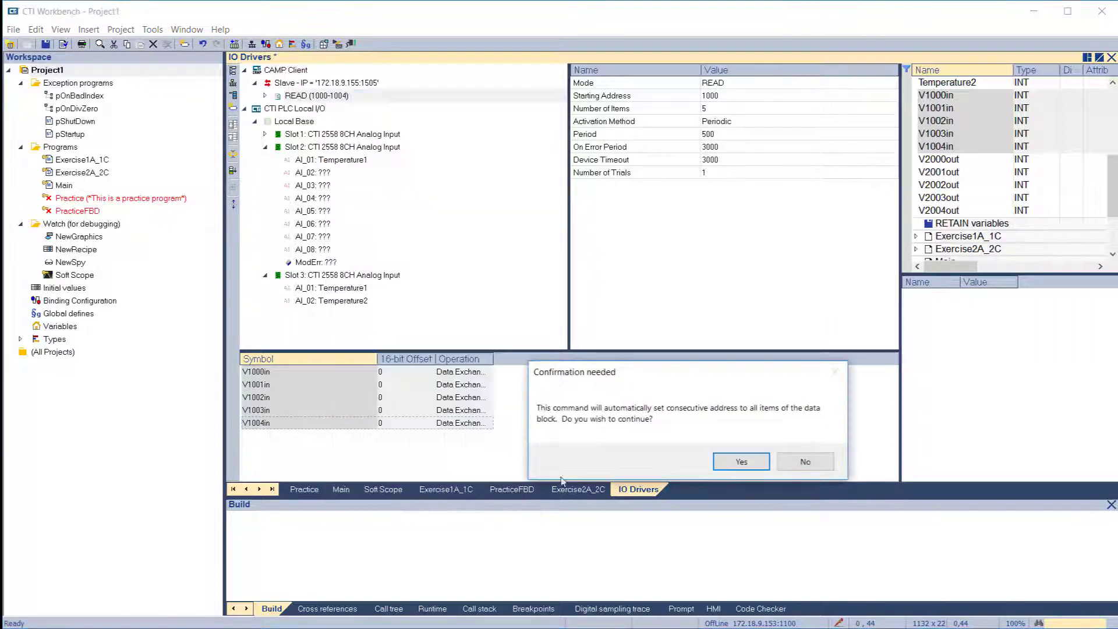
click(759, 463)
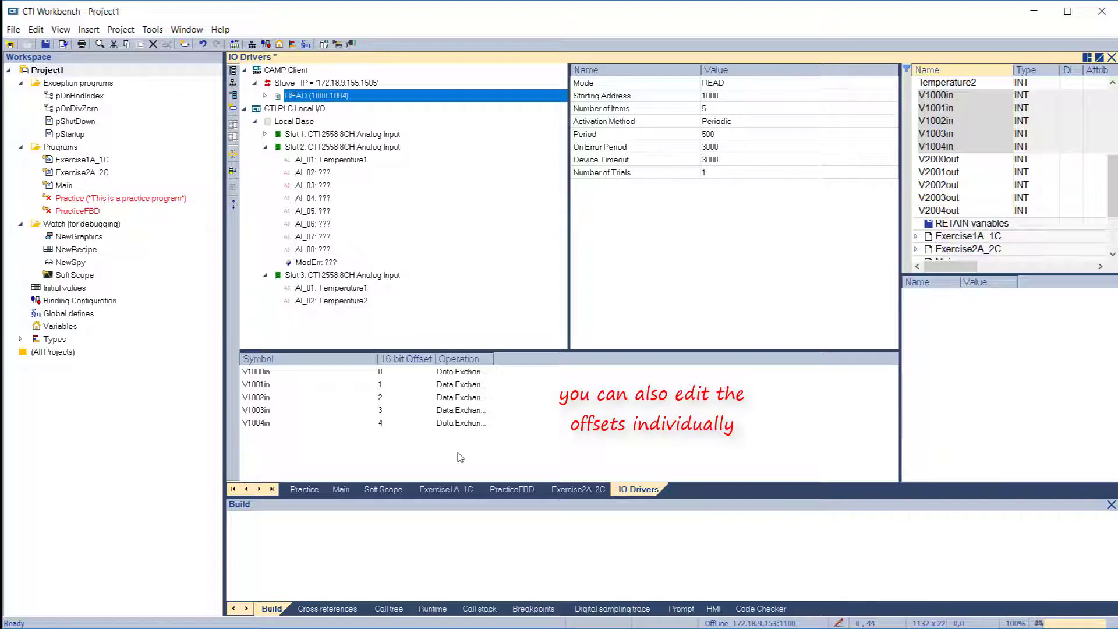
- Set the 16-bit offset of V1003in to 2 and of V1002in to 3, and expand the READ block
click(387, 410)
click(389, 410)
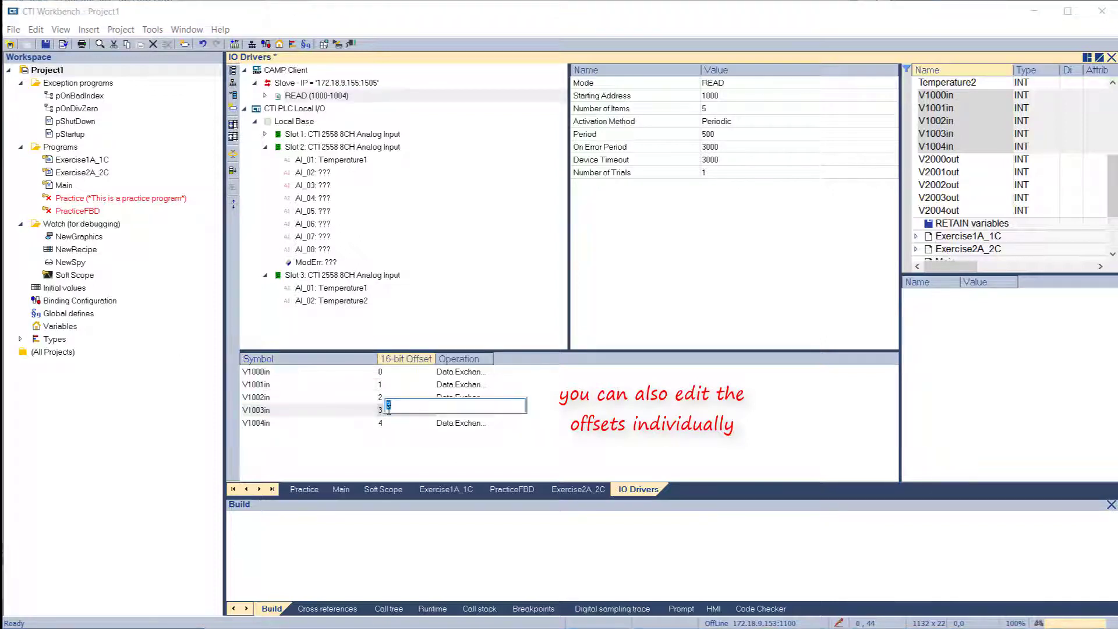
text(2)
key(Return)
key(Up)
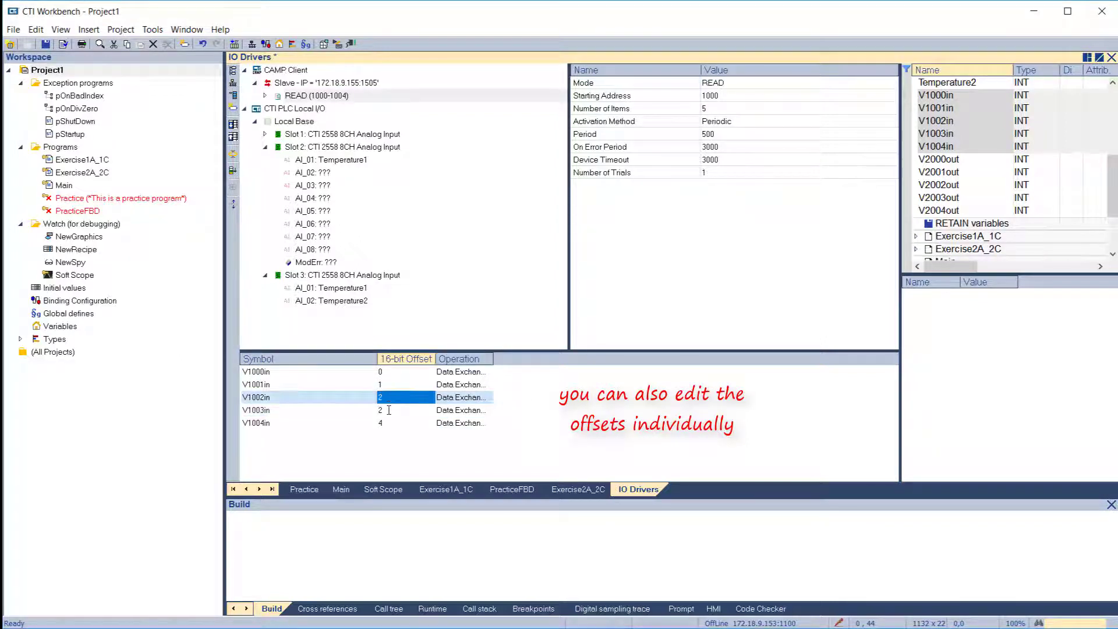
key(Return)
text(3)
key(Return)
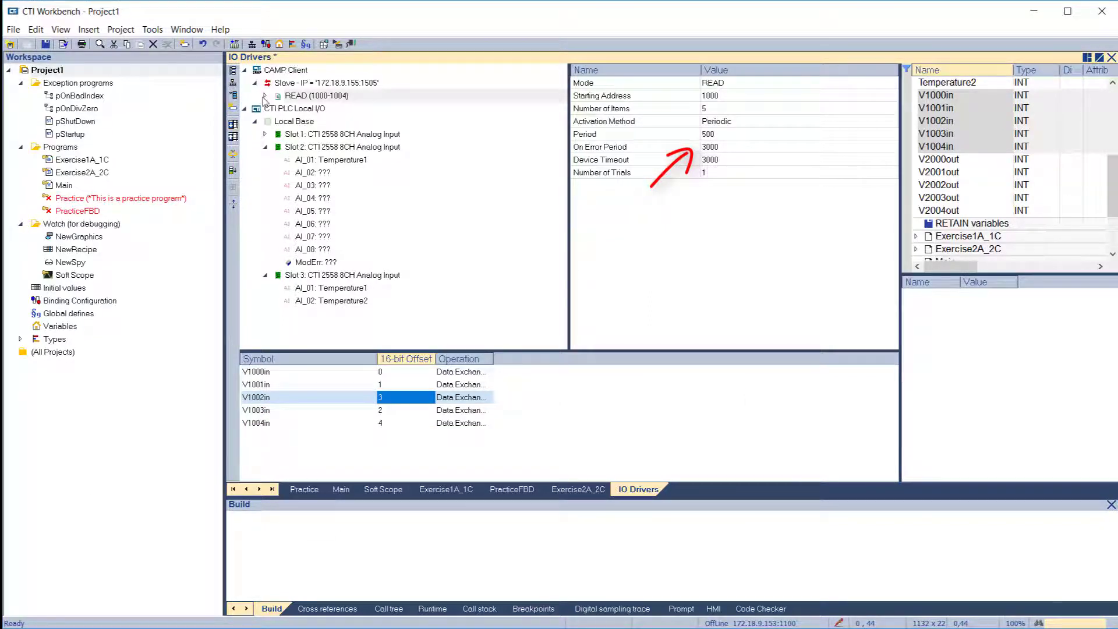
click(264, 97)
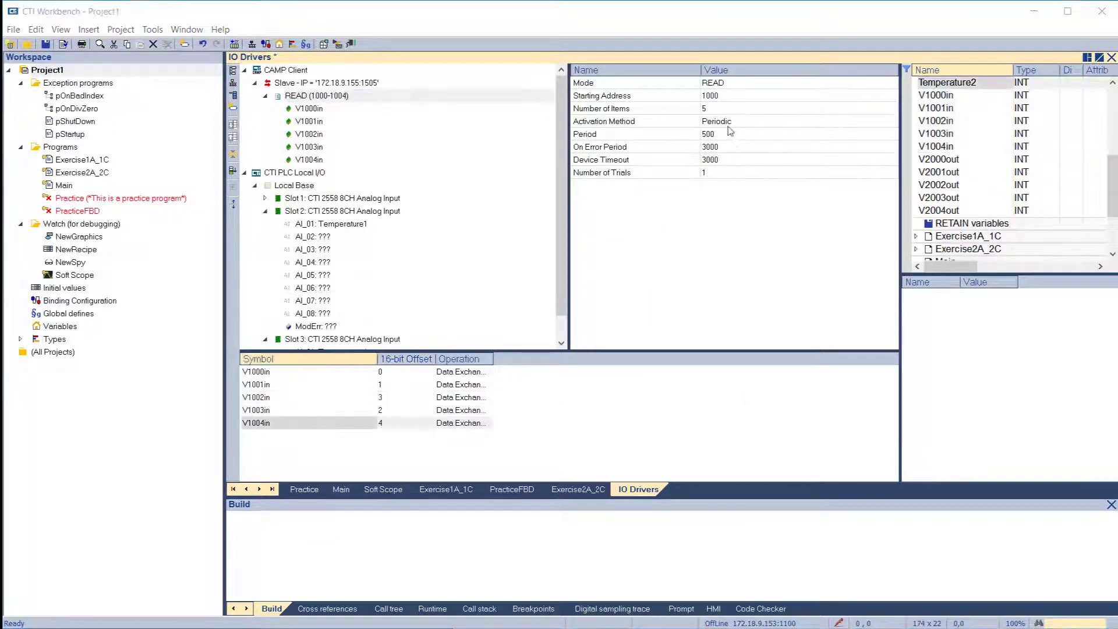
- Change the activation method of the READ (1000-1004) data block to Triggered
click(728, 125)
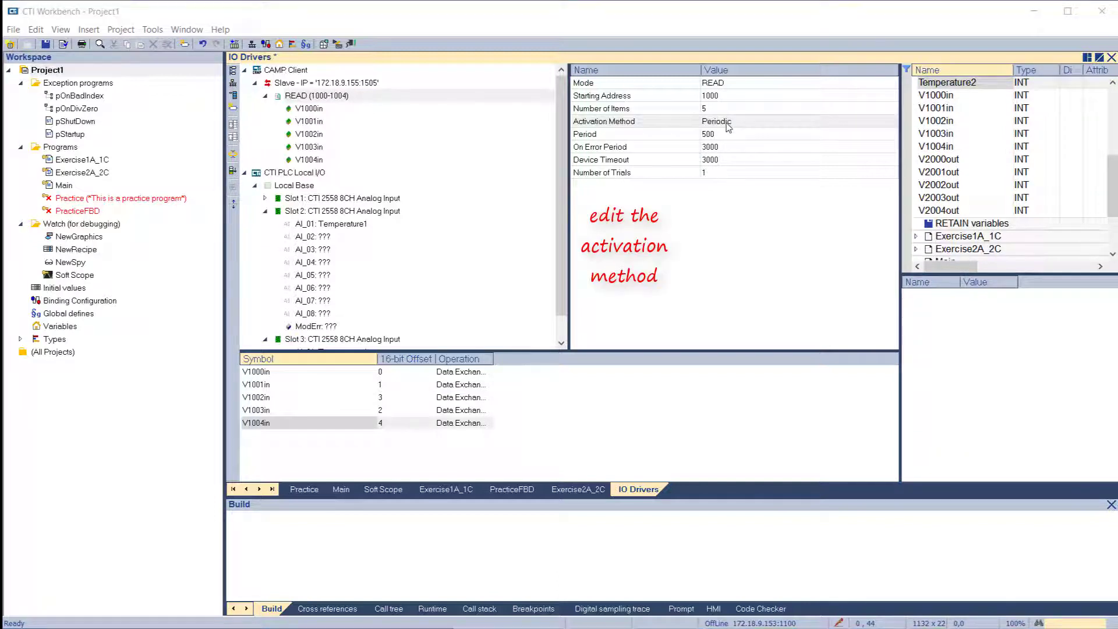
click(728, 127)
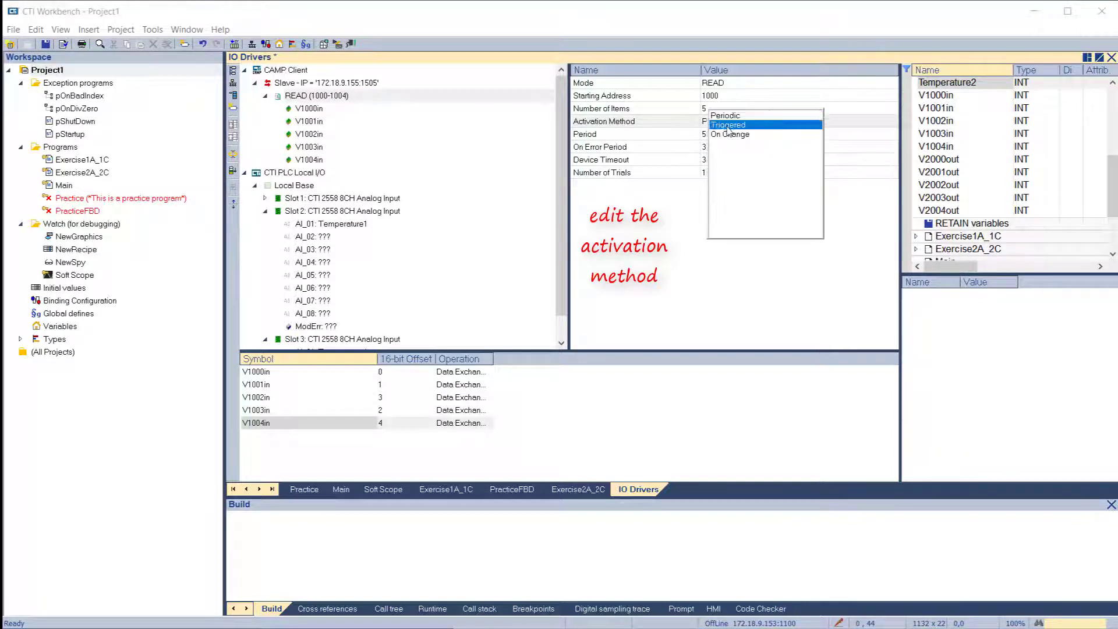
click(729, 124)
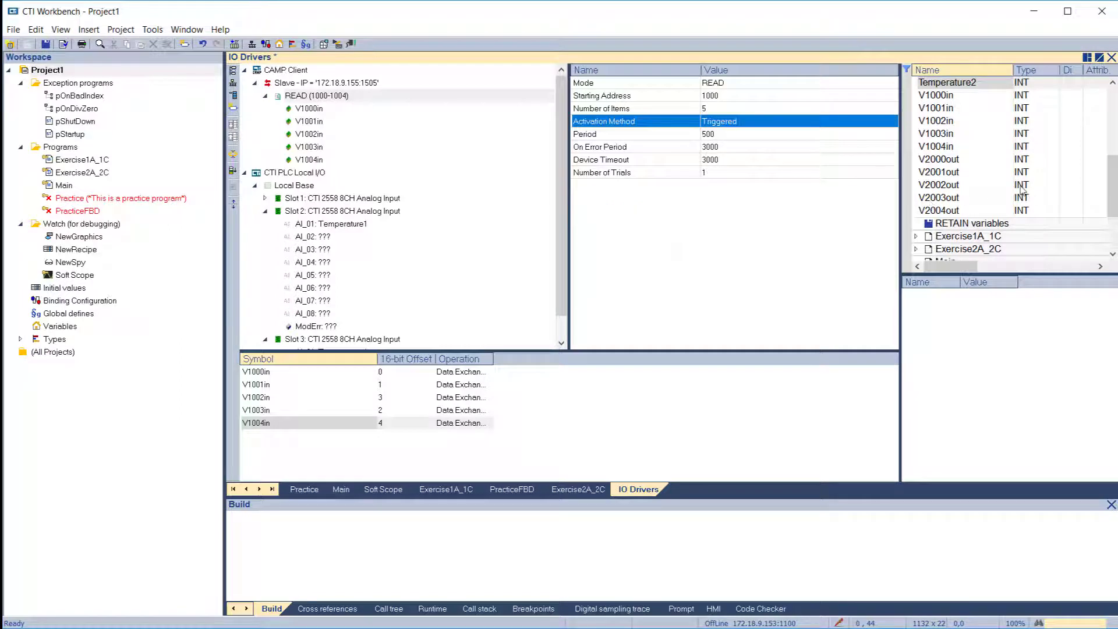
- Map the global variable MotorRun to the READ data block and set its operation to Command One Shot
scroll(1024, 187, up, 5)
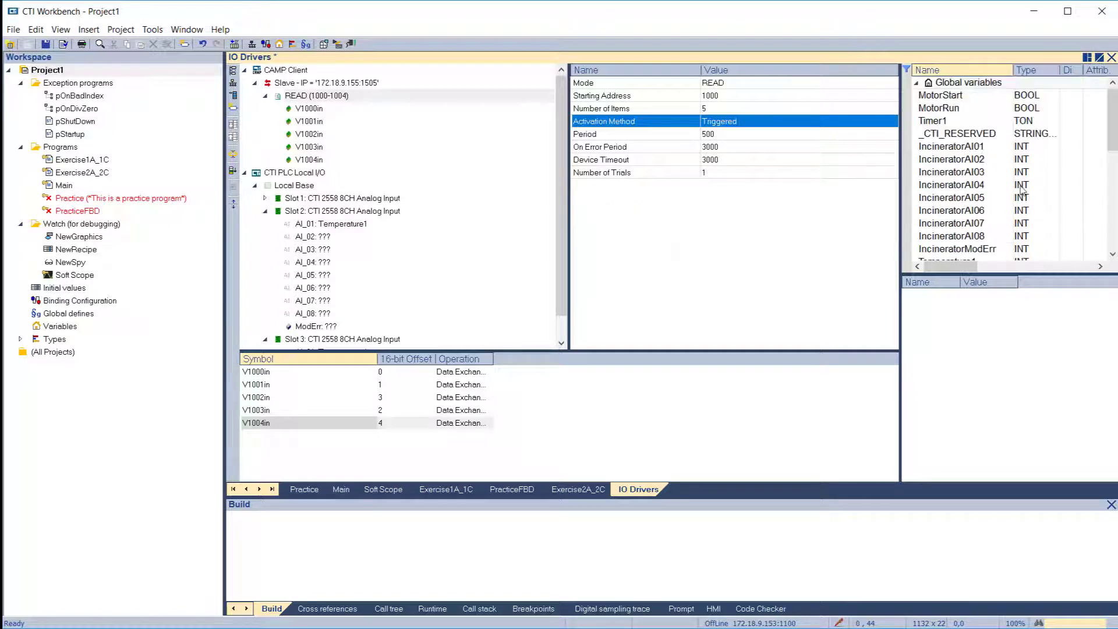
click(939, 95)
drag(945, 109, 457, 452)
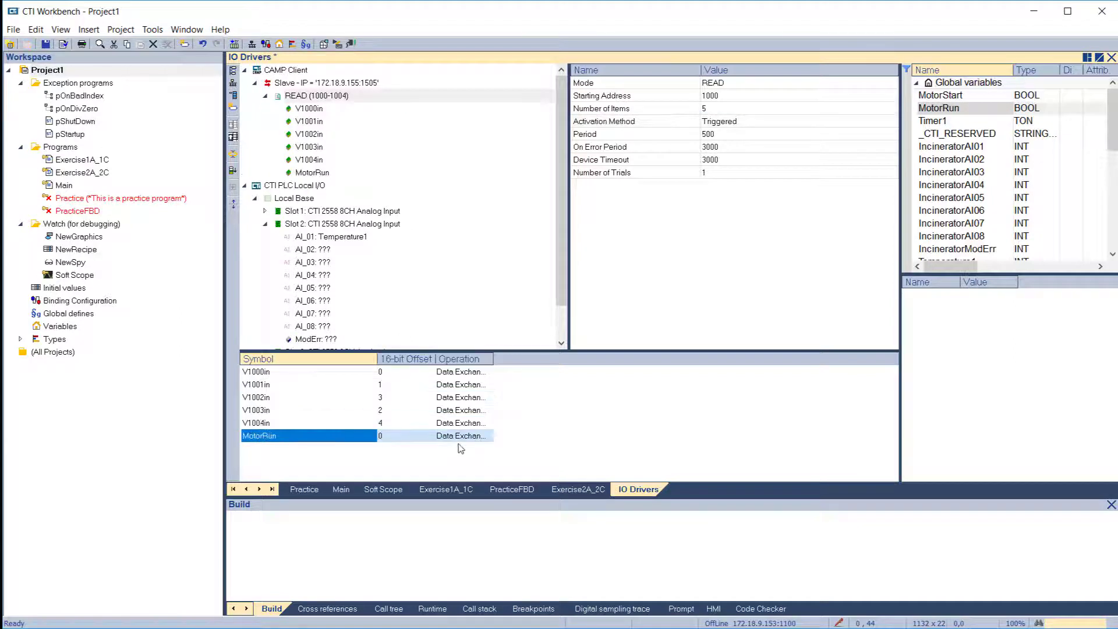
click(457, 440)
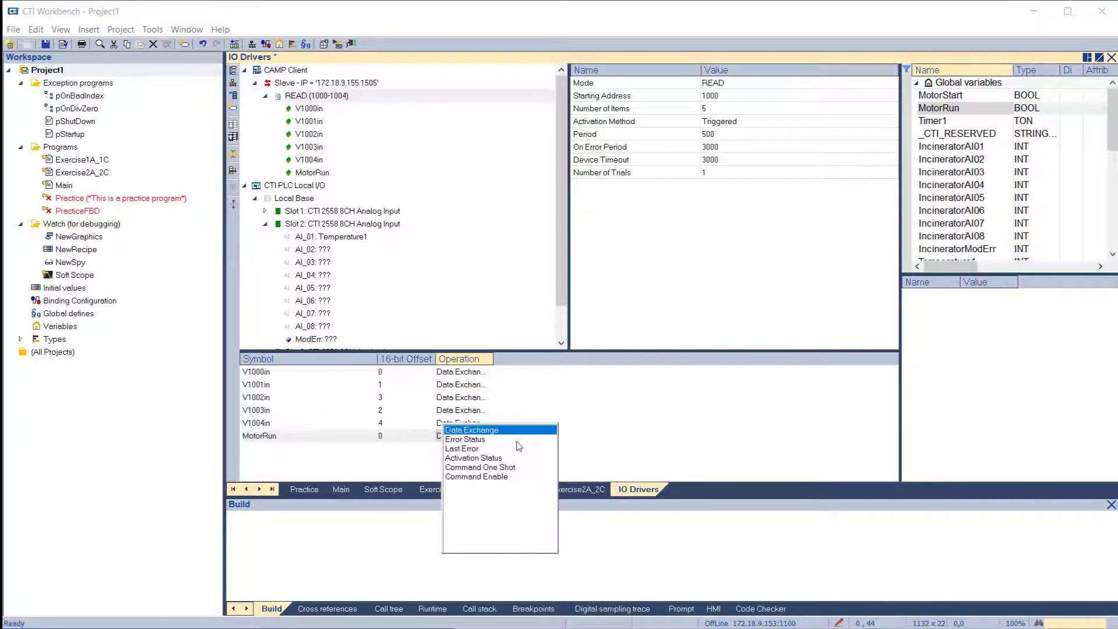
click(495, 468)
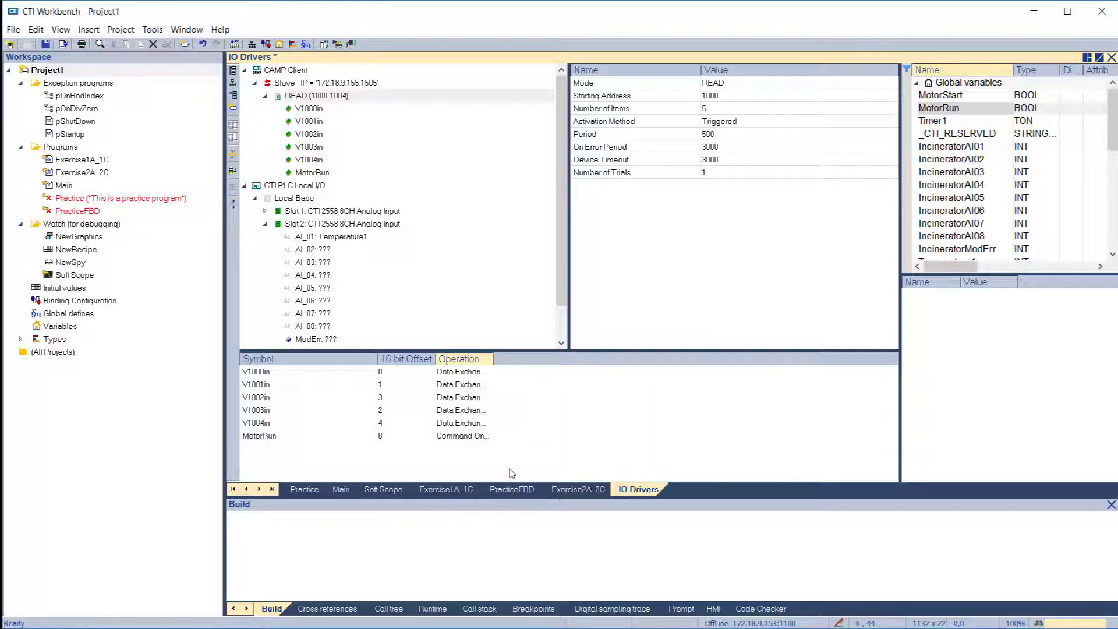
click(326, 173)
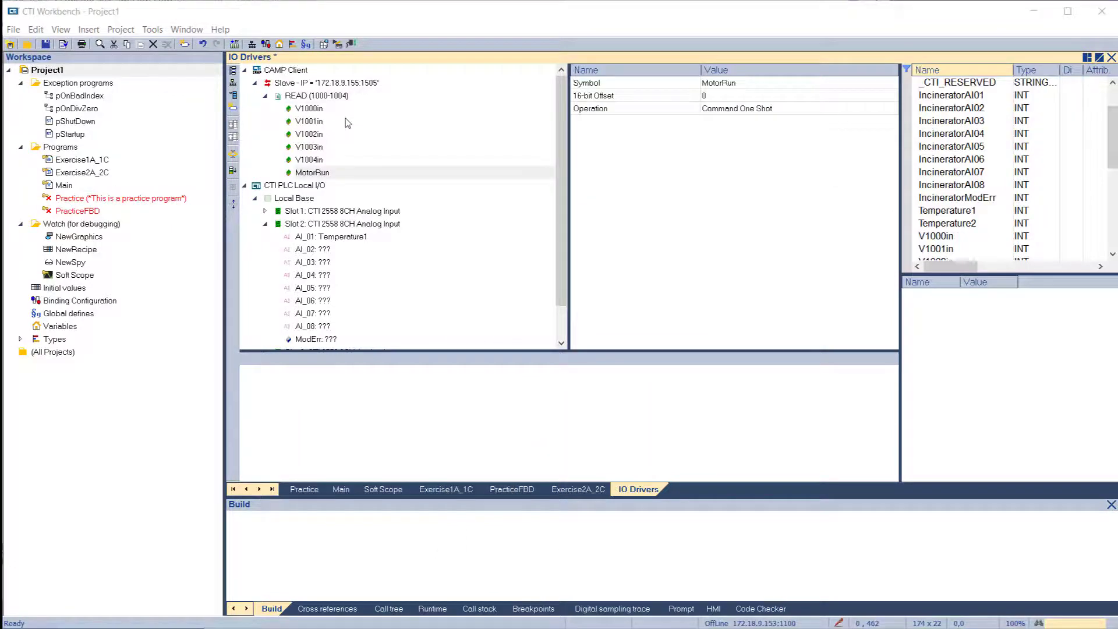
- Insert a variable named Error2572 in the READ data block with the operation Error Status
click(316, 100)
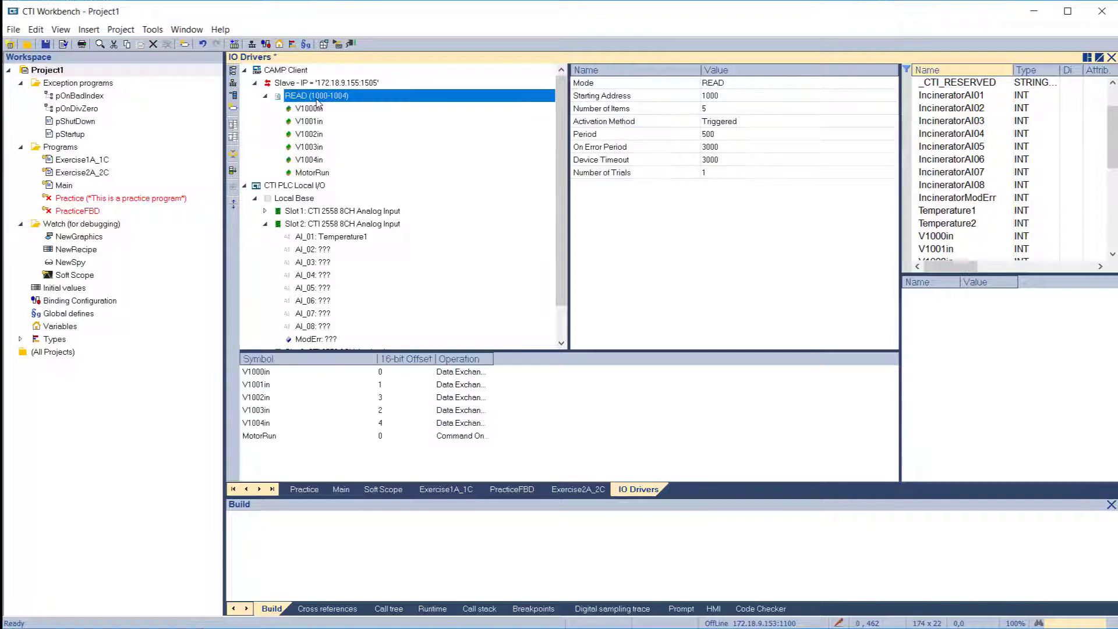
click(233, 110)
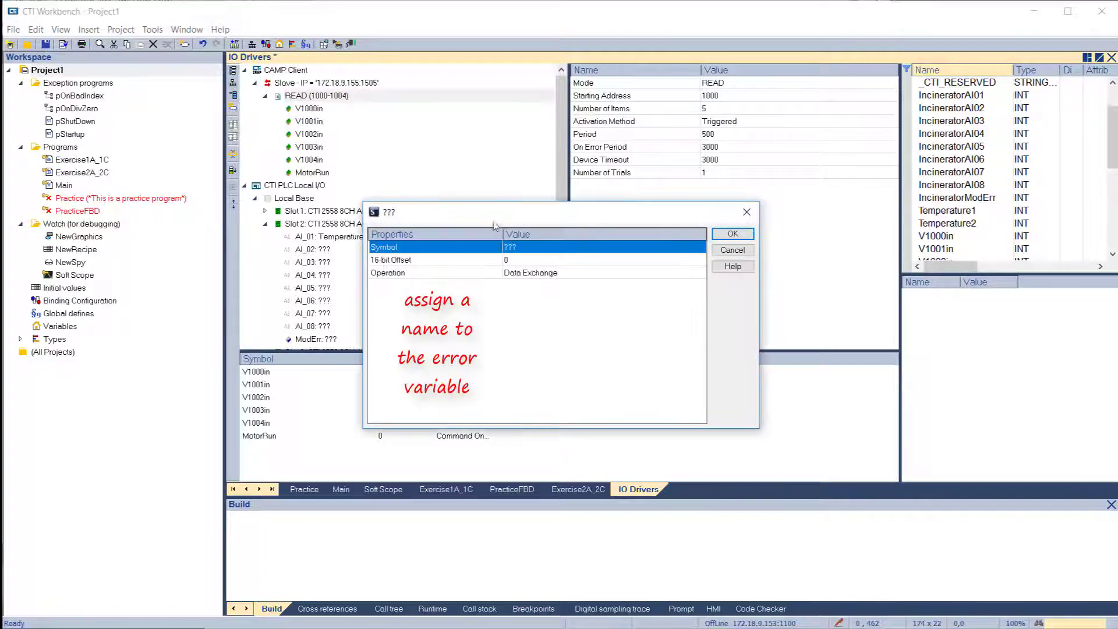
click(519, 248)
text(Error2572)
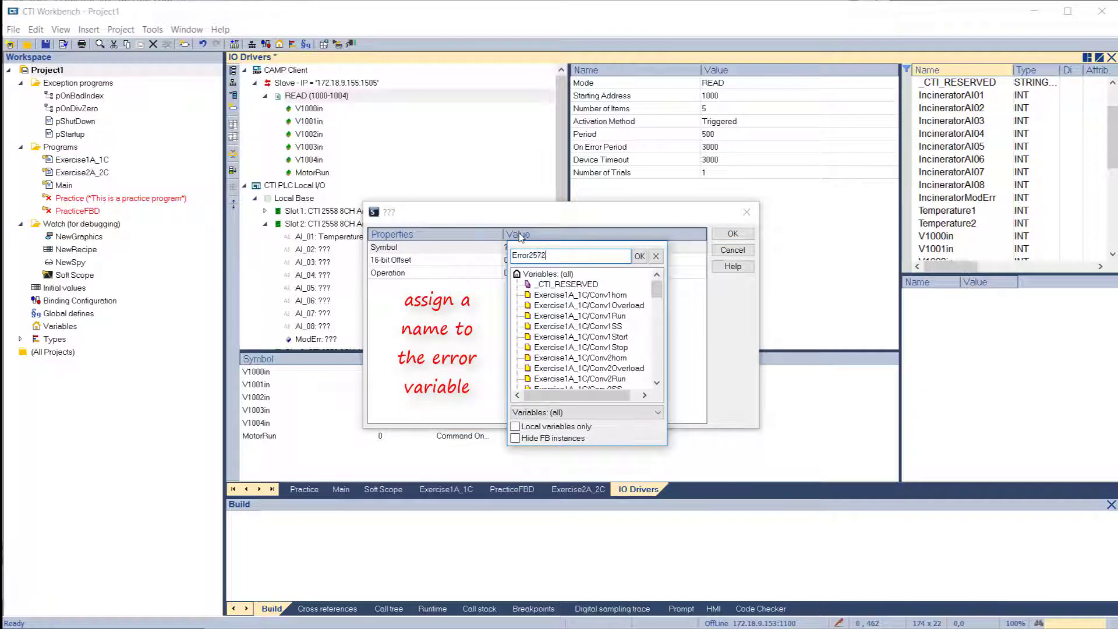
key(Return)
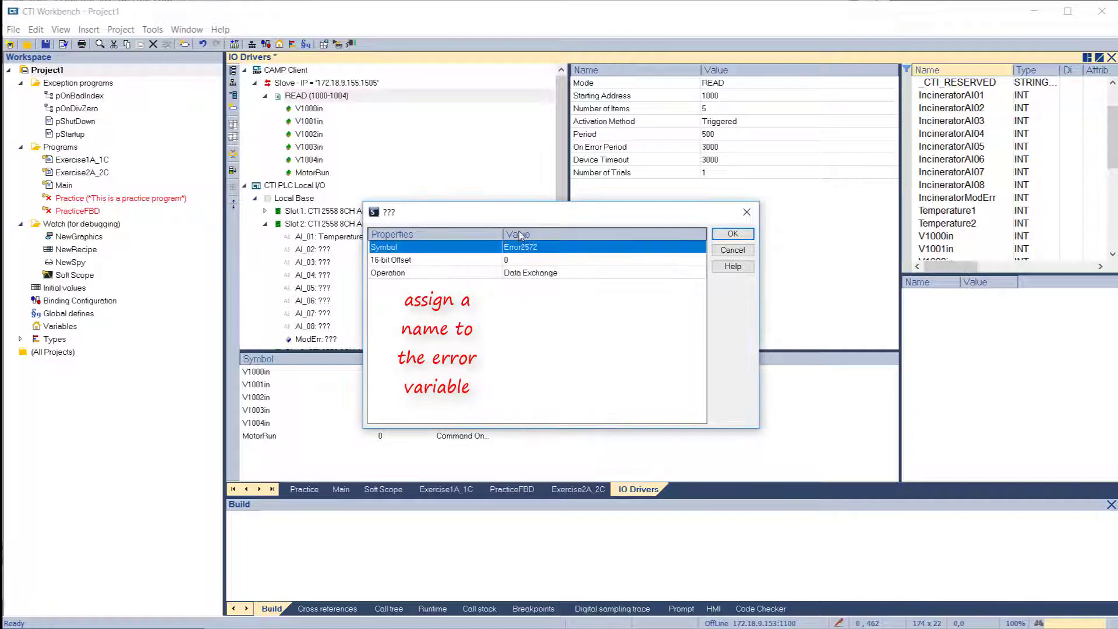
click(532, 274)
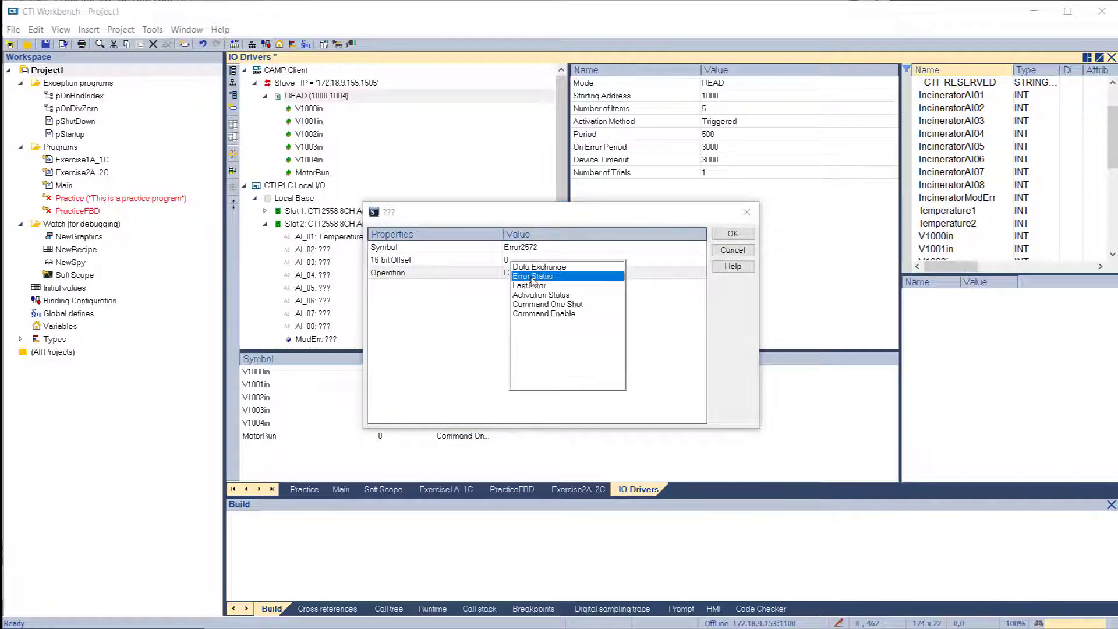
click(532, 276)
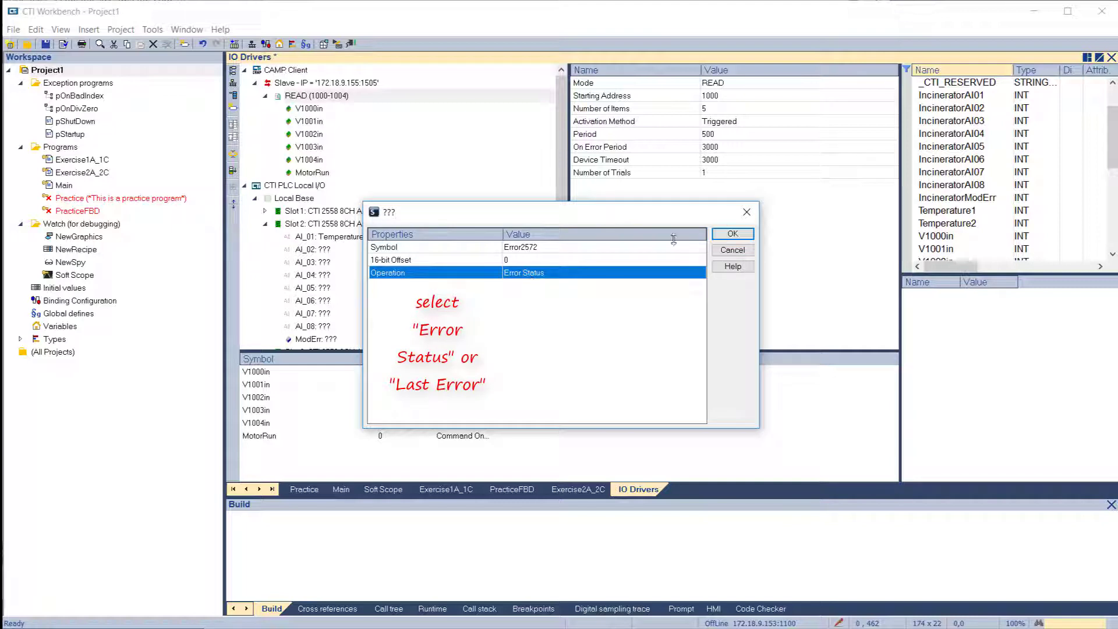
click(722, 236)
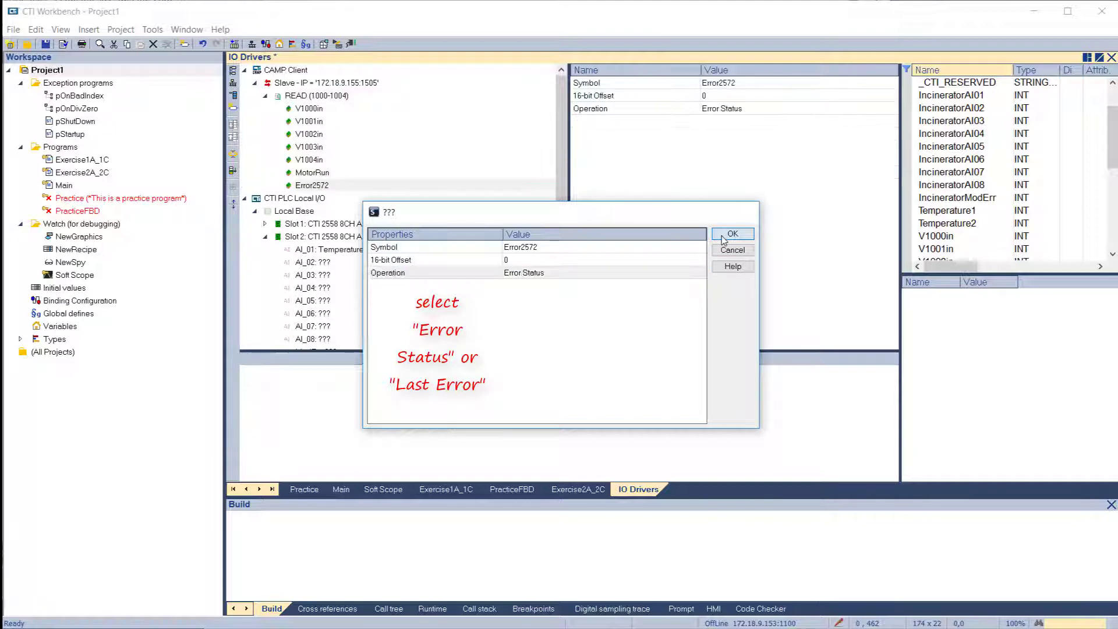
- Declare Error2572 as a new global variable of type INT
click(697, 419)
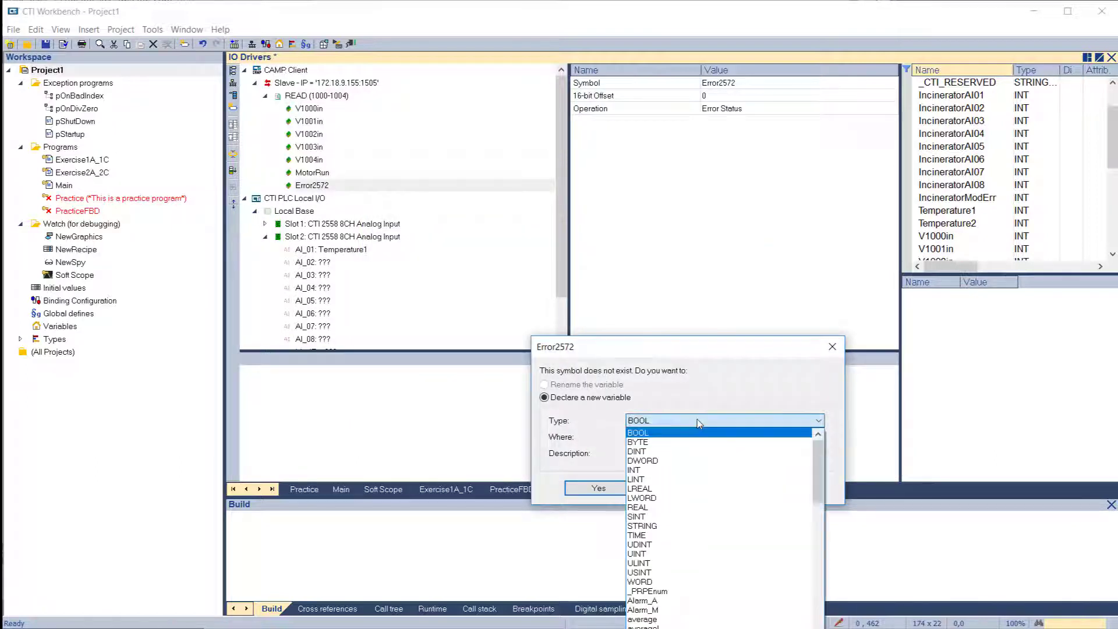
click(649, 471)
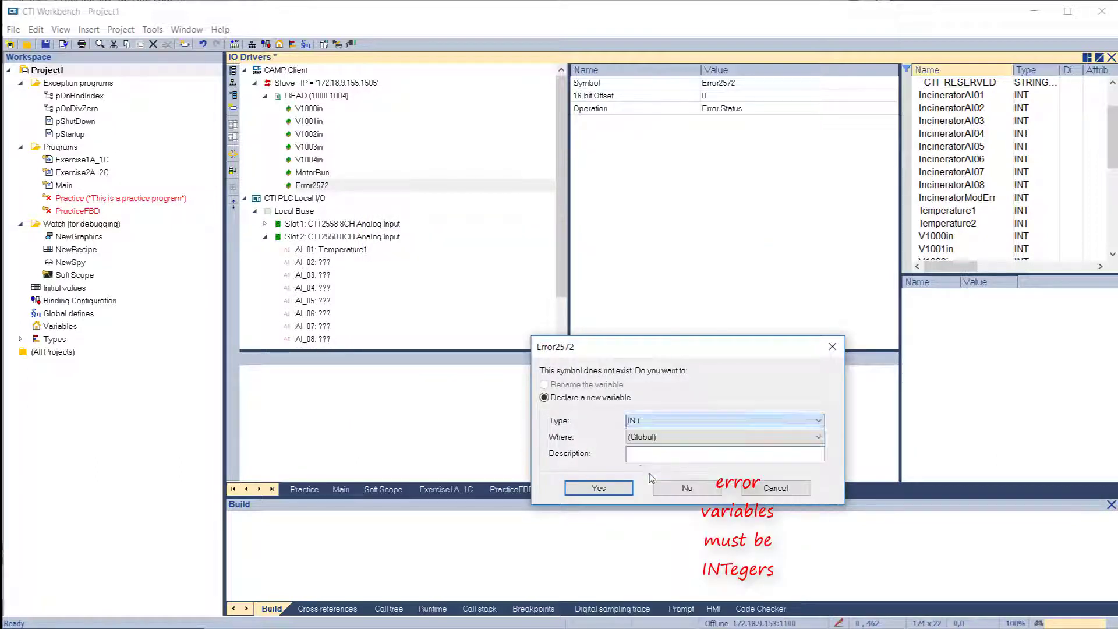
click(599, 489)
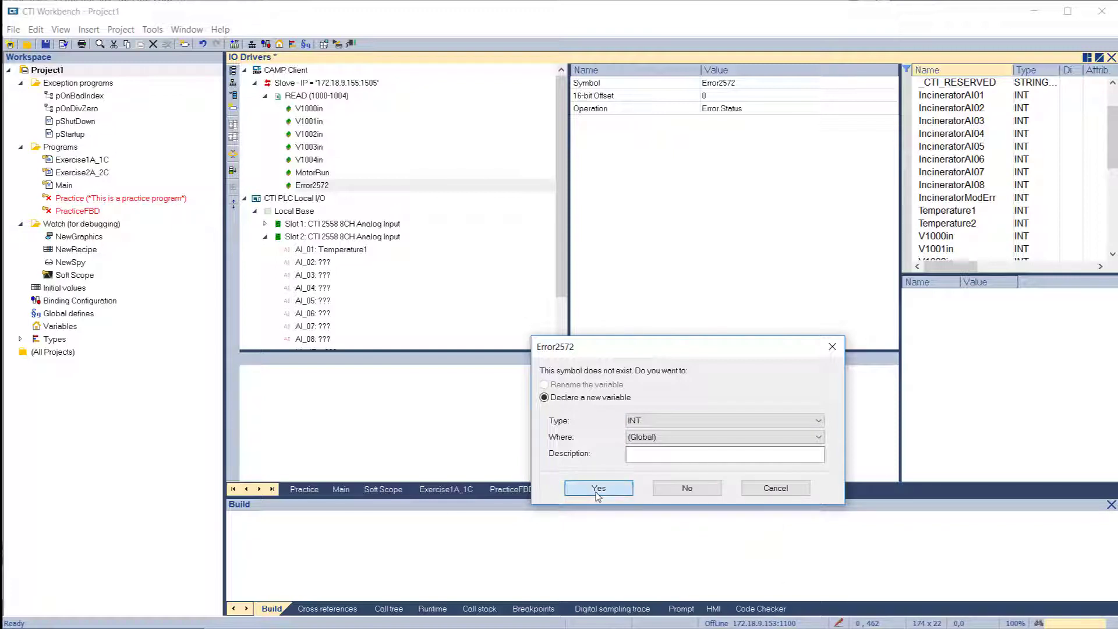
- Insert a variable named LastError2572 in the READ data block with the operation Last Error
click(289, 93)
click(233, 107)
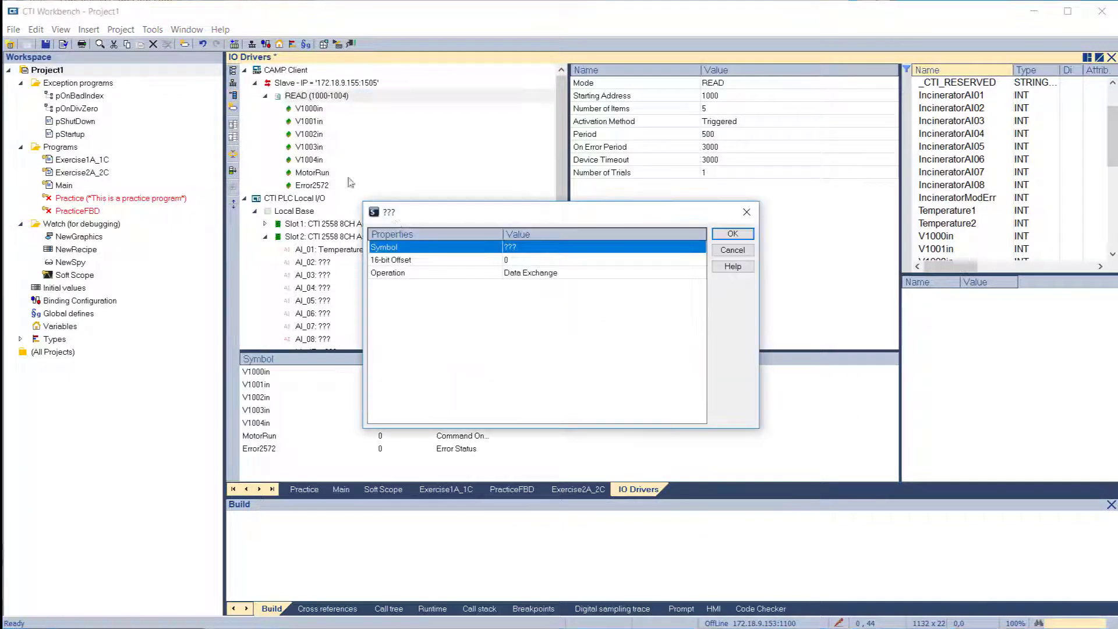
click(509, 249)
text(LastError2572)
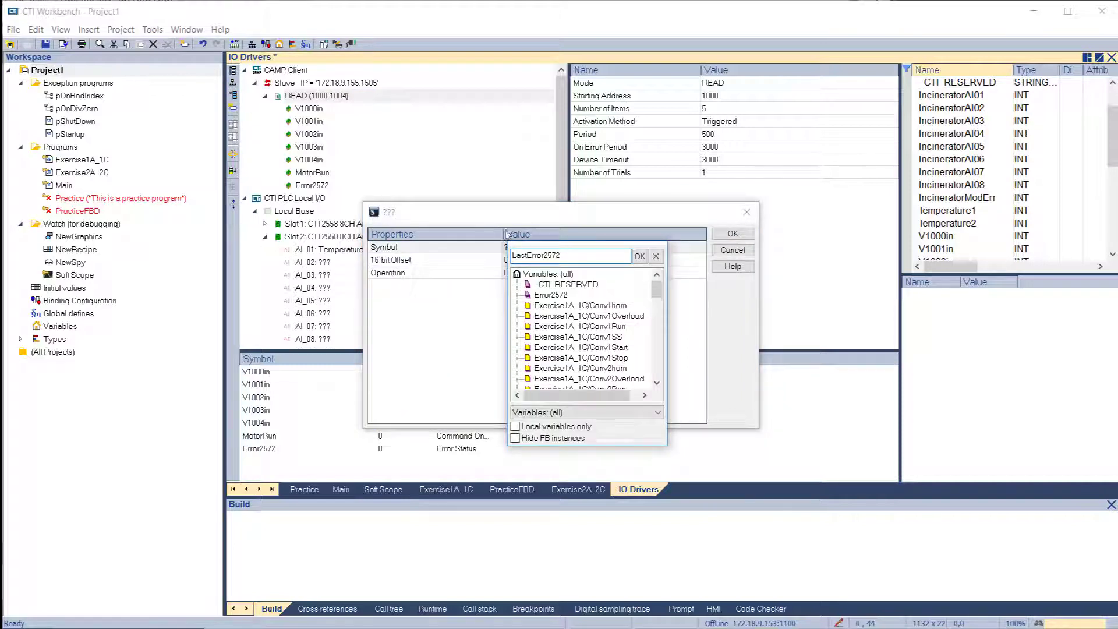
key(Return)
click(531, 274)
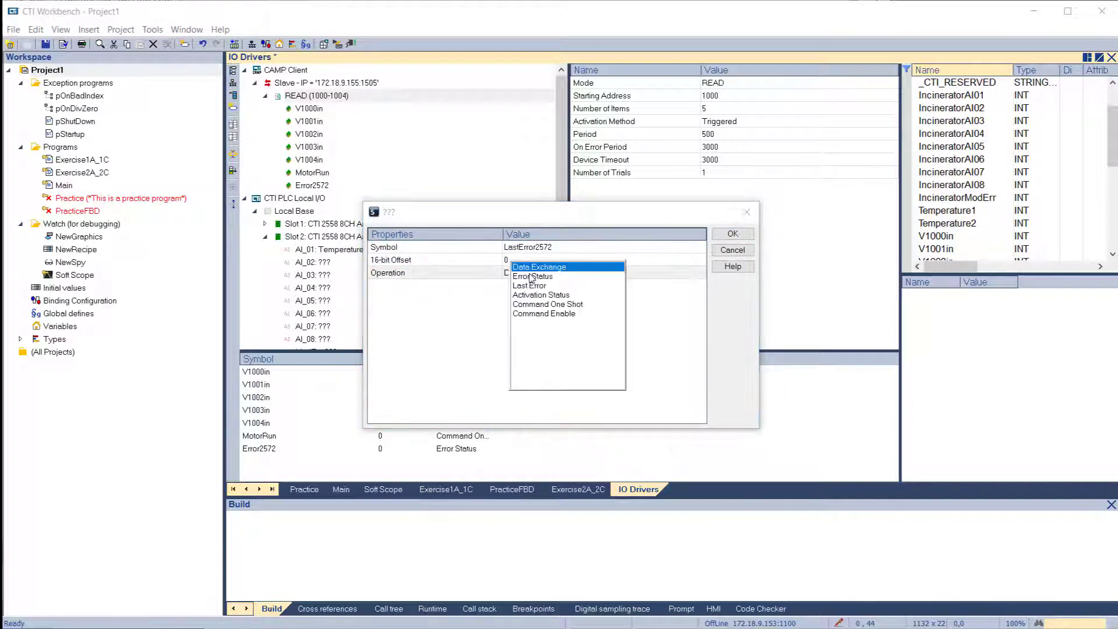
click(535, 291)
click(733, 236)
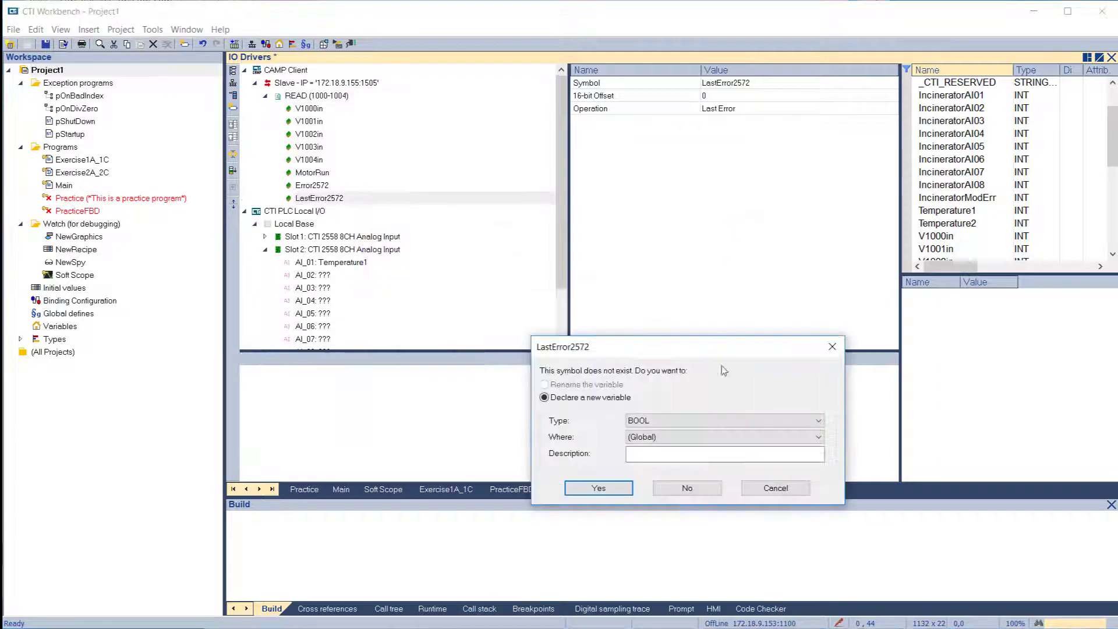
- Declare LastError2572 as a new global variable of type INT
click(711, 420)
click(729, 469)
click(611, 491)
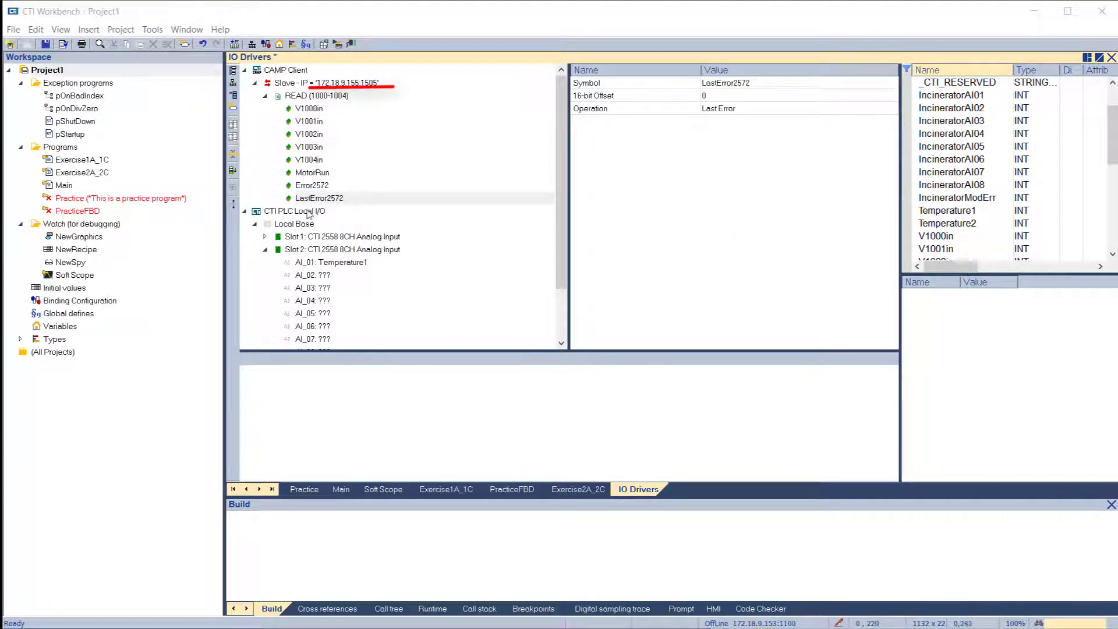
- Add a WRITE data block under the CAMP slave with starting address 2000 and 5 items
click(327, 99)
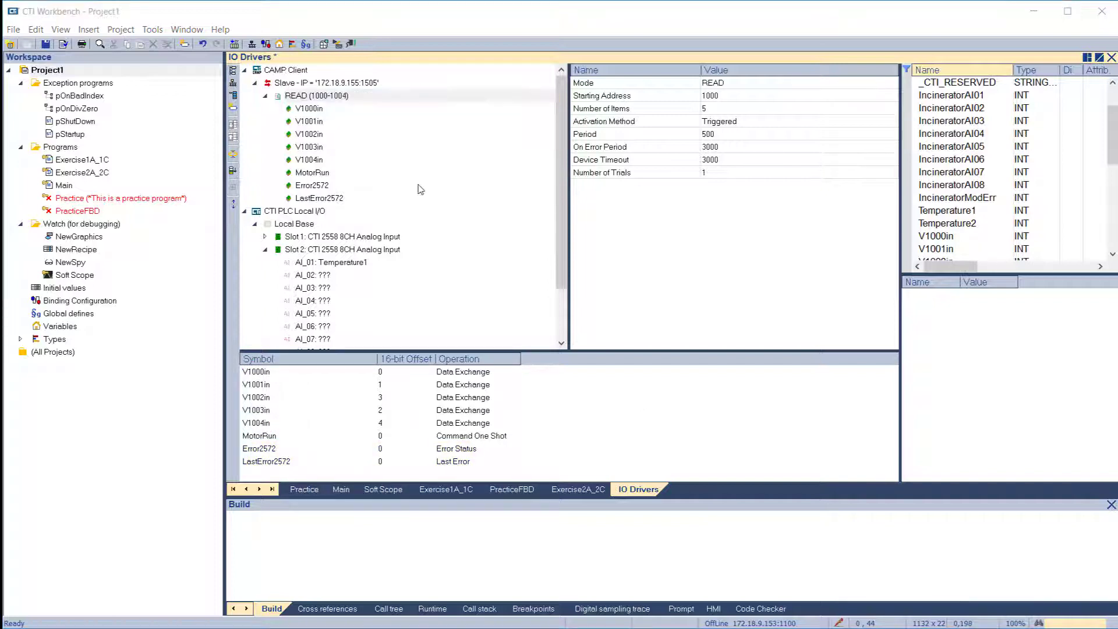
click(233, 96)
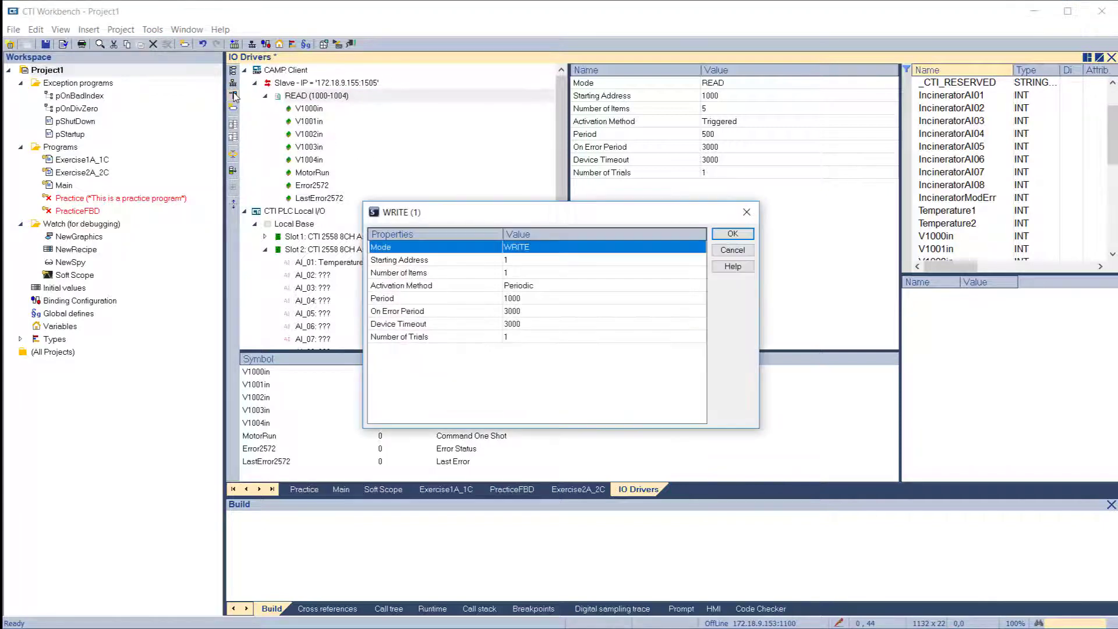
click(540, 260)
click(540, 260)
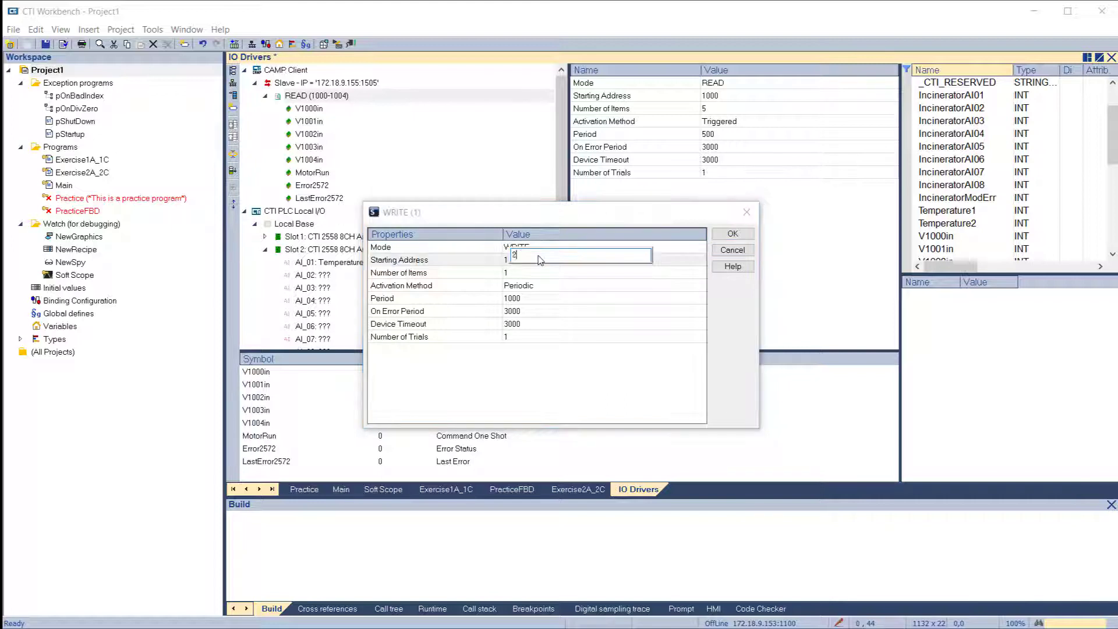
text(2000)
key(Return)
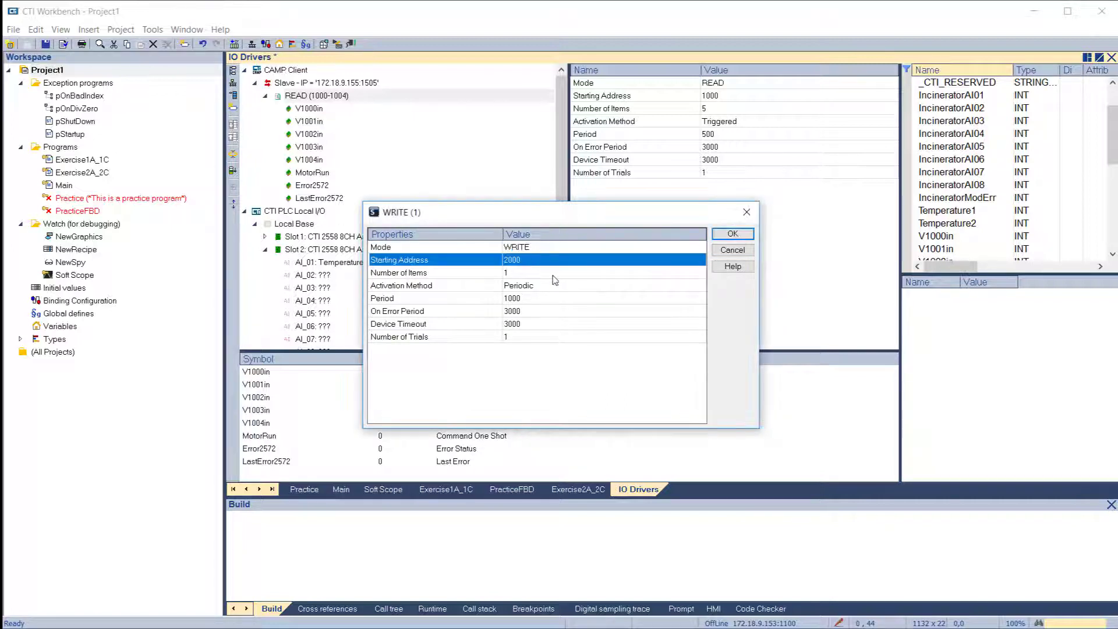
click(553, 274)
text(5)
key(Return)
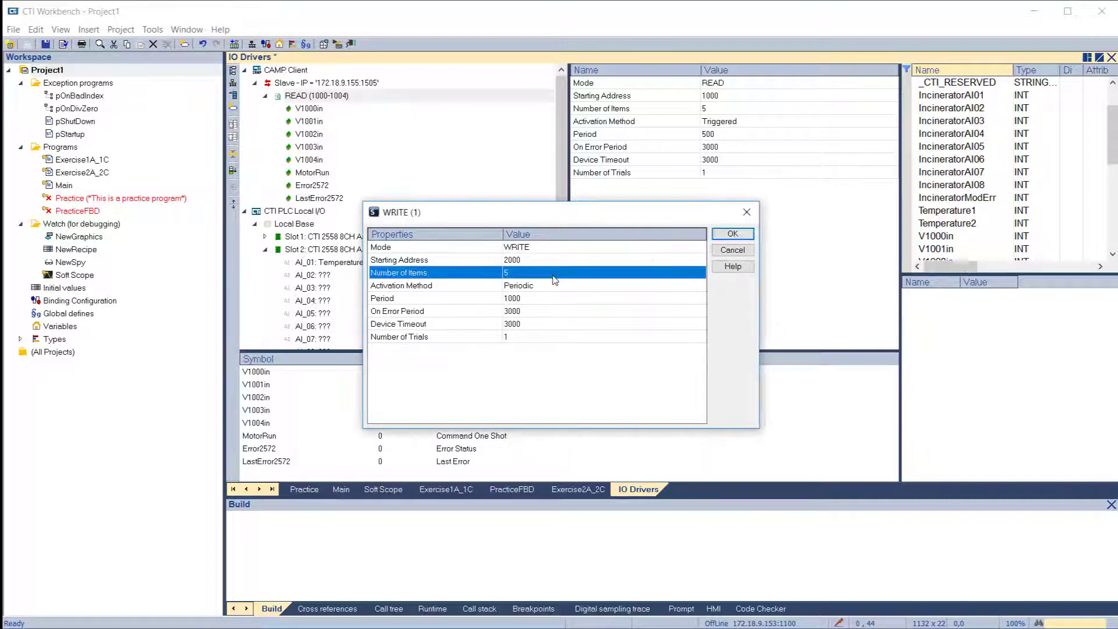
click(731, 234)
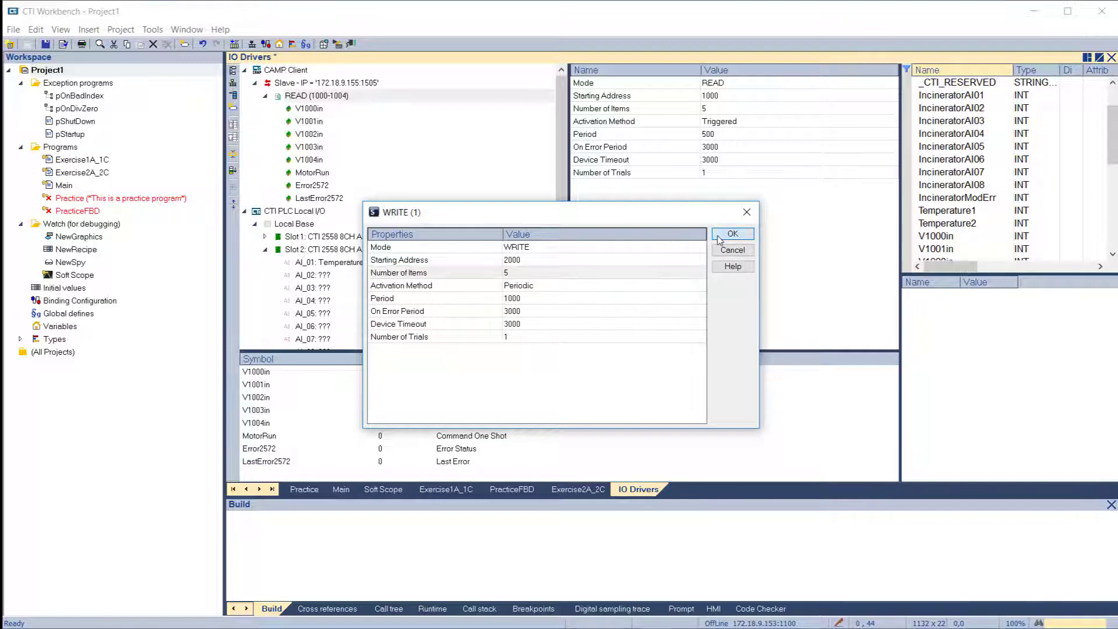
- Map the global variables V2000out to V2004out to the WRITE data block
scroll(933, 205, down, 3)
scroll(933, 205, down, 2)
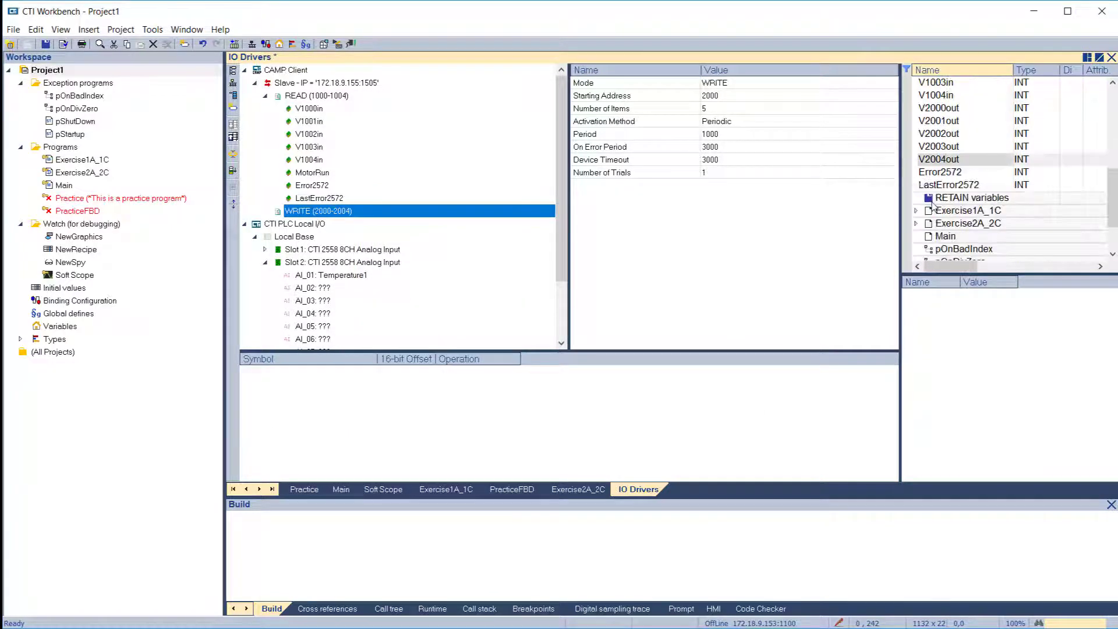
click(939, 109)
shift+click(935, 159)
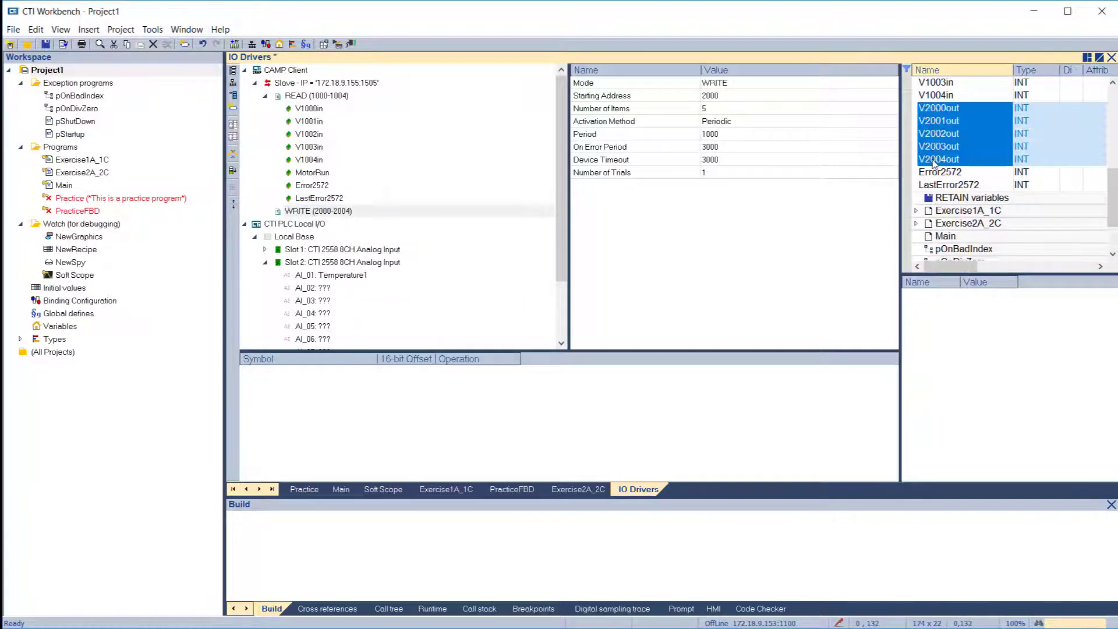
drag(935, 159, 435, 403)
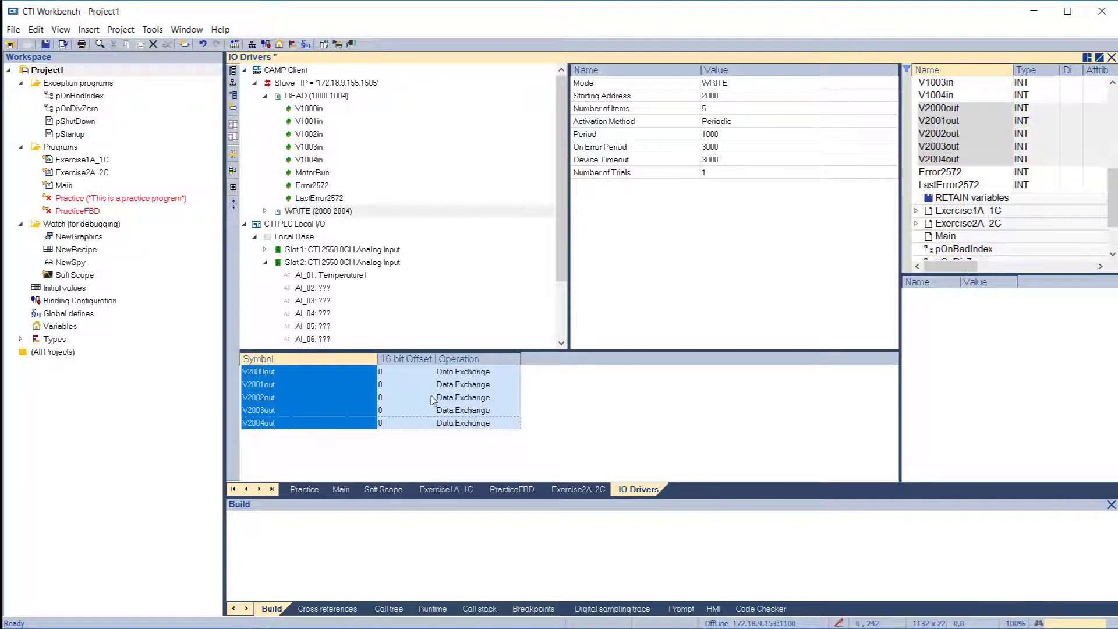
- Renumber the 16-bit offsets of the WRITE data block's variables consecutively
right_click(325, 213)
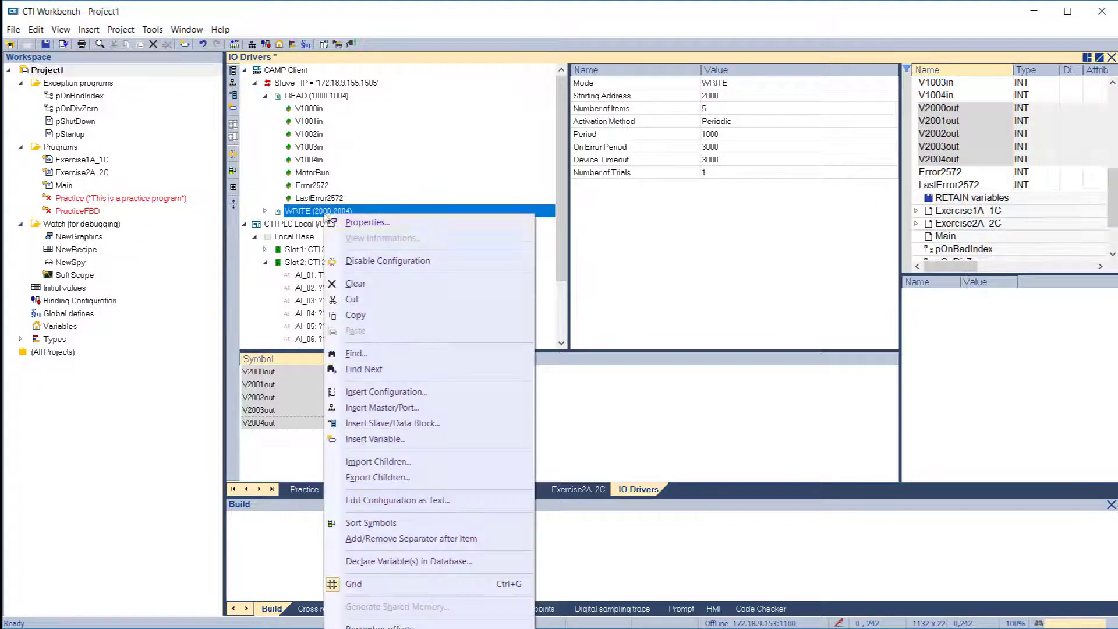
click(379, 626)
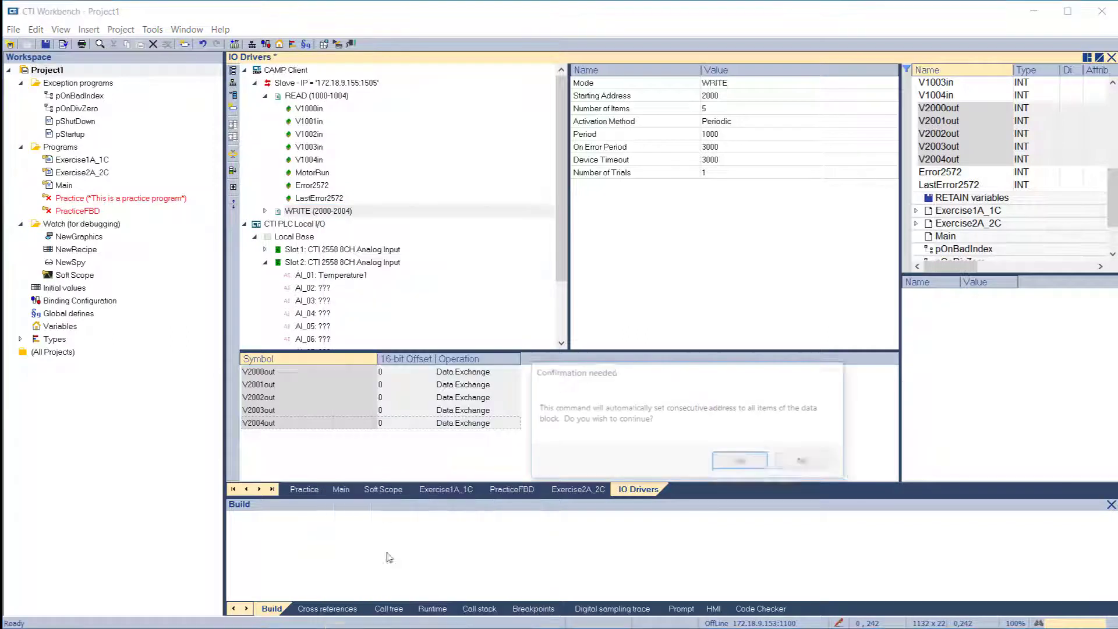
click(743, 463)
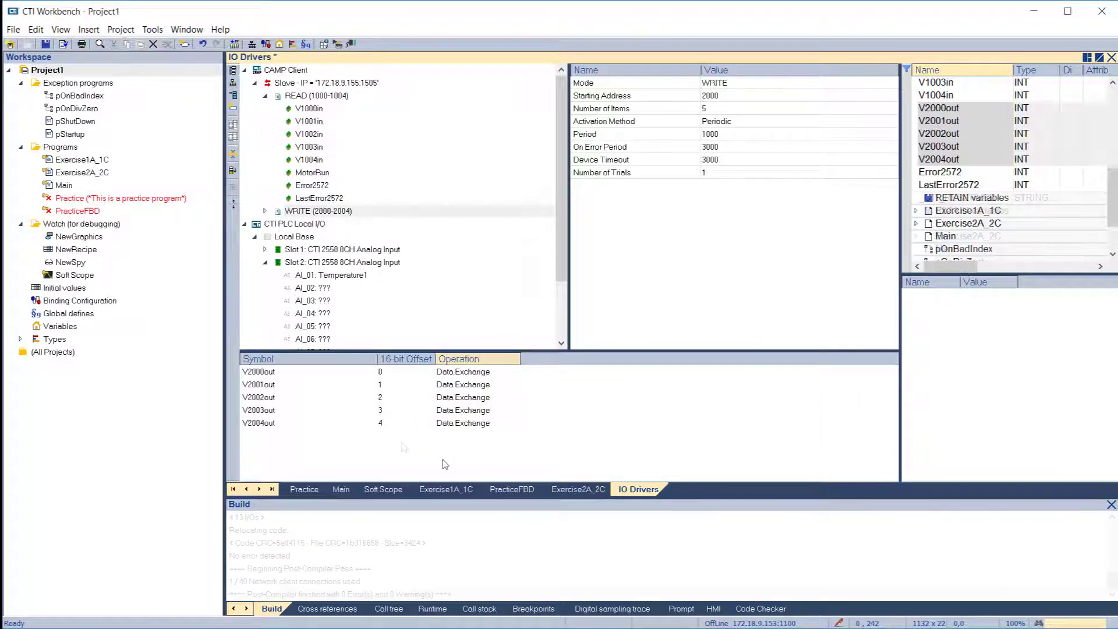
- Disable the CTI PLC Local I/O configuration and rebuild the project
right_click(286, 226)
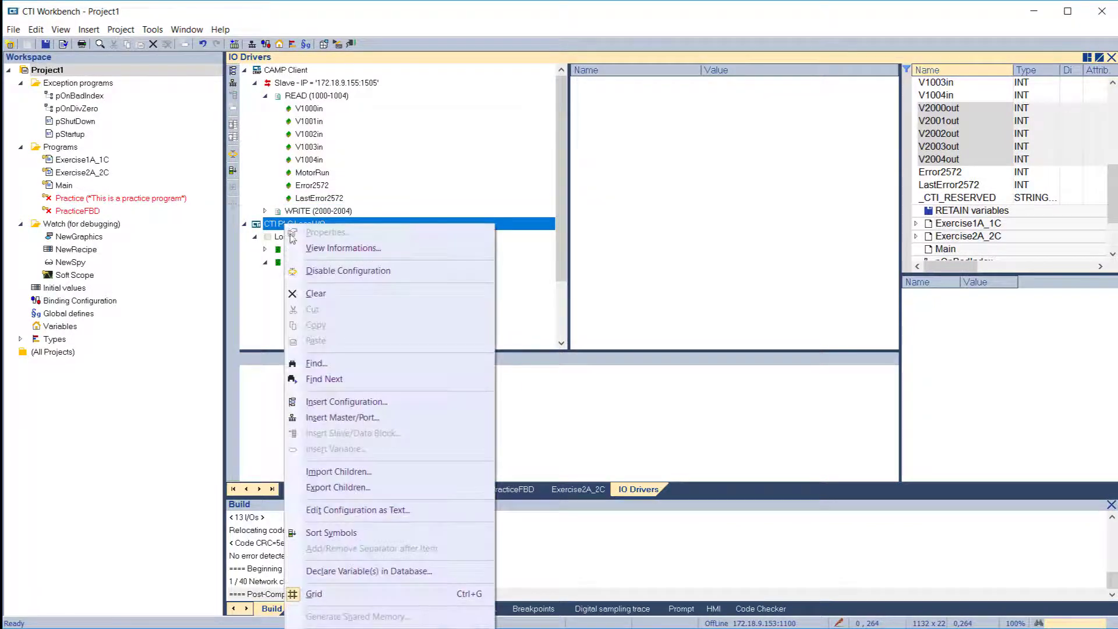
click(303, 275)
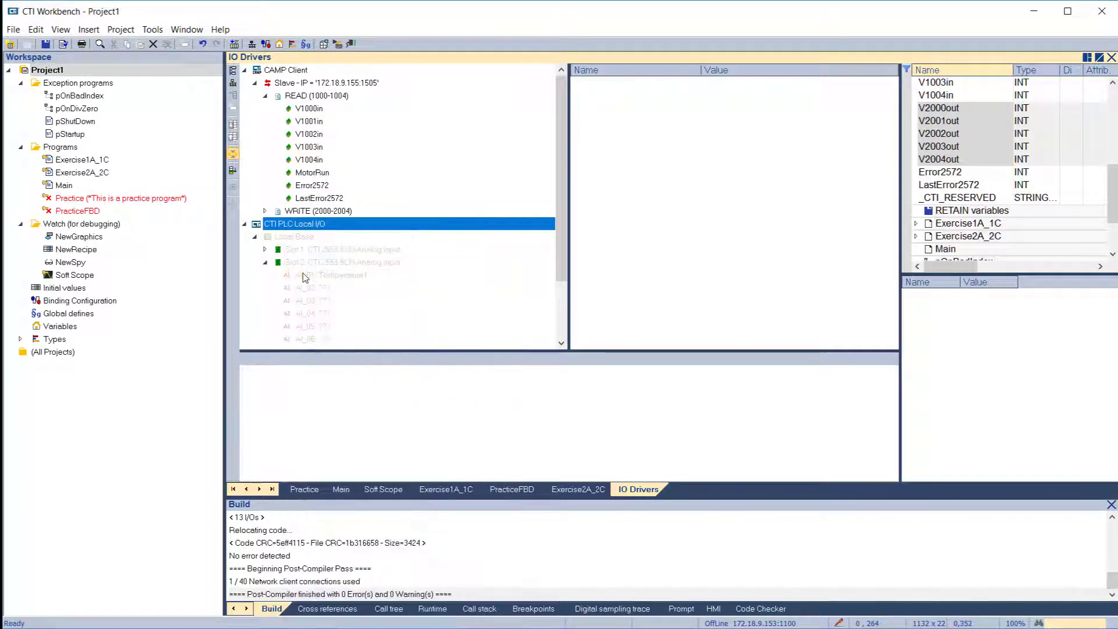
click(324, 45)
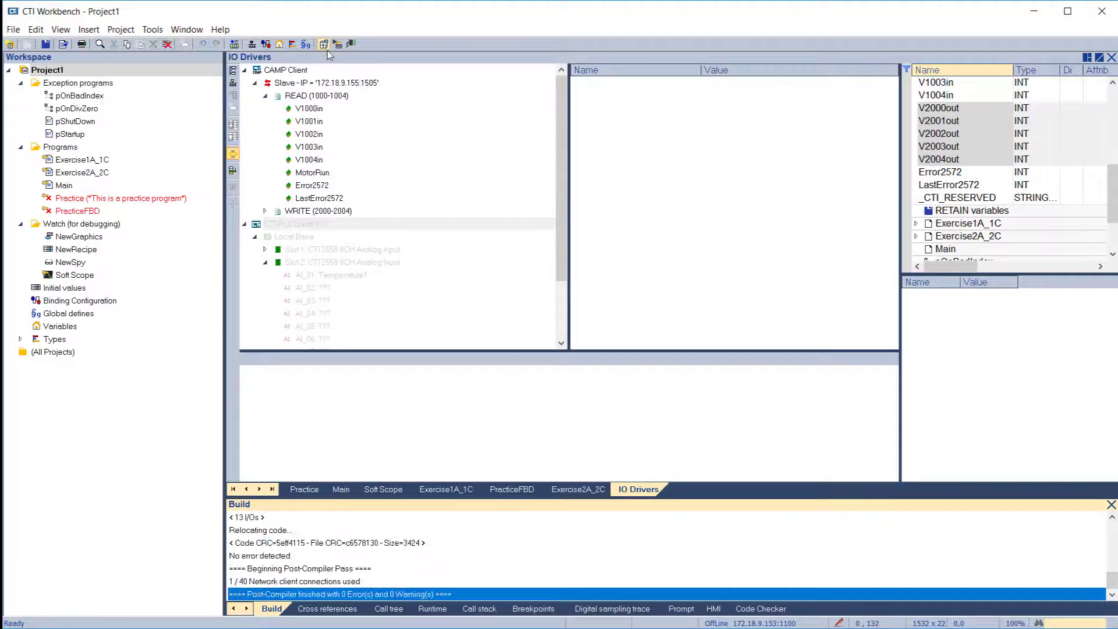
- Connect to the controller, replace its application with the new project version and start it running
click(351, 44)
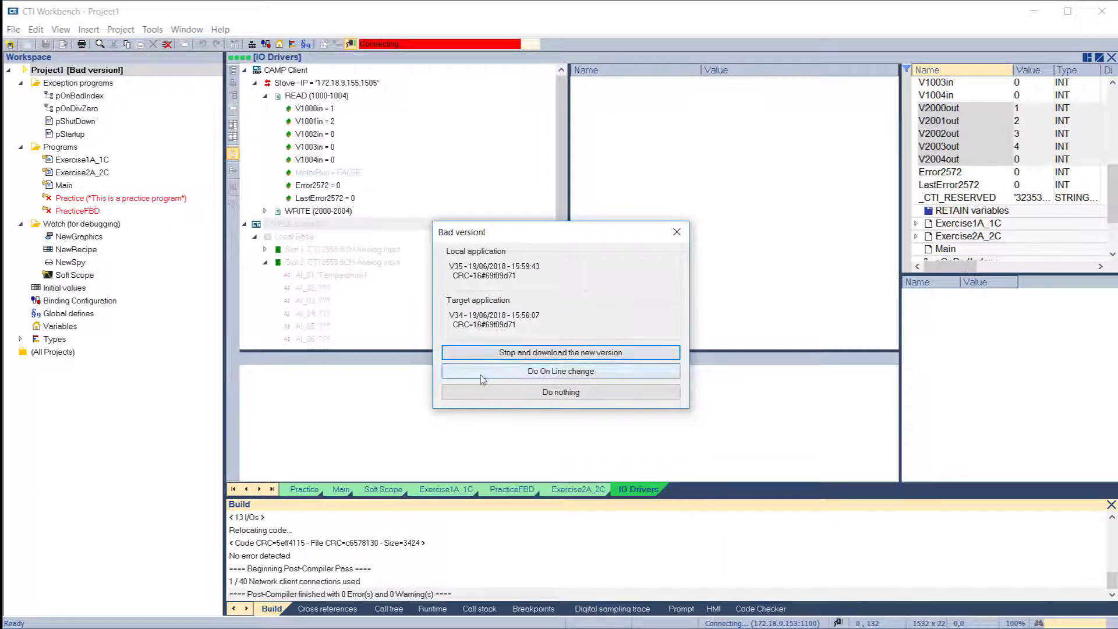
click(530, 356)
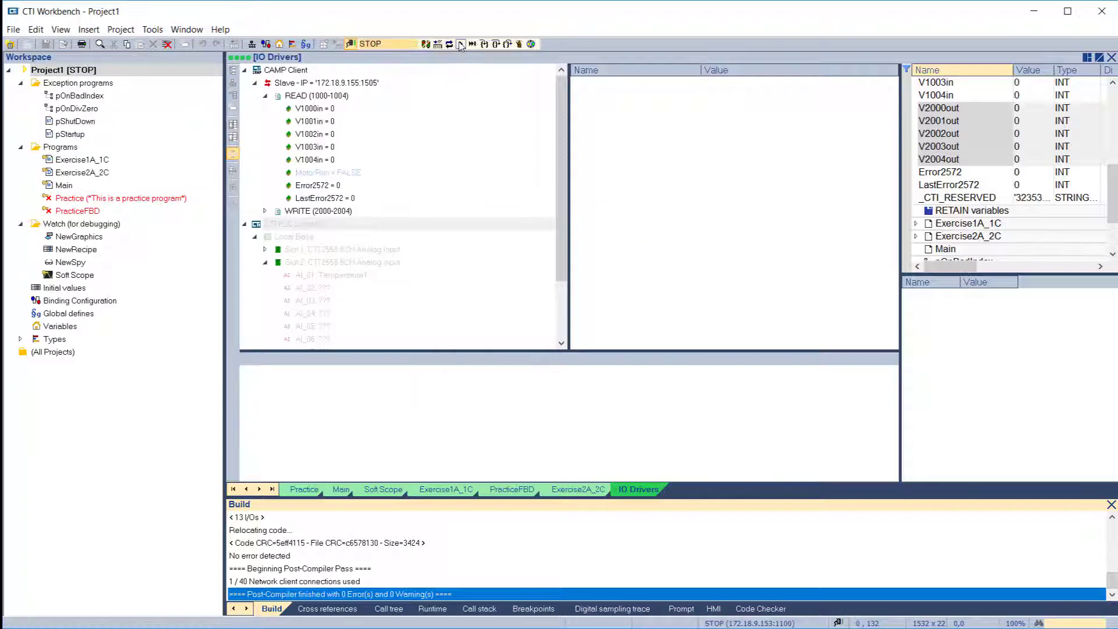
click(462, 45)
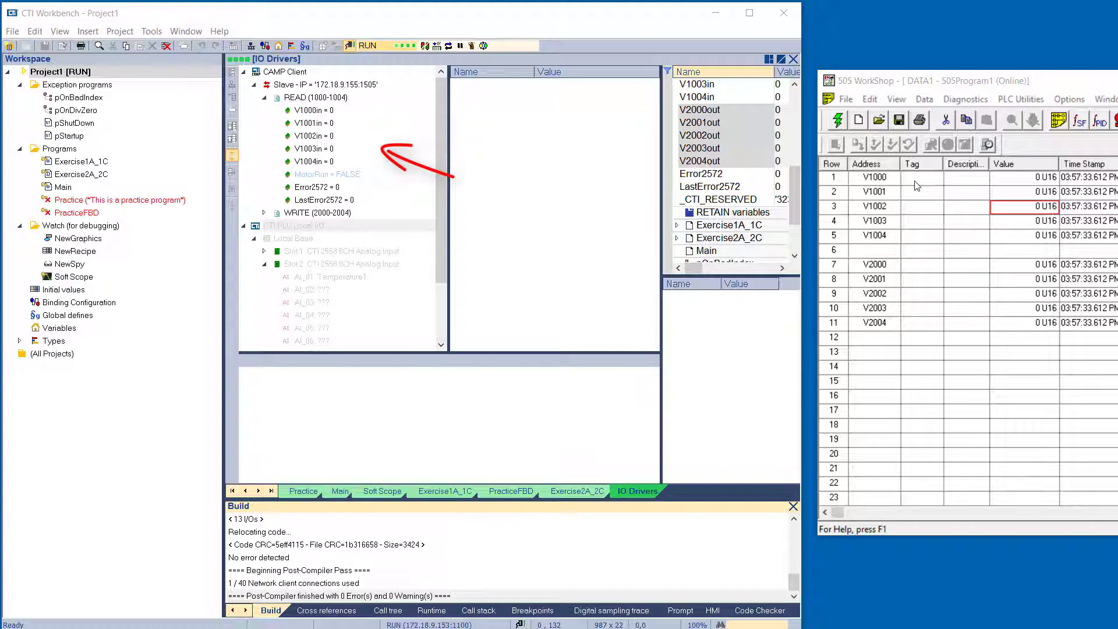
- Switch to 505 WorkShop and set V1000 to 1 and V1001 to 2 in the online data table
click(1020, 183)
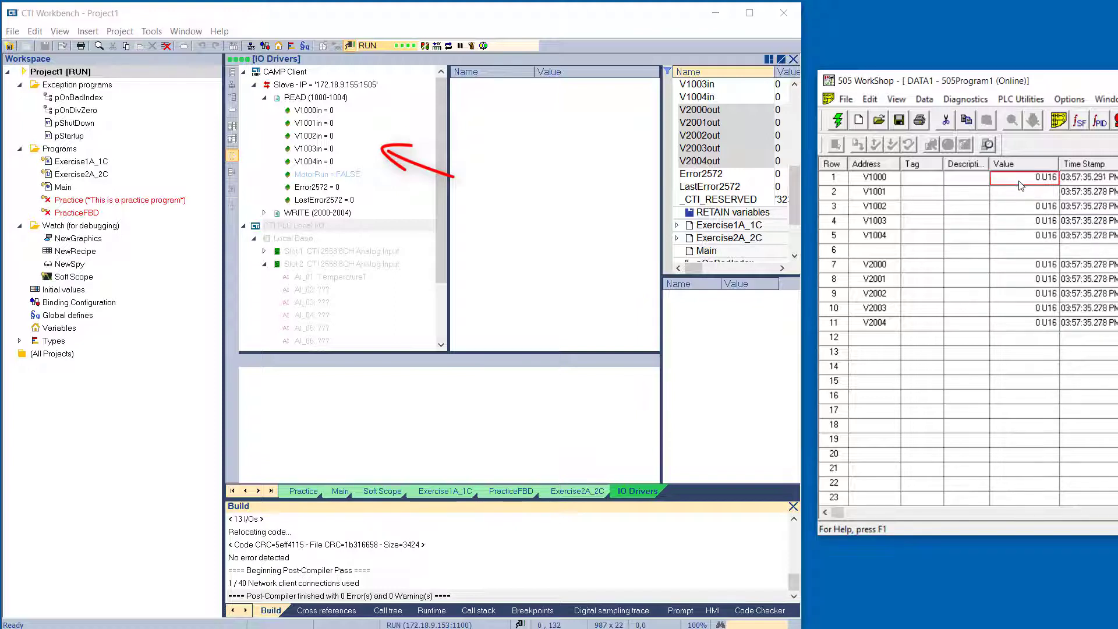
text(1)
key(Return)
text(2)
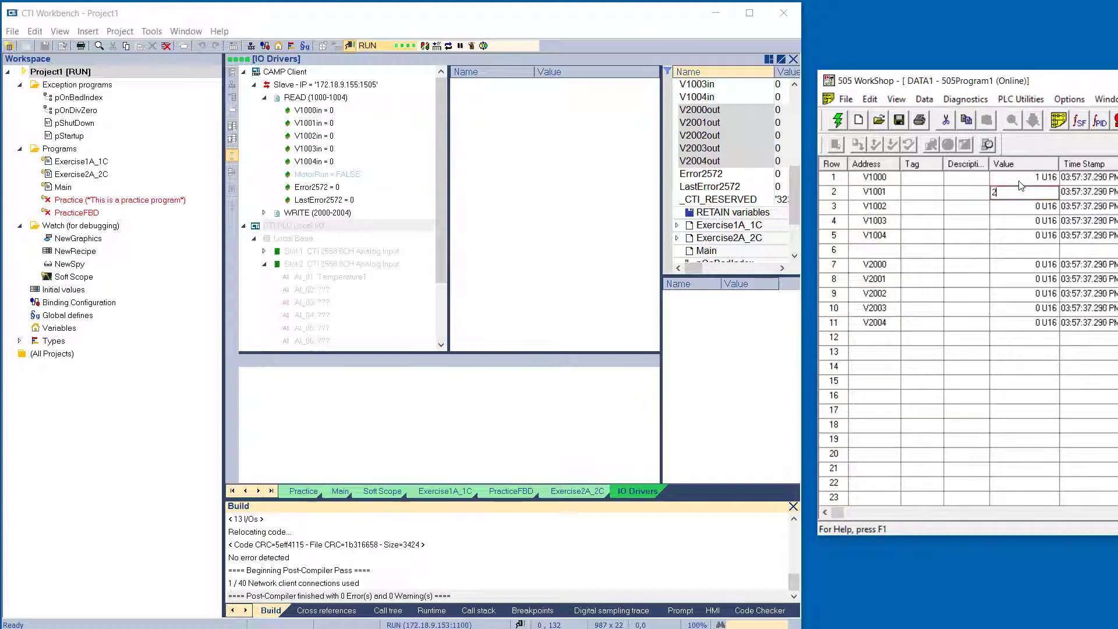
key(Return)
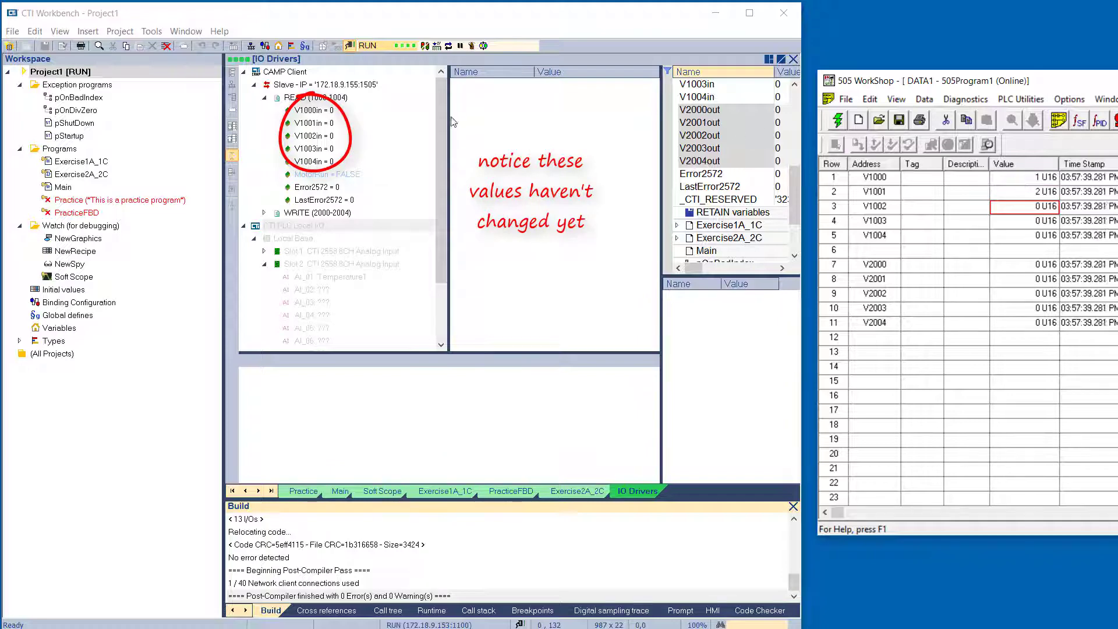
- Back in CTI Workbench, set the READ block's MotorRun trigger to TRUE
double_click(341, 174)
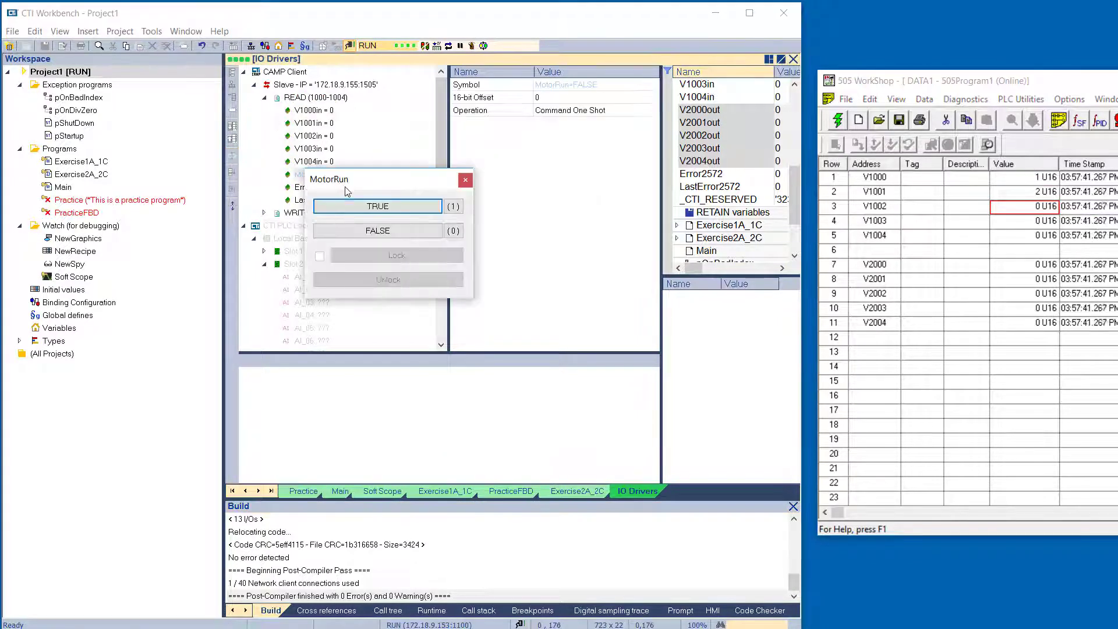
click(361, 209)
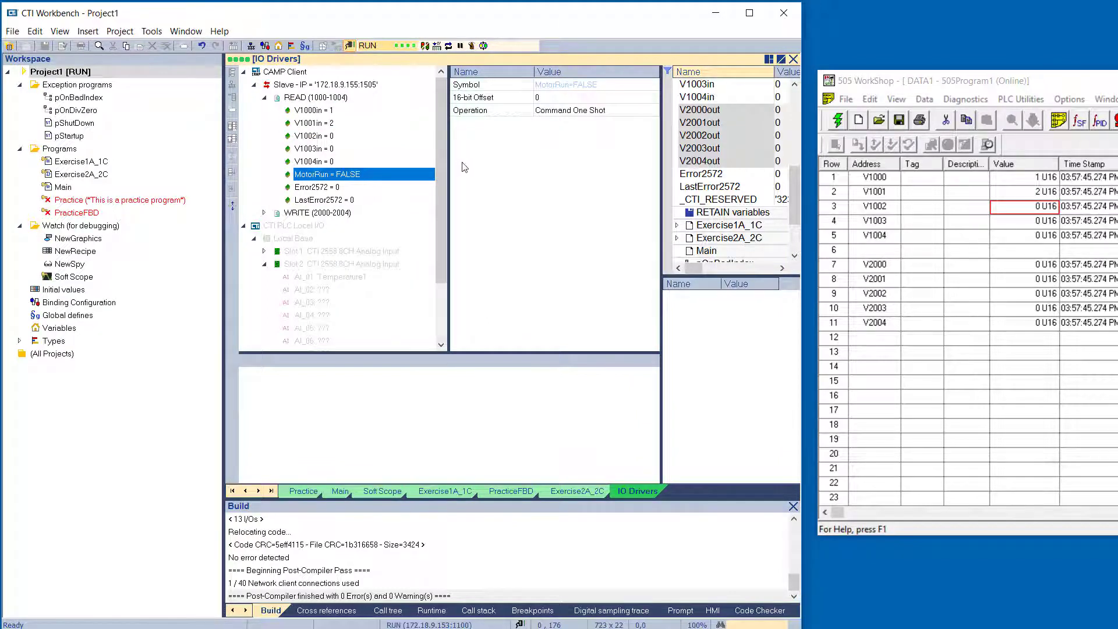
- Force V2000out to 1 and V2001out to 2 in the WRITE data block
click(264, 213)
double_click(313, 227)
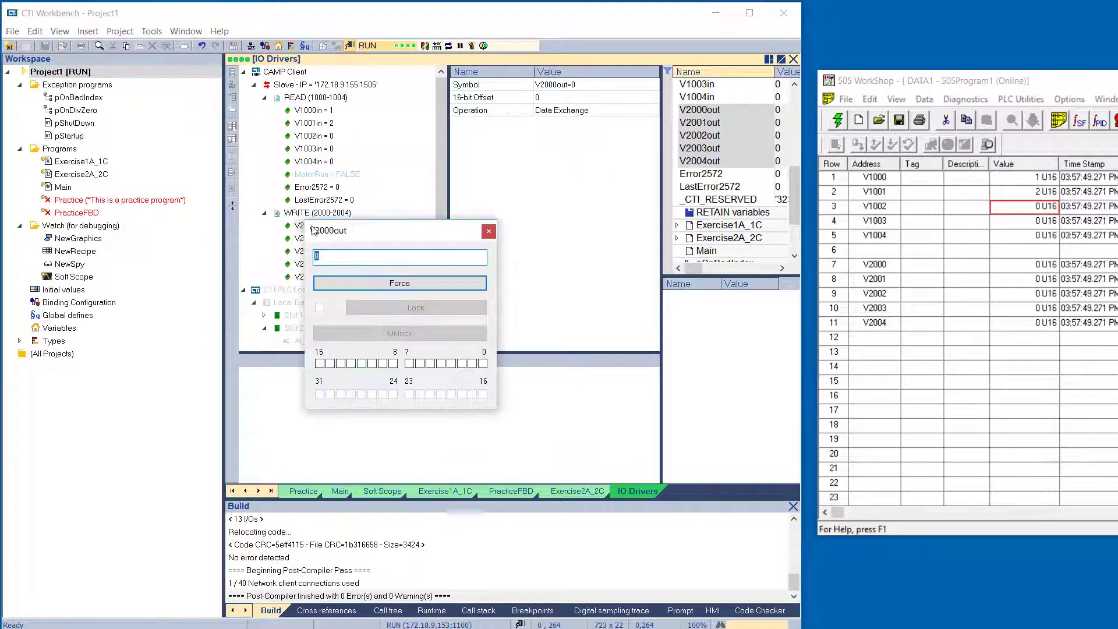
text(1)
key(Return)
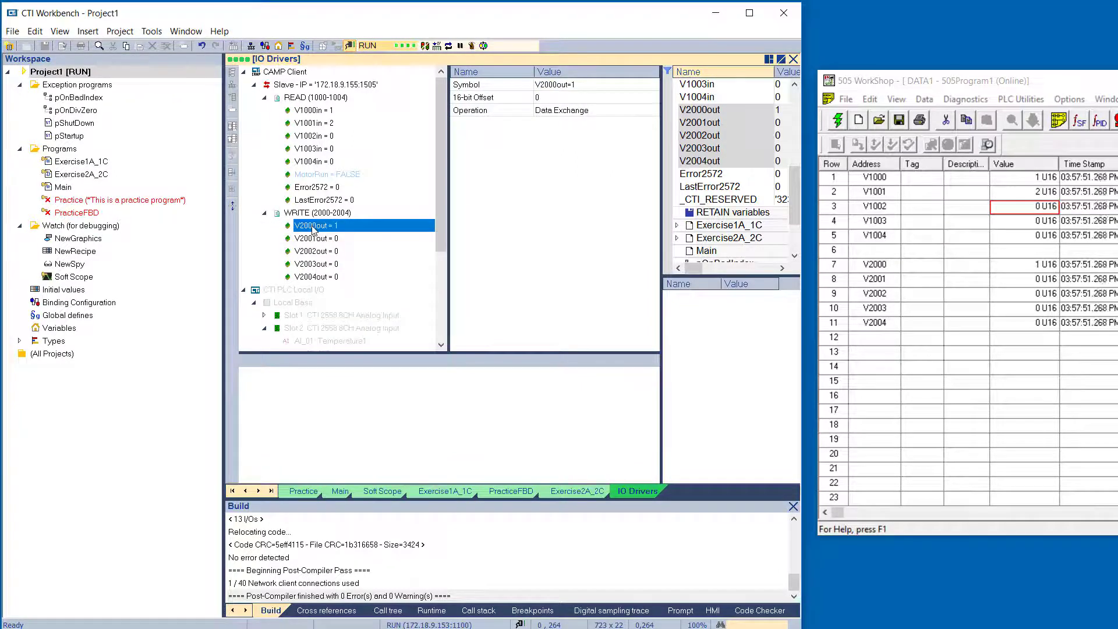
double_click(322, 241)
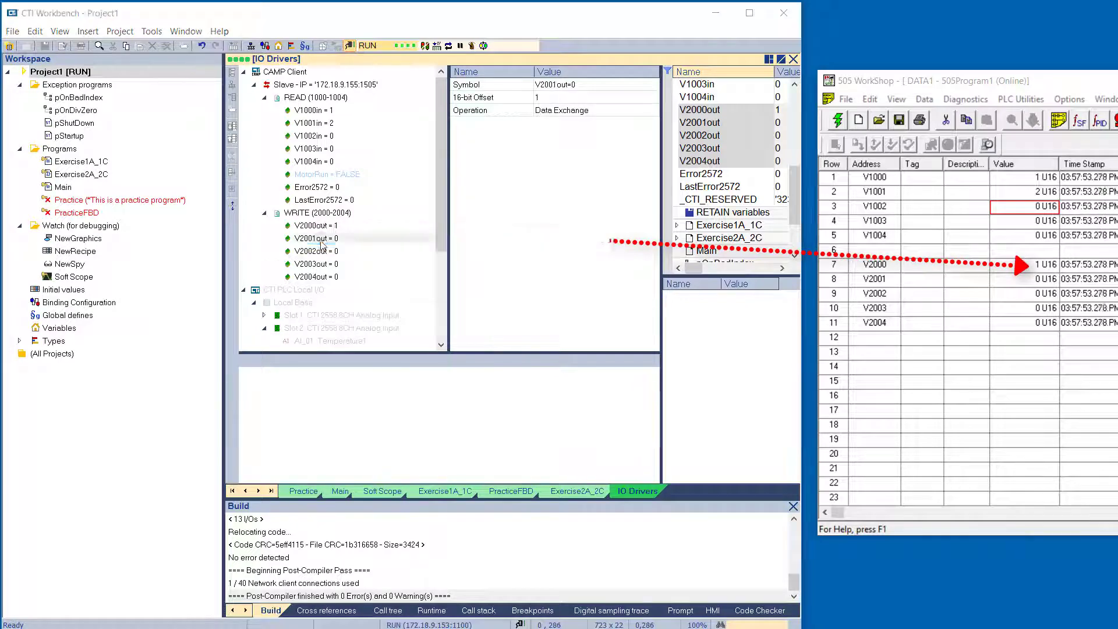
text(2)
key(Return)
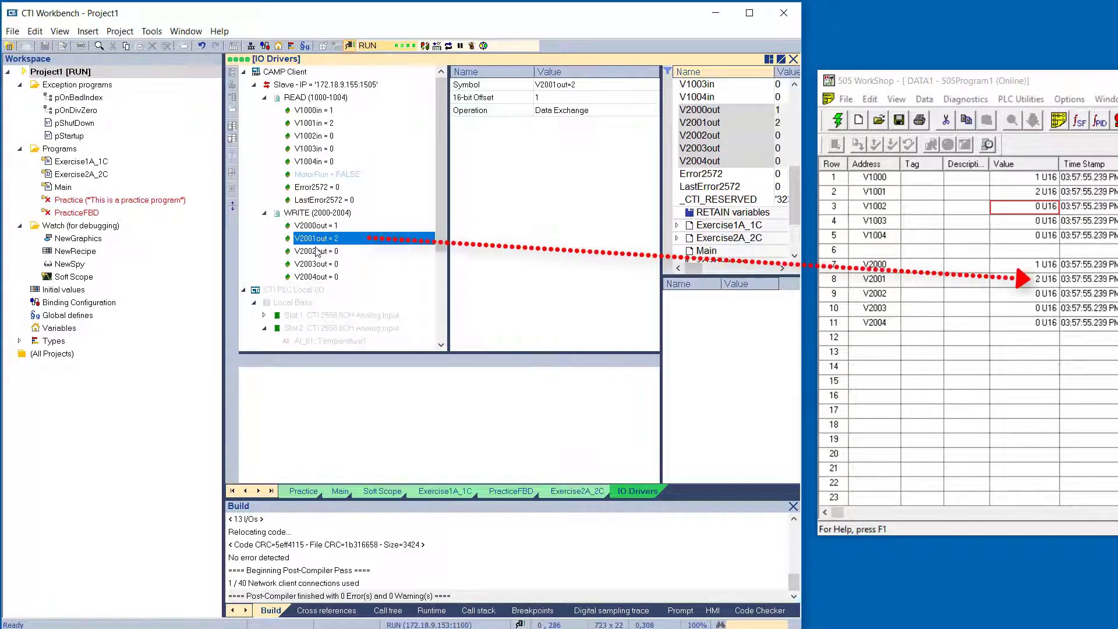
- Force V2002out to 3 and V2003out to 4 in the WRITE data block
double_click(320, 253)
text(3)
key(Return)
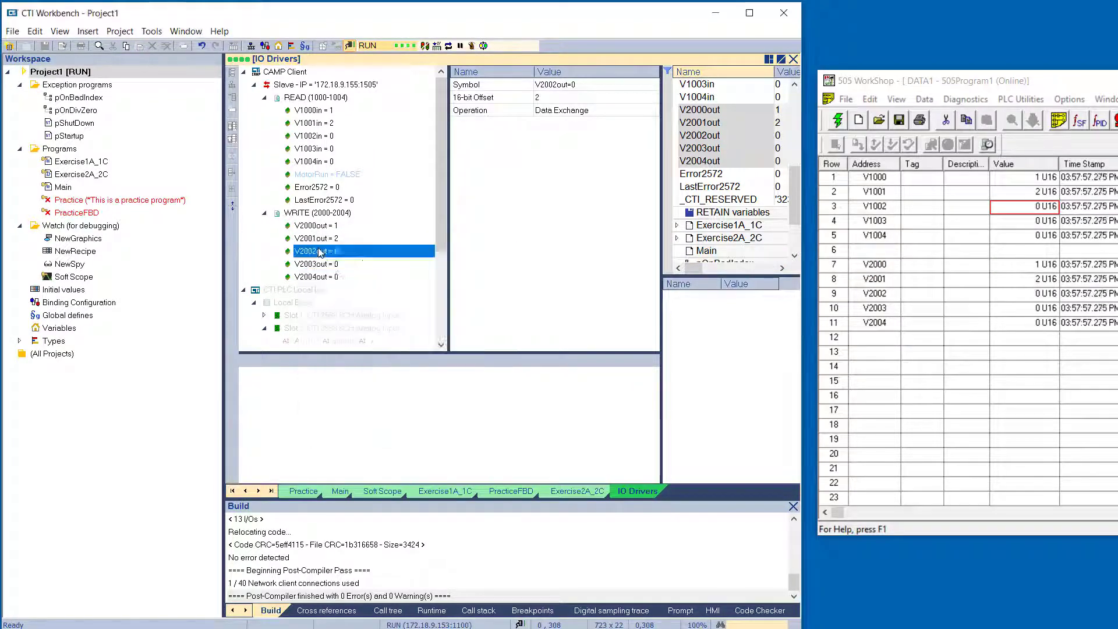
double_click(324, 258)
text(4)
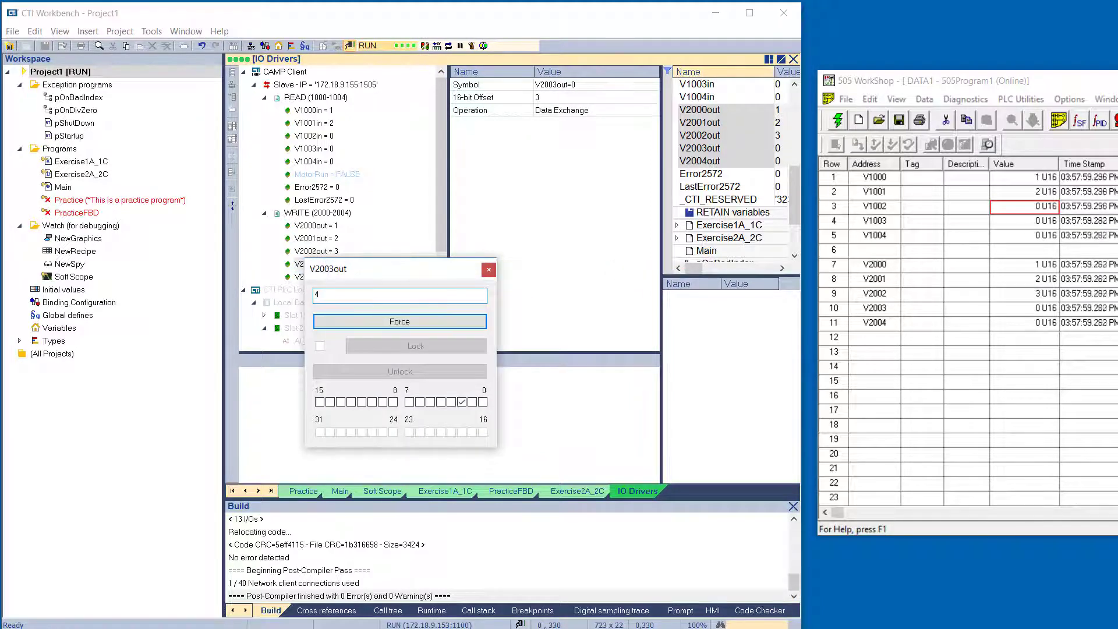
key(Return)
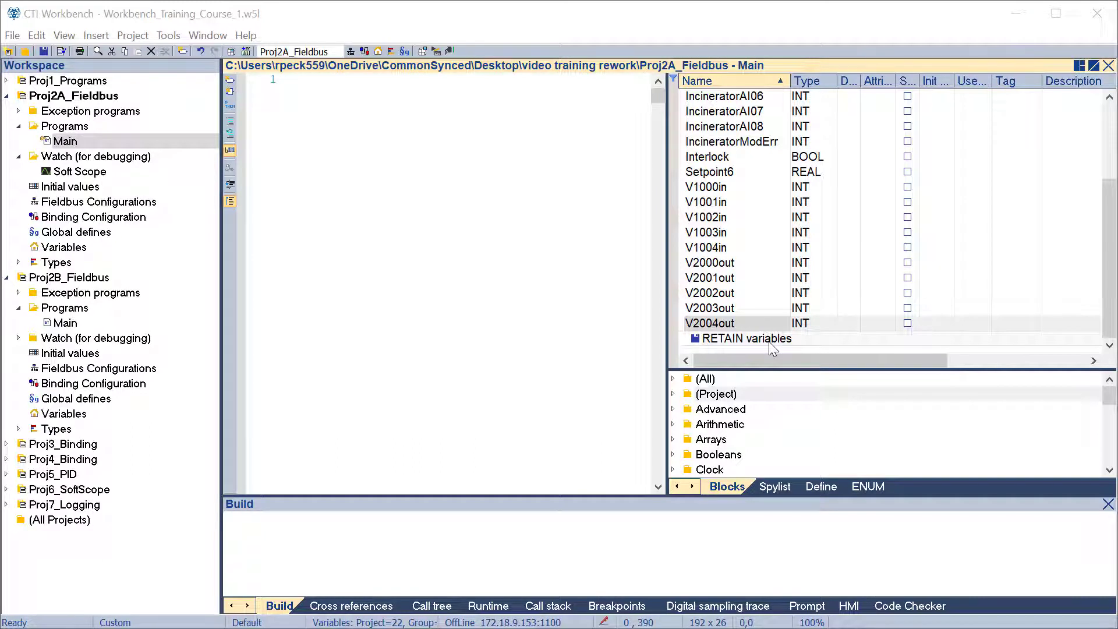
- Add a global variable V1000 of type INT after V2004out in Proj2A_Fieldbus
click(727, 324)
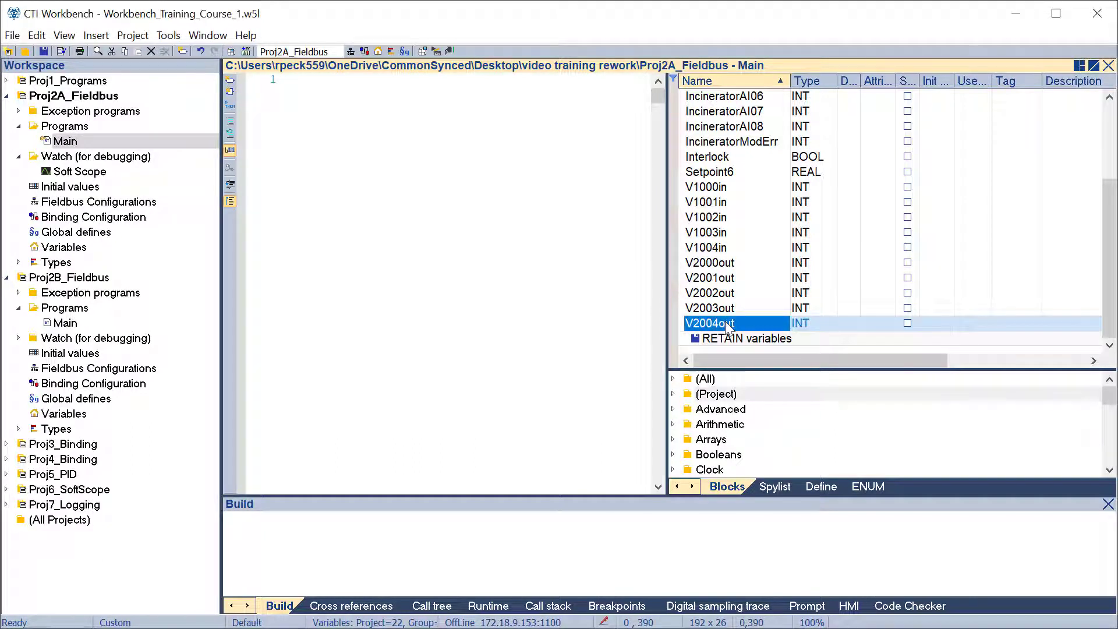
right_click(727, 326)
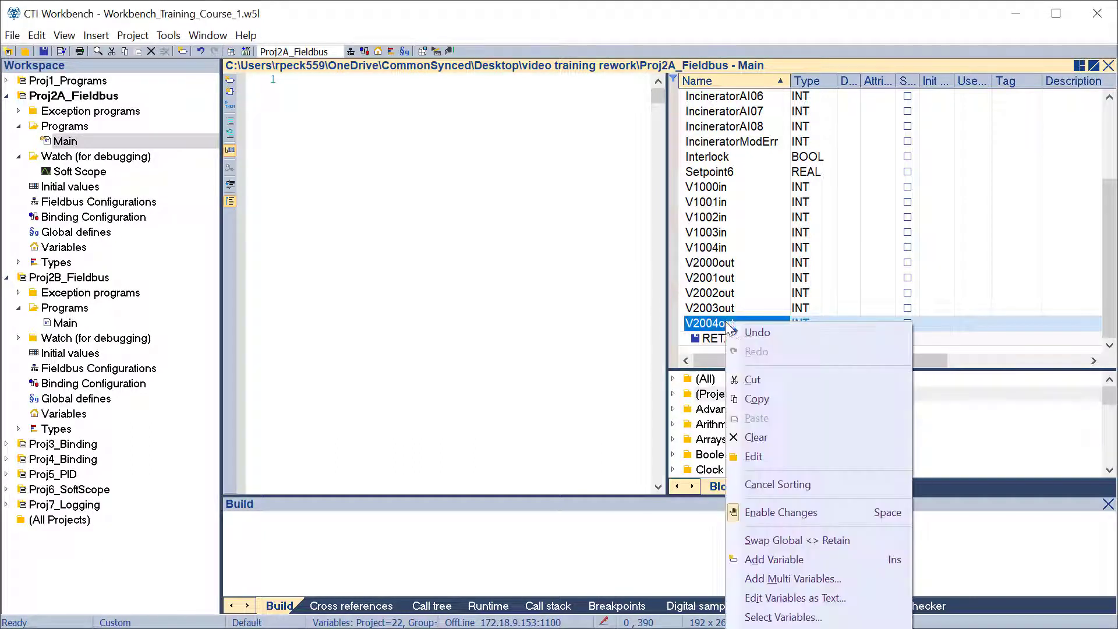
click(766, 561)
text(V1000)
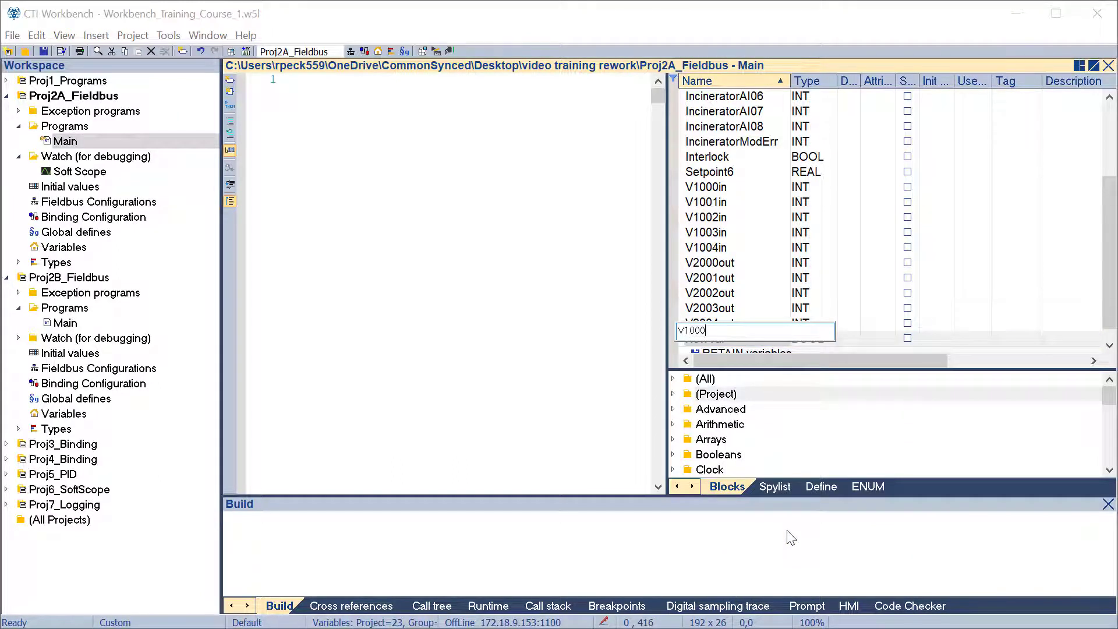
key(Return)
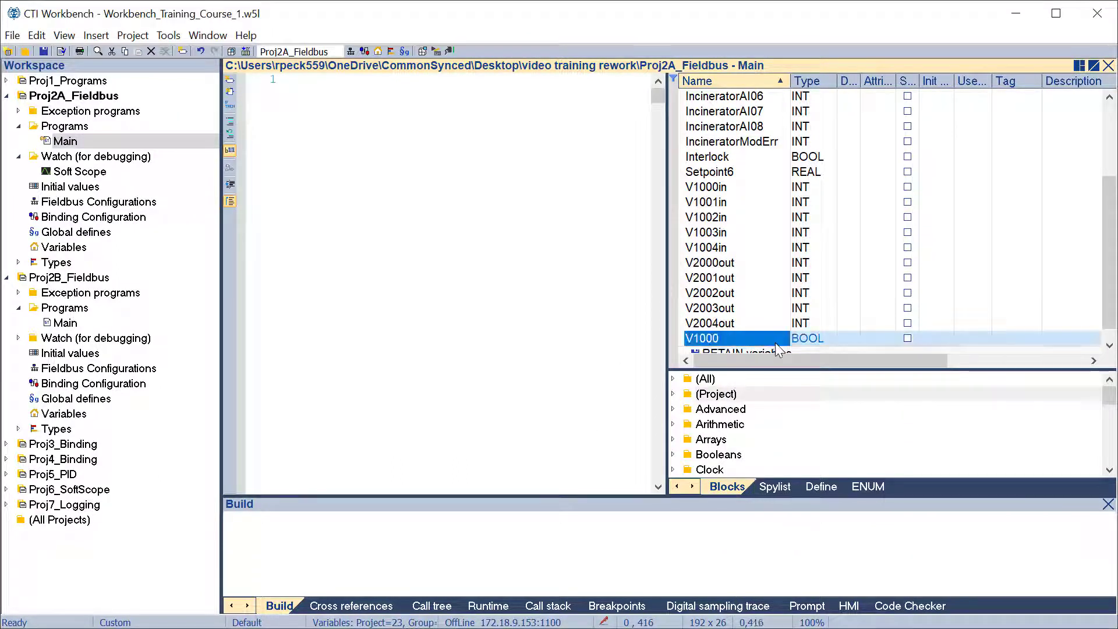
click(821, 340)
click(821, 341)
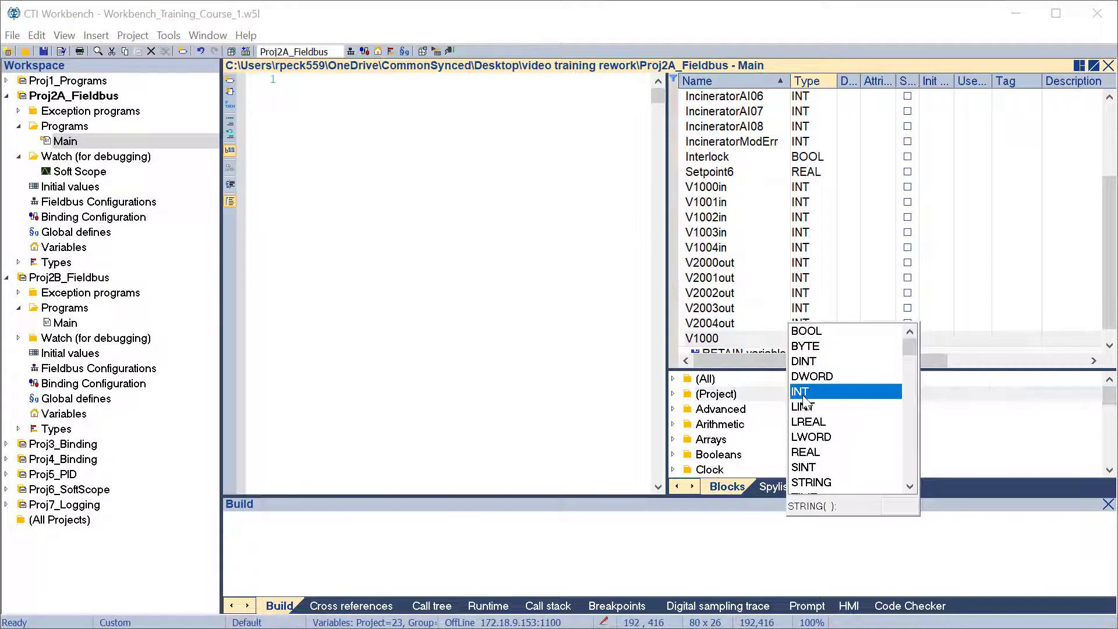
click(804, 397)
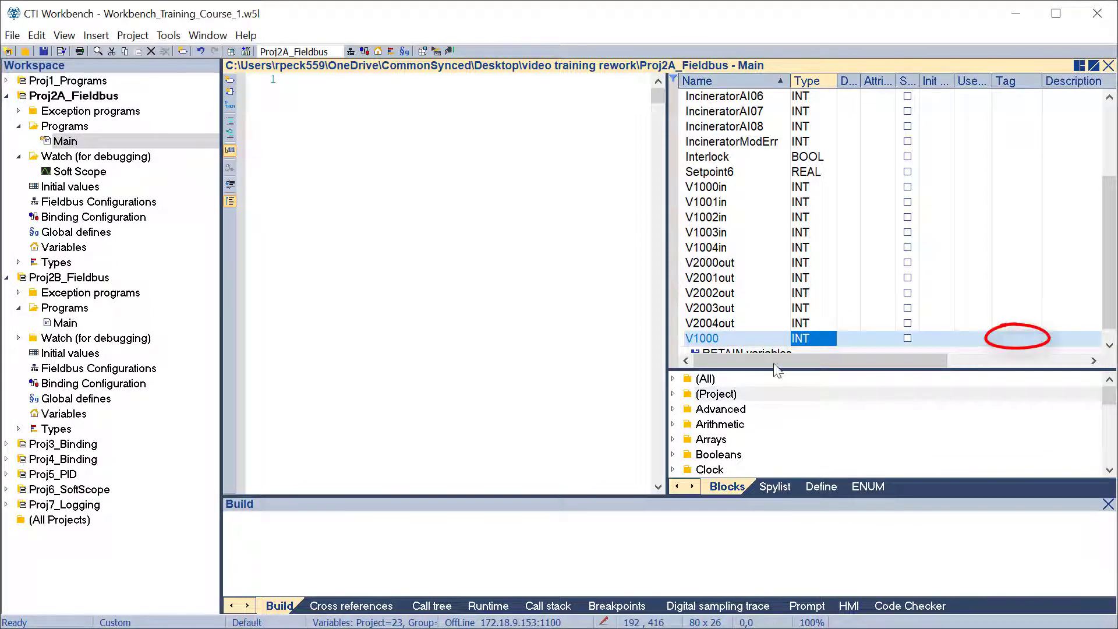
- Add a global variable V1010_TankLevel of type INT after V1000
right_click(740, 344)
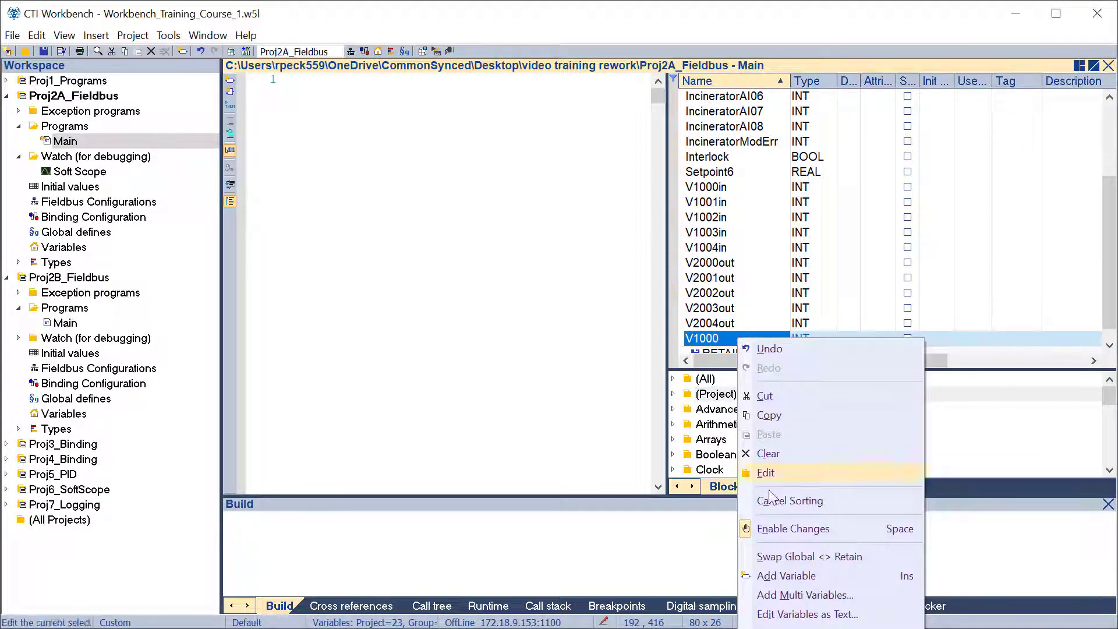
click(772, 578)
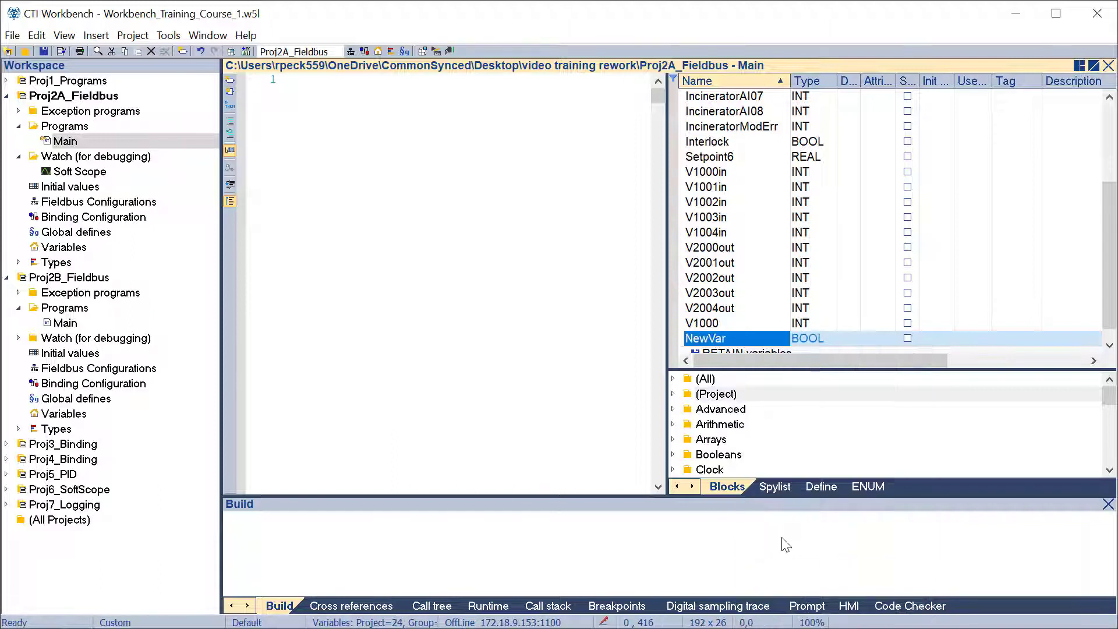
text(V1010_)
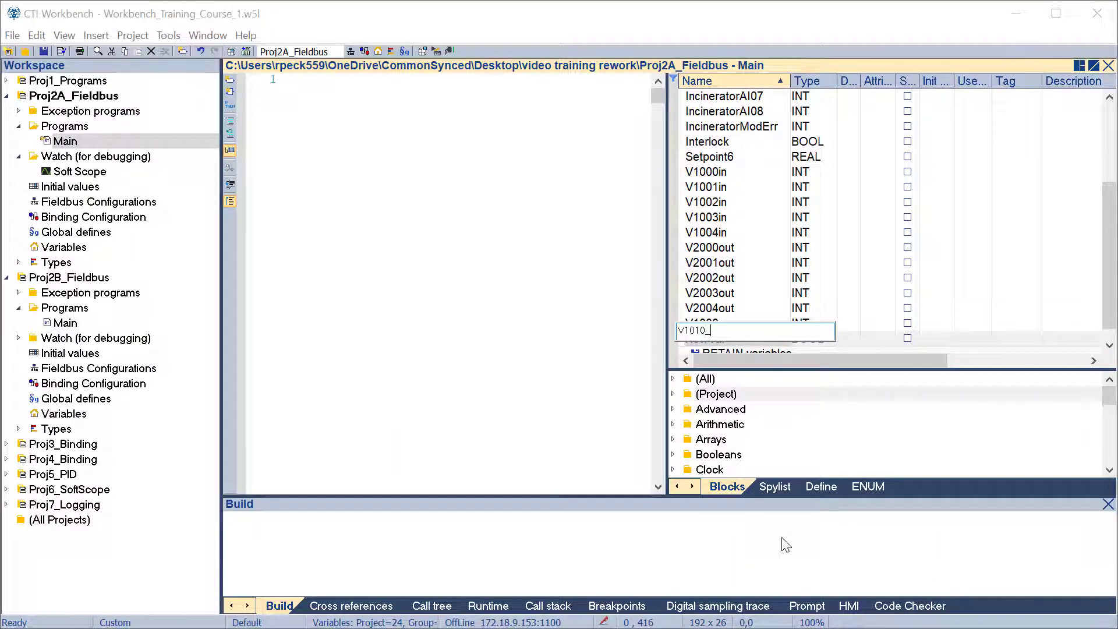
text(TankLevel)
key(Return)
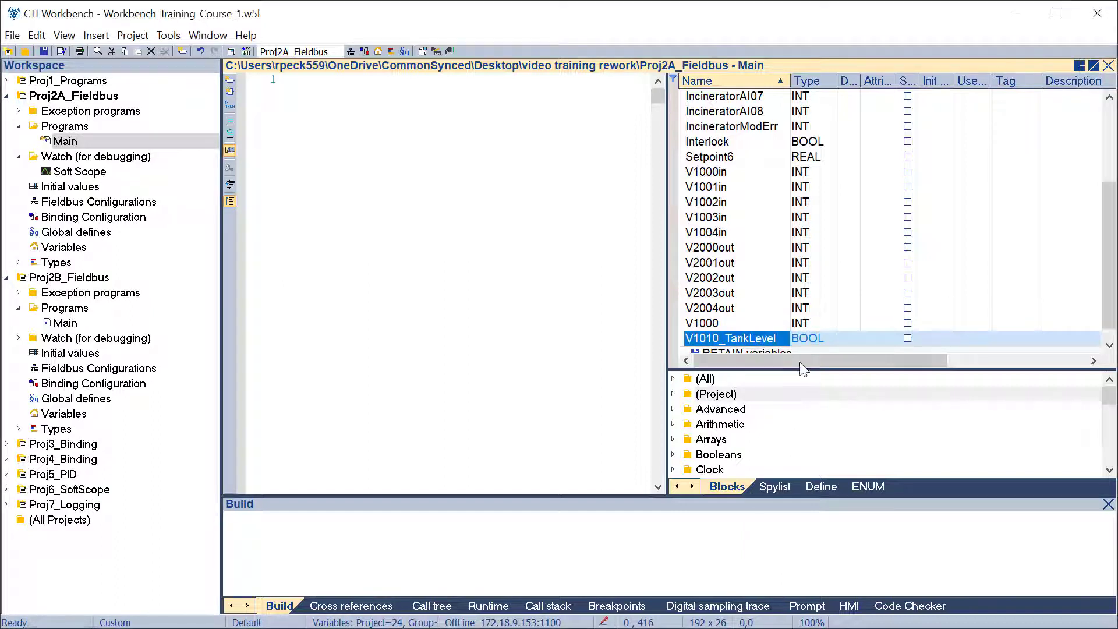
click(804, 344)
click(805, 343)
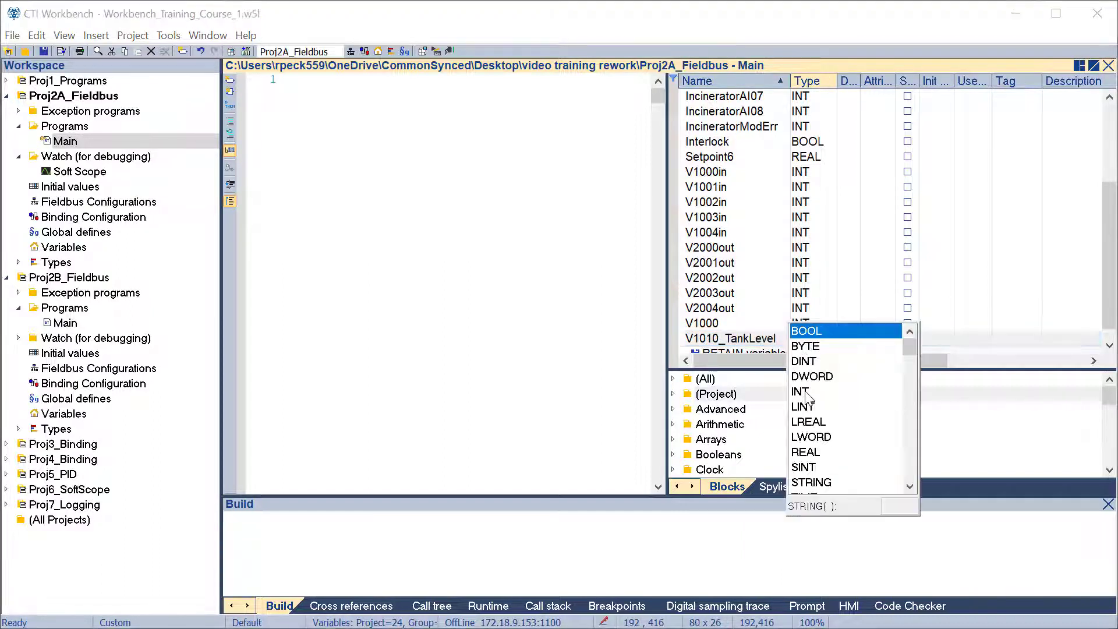
click(807, 392)
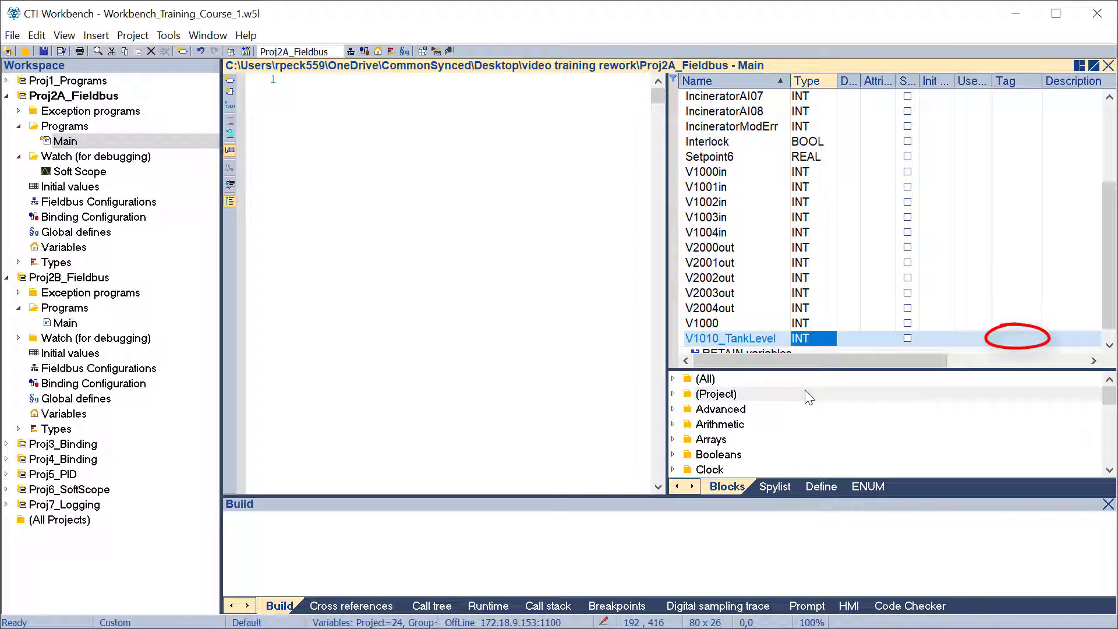
- Add a global variable TankPressure of type INT after V1010_TankLevel in Proj2A_Fieldbus
right_click(750, 338)
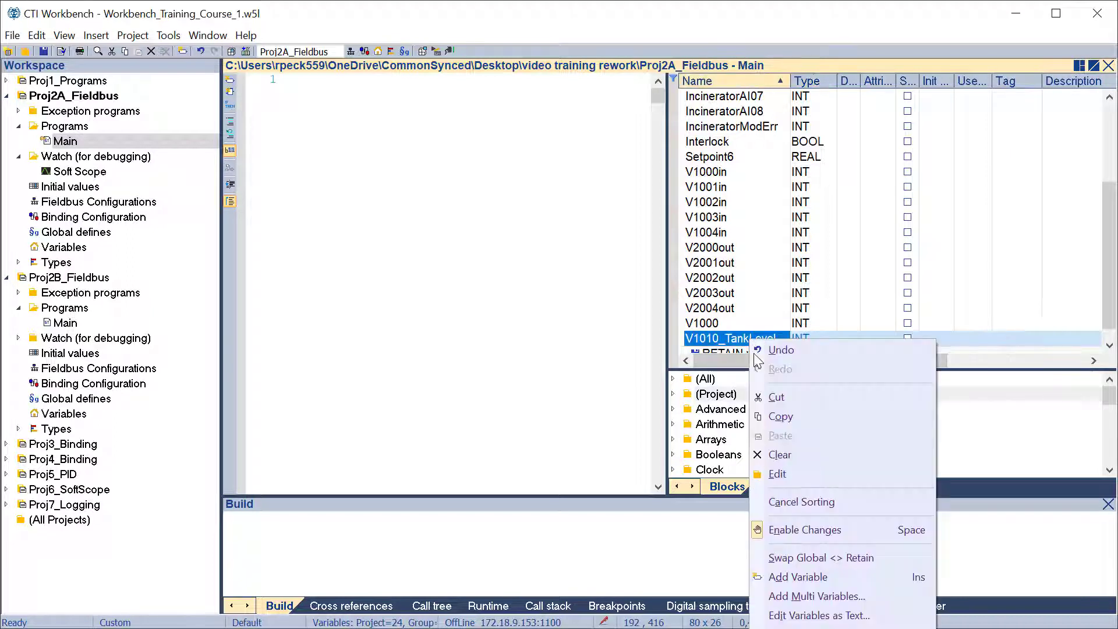
click(792, 578)
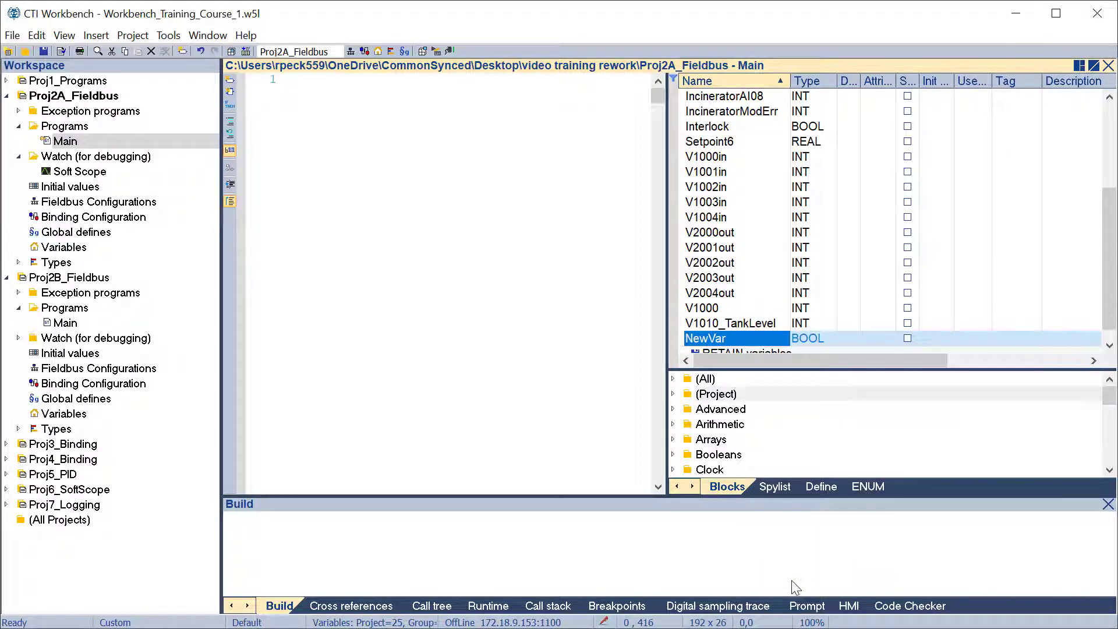
text(Tank)
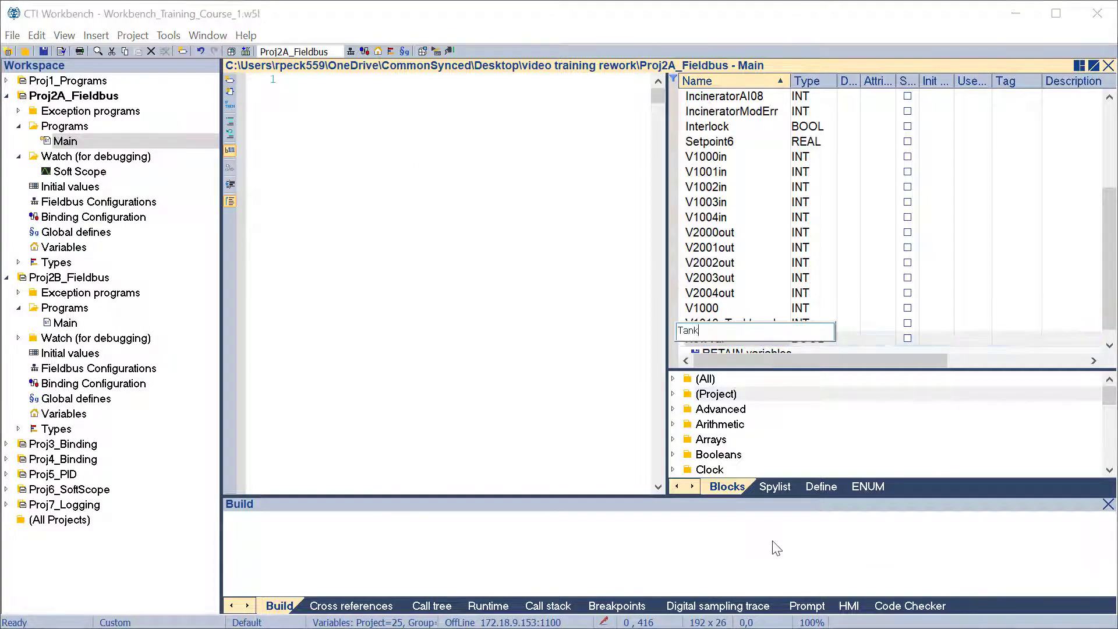
text(Pressure)
key(Return)
click(800, 340)
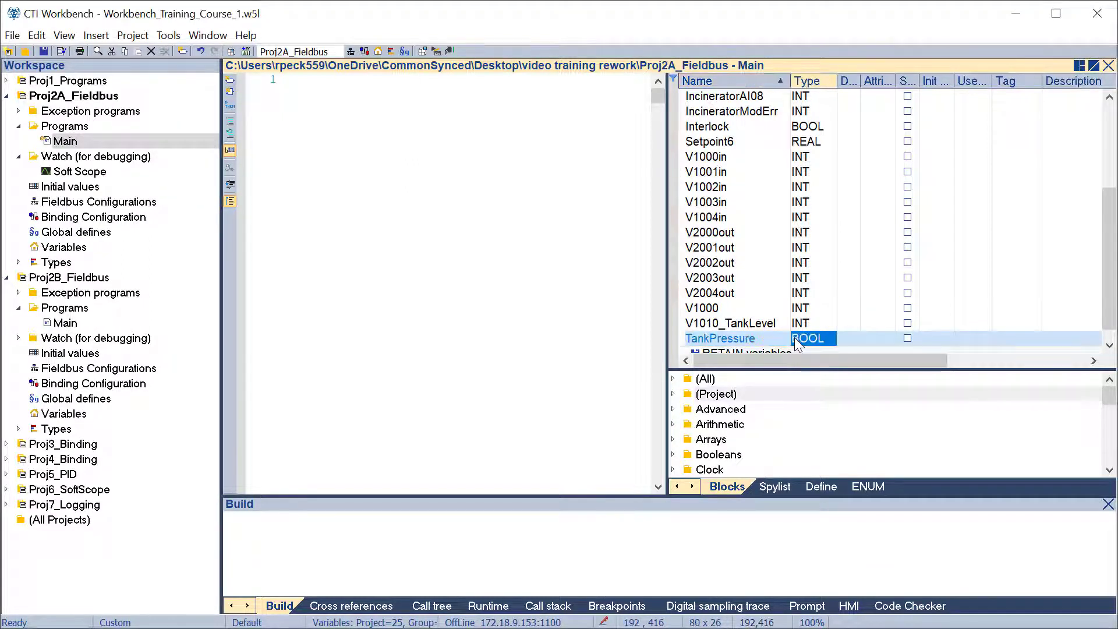
click(800, 392)
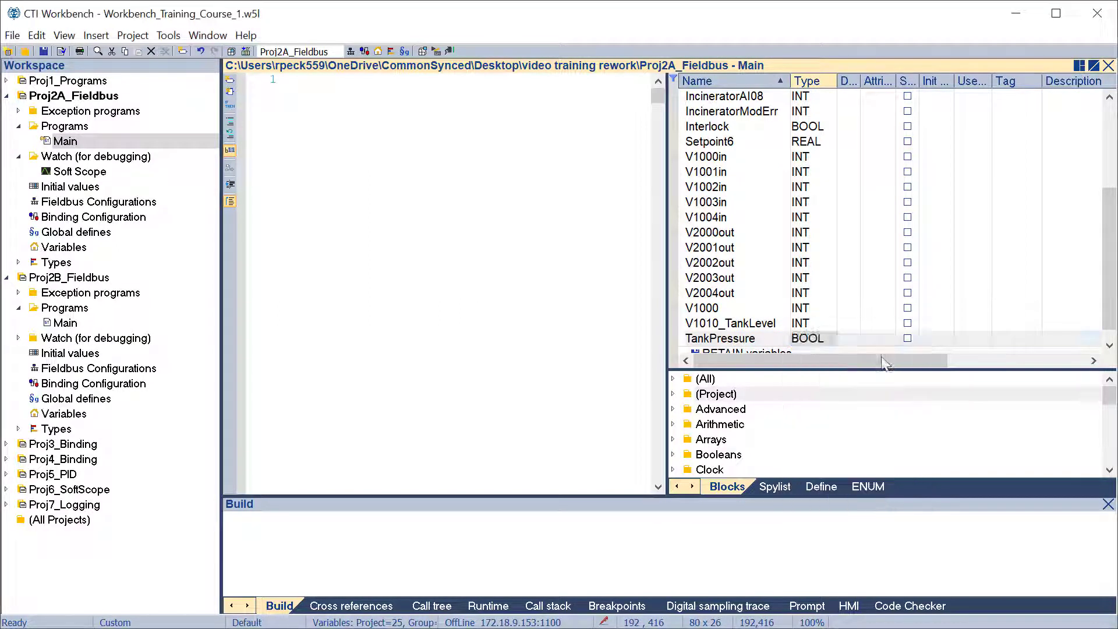
- Set the tag of the TankPressure variable to V1020
click(1004, 338)
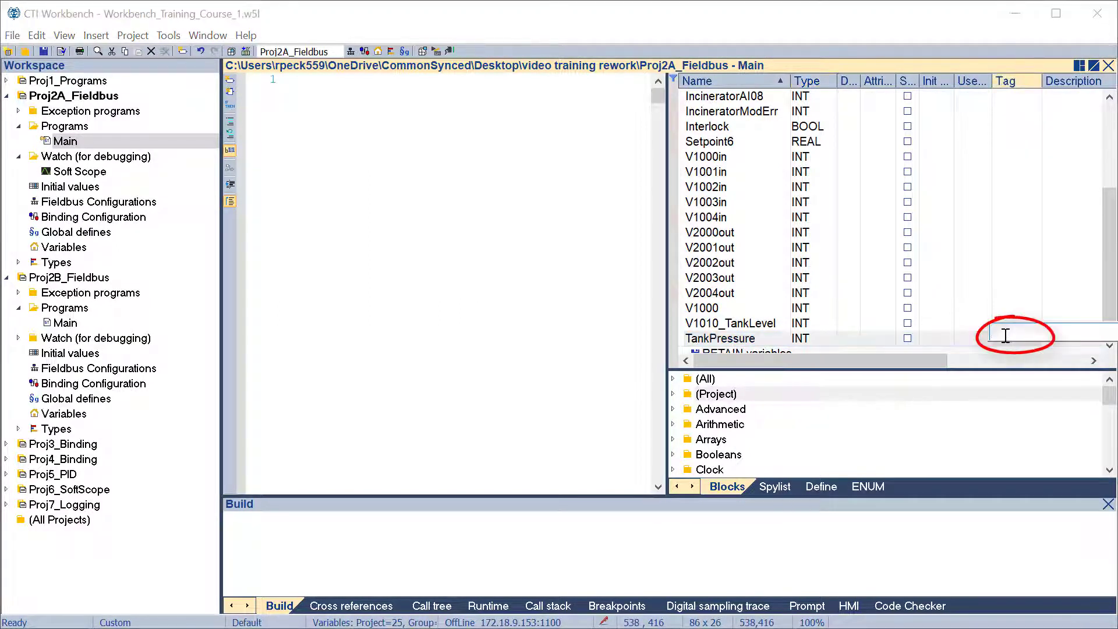
text(V1020)
key(Return)
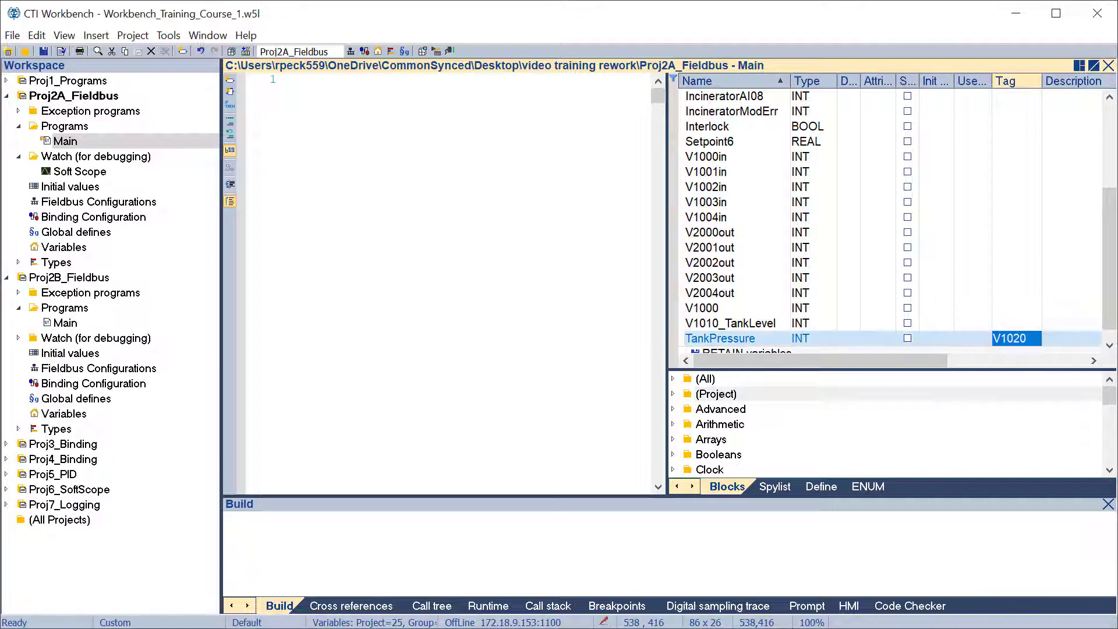
- Add a global variable C500 after TankPressure, keeping its BOOL type
right_click(726, 343)
click(772, 573)
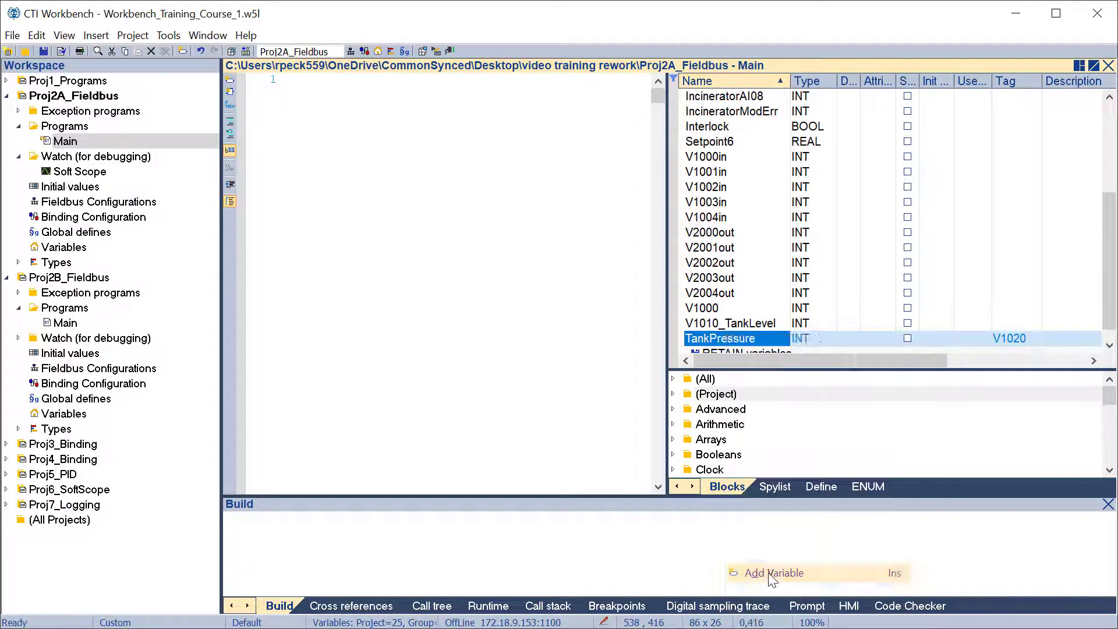
text(C50)
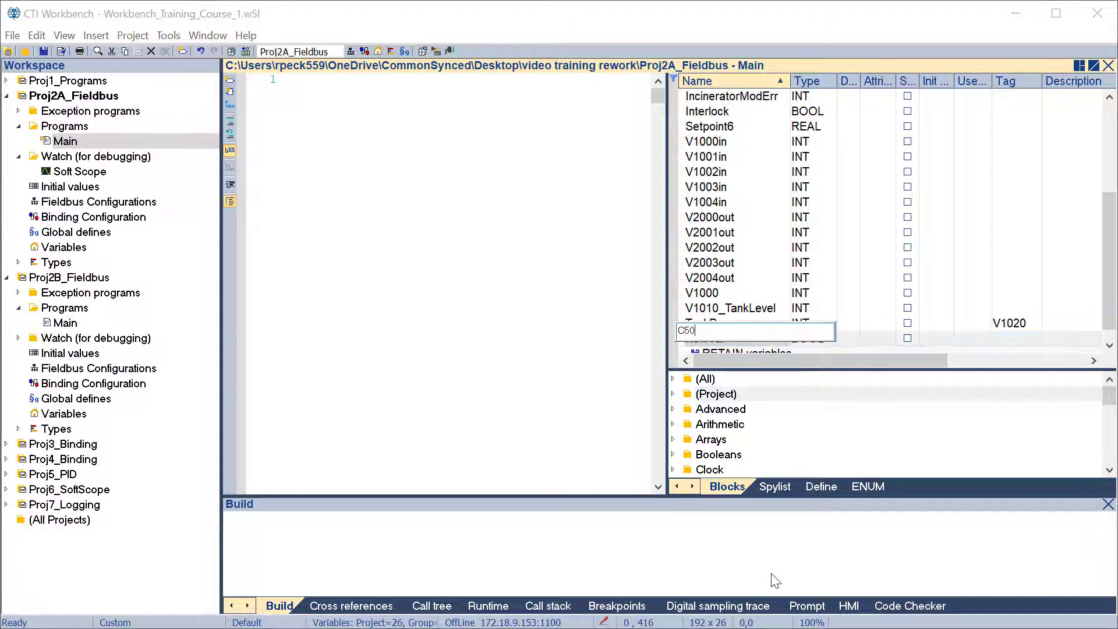
text(0)
key(Return)
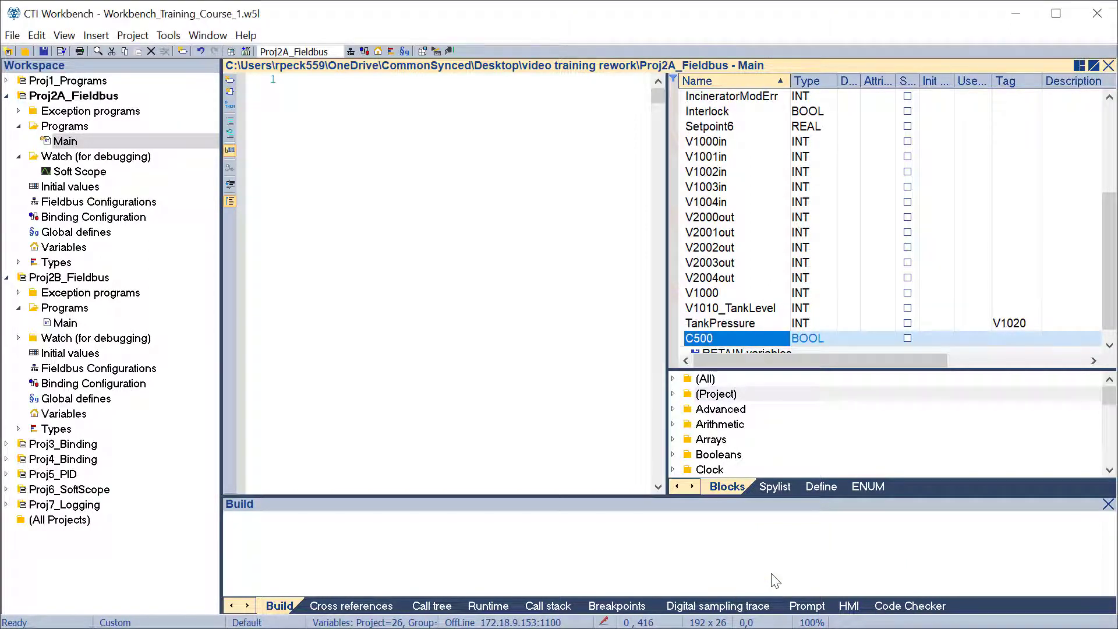
- Add a global variable WY10_TankValve of type INT after C500
right_click(722, 340)
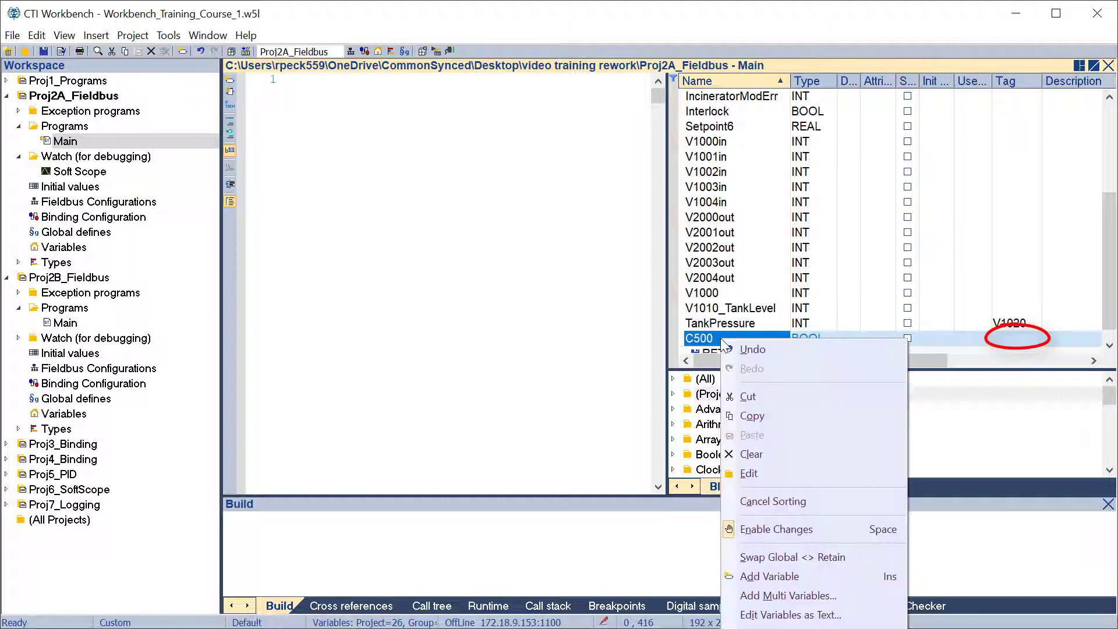
click(755, 577)
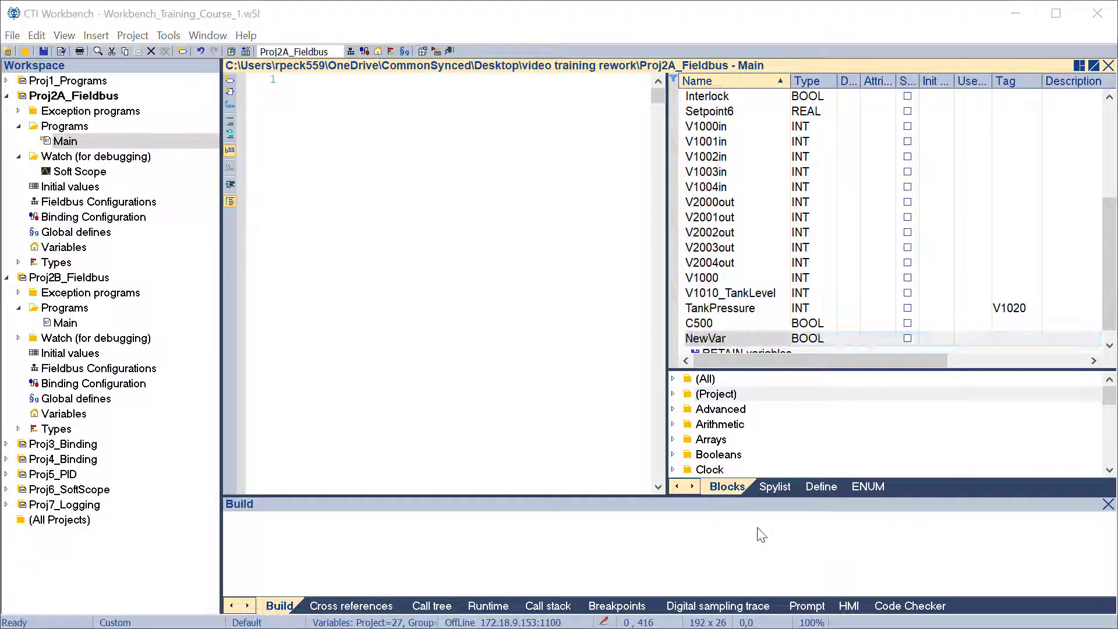
text(WY10)
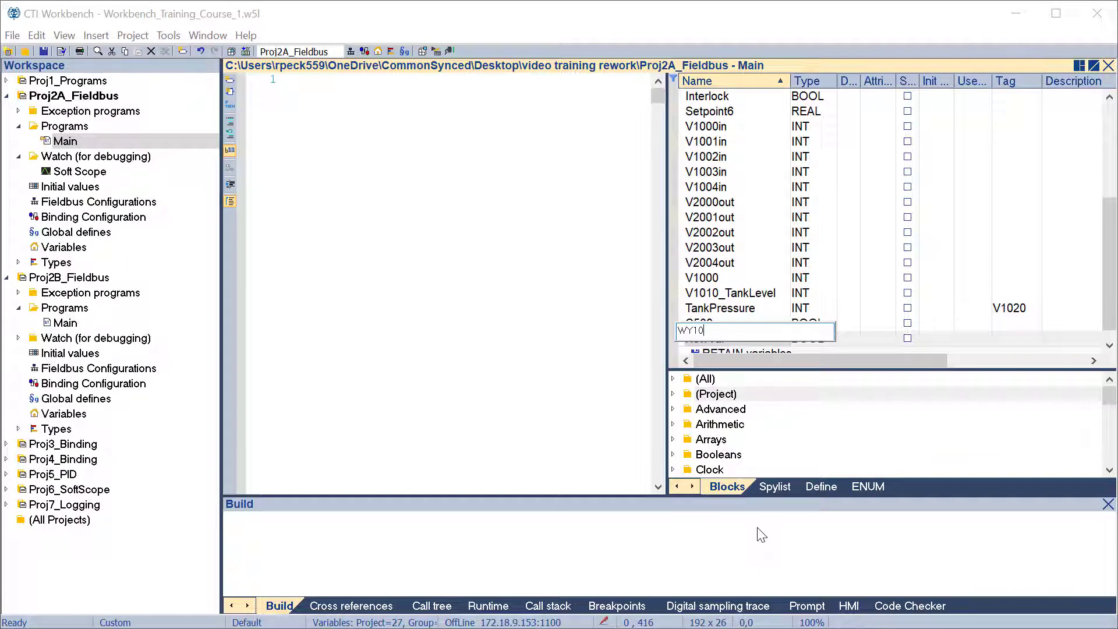
text(_TankValve)
key(Return)
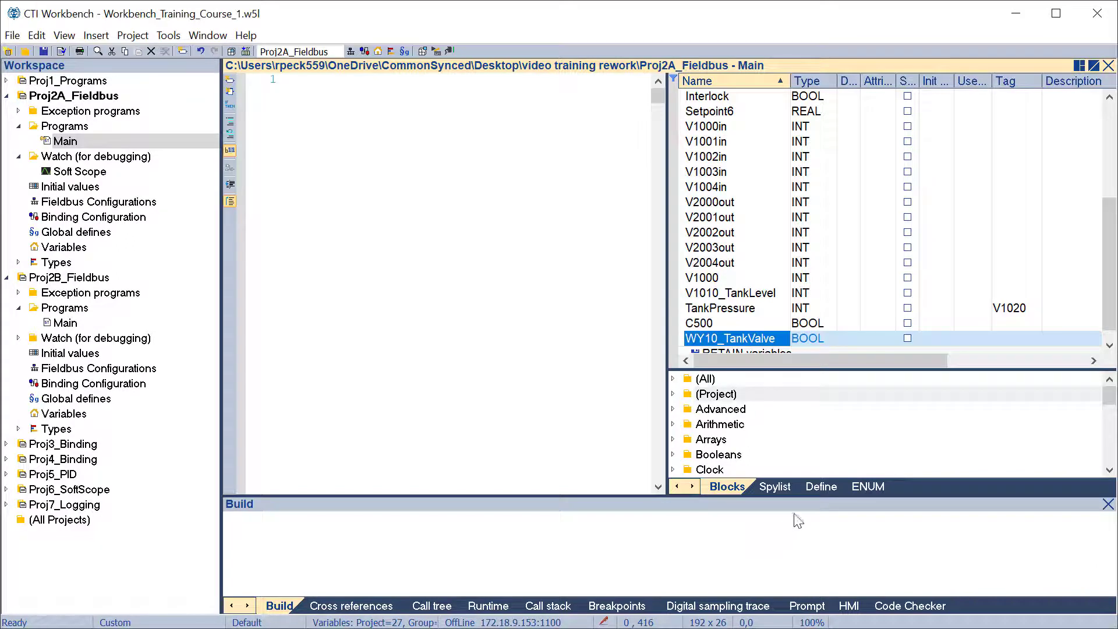
click(815, 342)
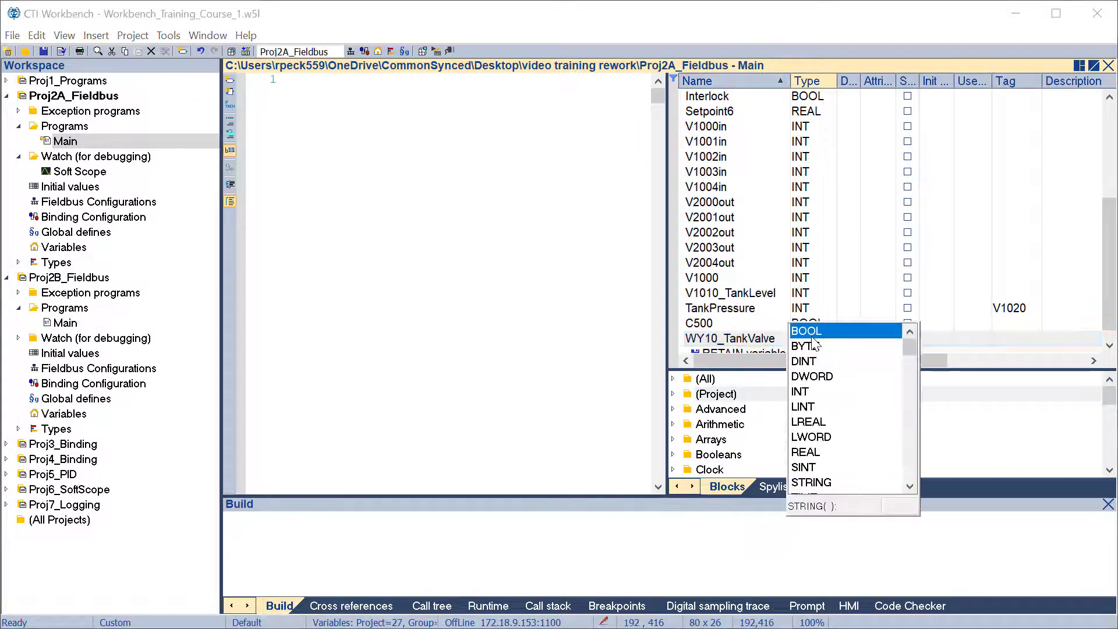
click(808, 392)
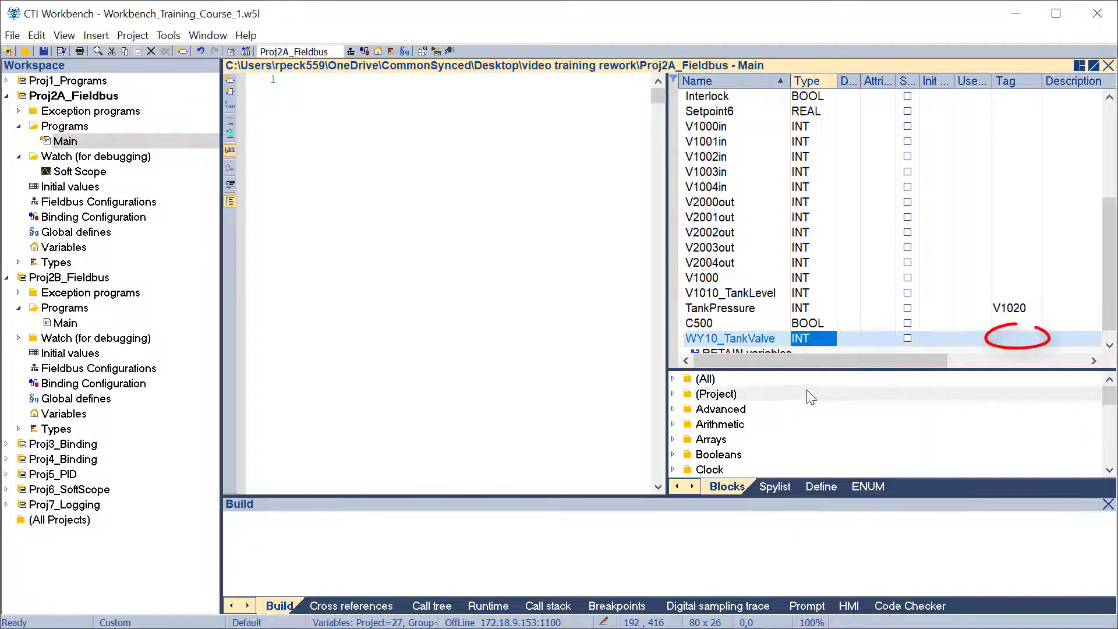
- Add a global variable MixingSpeed of type INT after WY10_TankValve
right_click(721, 342)
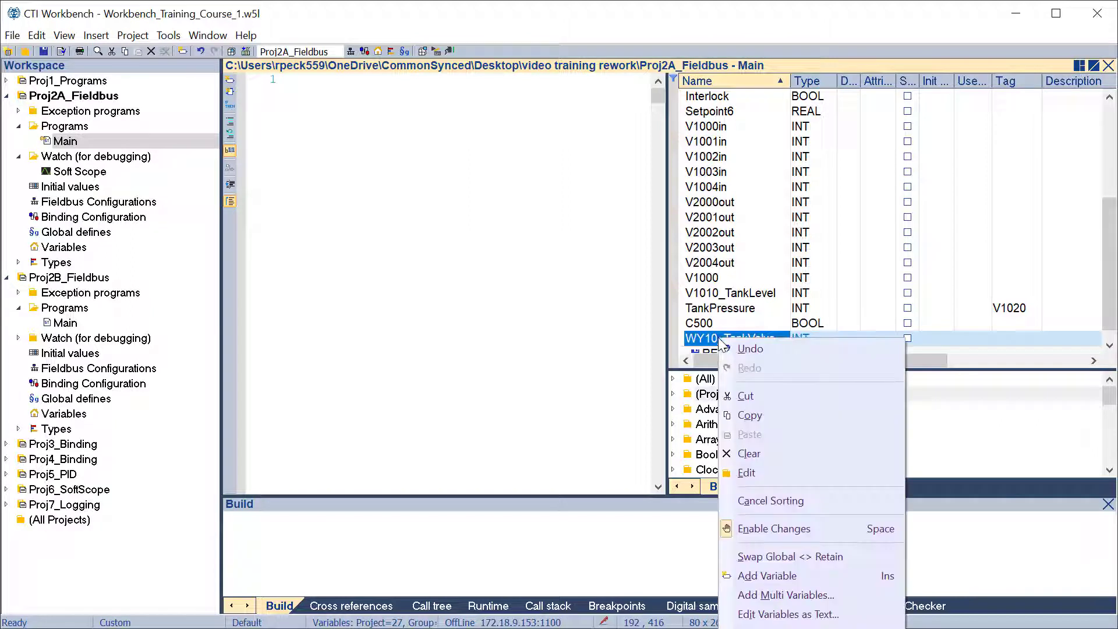
click(761, 574)
text(Mixi)
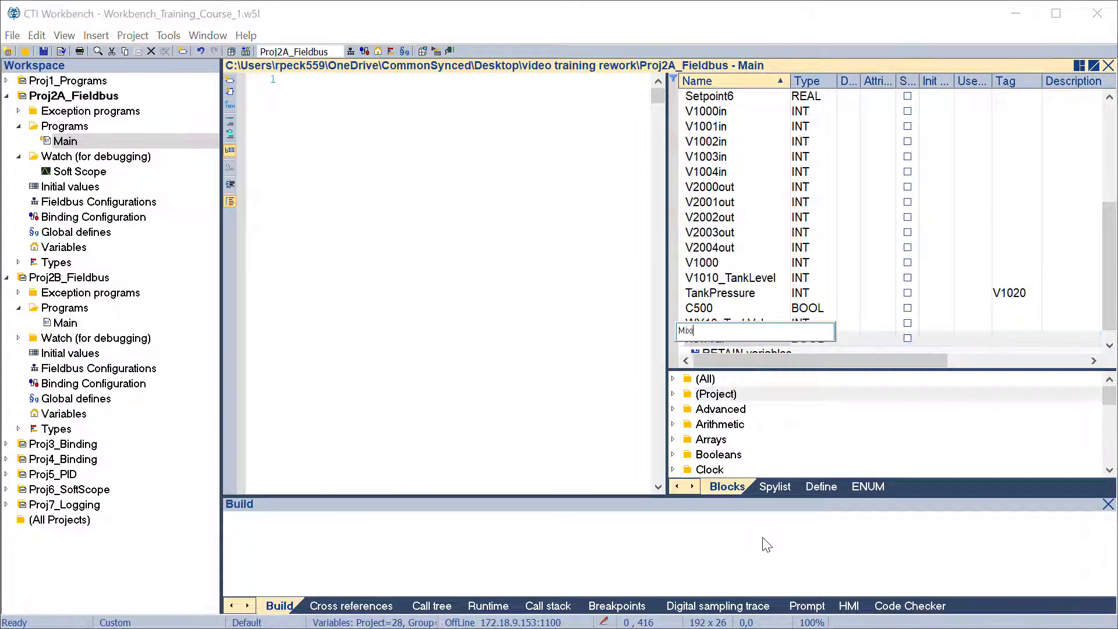
text(ngSpeed)
key(Return)
click(804, 342)
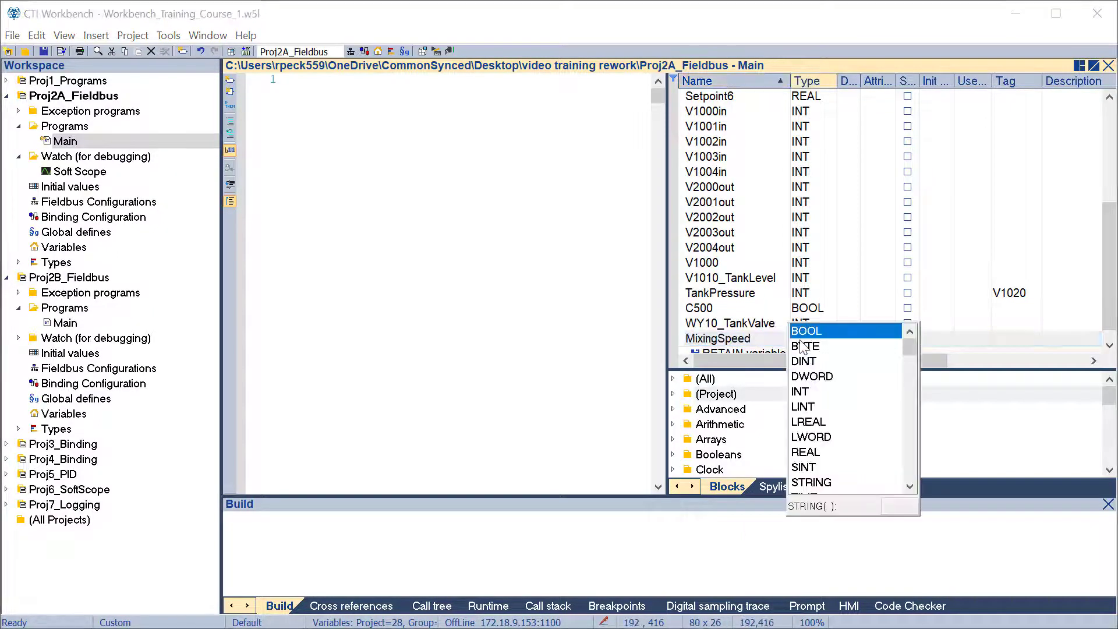
click(803, 391)
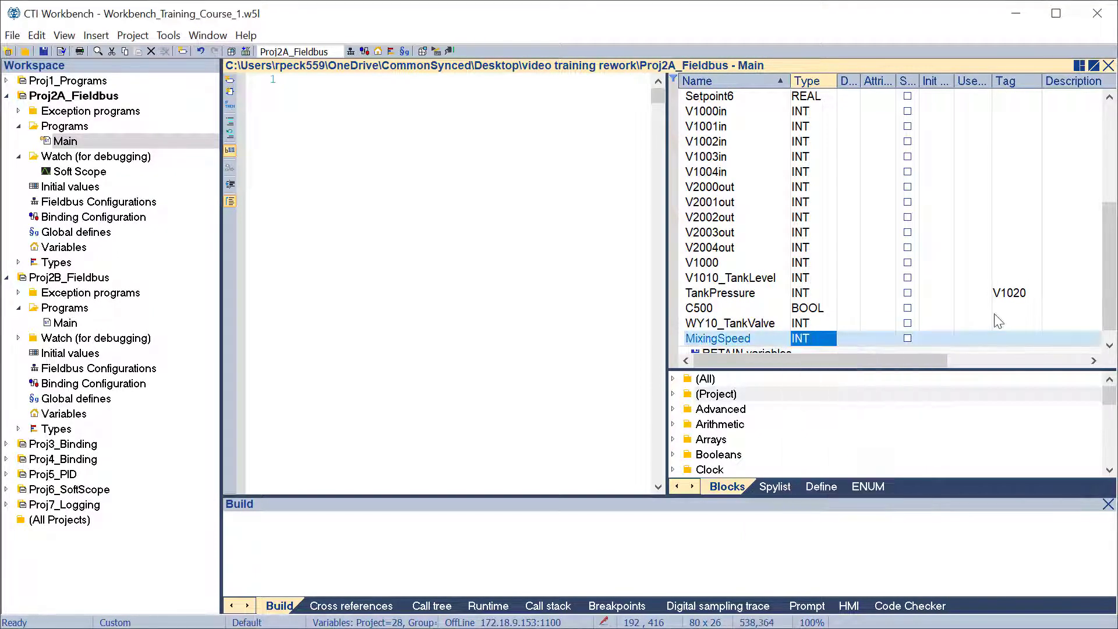
- Set the tag of the MixingSpeed variable to WX900
click(1014, 340)
text(WX)
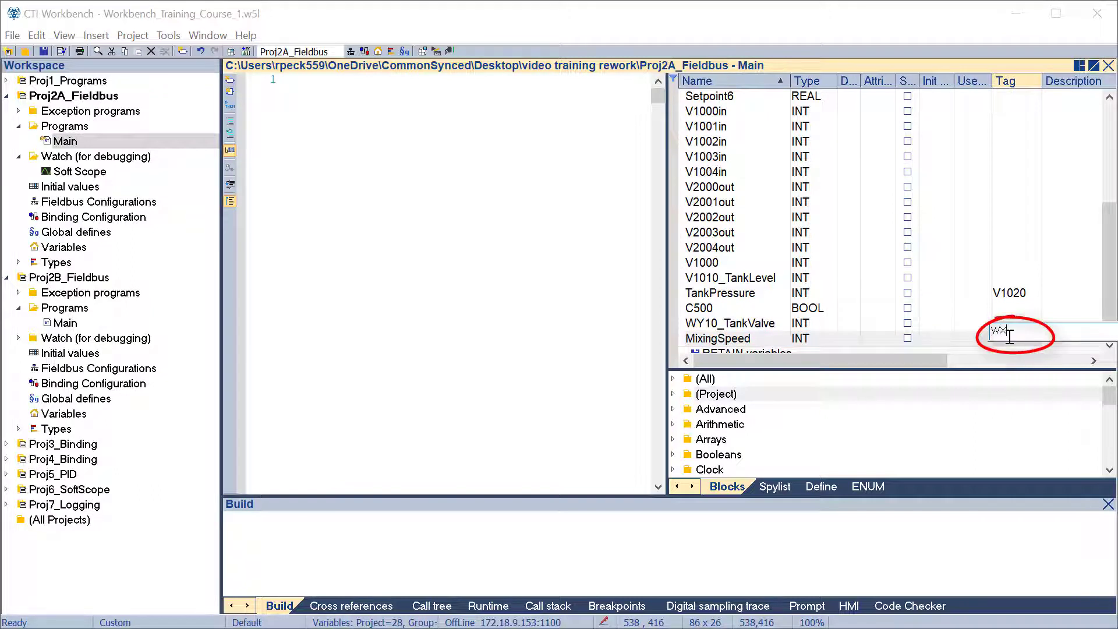
text(900)
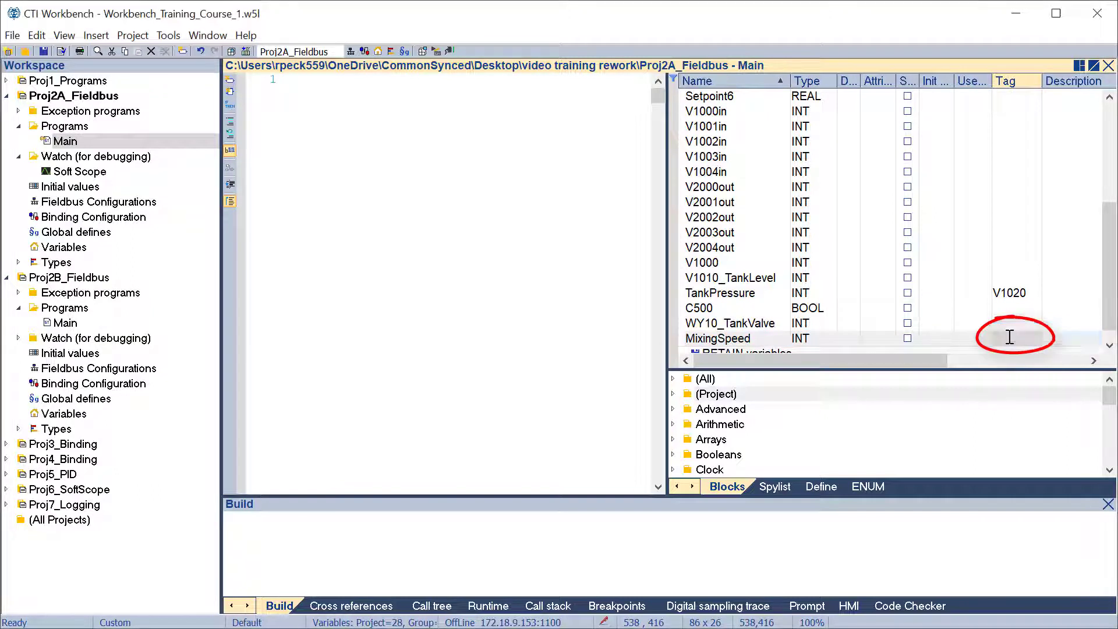
key(Return)
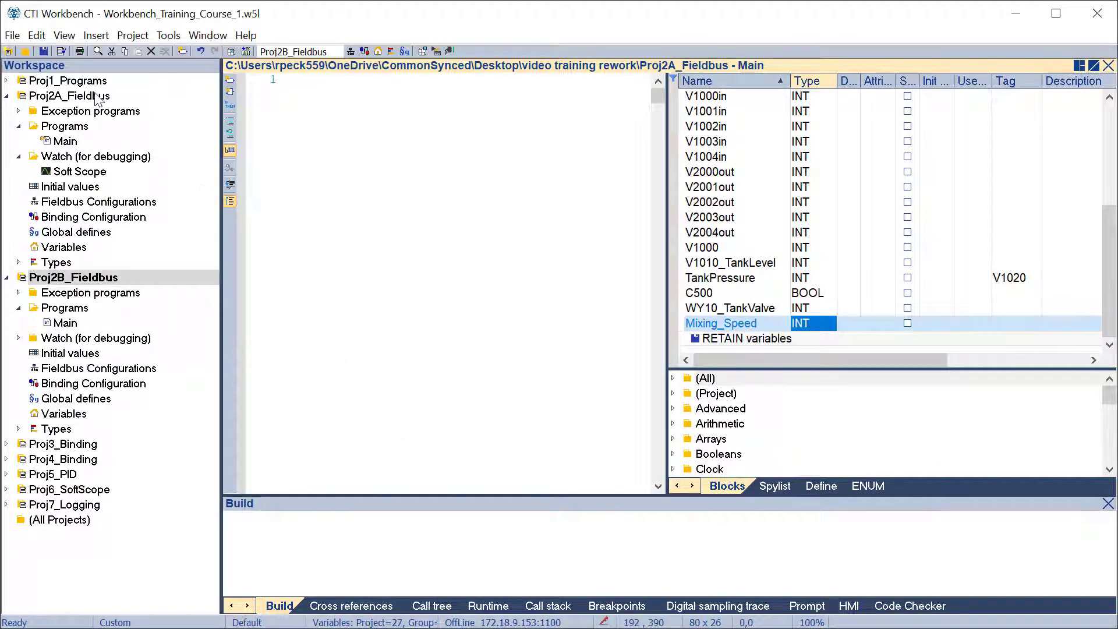
- Make Proj2A_Fieldbus the startup project and open its fieldbus configurations
right_click(95, 95)
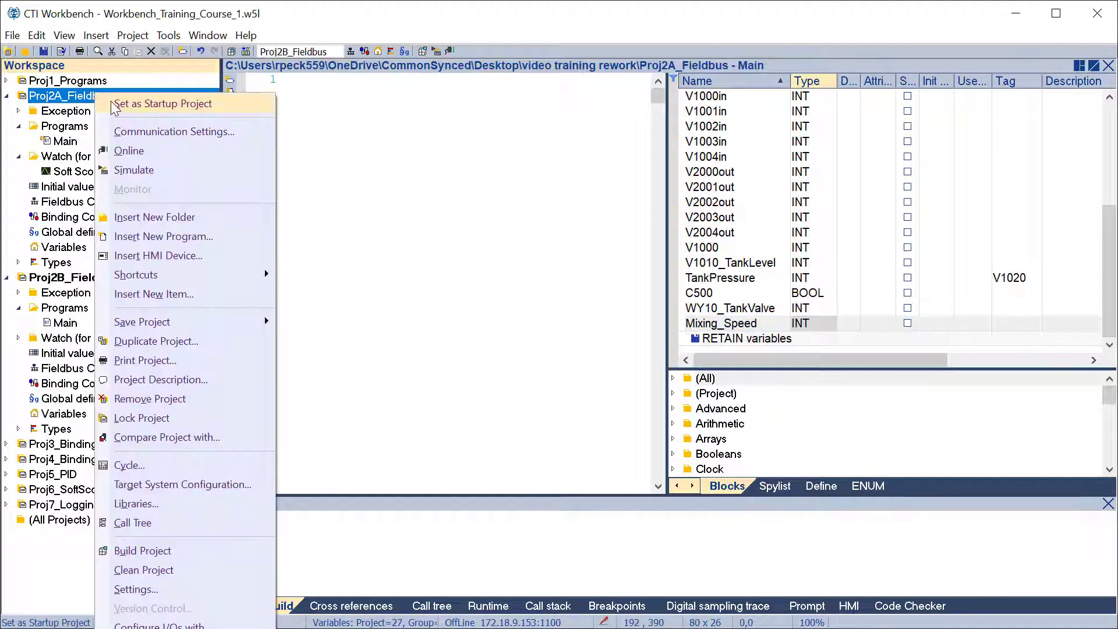
click(111, 100)
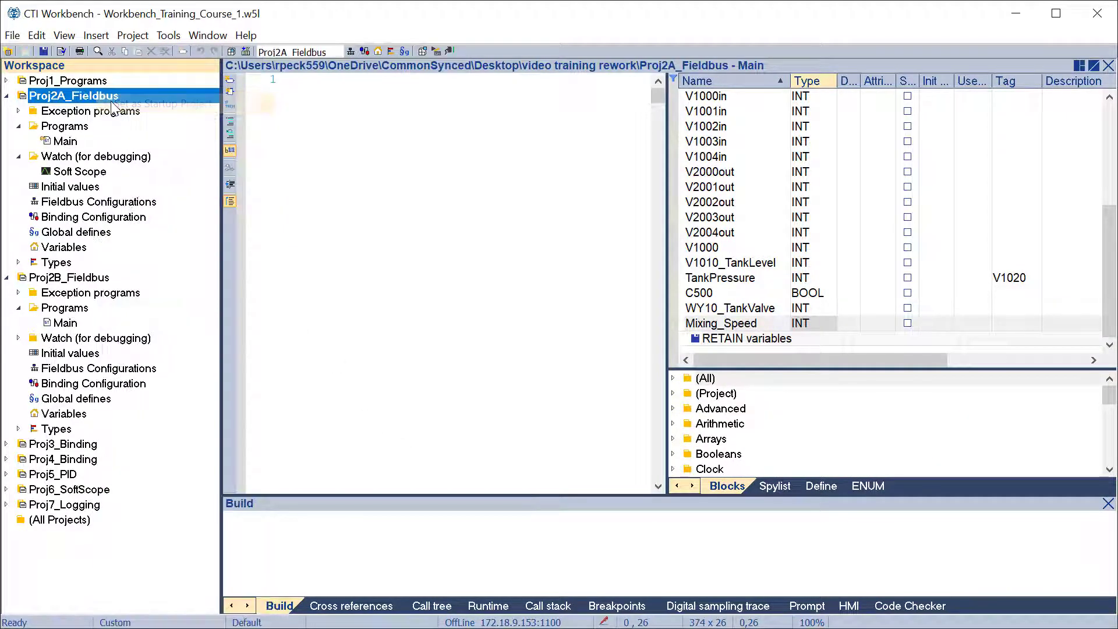
click(351, 53)
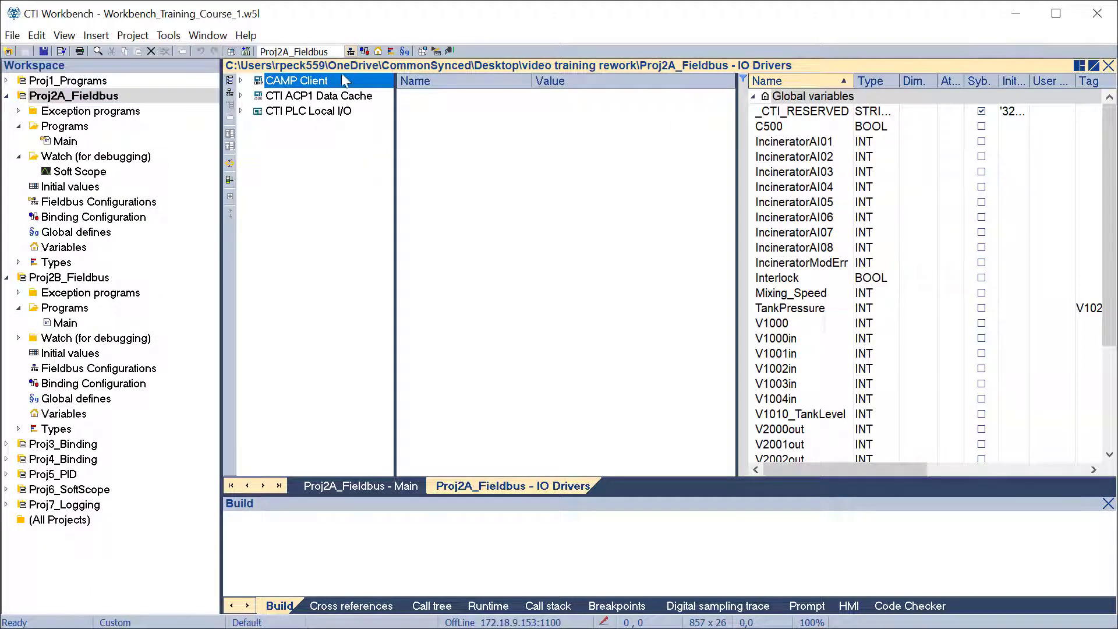
- Add a CAMP Server configuration from the CTI Janus Controllers group to the I/O drivers
click(231, 80)
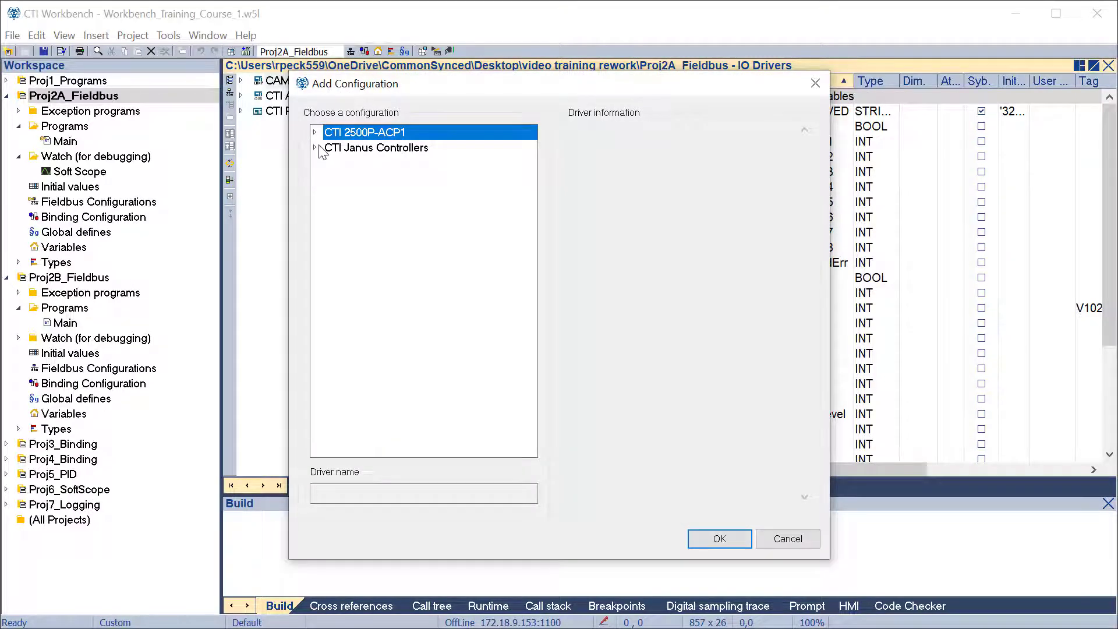
click(315, 148)
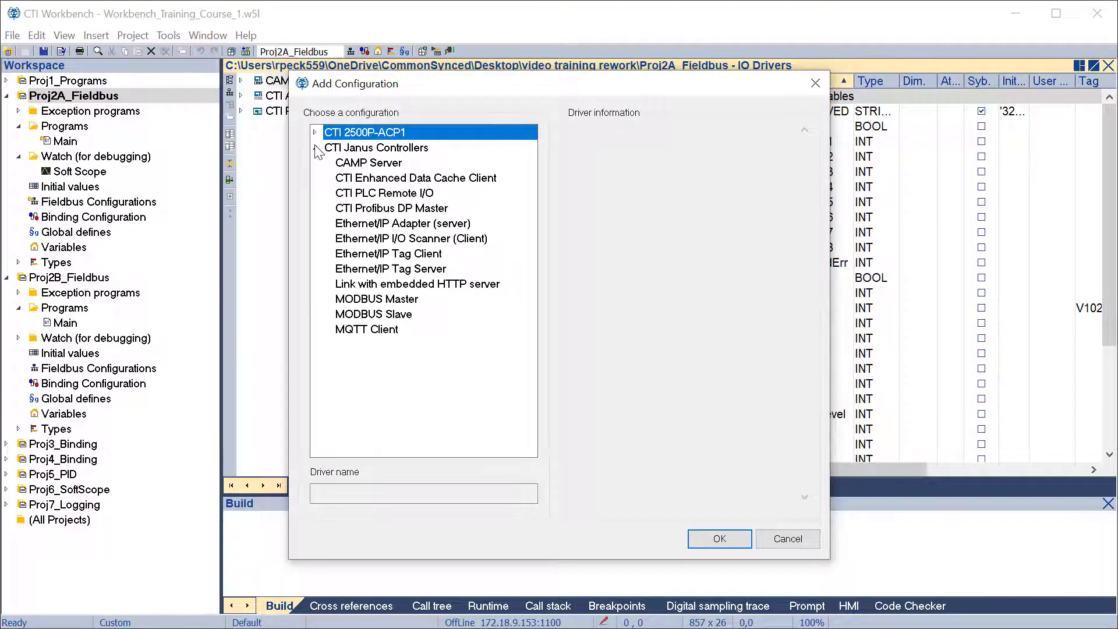
click(373, 169)
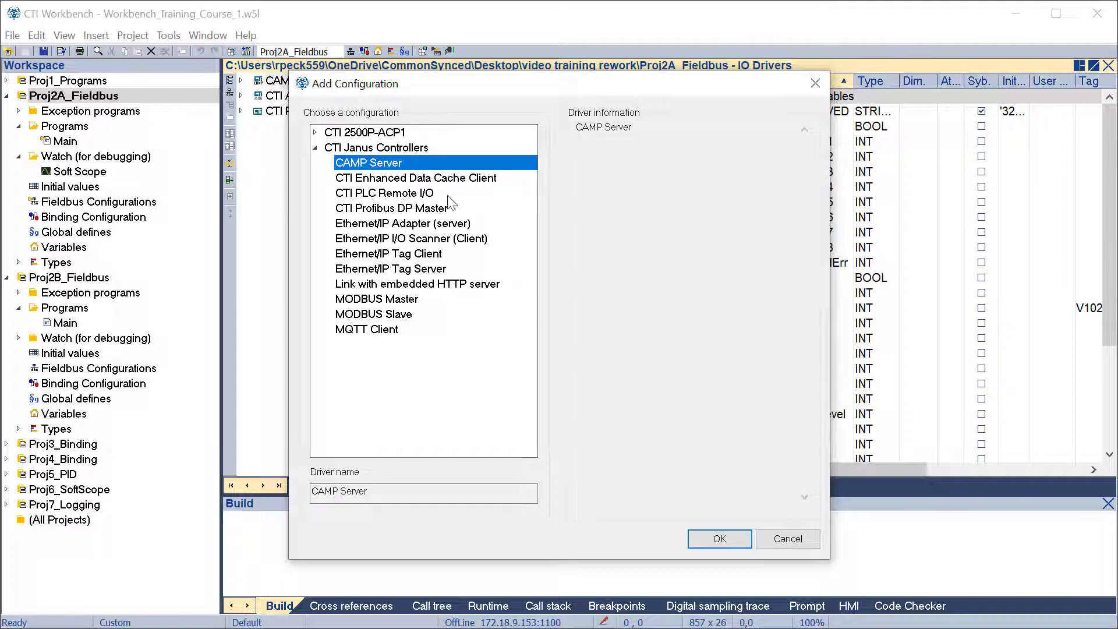
click(705, 537)
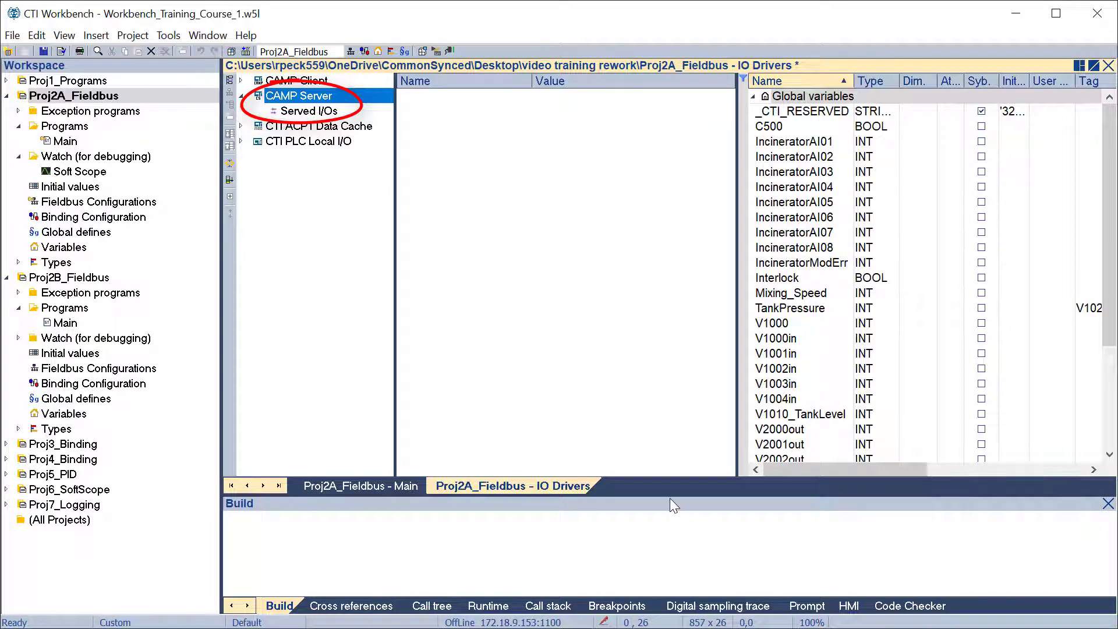
- Auto-generate the CAMP Server mappings for Served I/Os from variable names and tags with prefix matching allowed, and expand the generated data blocks
click(304, 112)
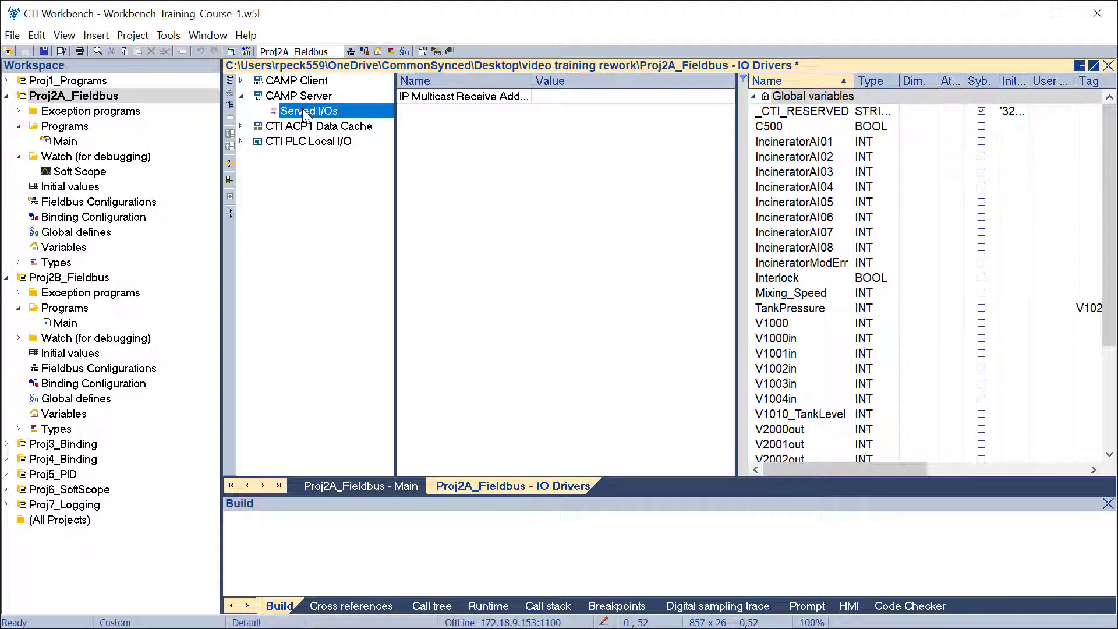
right_click(304, 115)
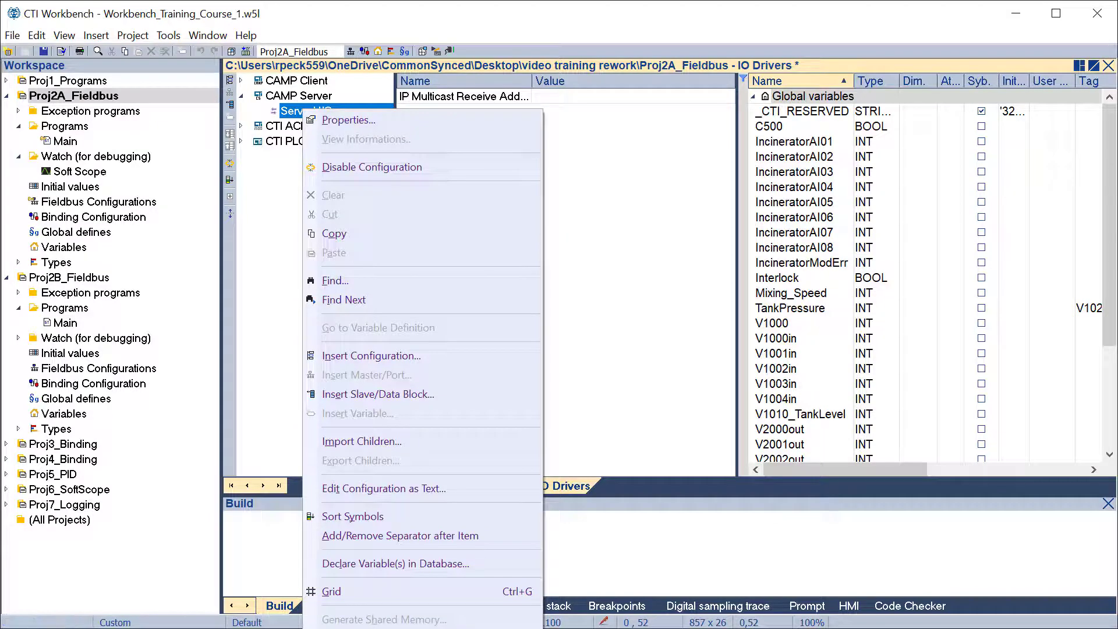
key(Escape)
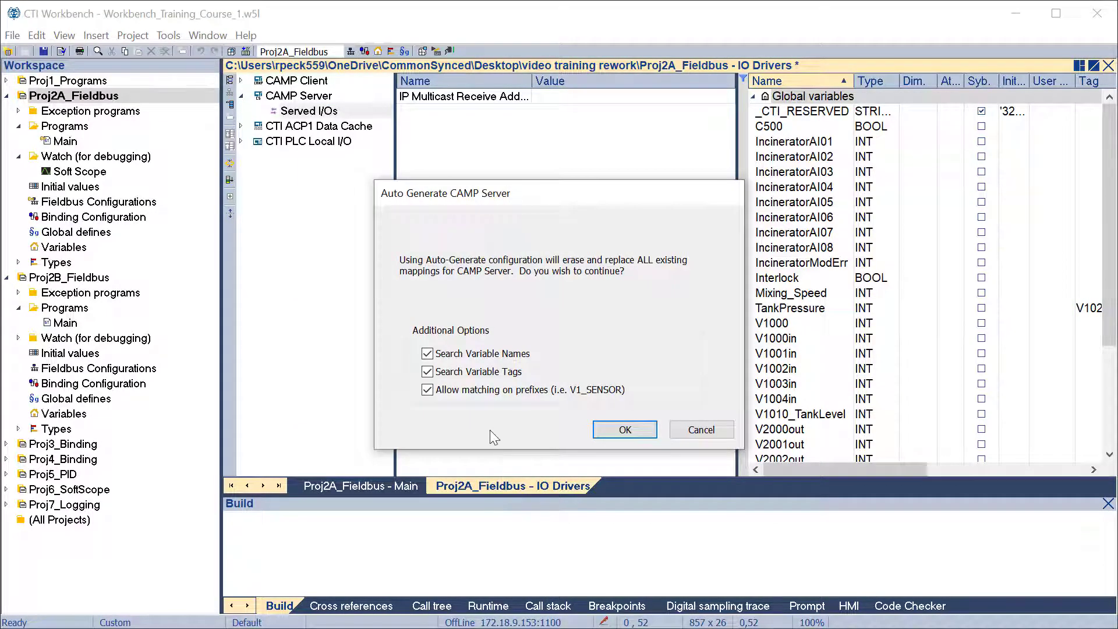
click(633, 435)
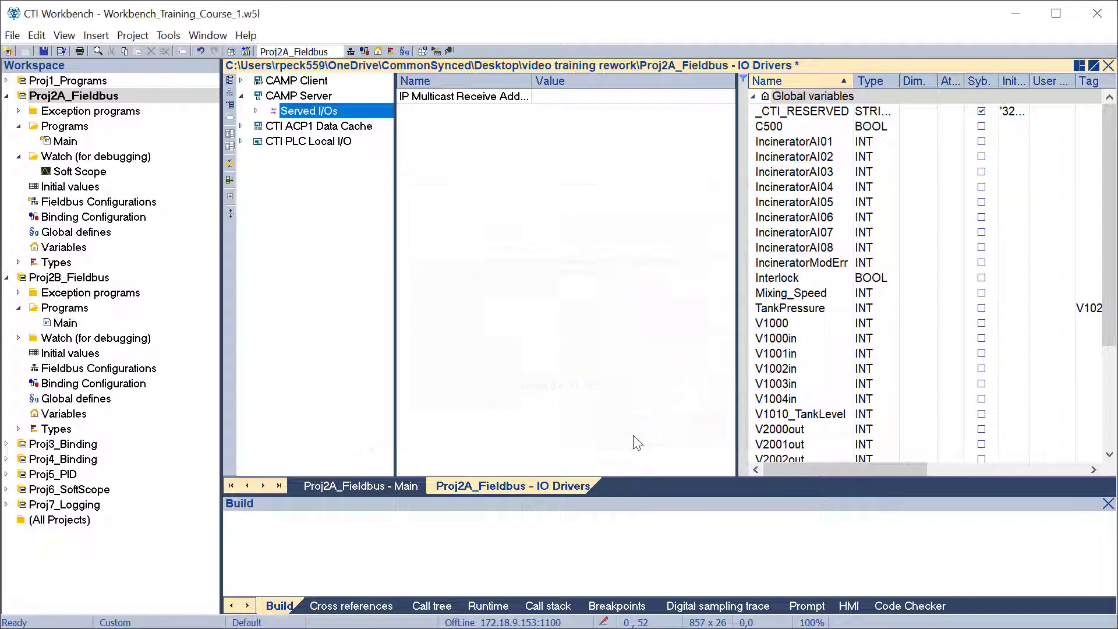
click(257, 111)
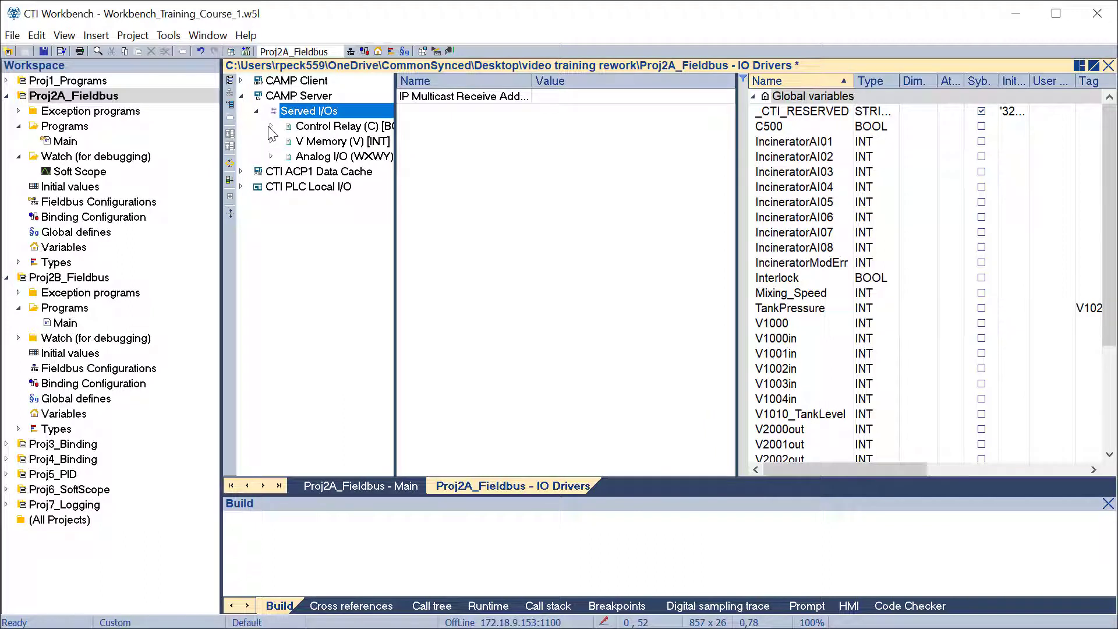
- Expand the Control Relay, V Memory and Analog I/O blocks under Served I/Os and widen the tree to examine the mapped variables
click(270, 127)
click(272, 156)
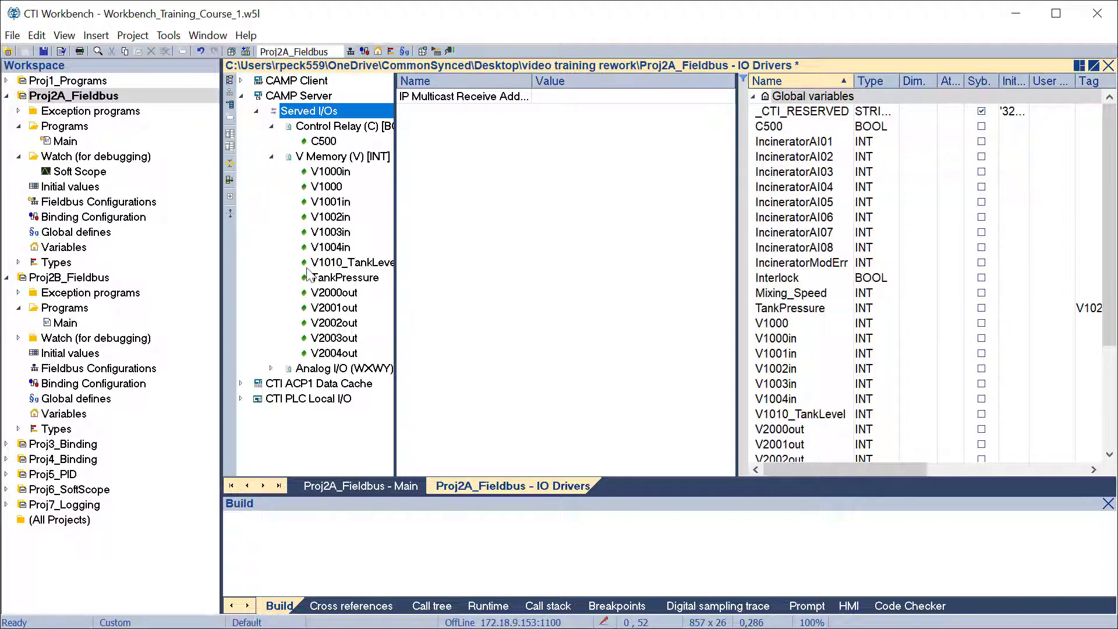
click(271, 368)
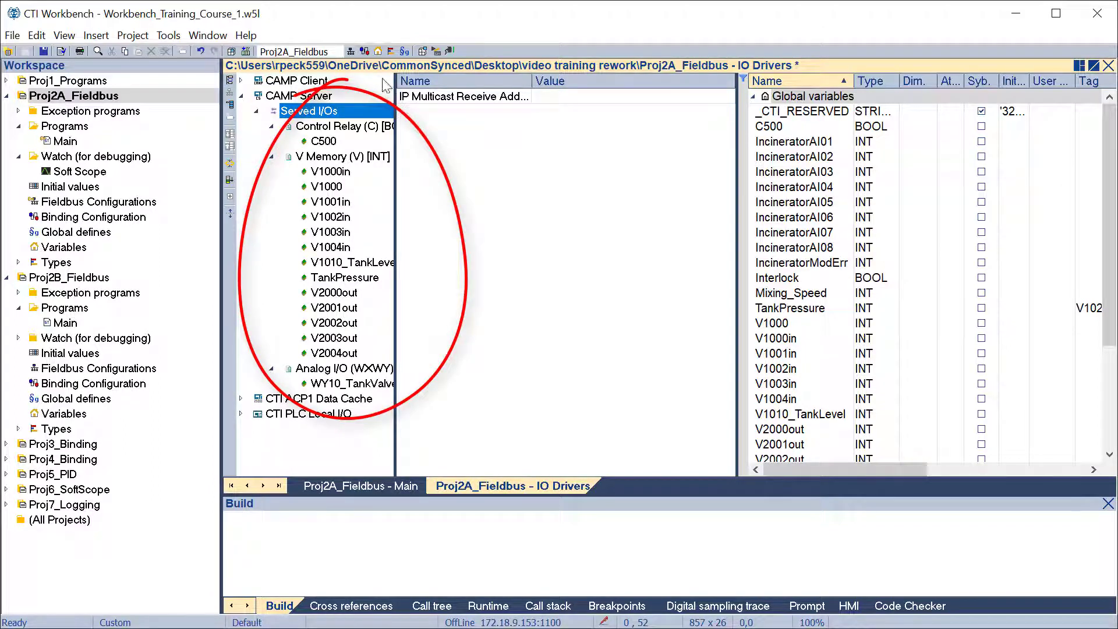
drag(394, 156, 504, 175)
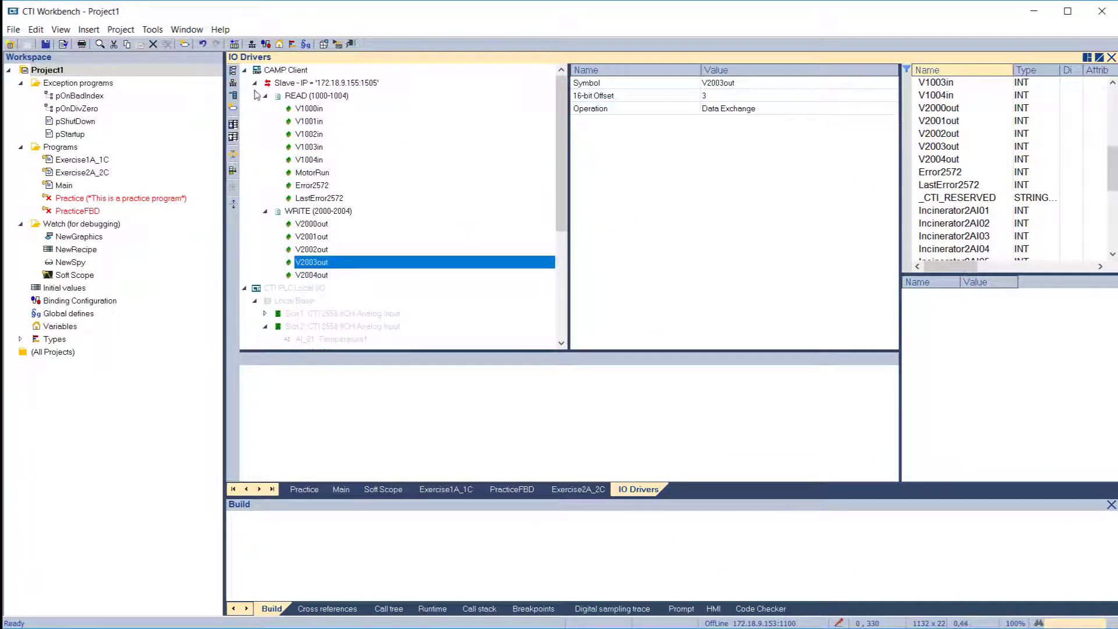
- In Project1, collapse the CAMP Client, CTI PLC Local I/O and CTI PLC Remote I/O configurations in the I/O driver tree
click(244, 70)
click(244, 83)
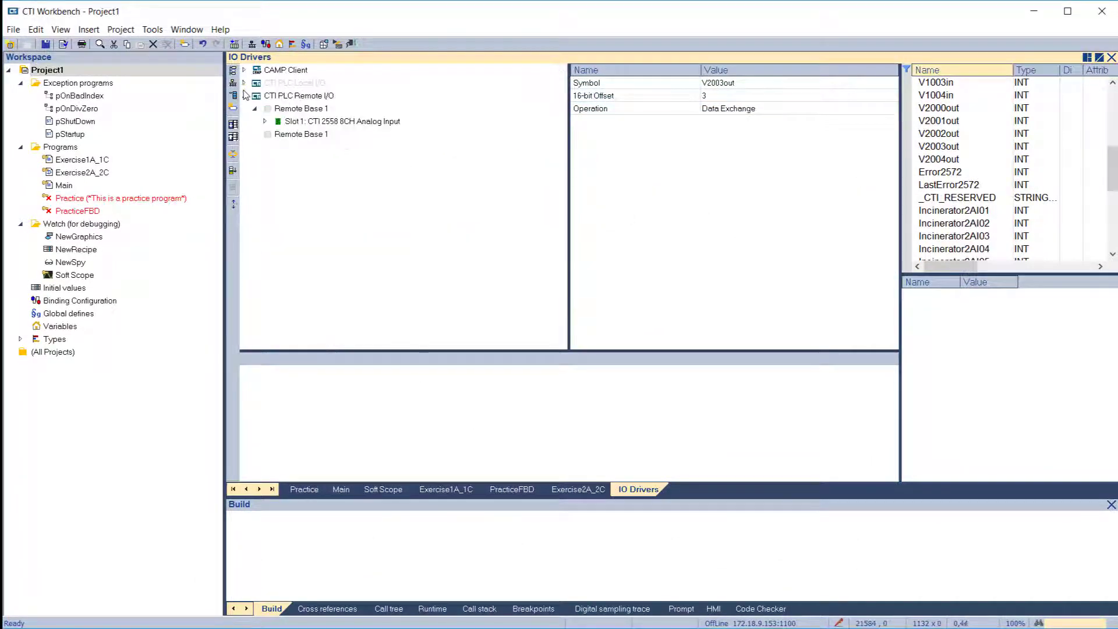
click(244, 95)
- Declare a new global BOOL variable named Interlock
scroll(932, 128, up, 5)
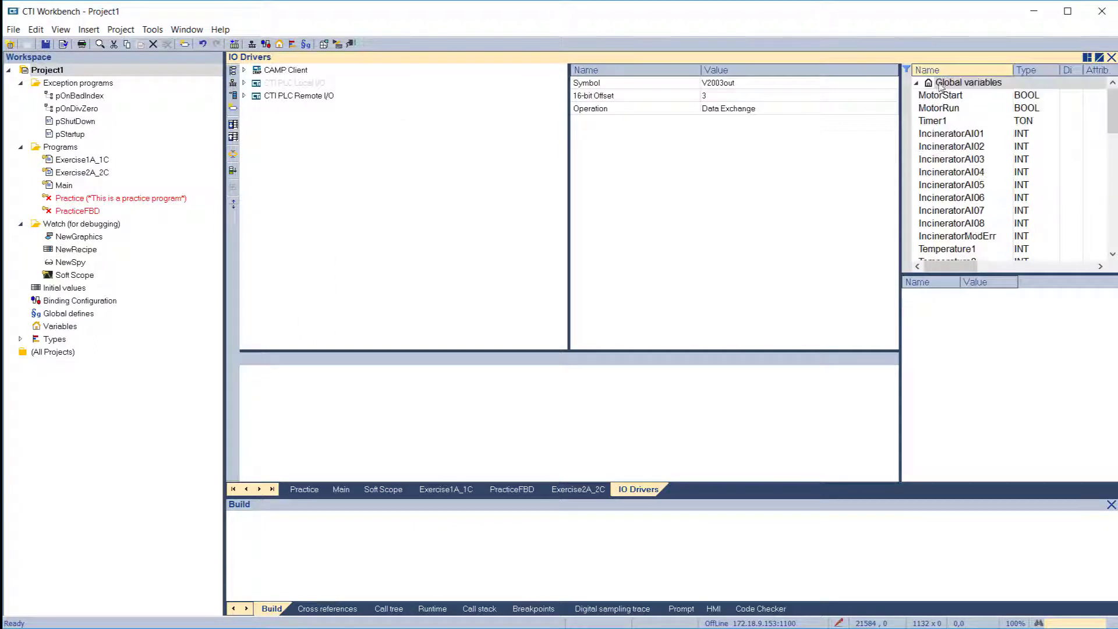
click(943, 84)
key(Insert)
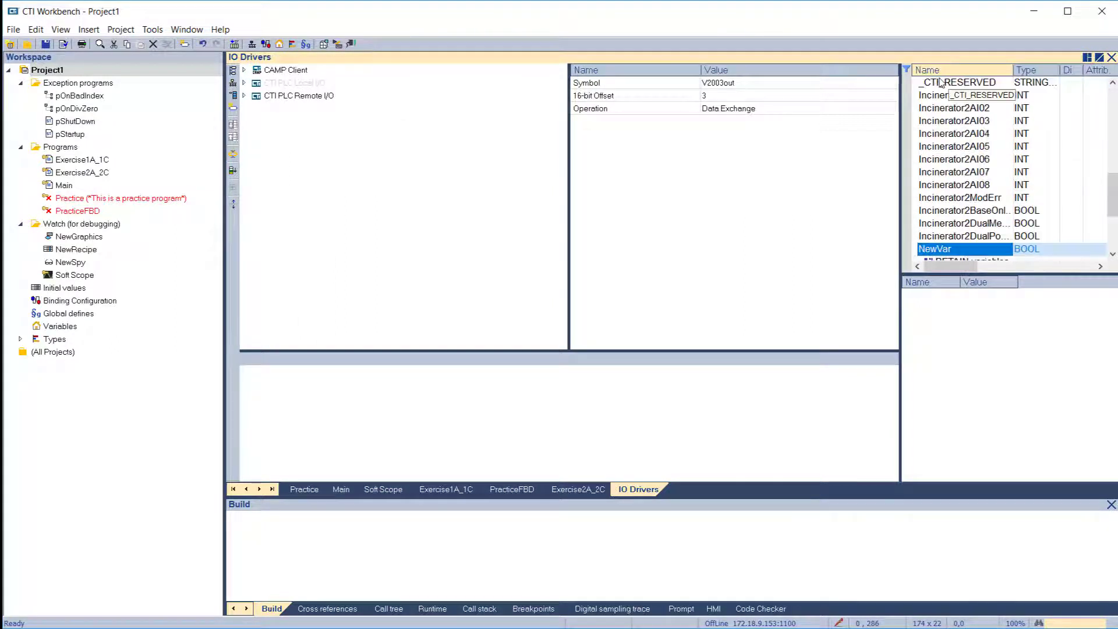
text(Interlock)
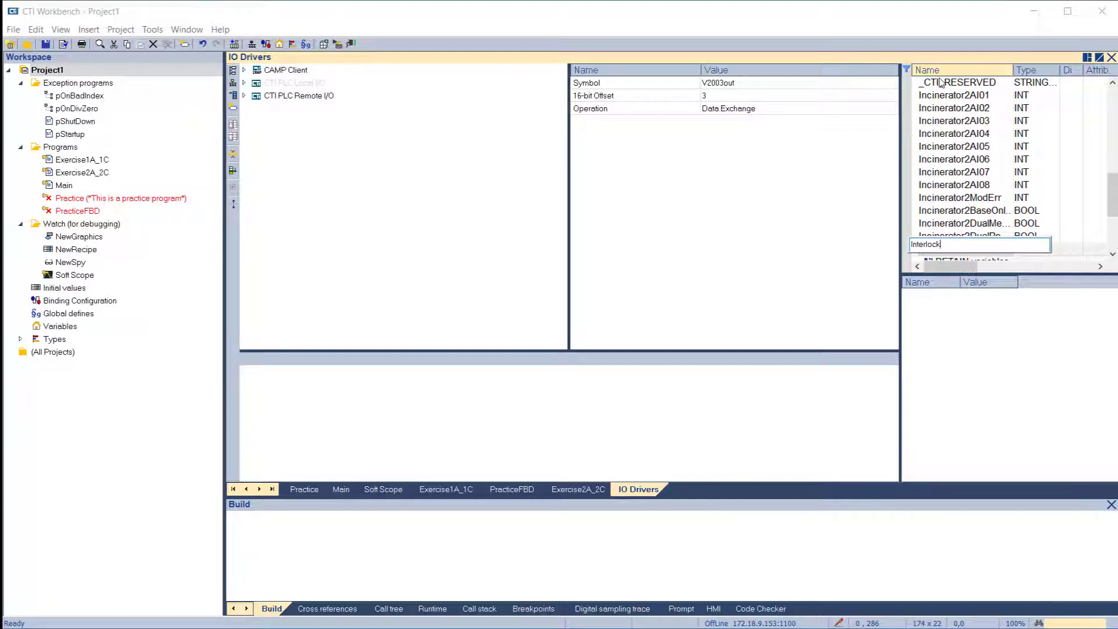
key(Return)
- Declare a new global variable named Setpoint6 and set its type to REAL
key(Insert)
text(Setpoint6)
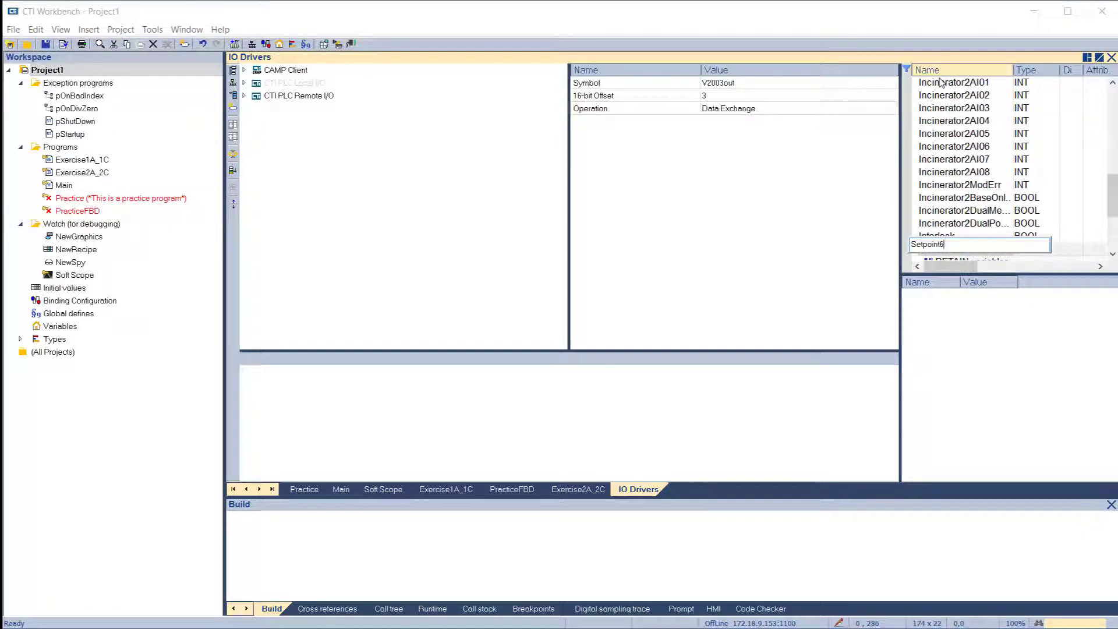
key(Return)
click(1039, 249)
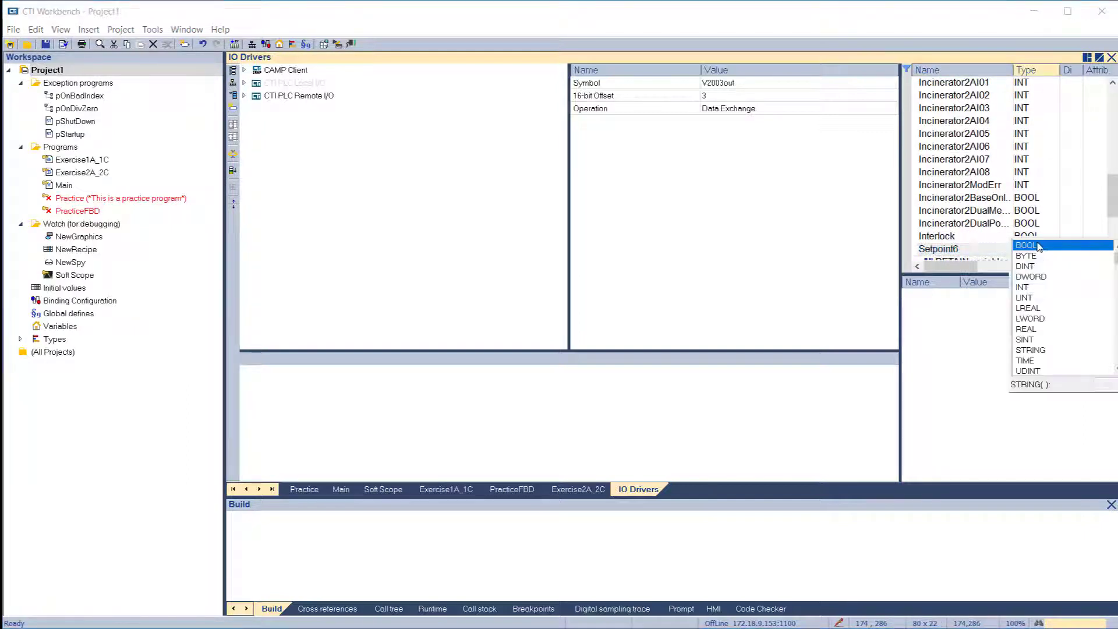
click(1035, 340)
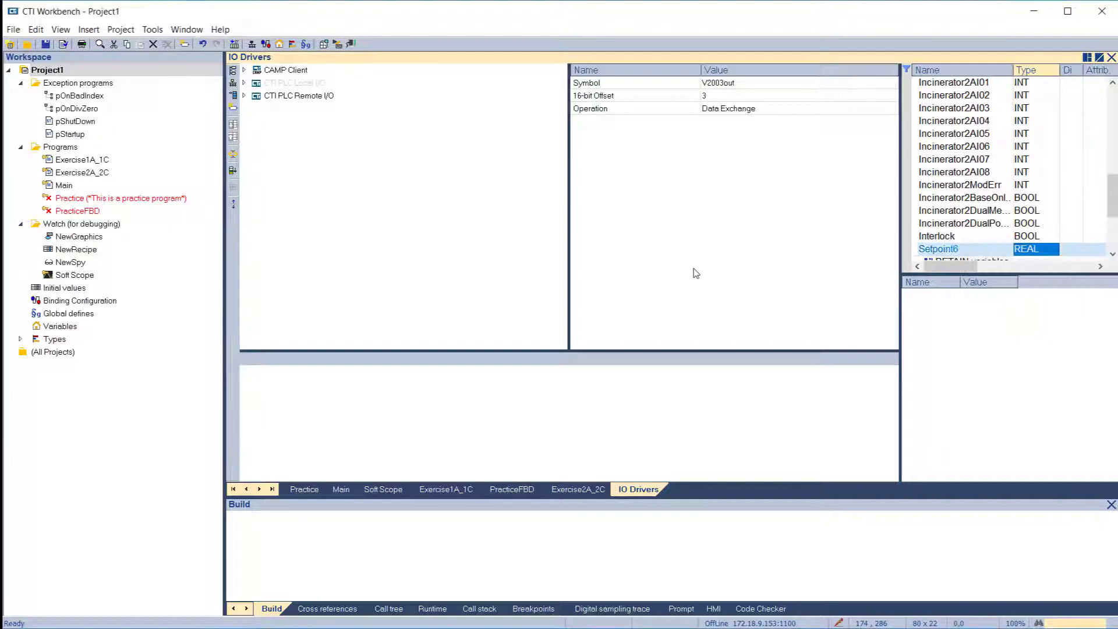
- Add a CTI 2500 Data Cache configuration to the I/O drivers
click(234, 70)
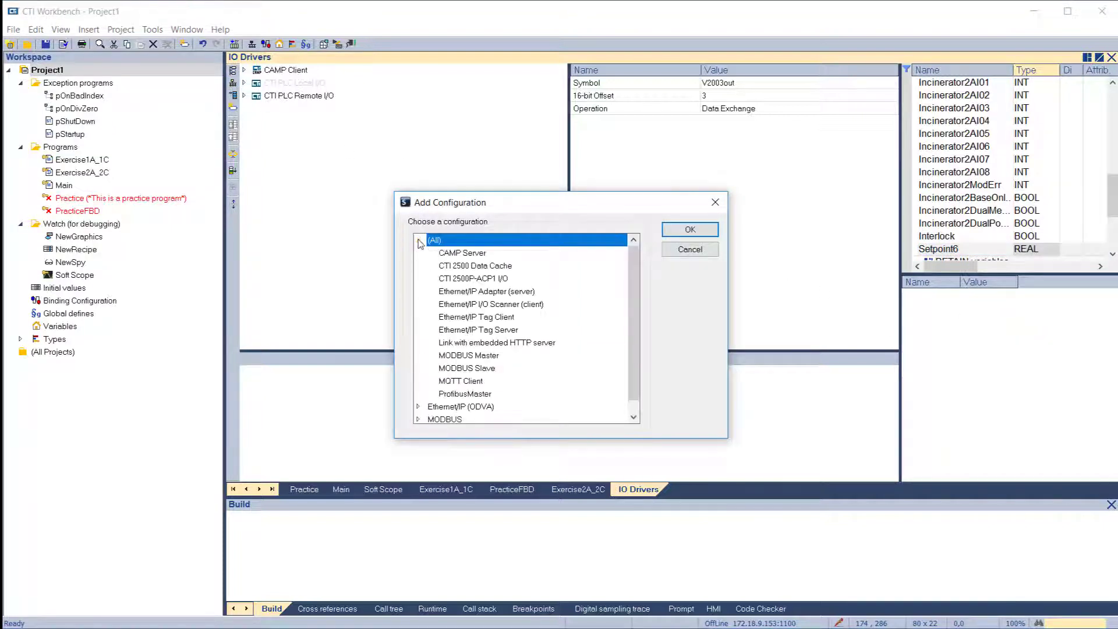
click(453, 267)
click(702, 230)
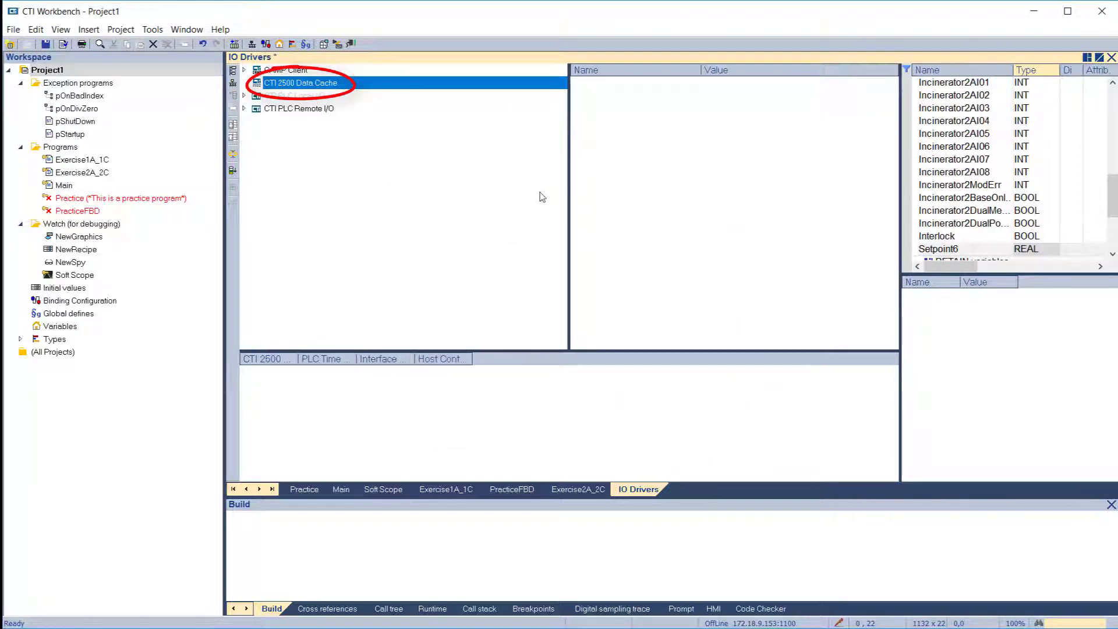
- Add a CTI 2500 PLC to the data cache with IP address 172.18.9.141 and Host Controller Connection Status Bit 1
click(233, 85)
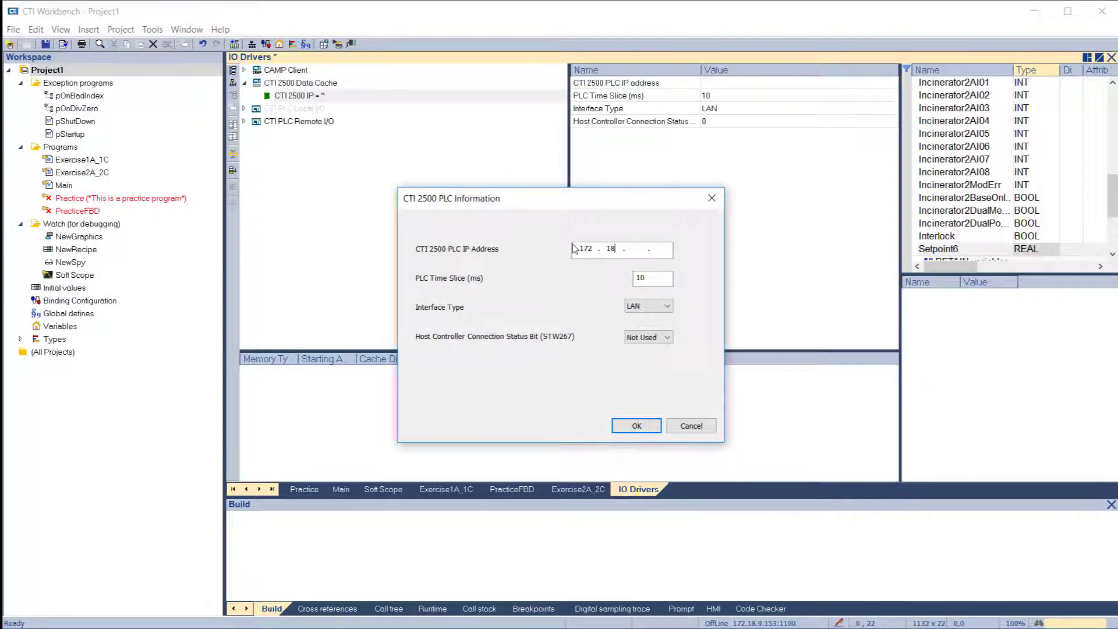
text(172.18.9)
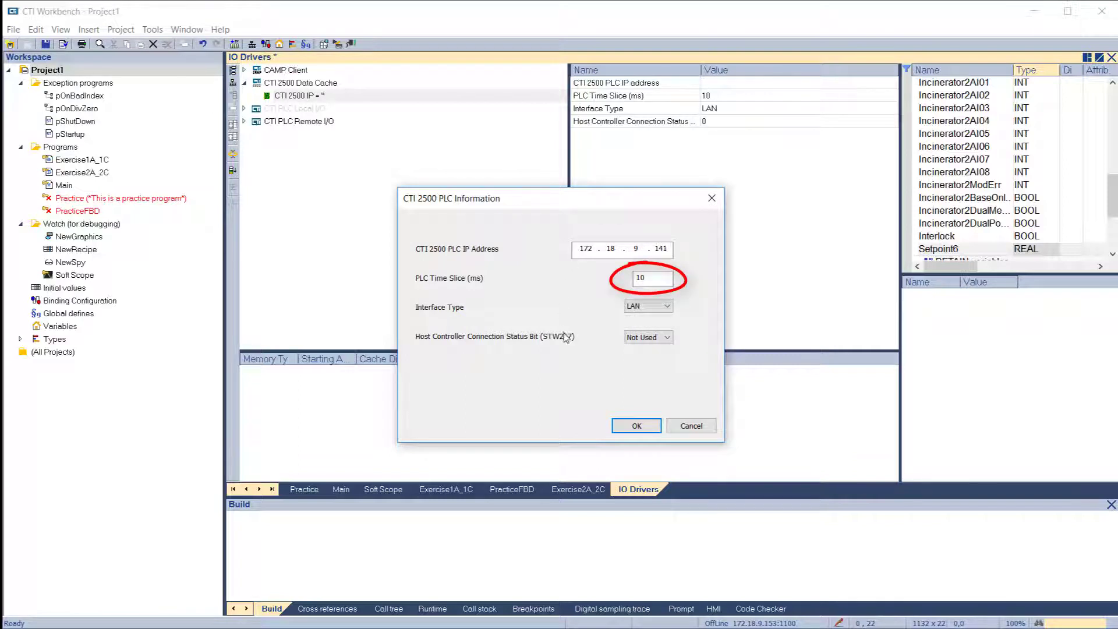
click(668, 339)
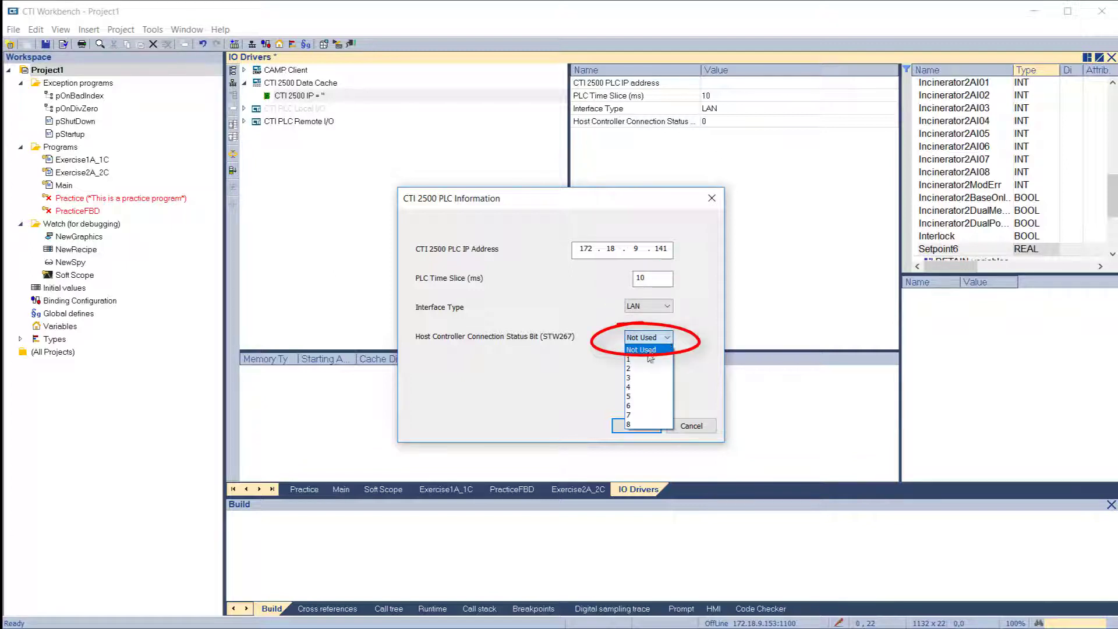
click(646, 360)
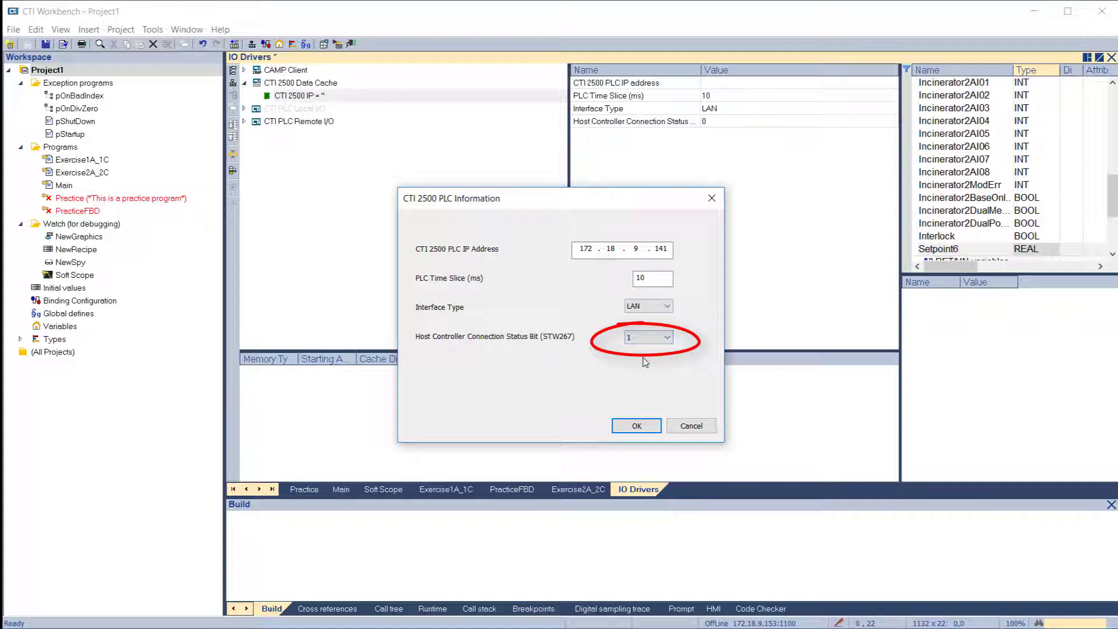
click(636, 425)
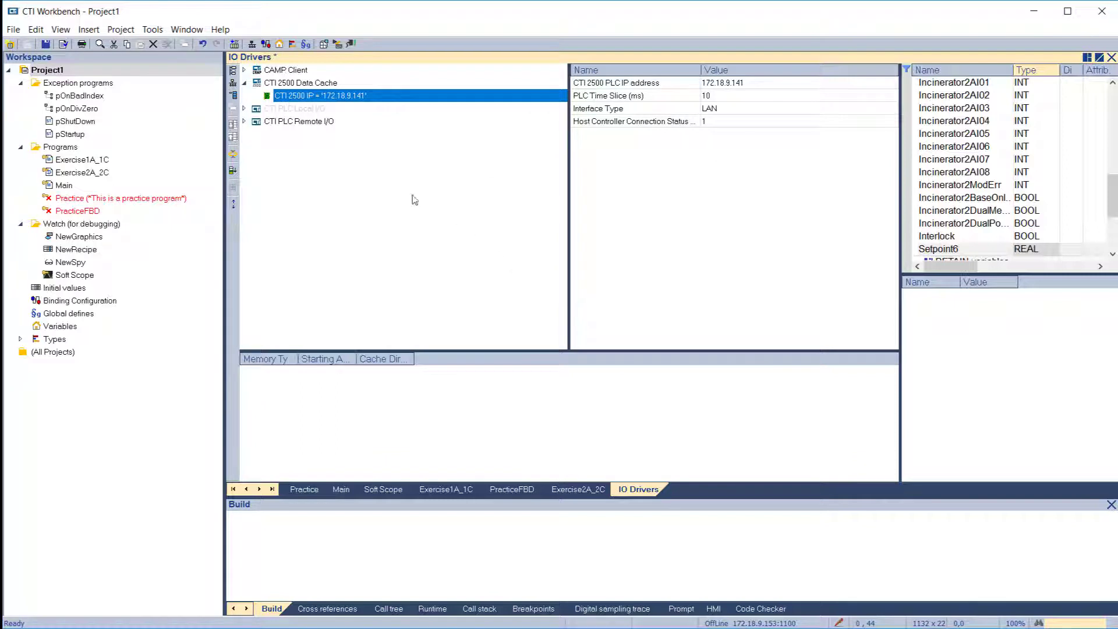
- Add a Control Relay (C) [BOOL] data block starting at address 460 to the PLC and map the Interlock variable to it
click(234, 97)
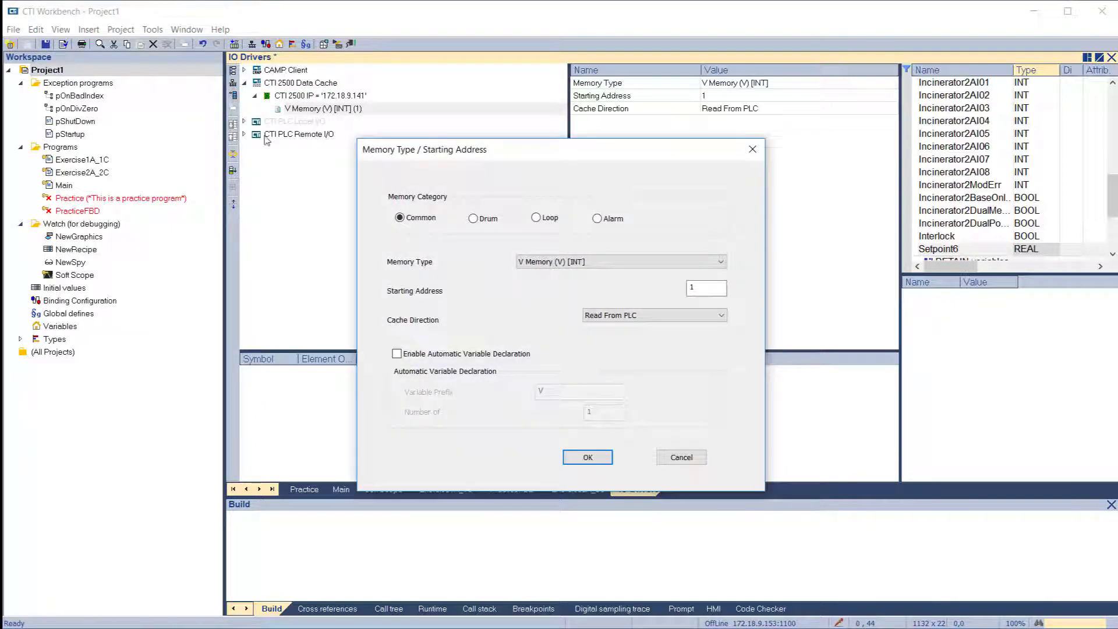
click(604, 264)
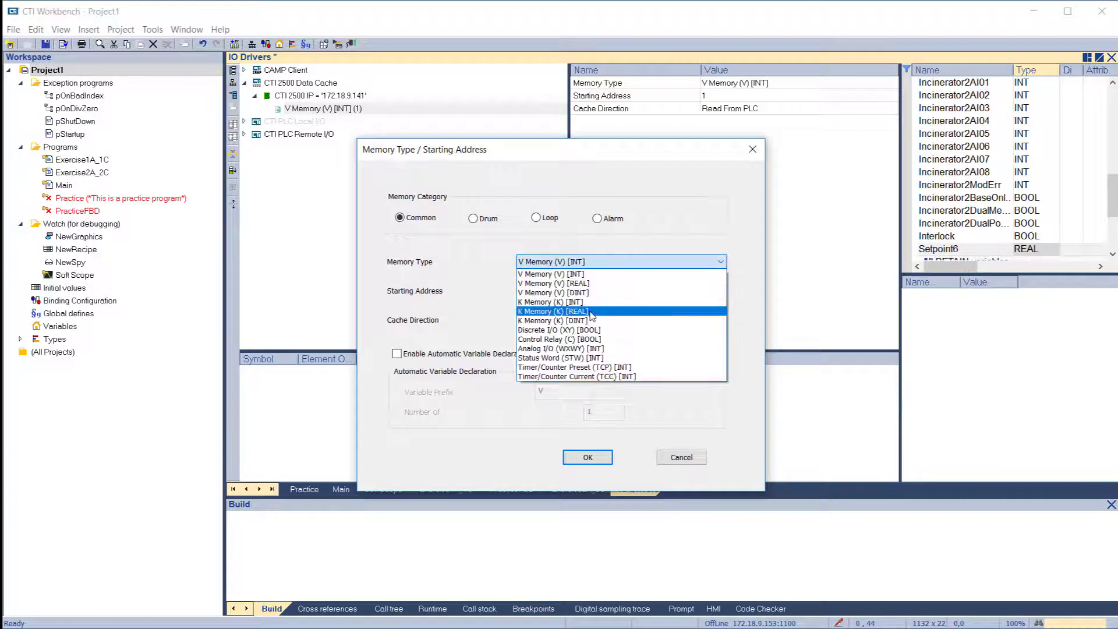
click(581, 339)
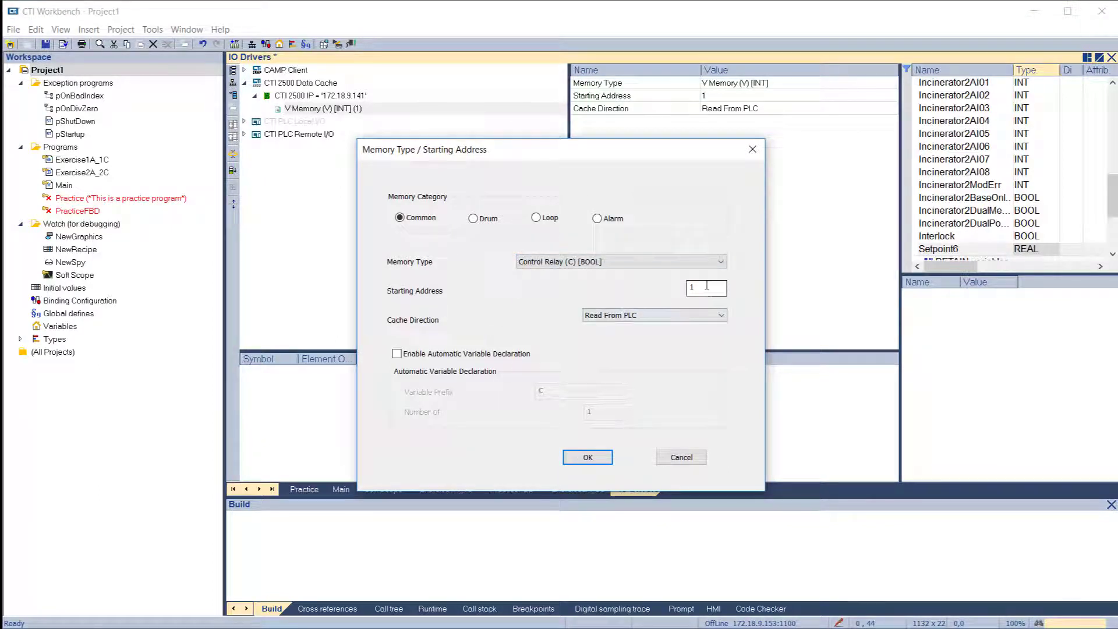
drag(705, 286, 687, 286)
text(460)
key(Tab)
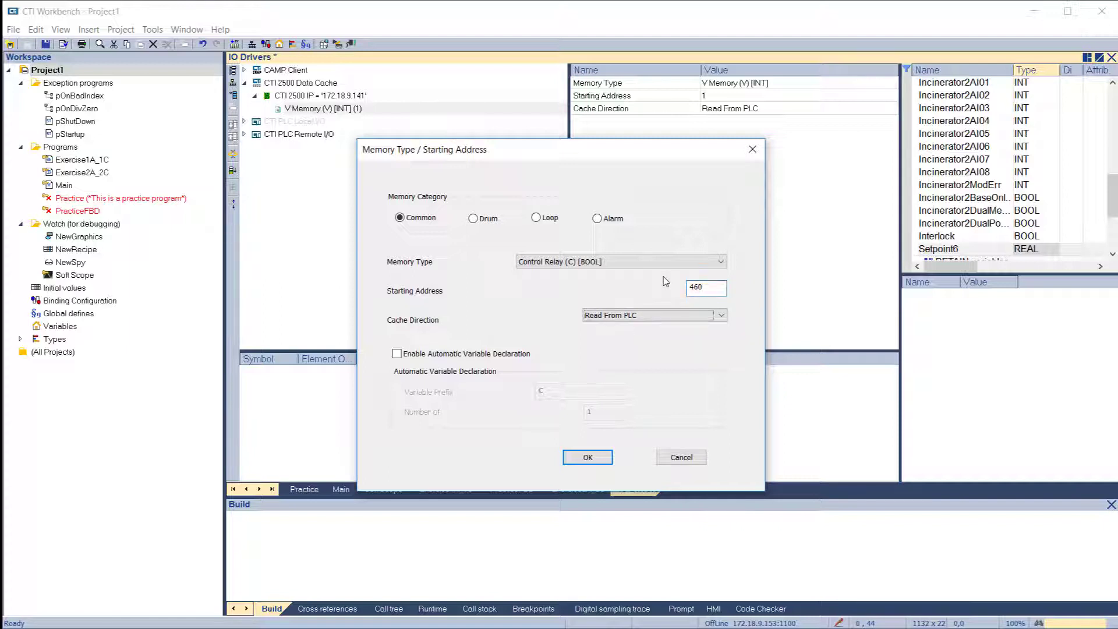
click(589, 458)
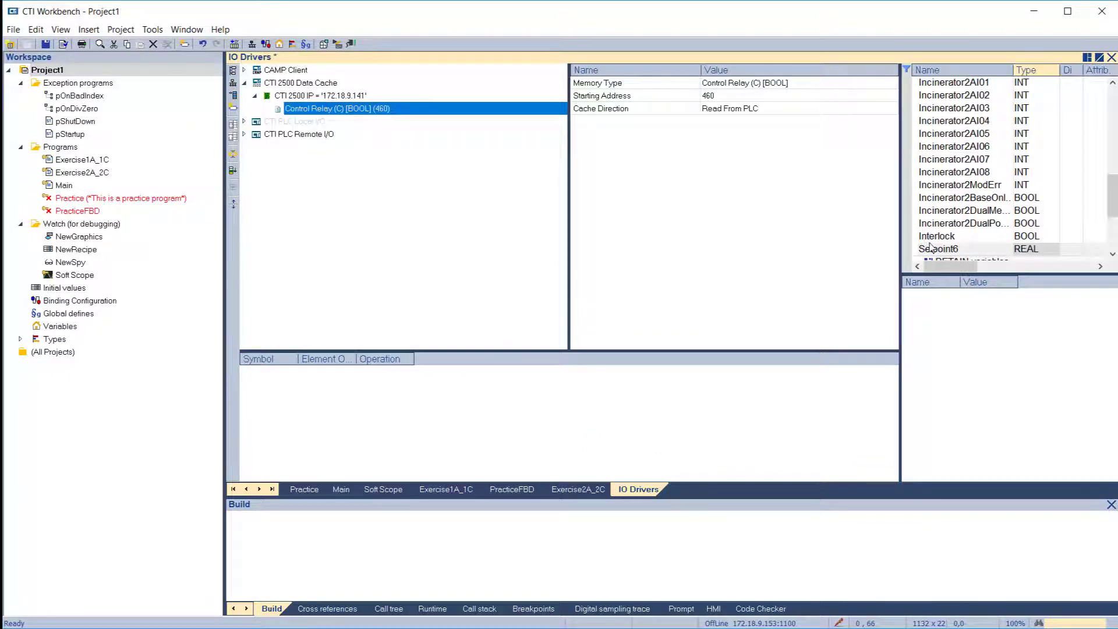
drag(933, 244, 466, 396)
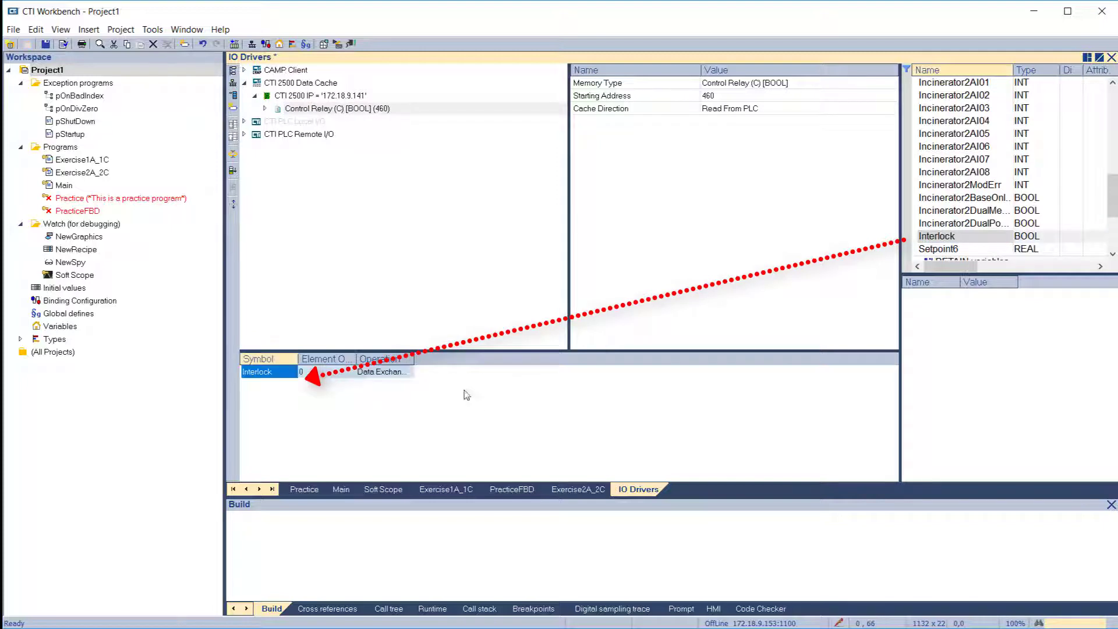
click(270, 113)
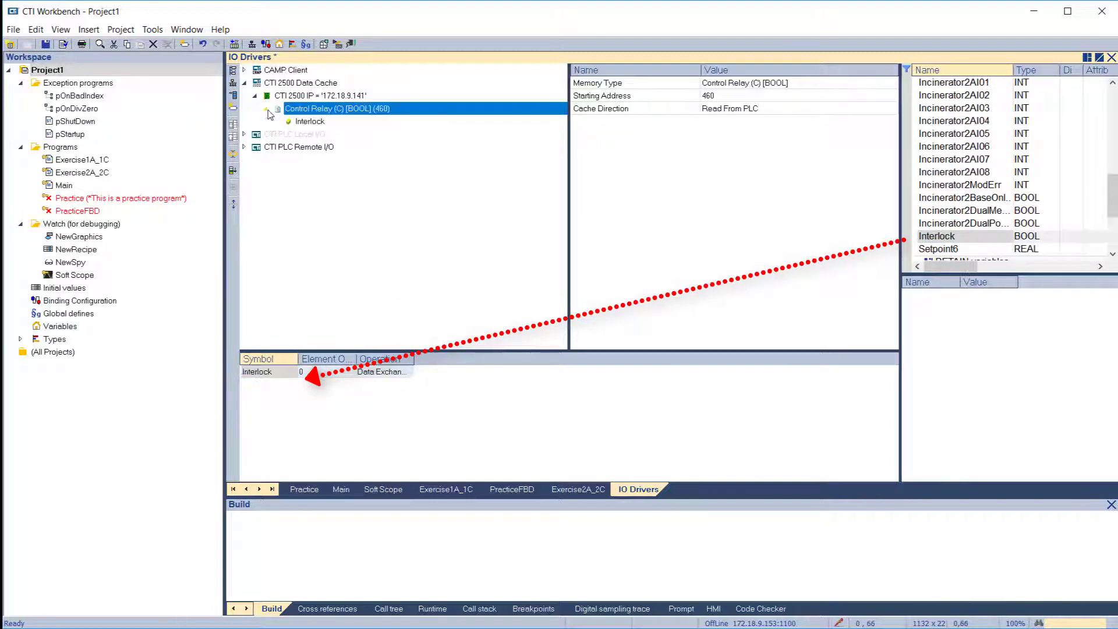
- Add a Loop Variable Set Point (LSP) [REAL] block with cache direction Write to PLC and map Setpoint6 to it
click(234, 95)
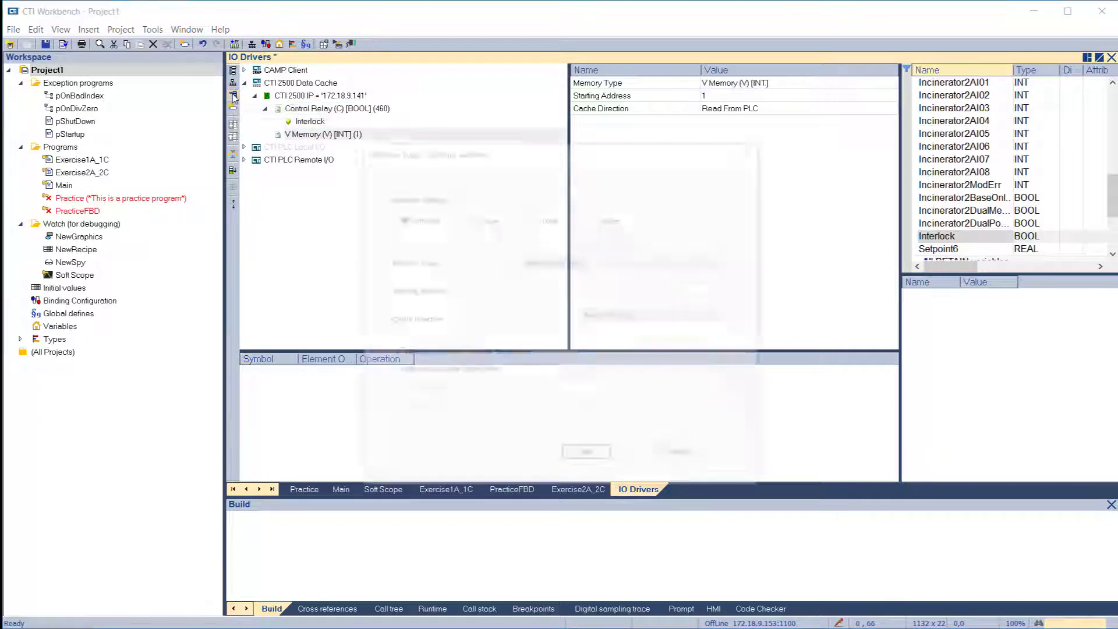
click(536, 217)
click(584, 262)
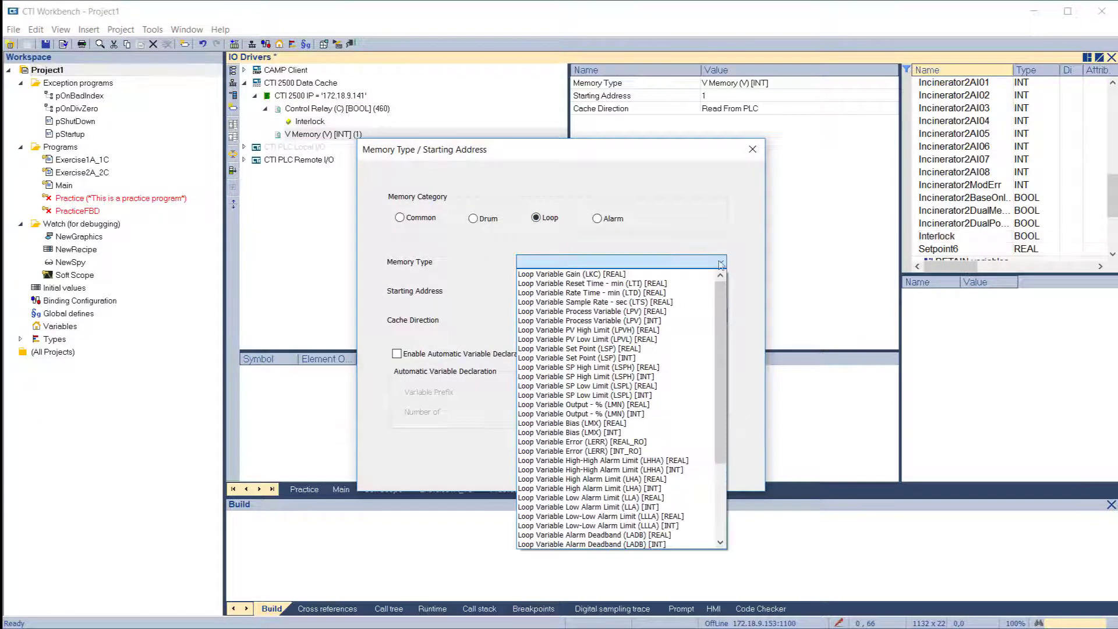
click(591, 349)
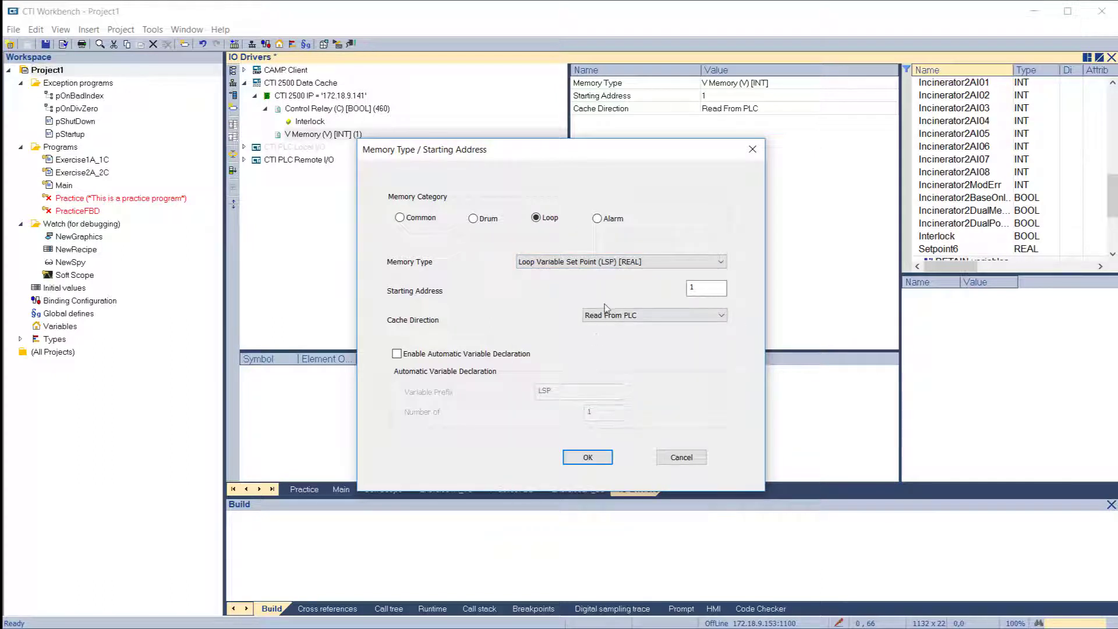
click(606, 318)
click(609, 337)
click(587, 458)
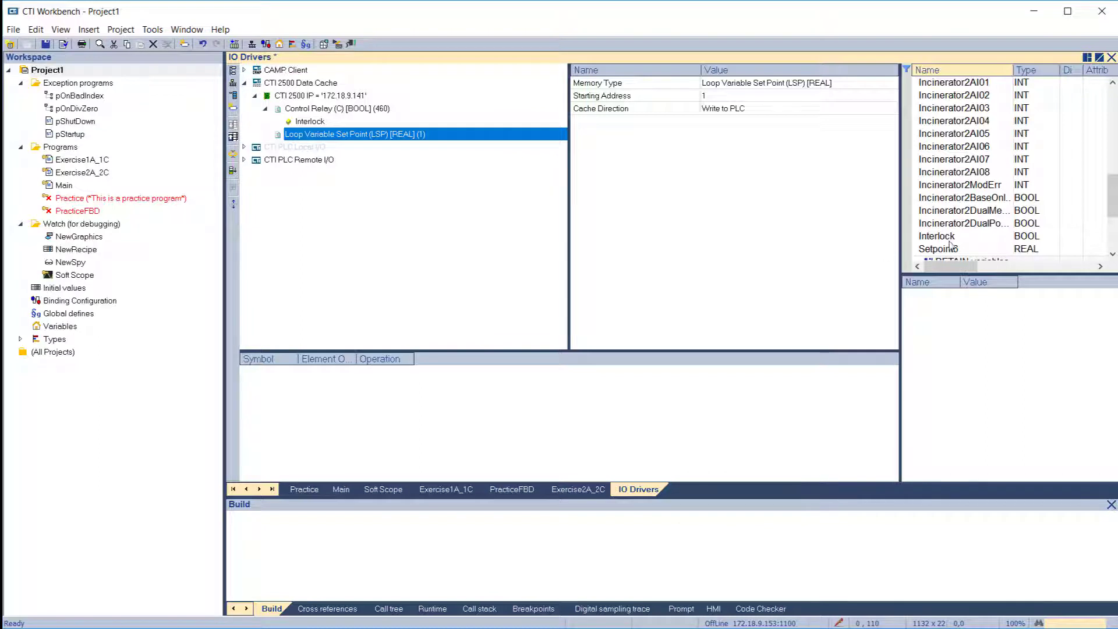
drag(941, 251, 368, 458)
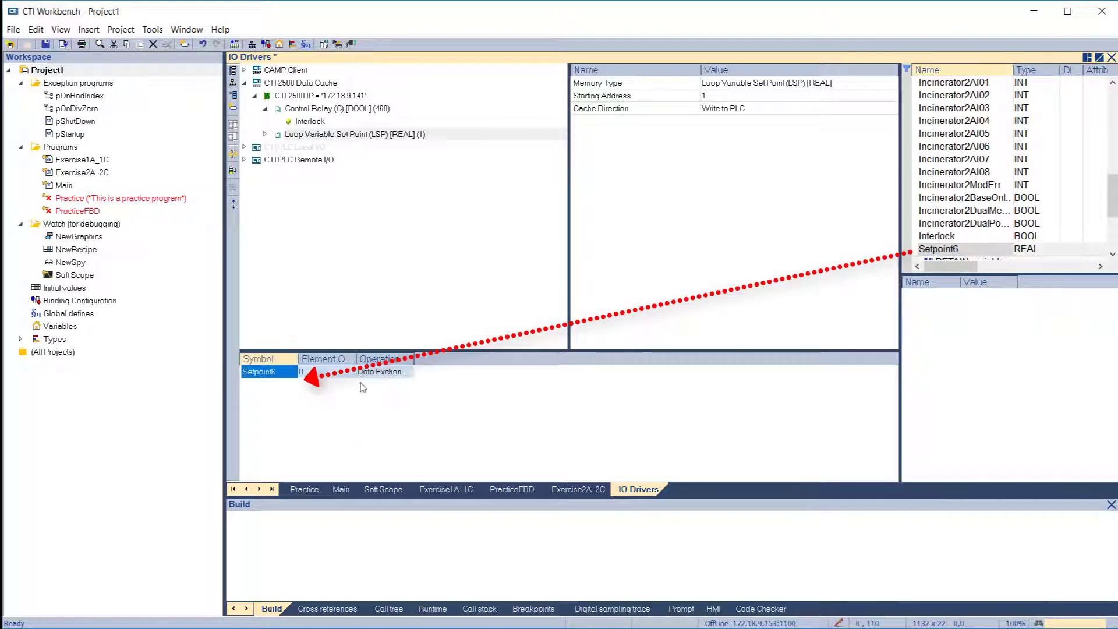
click(265, 134)
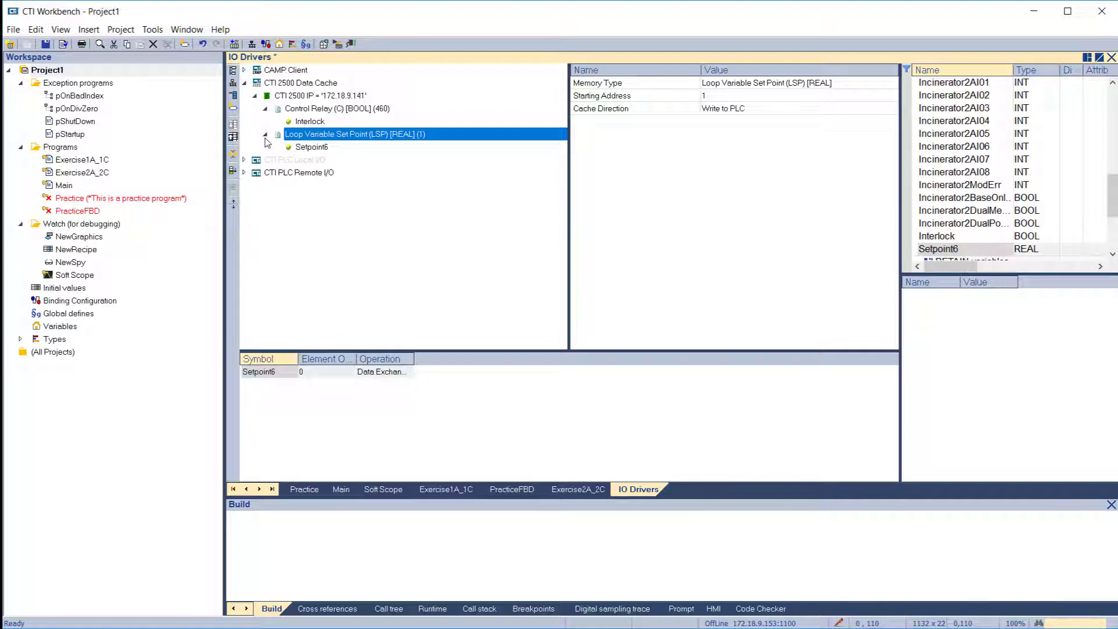
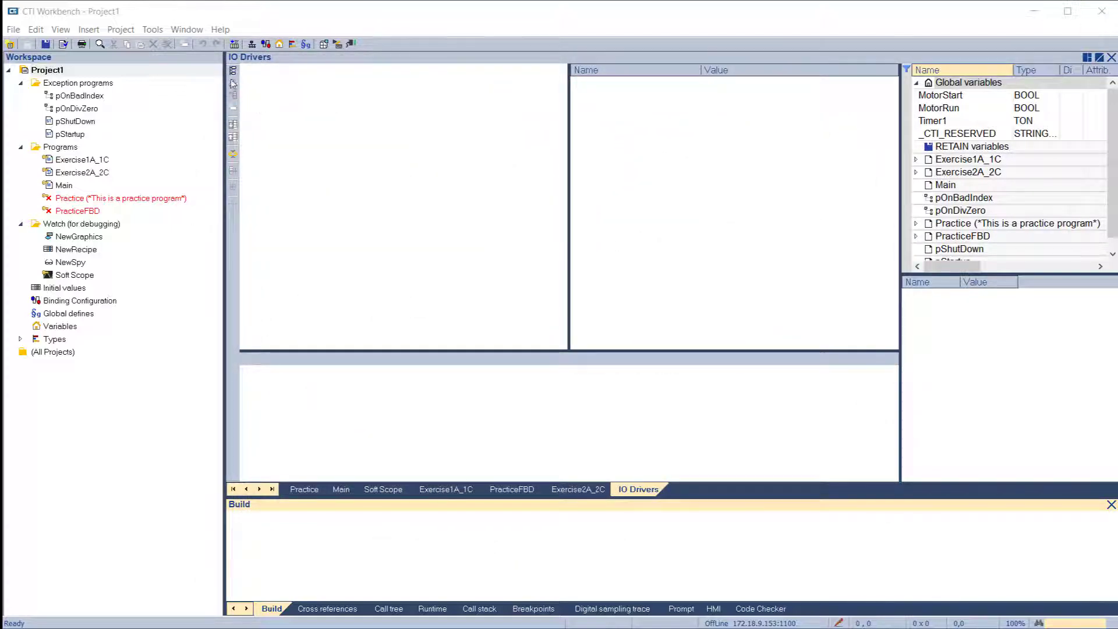
- Add a CTI PLC Local I/O configuration to the empty I/O drivers of Project1
click(233, 70)
click(417, 240)
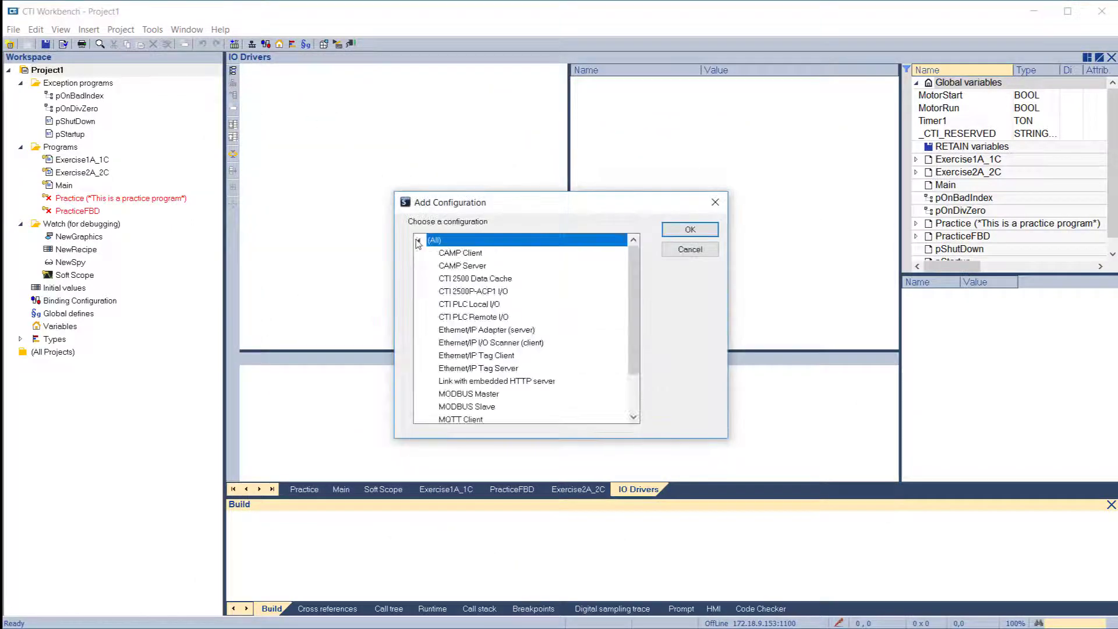
click(470, 304)
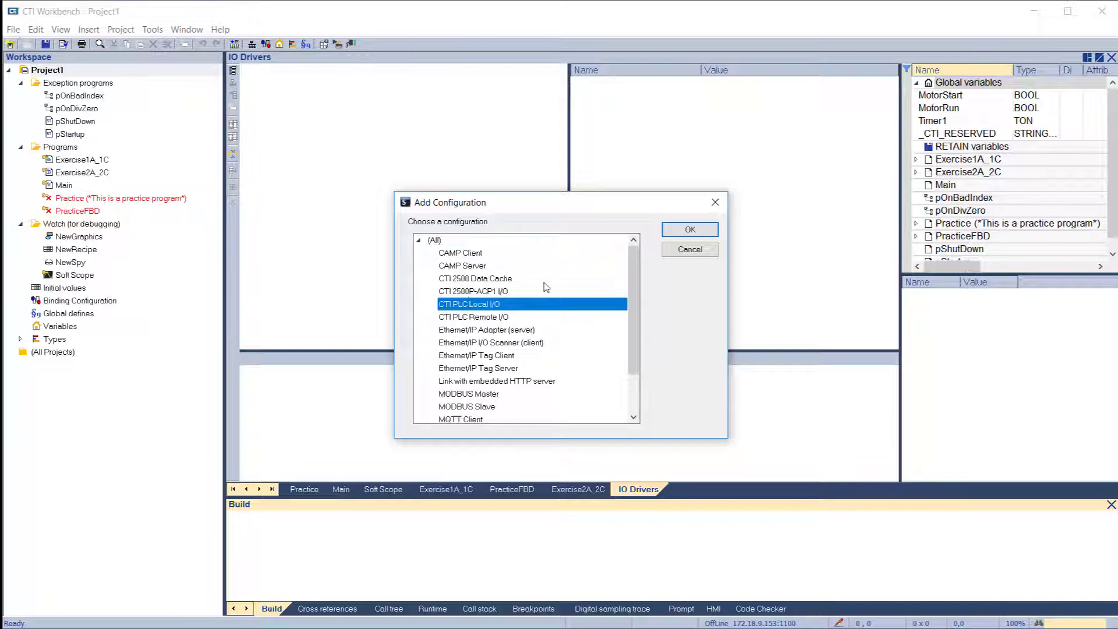
click(679, 233)
- Add a Local Base with a CTI 2589/A/B 32Pt Universal Digital Input in slot 1, auto-filling its I/O mappings and creating new variables
click(234, 87)
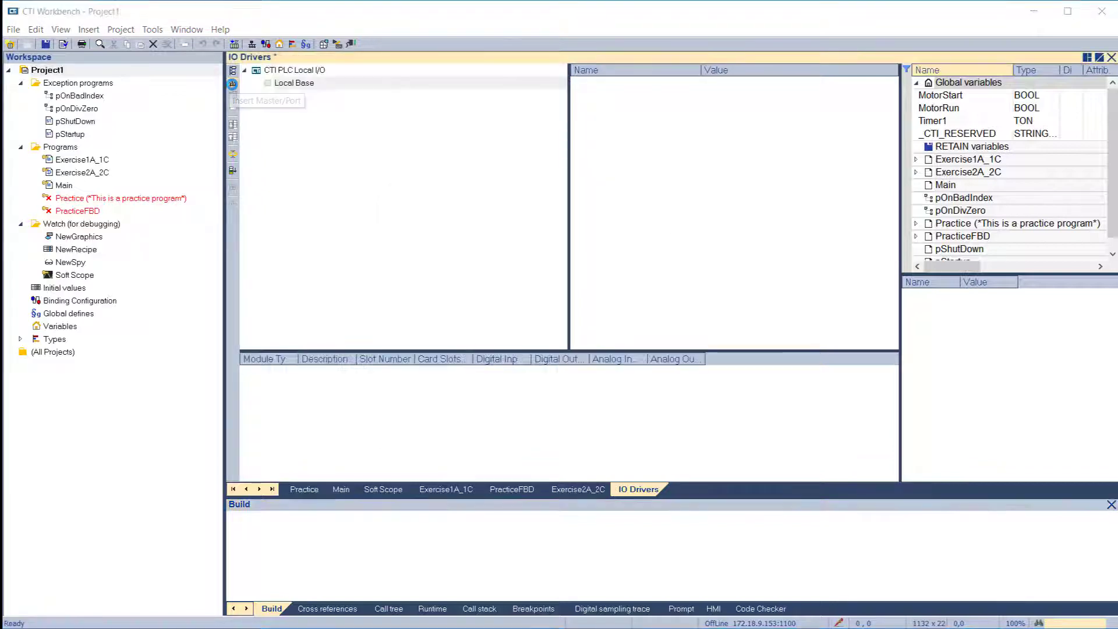
click(643, 248)
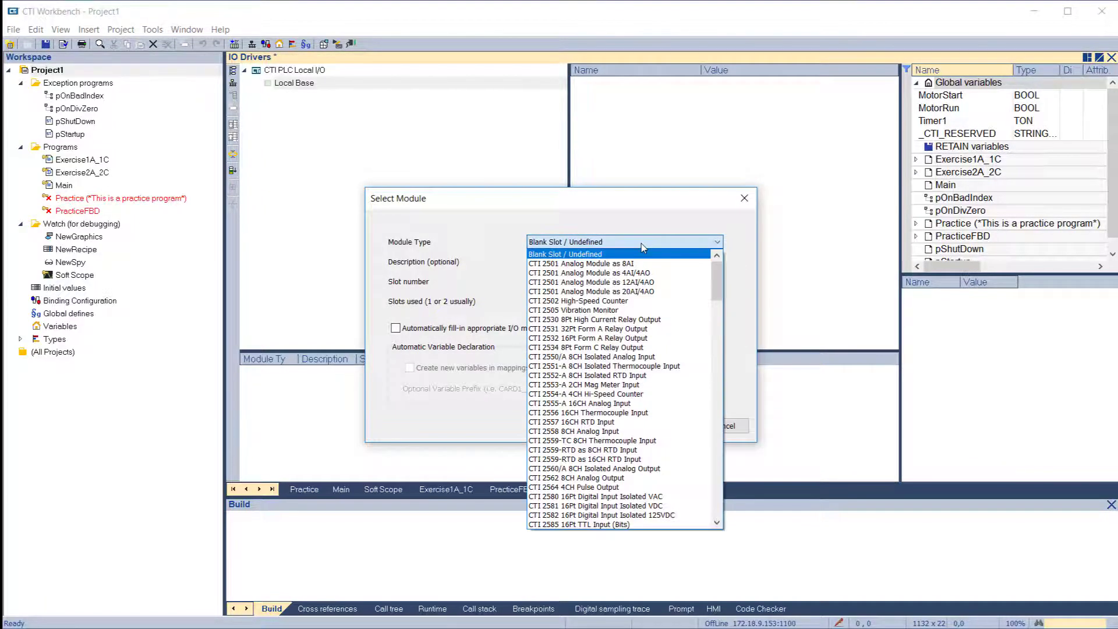
scroll(618, 400, down, 10)
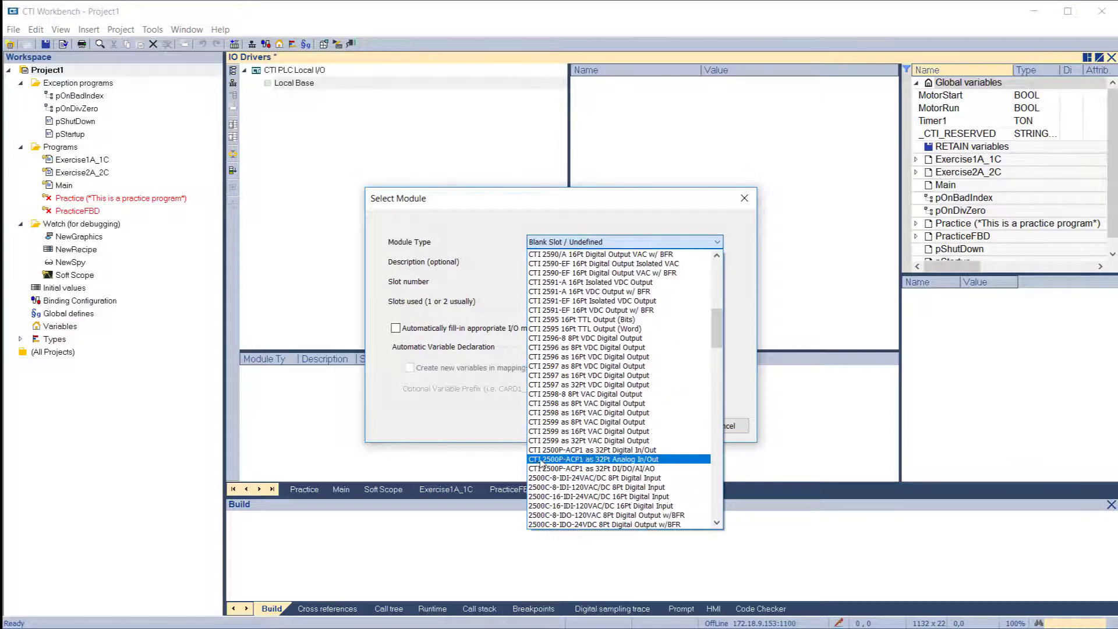
scroll(546, 274, up, 2)
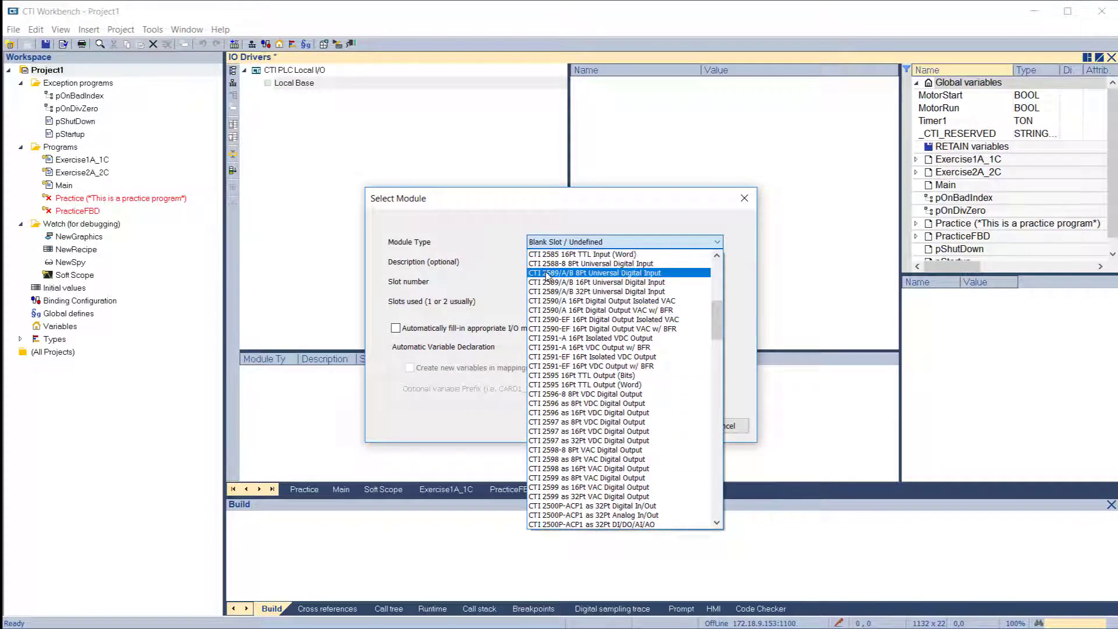
click(547, 282)
click(396, 329)
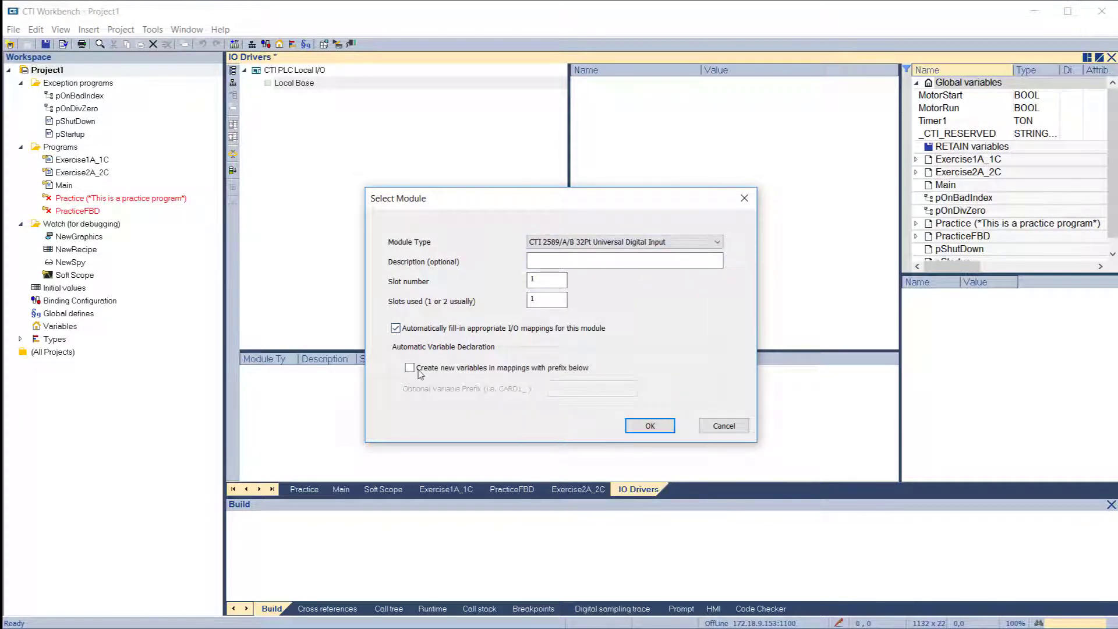
click(410, 368)
click(648, 427)
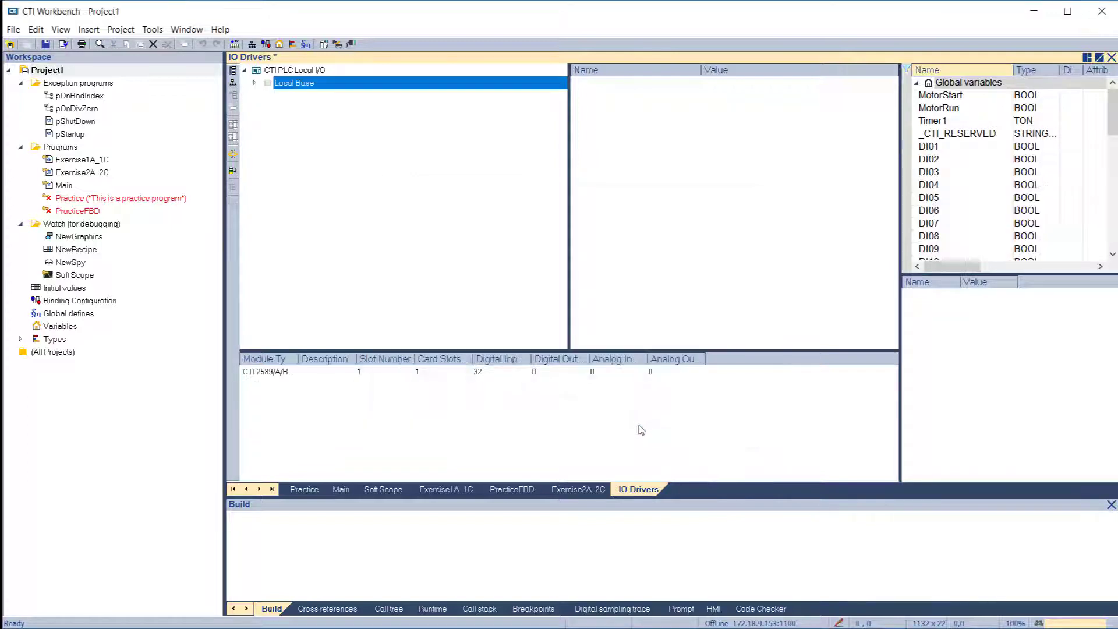
- Expand the Local Base and add a Blank Slot / Undefined entry as slot 2
click(257, 87)
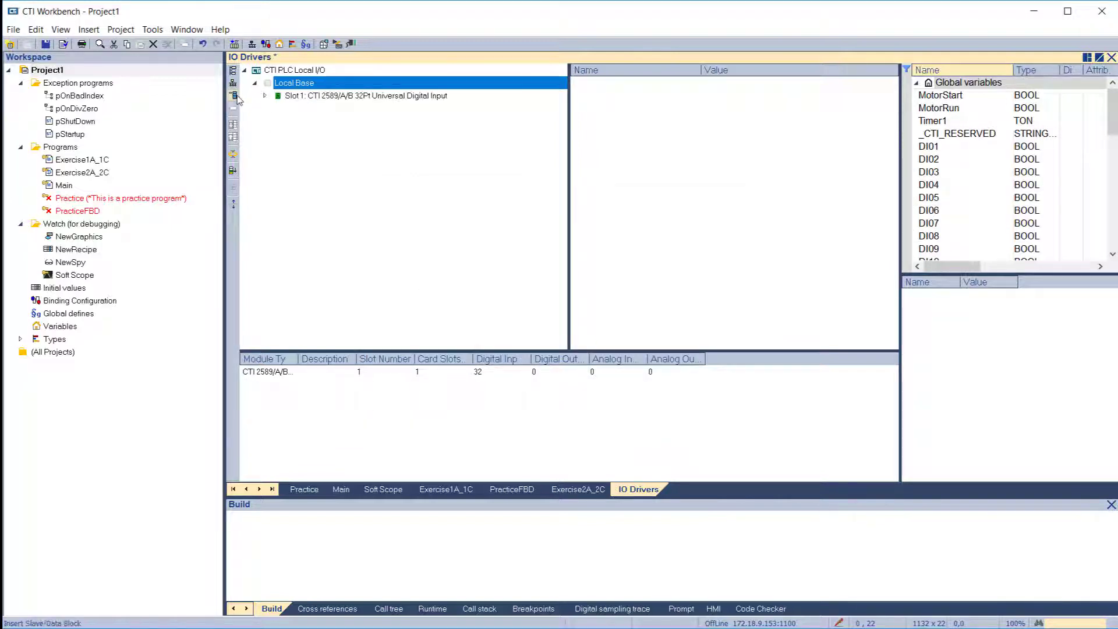
click(234, 96)
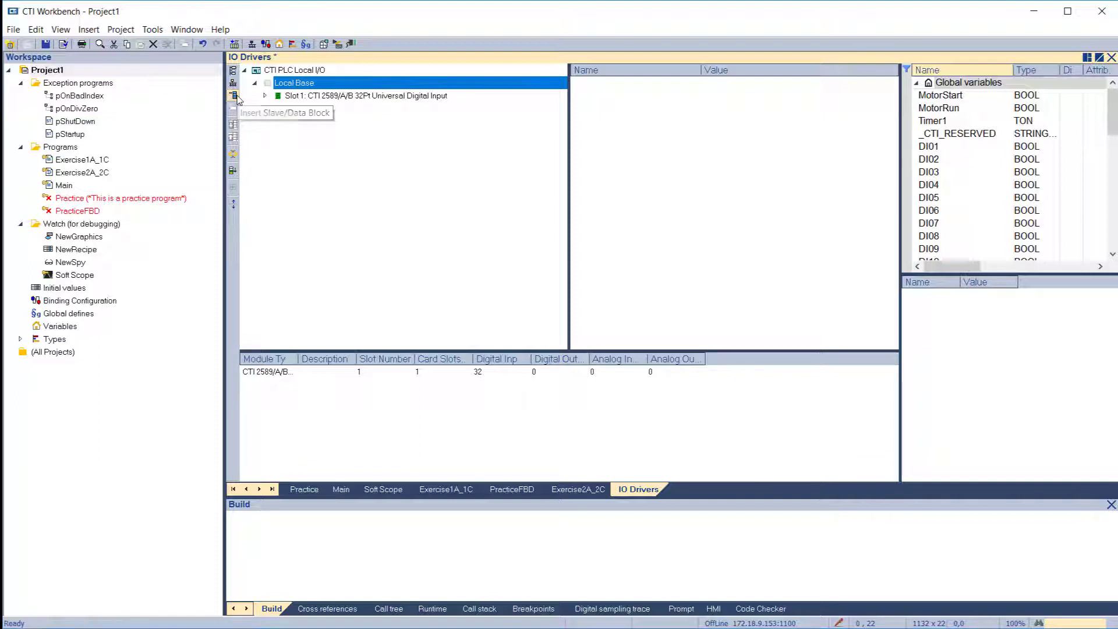
click(646, 425)
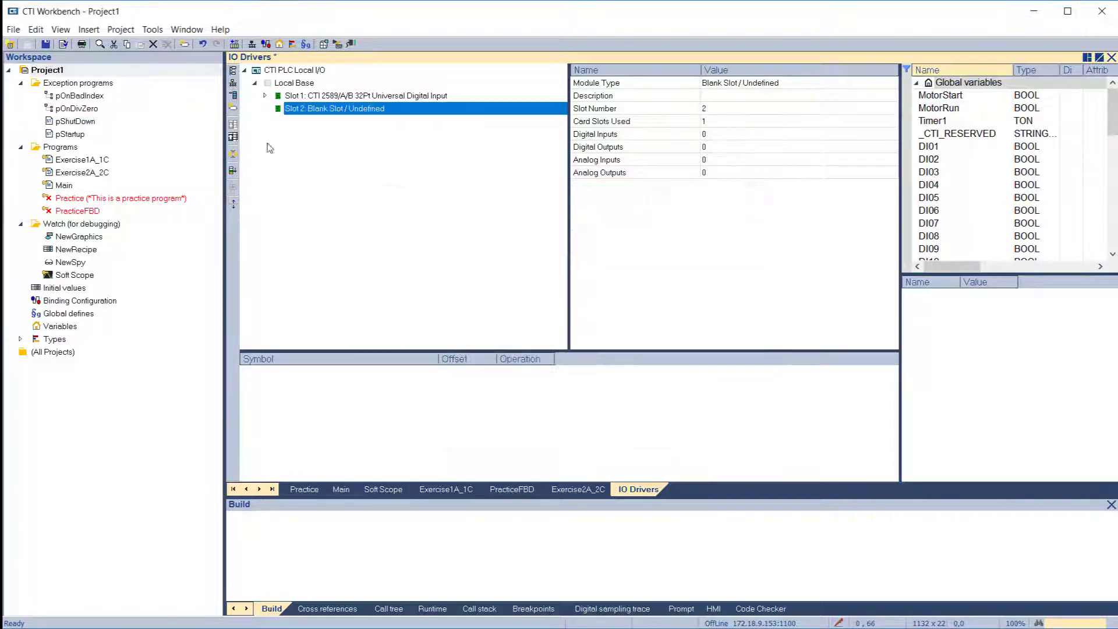
- Add a CTI 2597 as 32Pt VDC Digital Output in slot 3, with automatic I/O mappings and new variables prefixed slot3
click(233, 97)
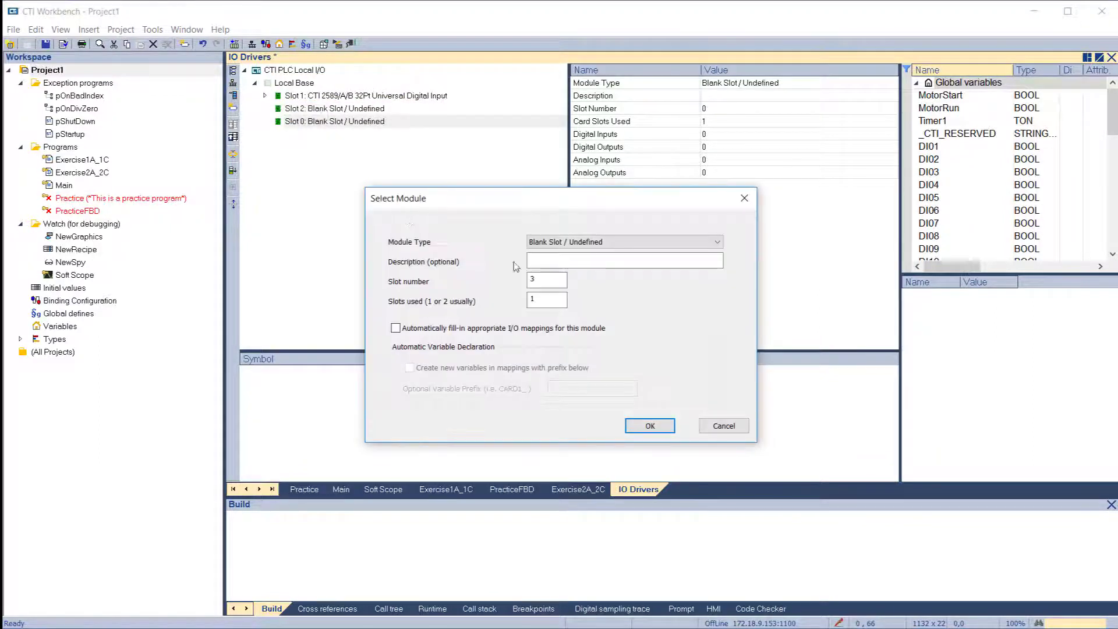
click(583, 242)
scroll(594, 350, down, 14)
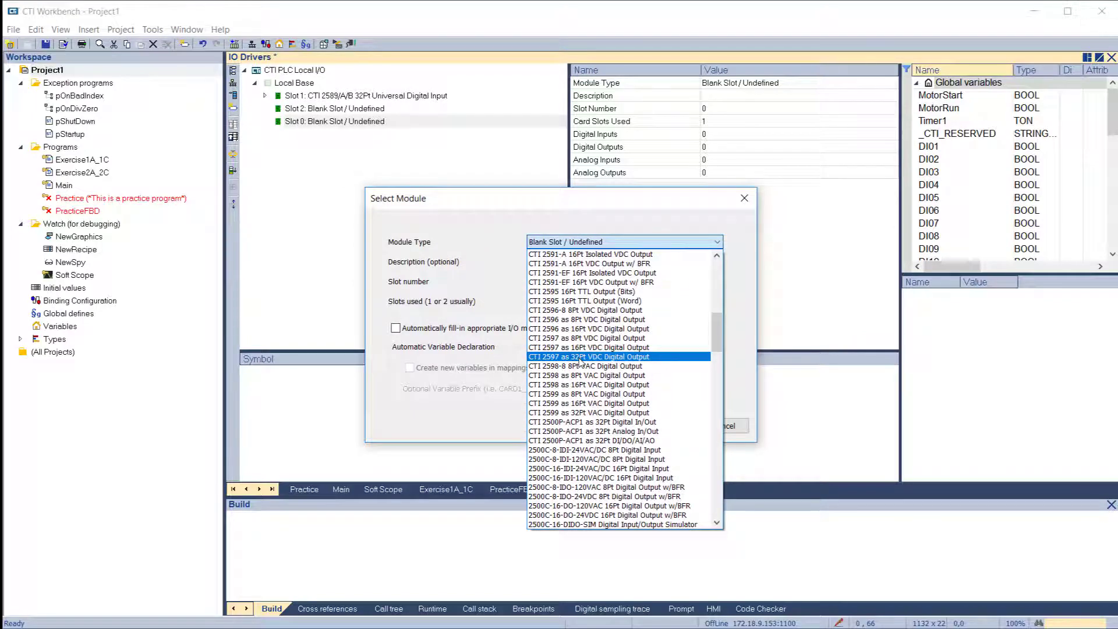
click(581, 358)
click(396, 328)
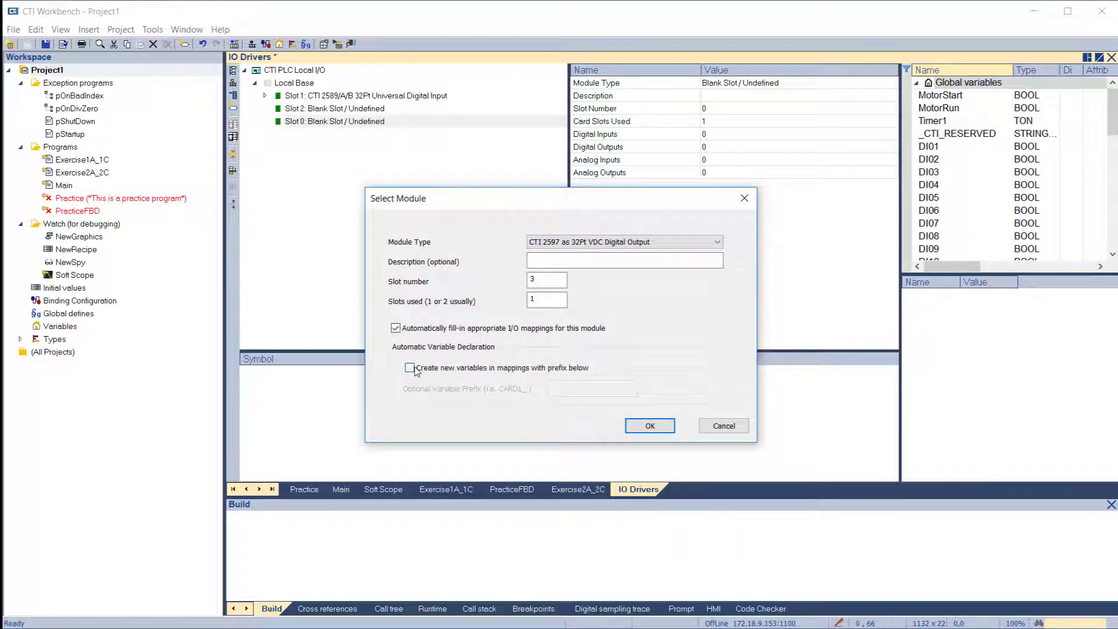
click(410, 368)
click(644, 426)
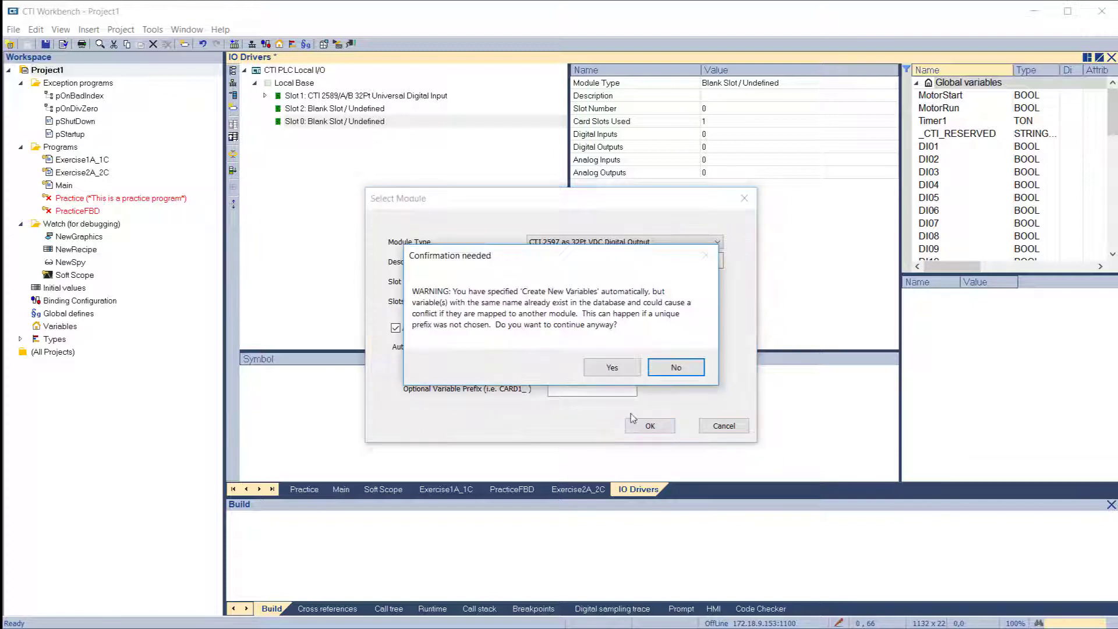
click(666, 373)
click(571, 385)
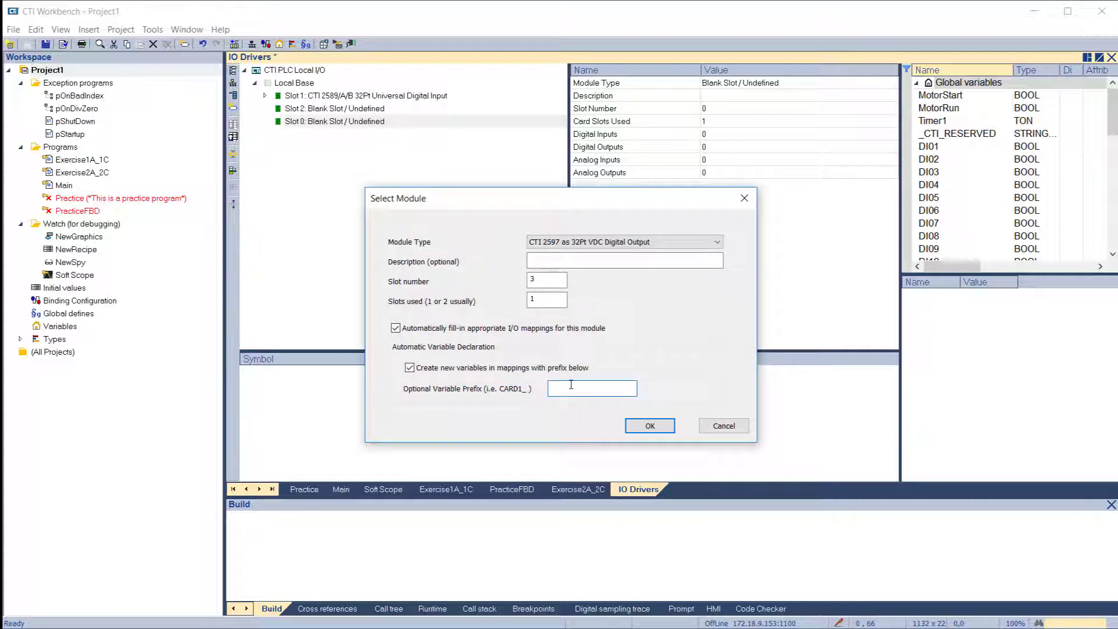
text(slot3)
key(Return)
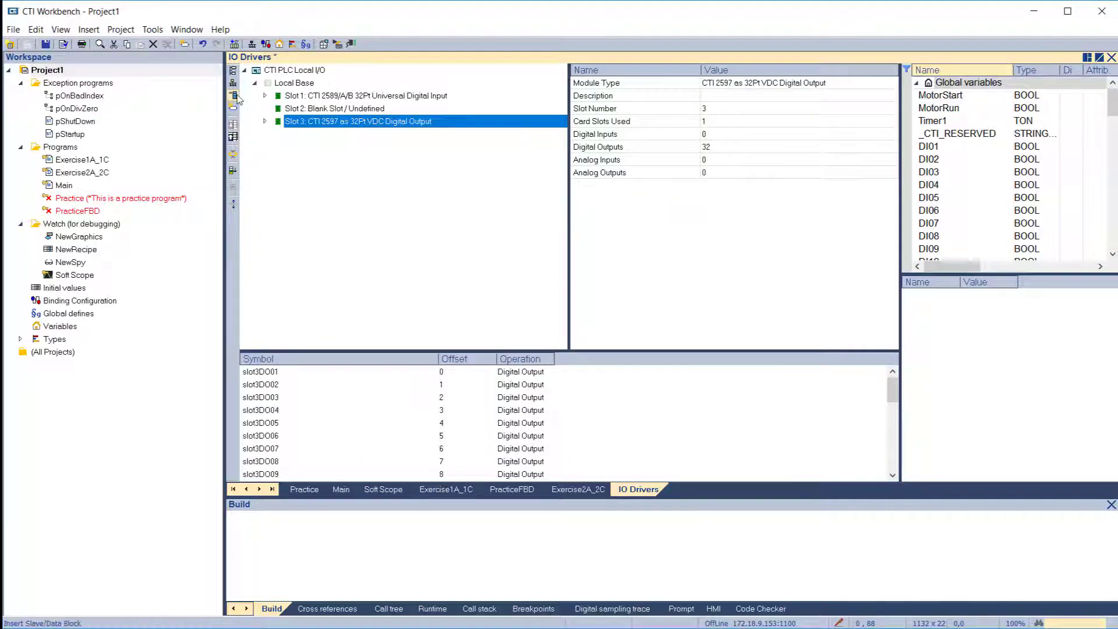
- Add a blank slot 4 and a CTI 2558 8CH Analog Input in slot 5, with automatic mappings and new variables prefixed slot5
click(233, 96)
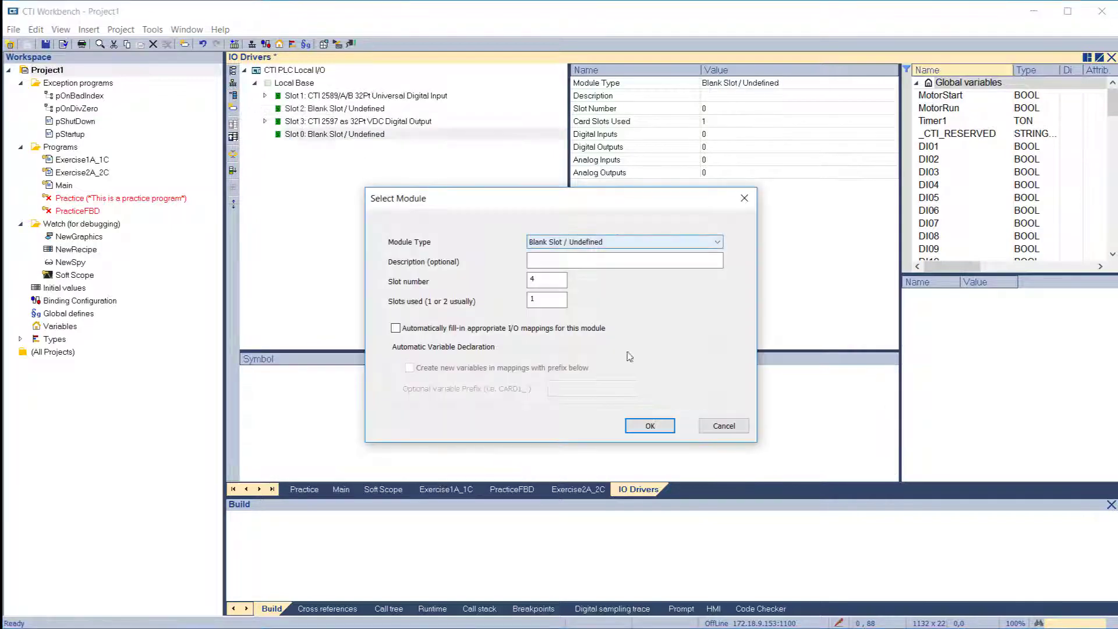
click(648, 426)
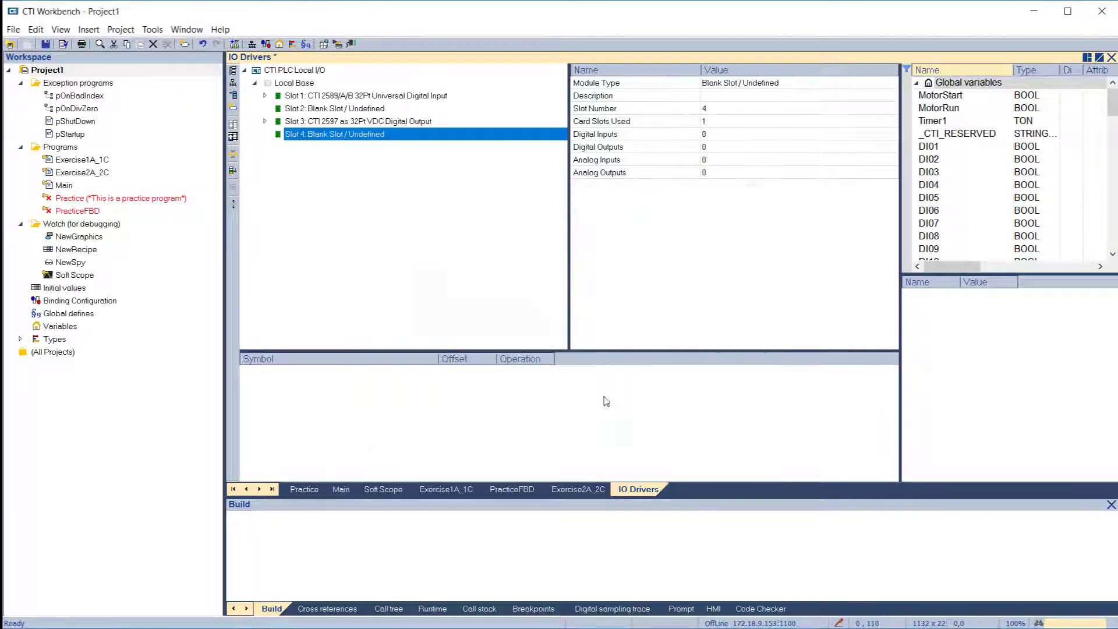
click(233, 96)
click(570, 244)
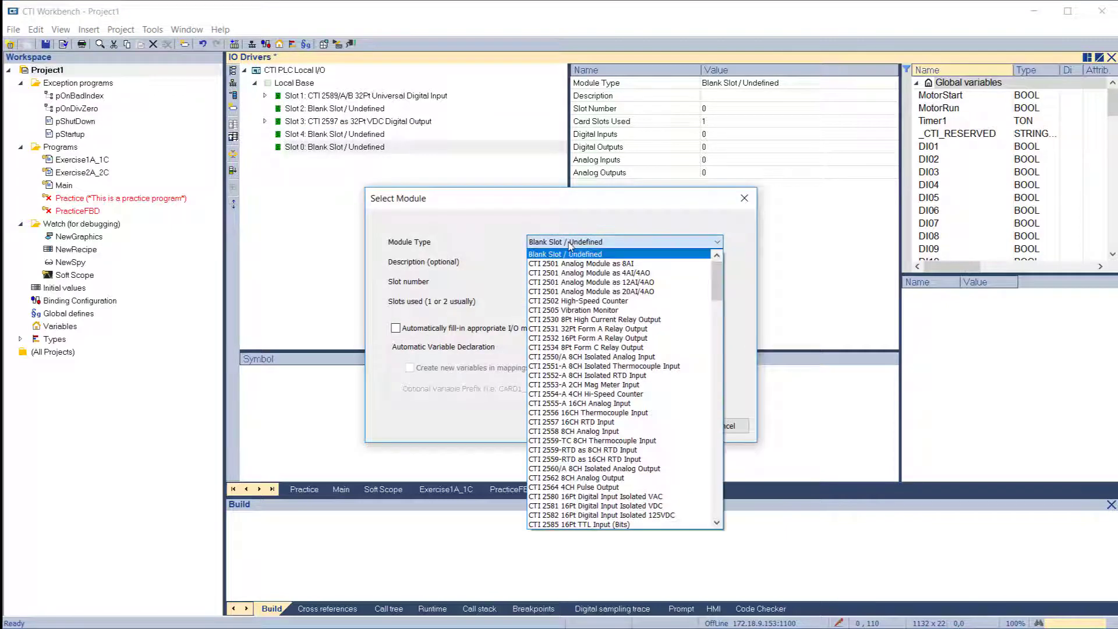
click(579, 434)
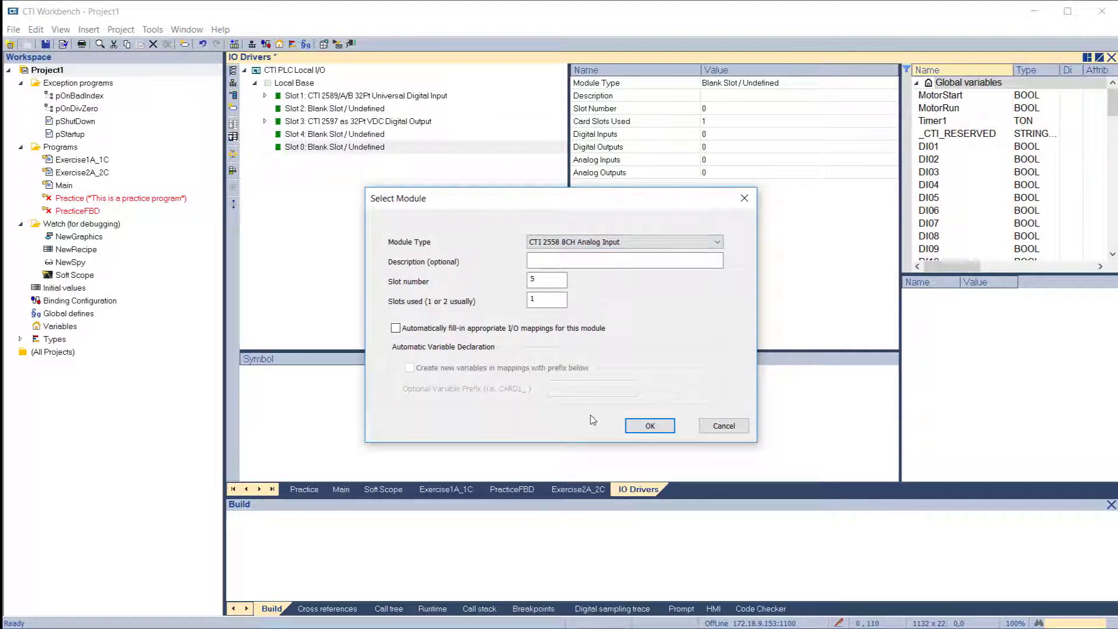
click(395, 328)
click(410, 367)
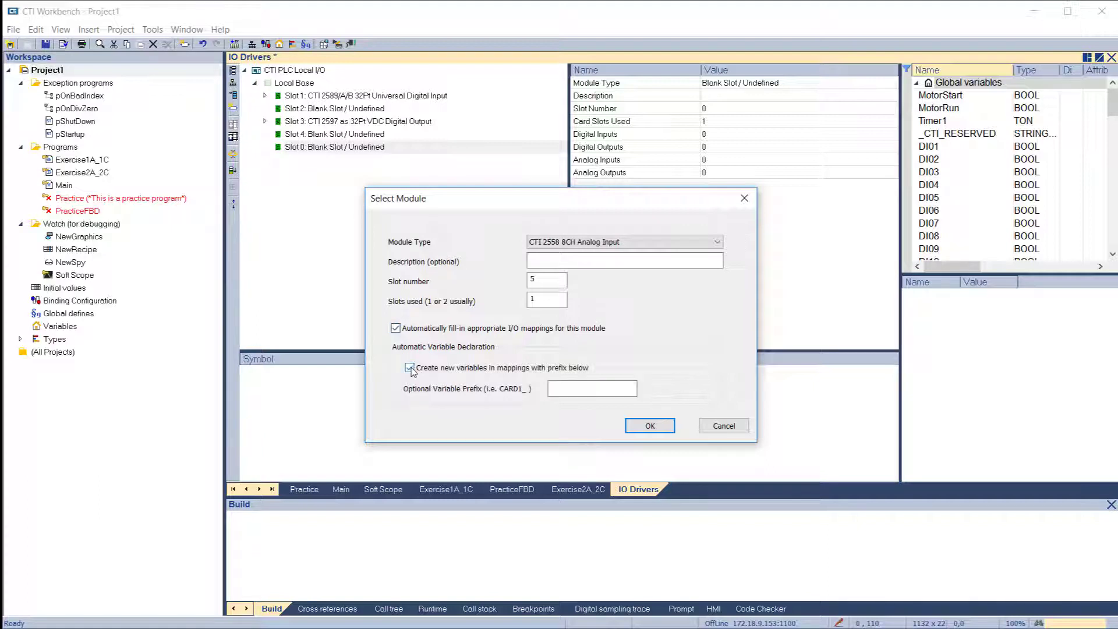
text(slot5)
key(Return)
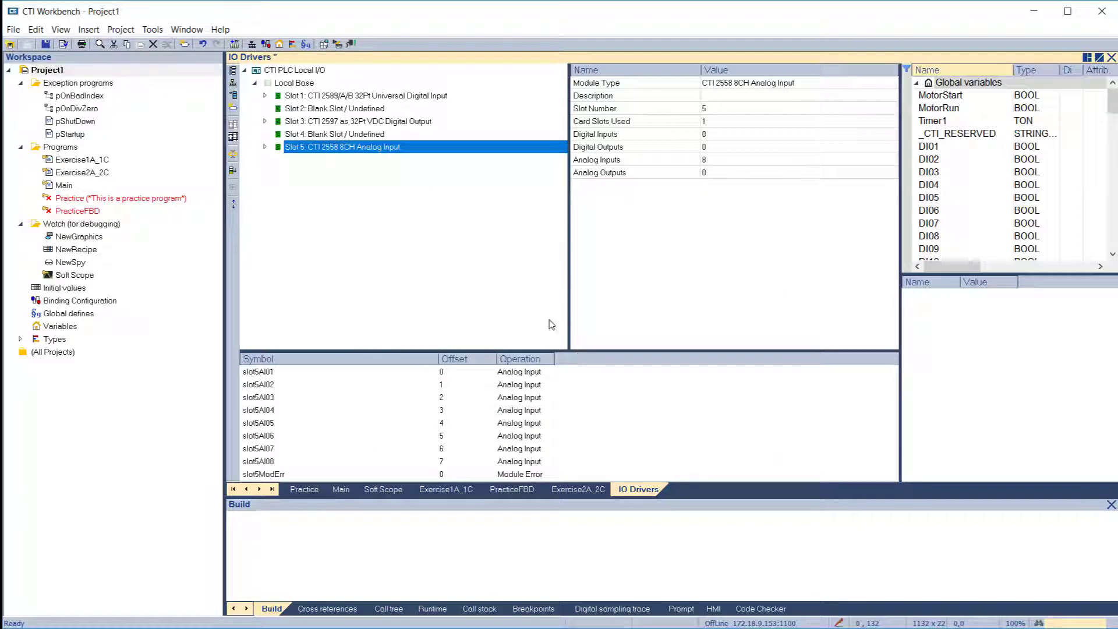
- Add a CTI 2558 8CH Analog Input in slot 6, with automatic I/O mappings and new variables prefixed slot6
click(233, 104)
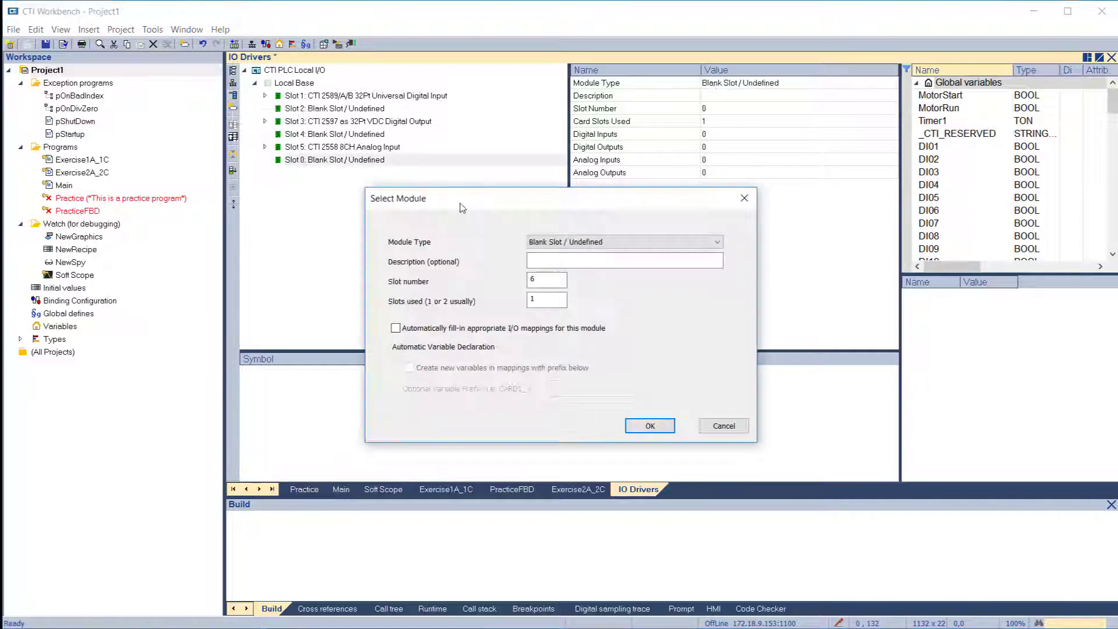
click(616, 242)
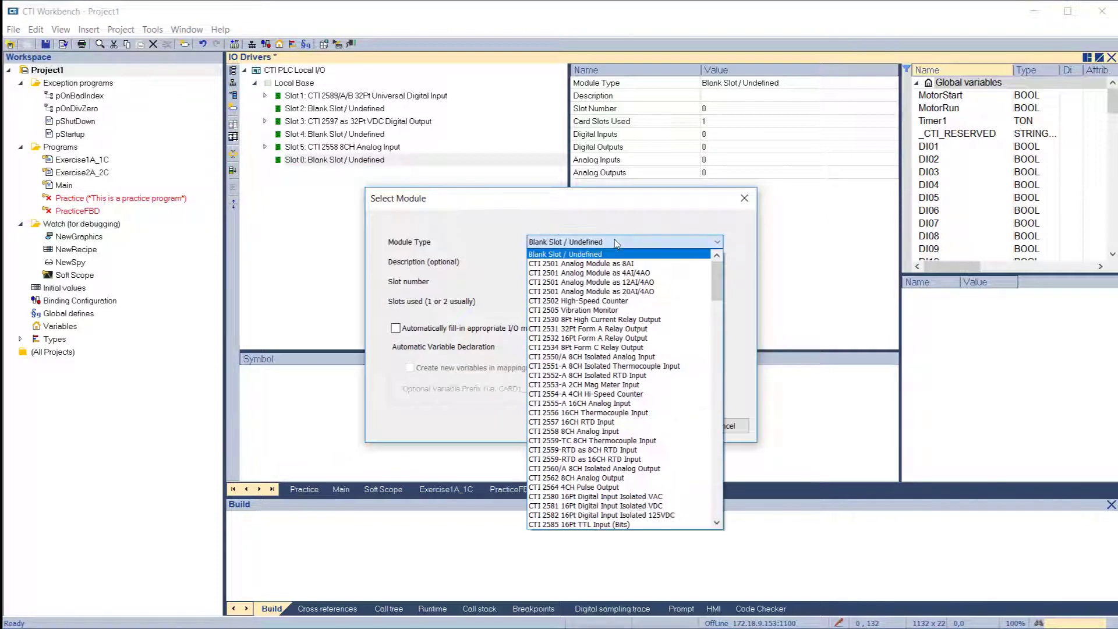
click(583, 431)
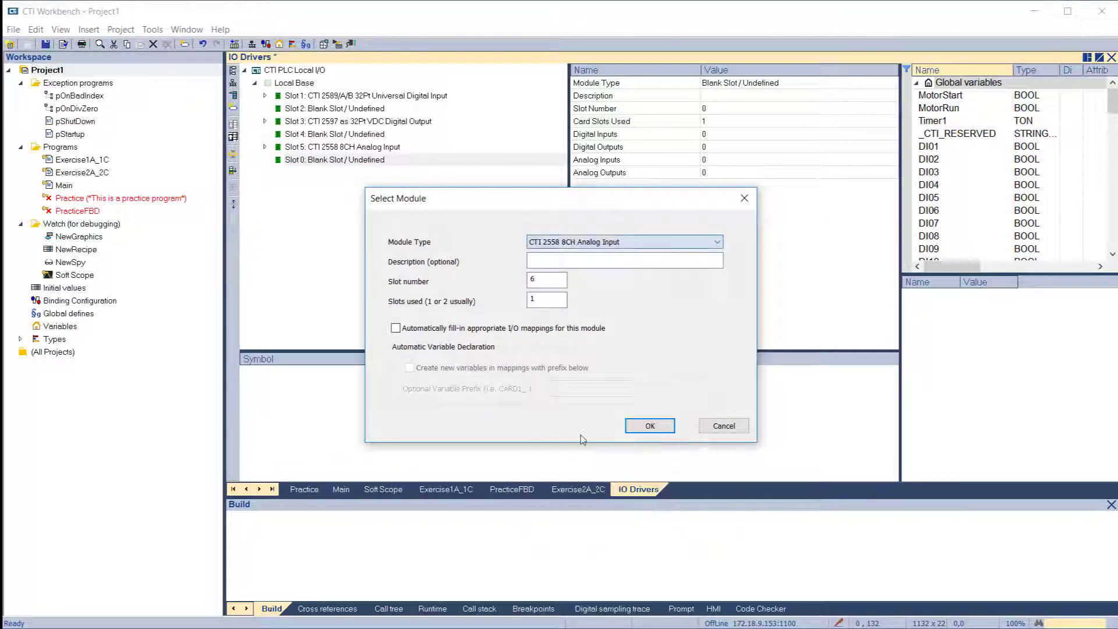
click(396, 329)
click(409, 367)
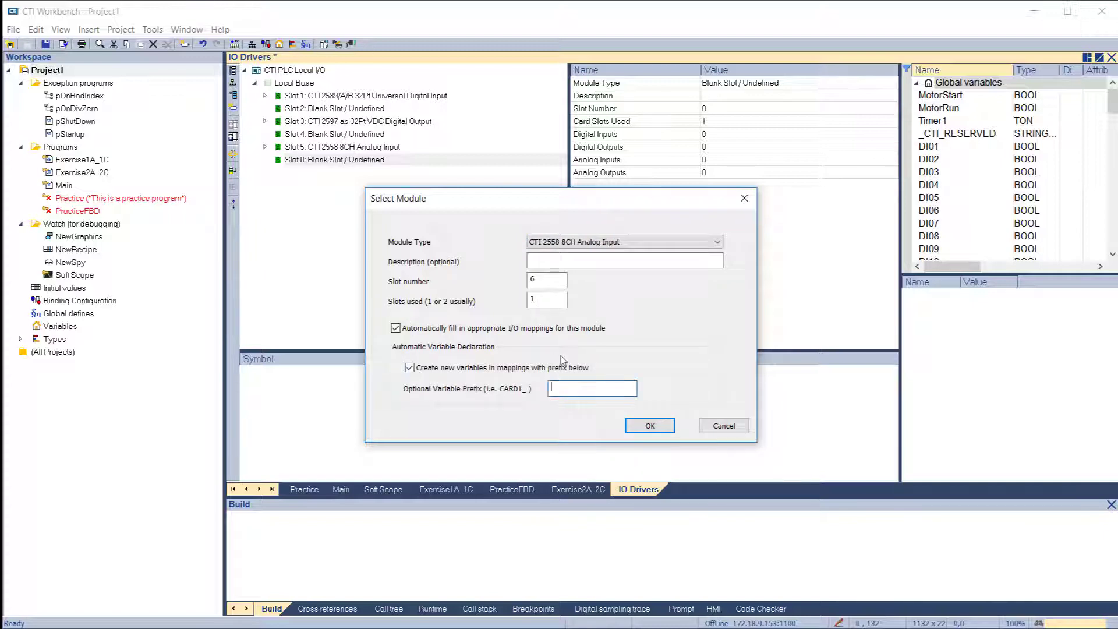
text(slot6)
key(Return)
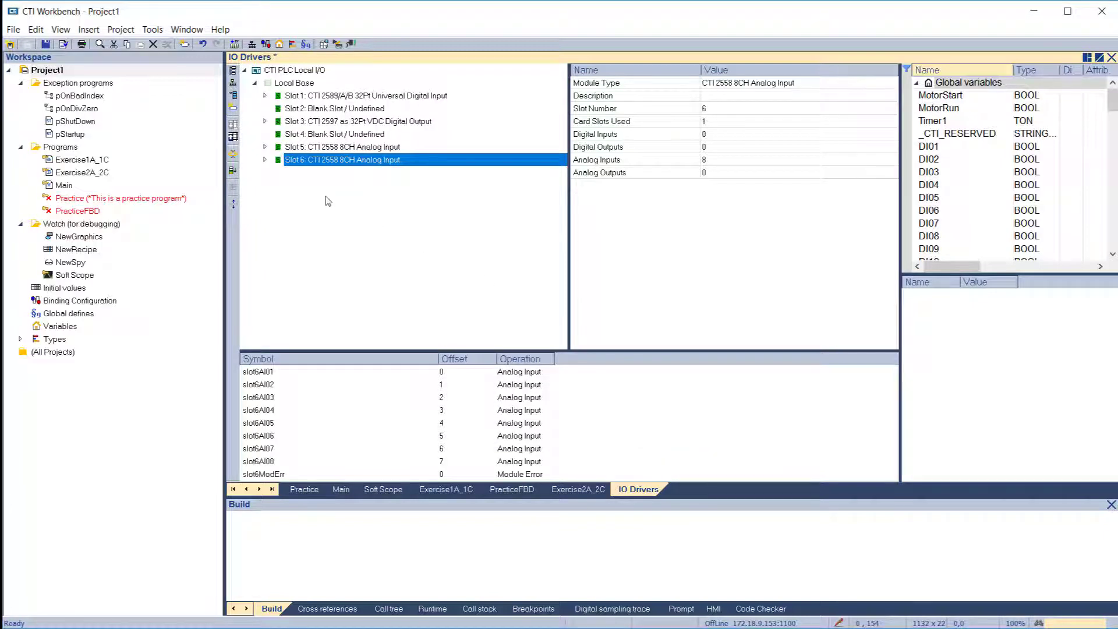
- Add a CTI 2562 8CH Analog Output in slot 7, with automatic I/O mappings and new variables prefixed slot7
click(233, 108)
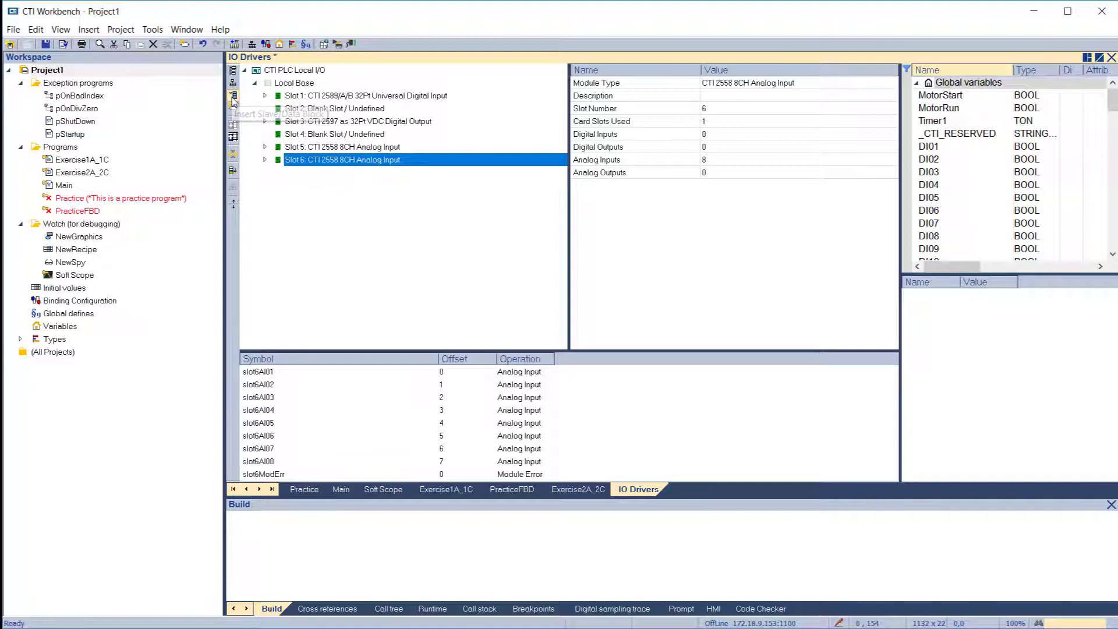
click(634, 242)
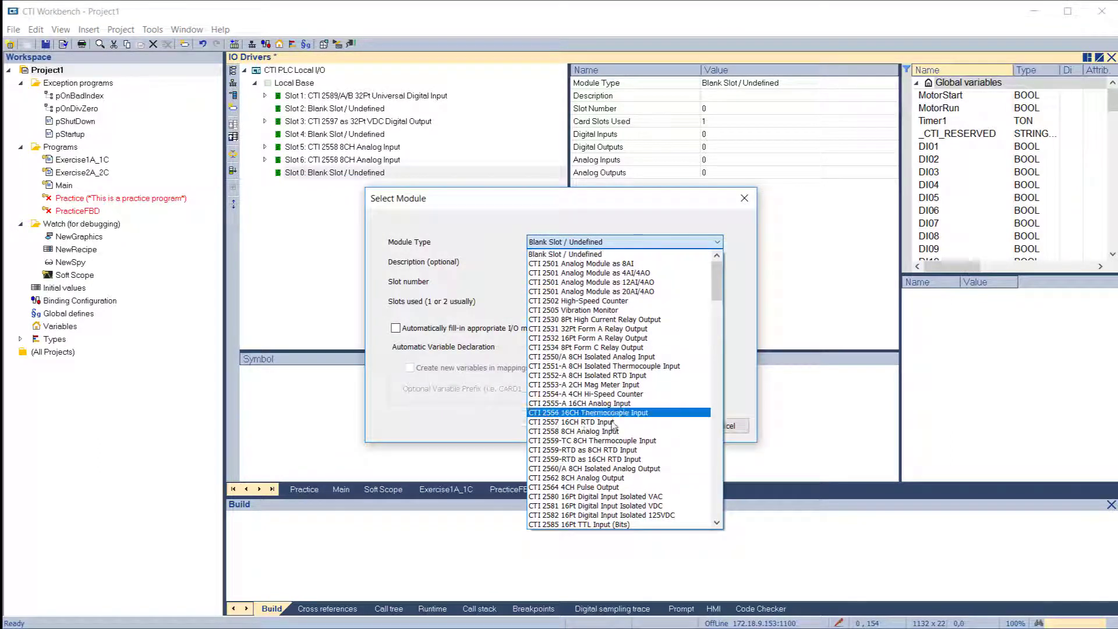
click(595, 478)
click(397, 328)
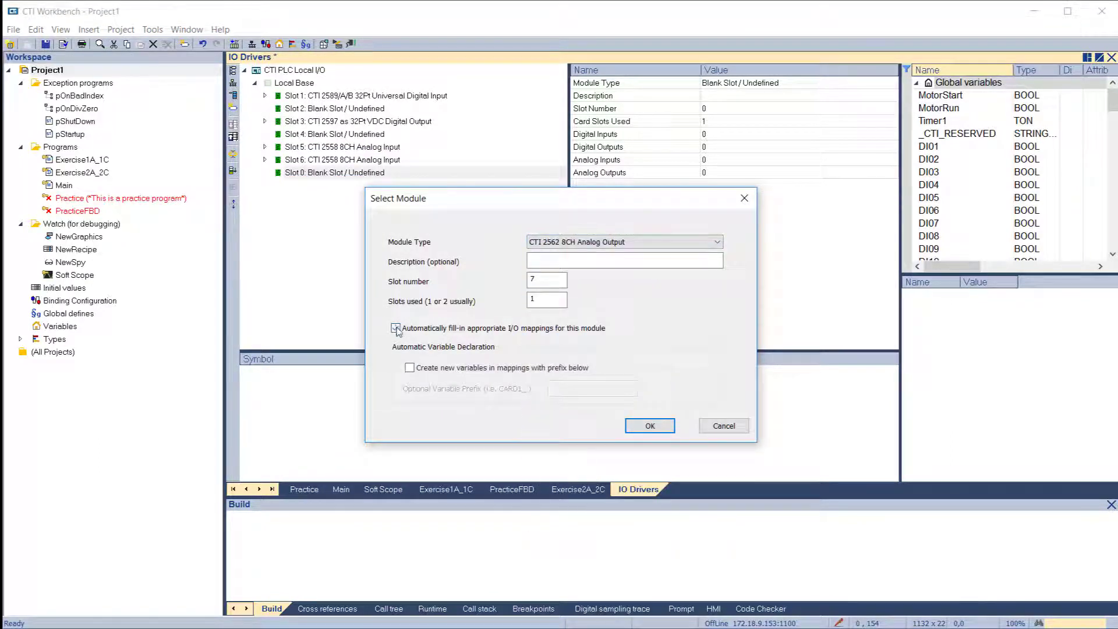
click(410, 368)
click(606, 391)
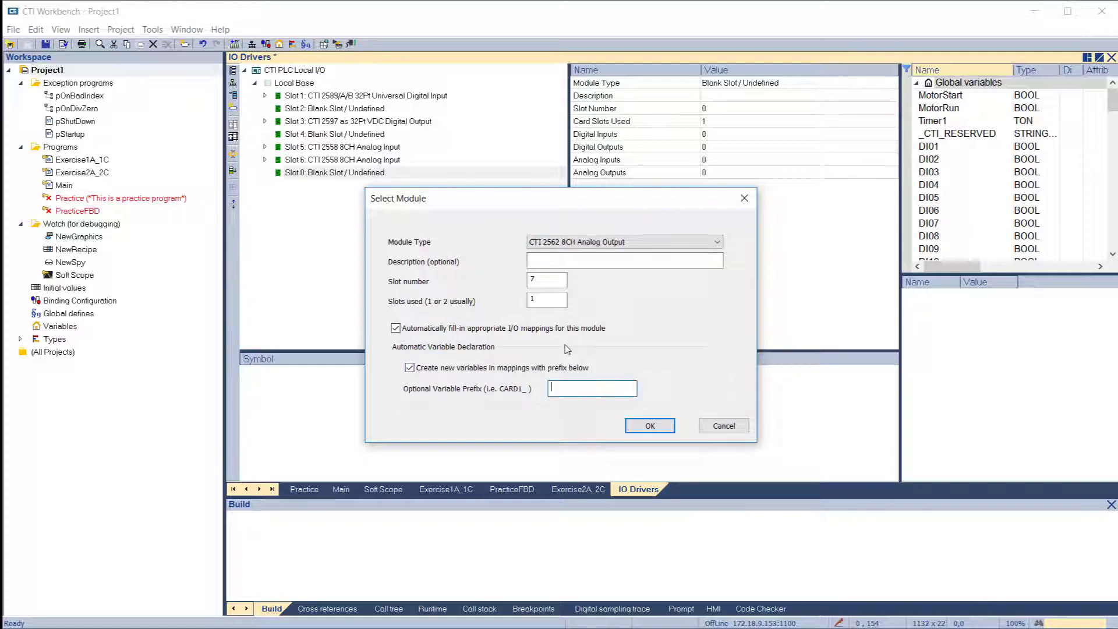
text(slot7)
key(Return)
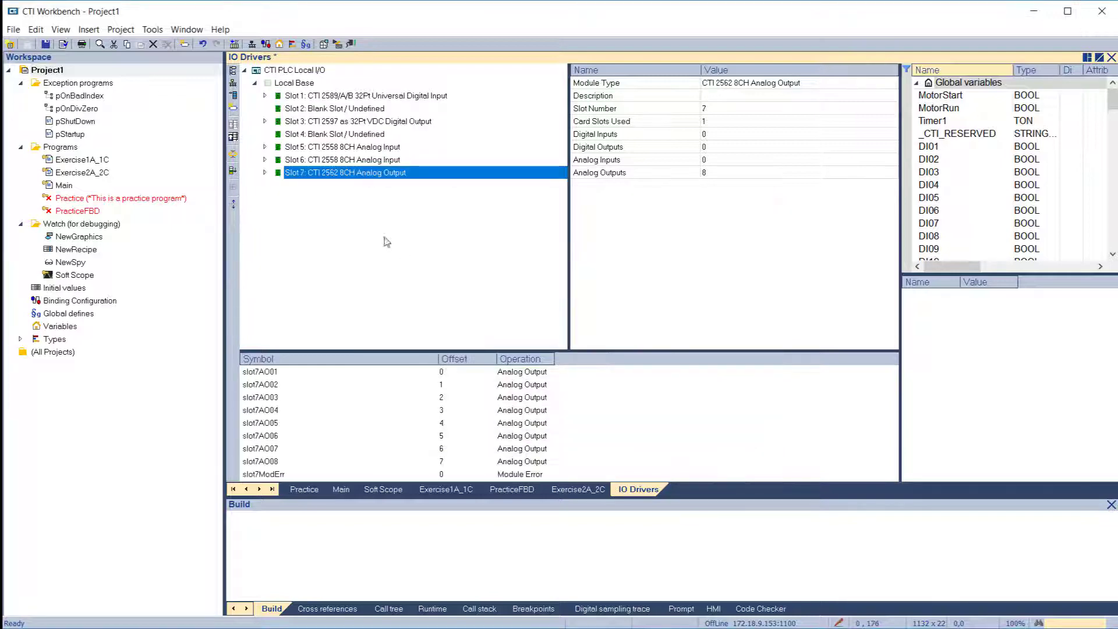
- Add a CTI 2501 Analog Module as 8AI in slot 8, with automatic I/O mappings and new variables prefixed slot8
click(234, 97)
click(568, 242)
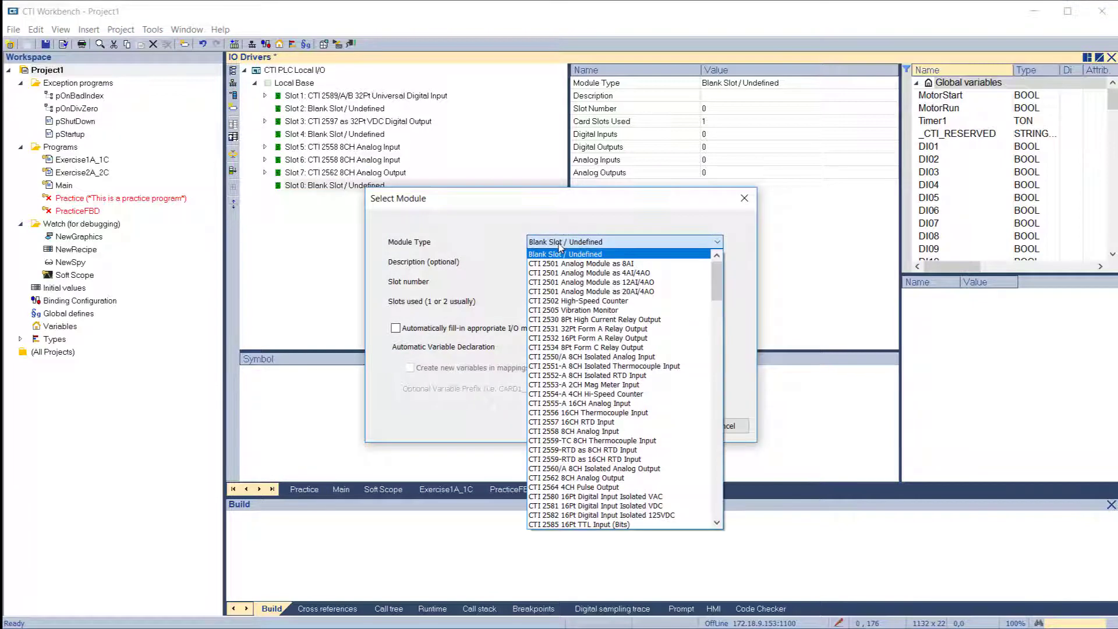
click(566, 265)
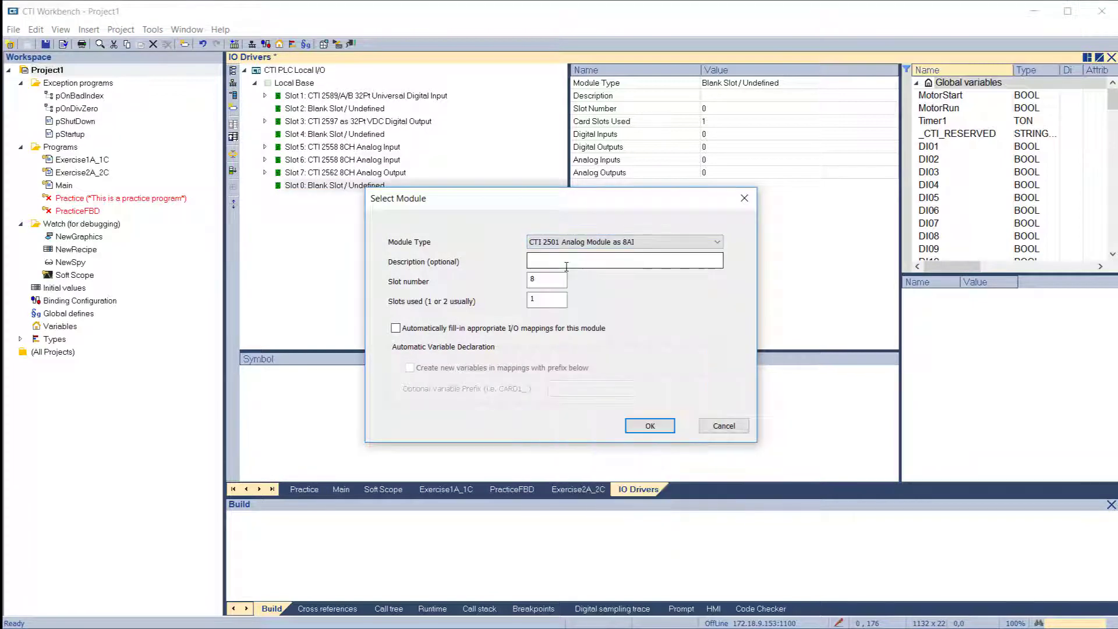
click(395, 328)
click(409, 368)
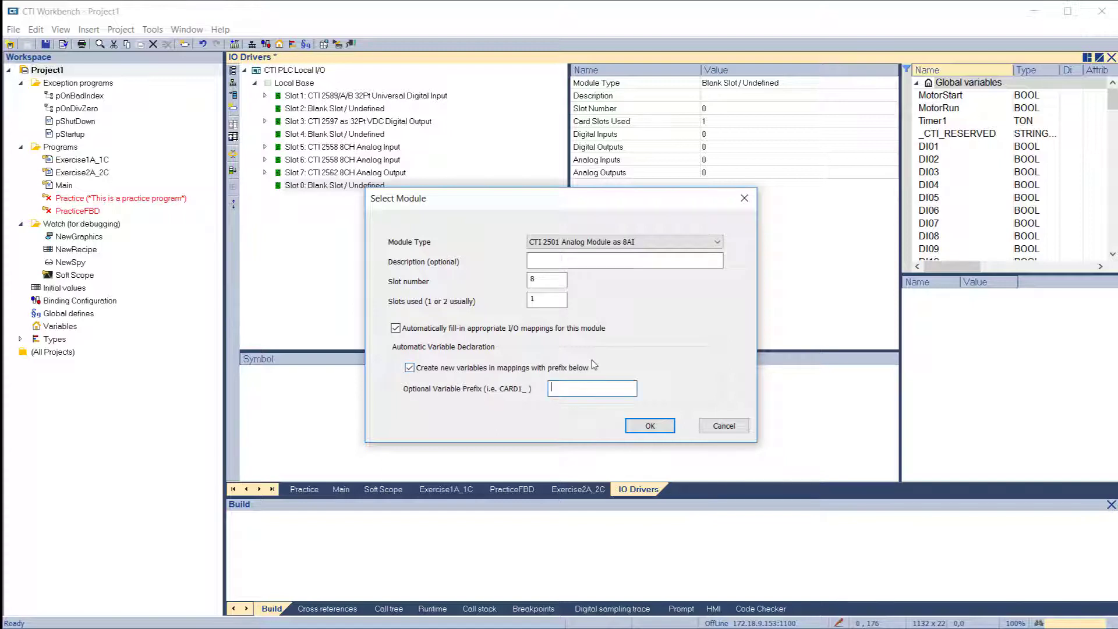
text(slot8)
key(Return)
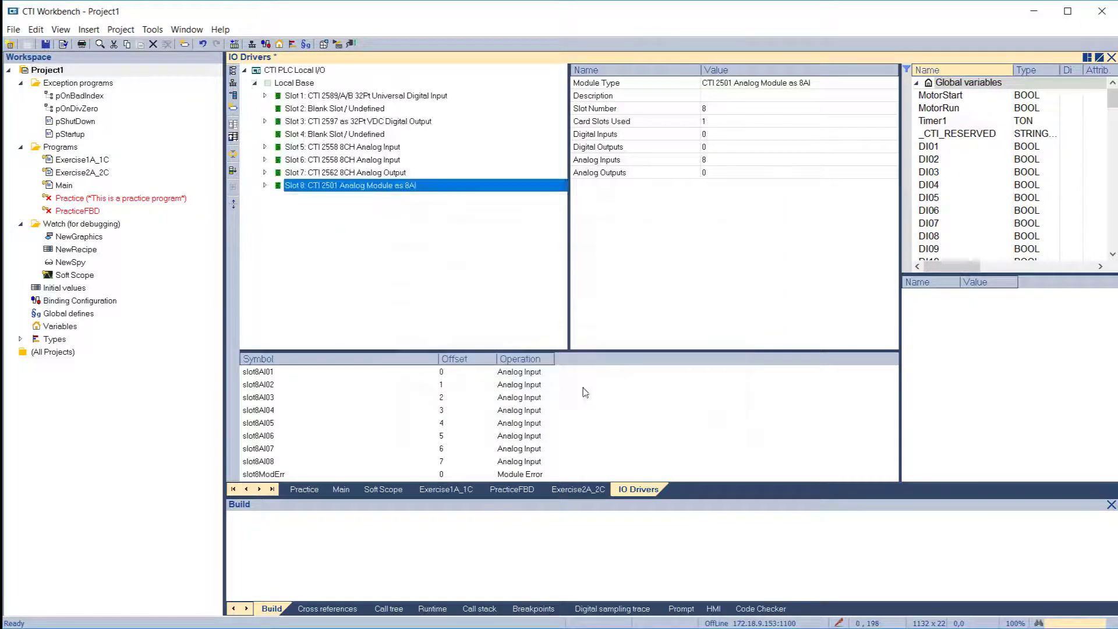
- Review the I/O points mapped in the Local Base modules in slots 1, 3, 7 and 8
click(265, 96)
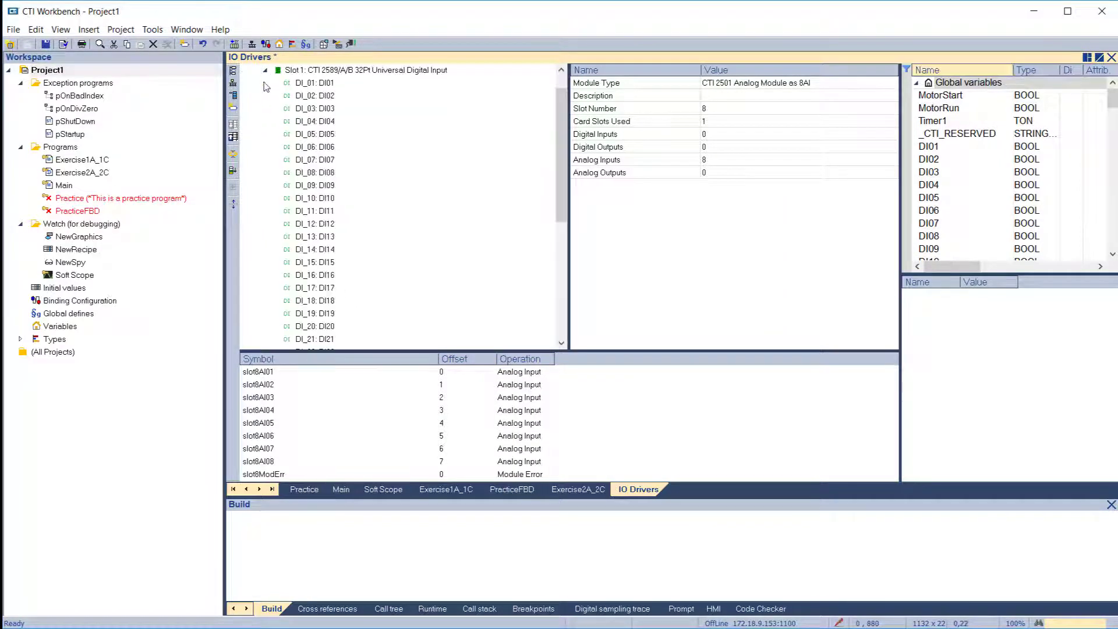
click(265, 70)
click(265, 122)
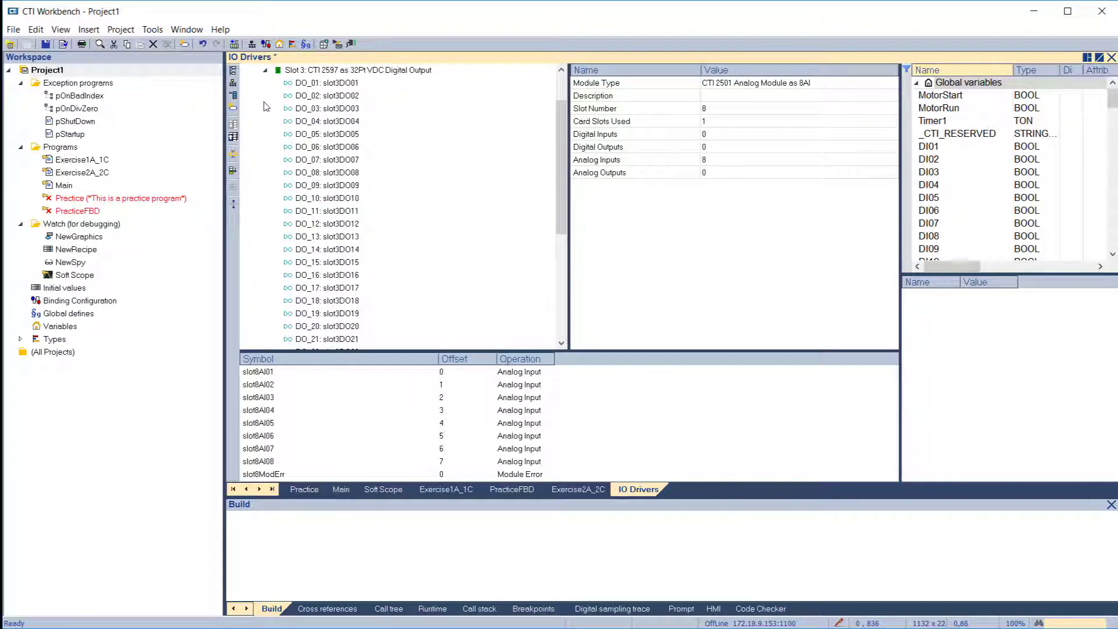
click(266, 71)
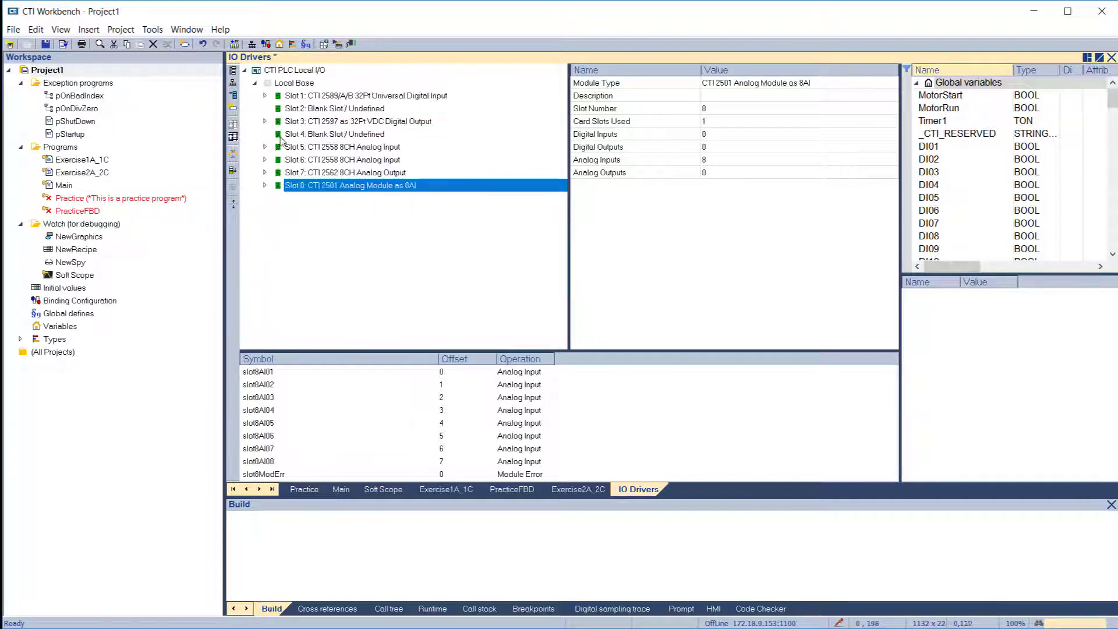
click(265, 173)
click(266, 173)
click(265, 186)
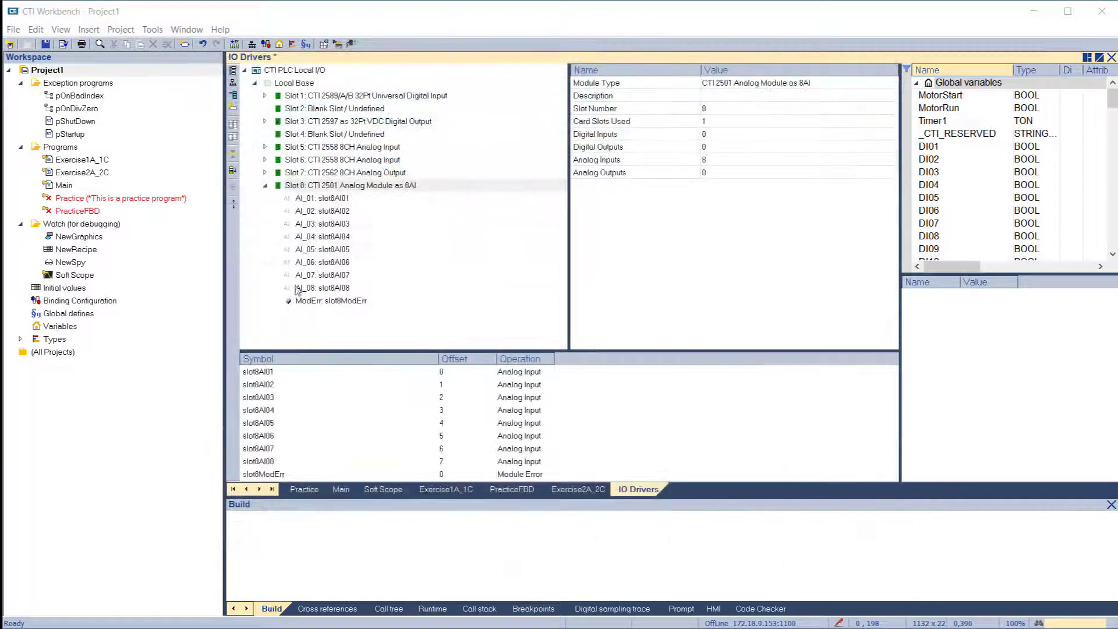
click(244, 70)
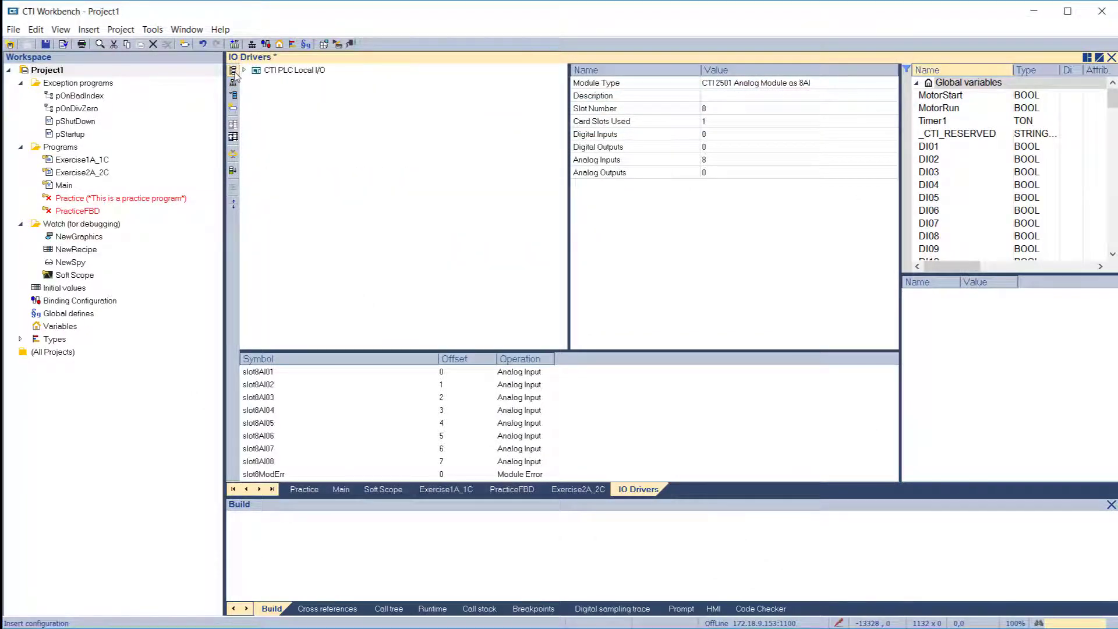
- Add a CTI PLC Remote I/O configuration to the I/O drivers
click(233, 71)
click(418, 240)
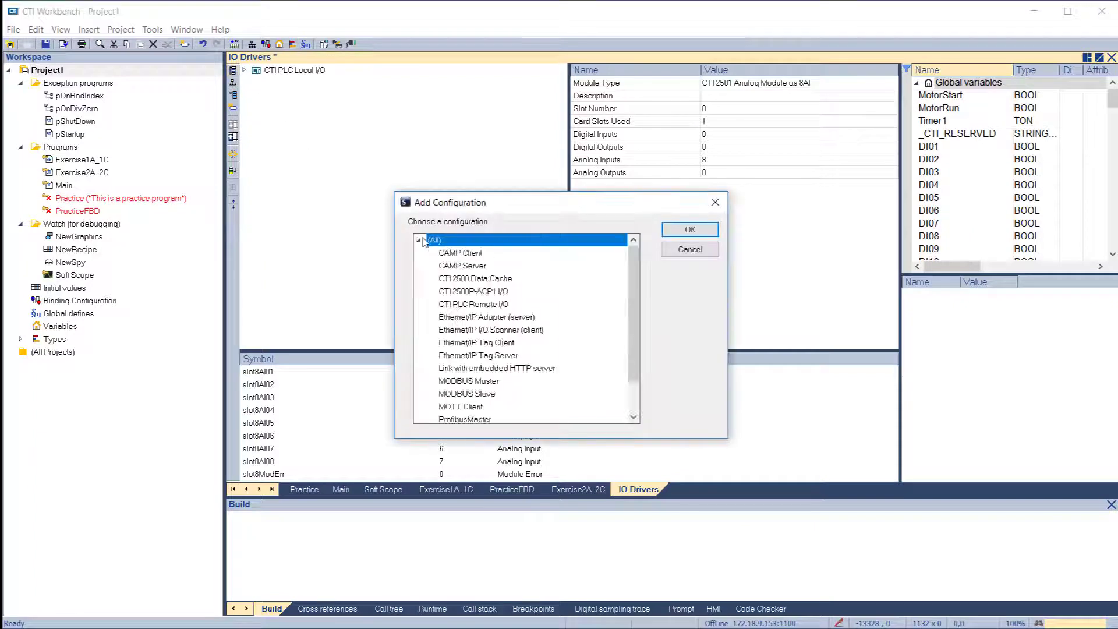
click(468, 304)
click(675, 232)
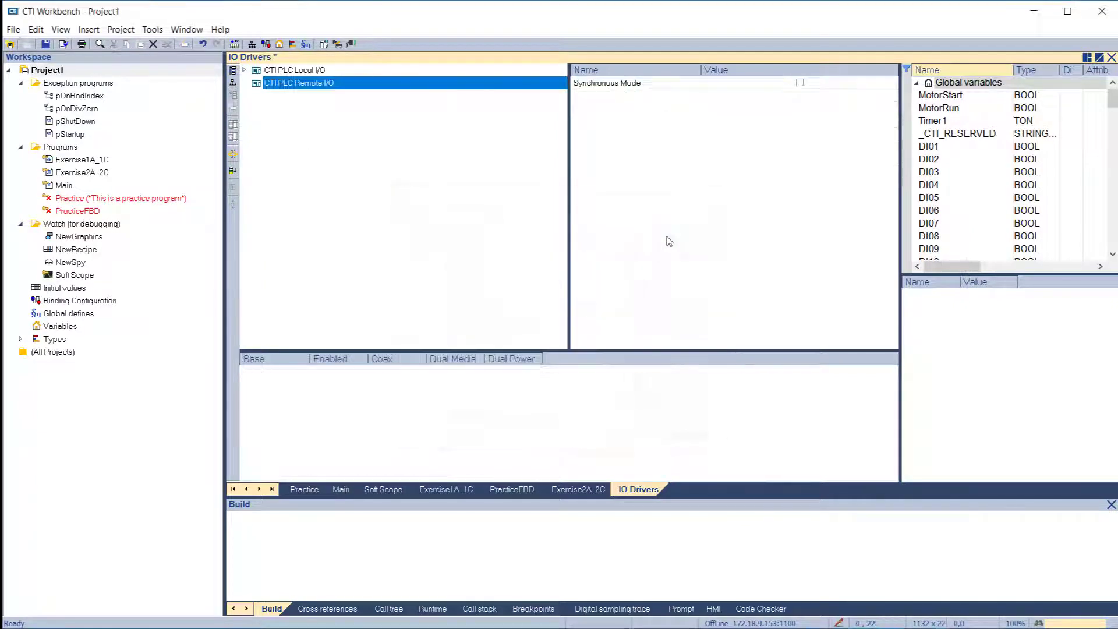
- Insert two bases under CTI PLC Remote I/O and assign the second one as Remote Base 2
click(233, 83)
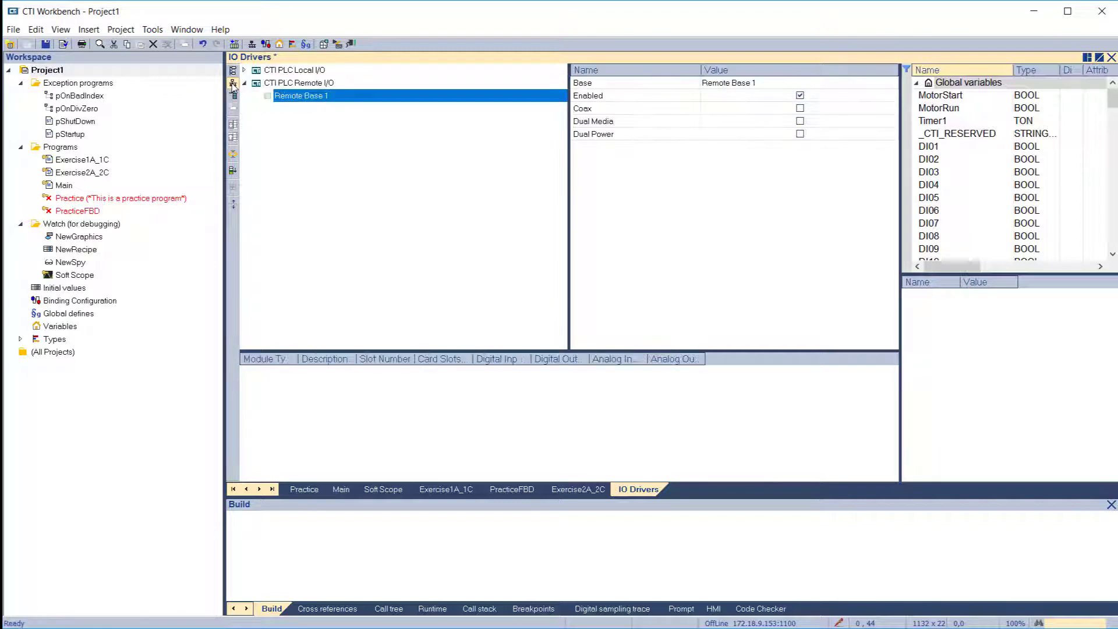
click(233, 85)
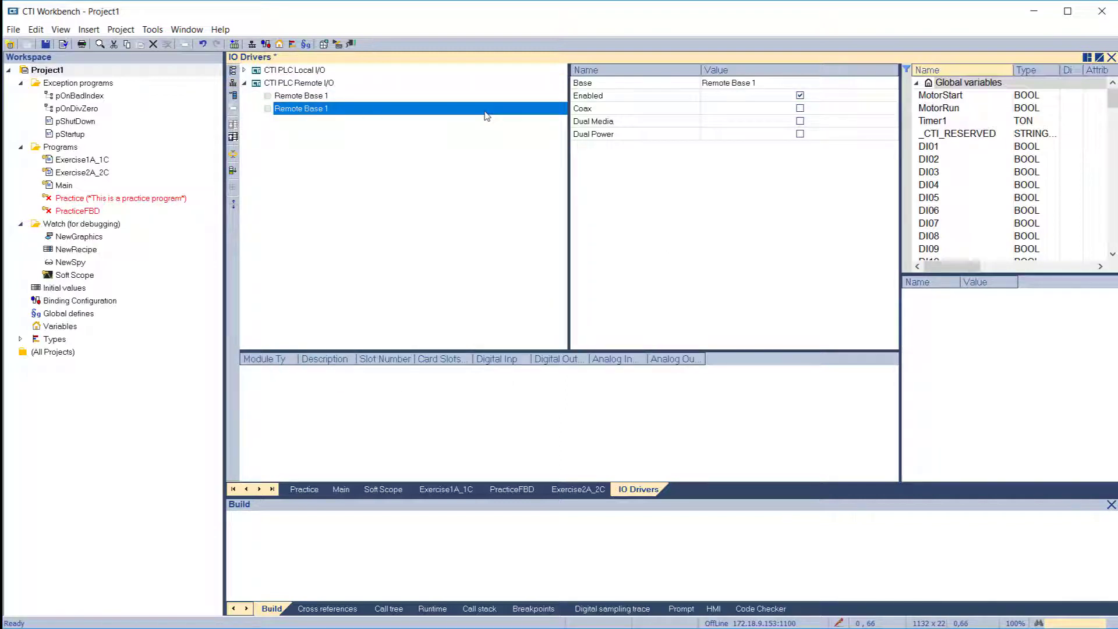
click(741, 83)
click(740, 84)
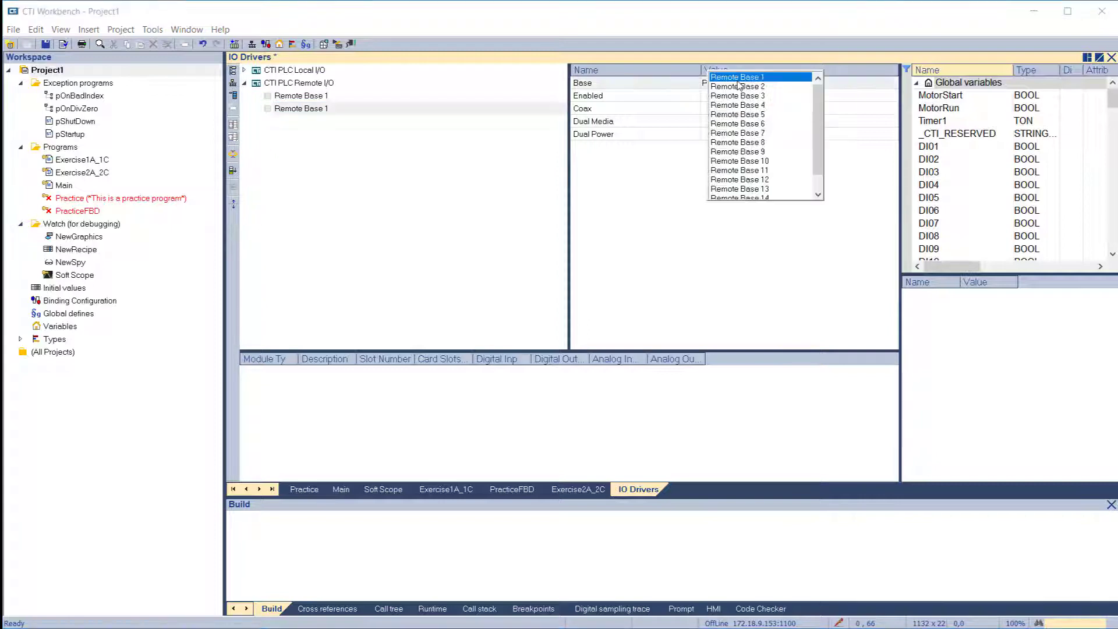
click(740, 86)
- Add a CTI 2589/A/B 32Pt Universal Digital Input in slot 1 of Remote Base 1, with automatic I/O mappings
click(282, 96)
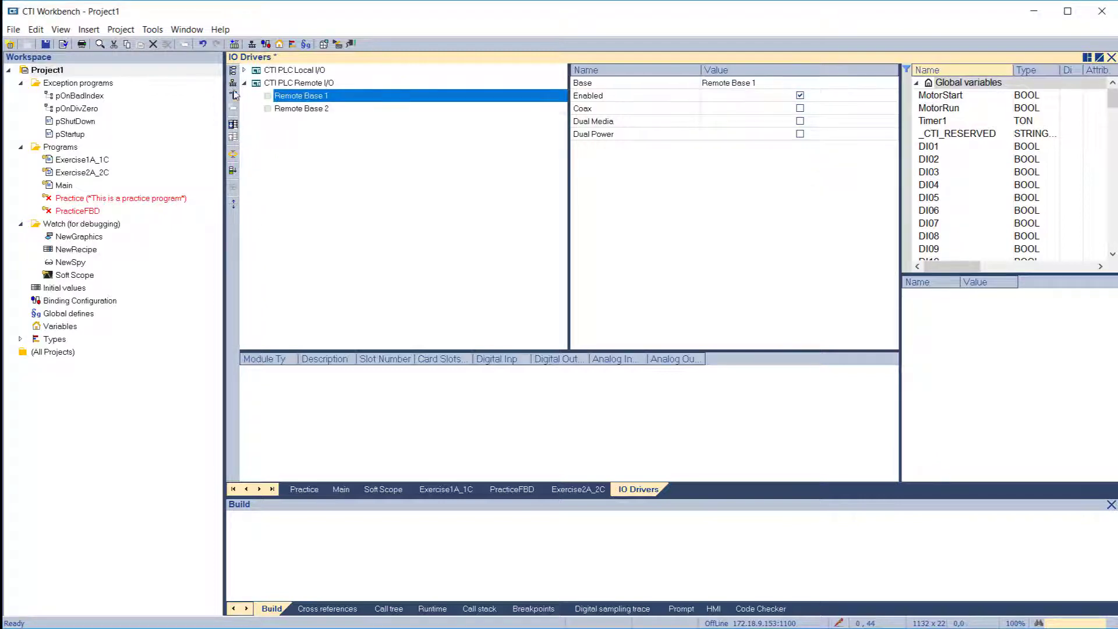
click(234, 95)
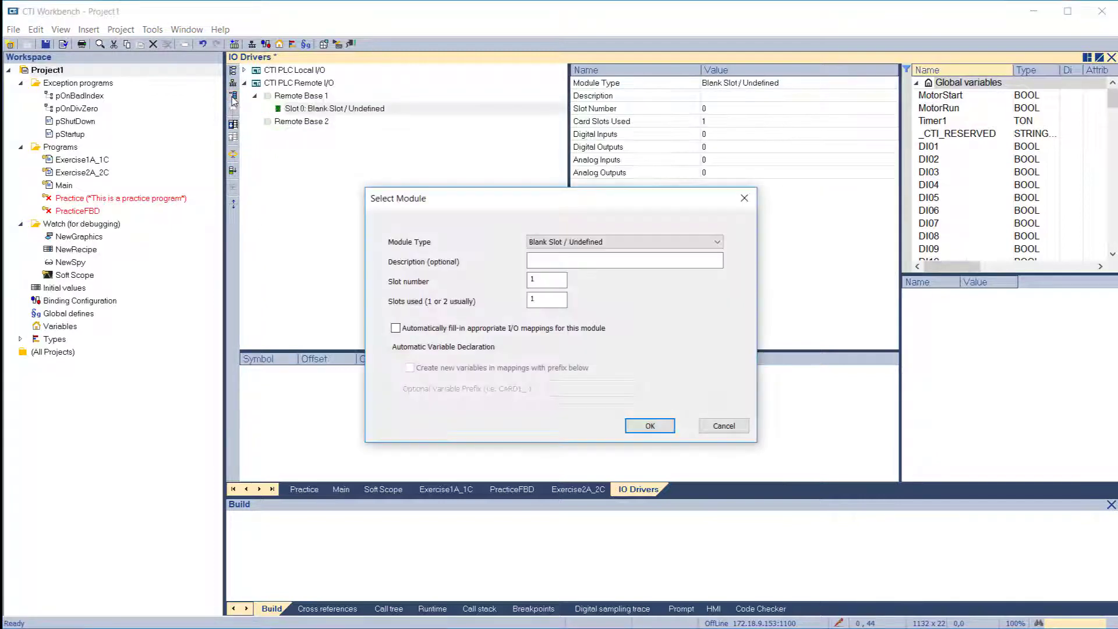
click(620, 239)
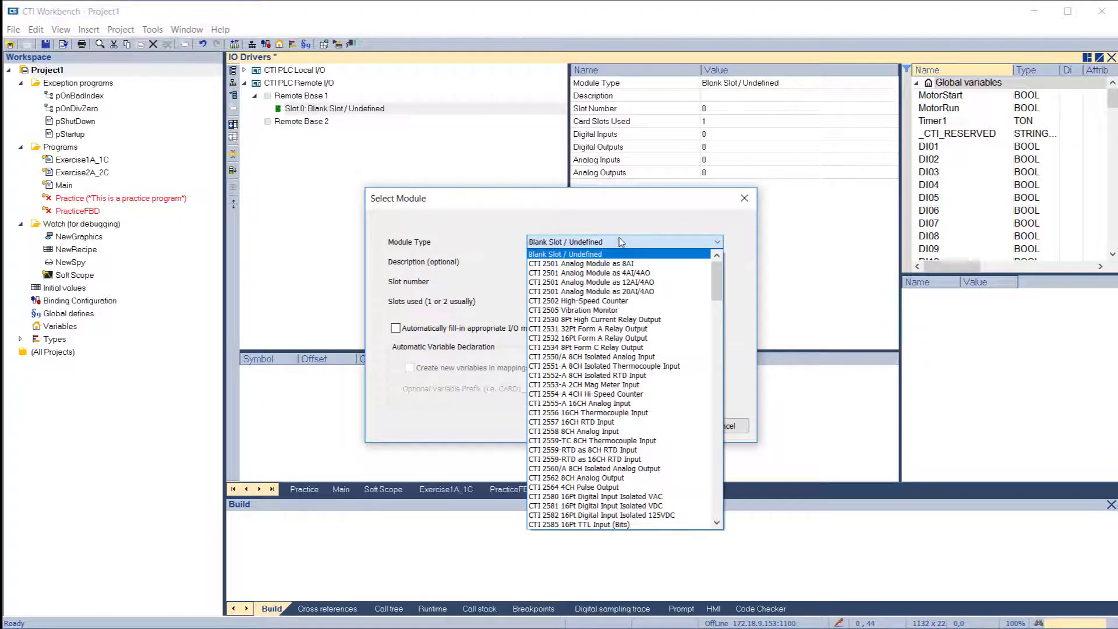
scroll(619, 391, down, 9)
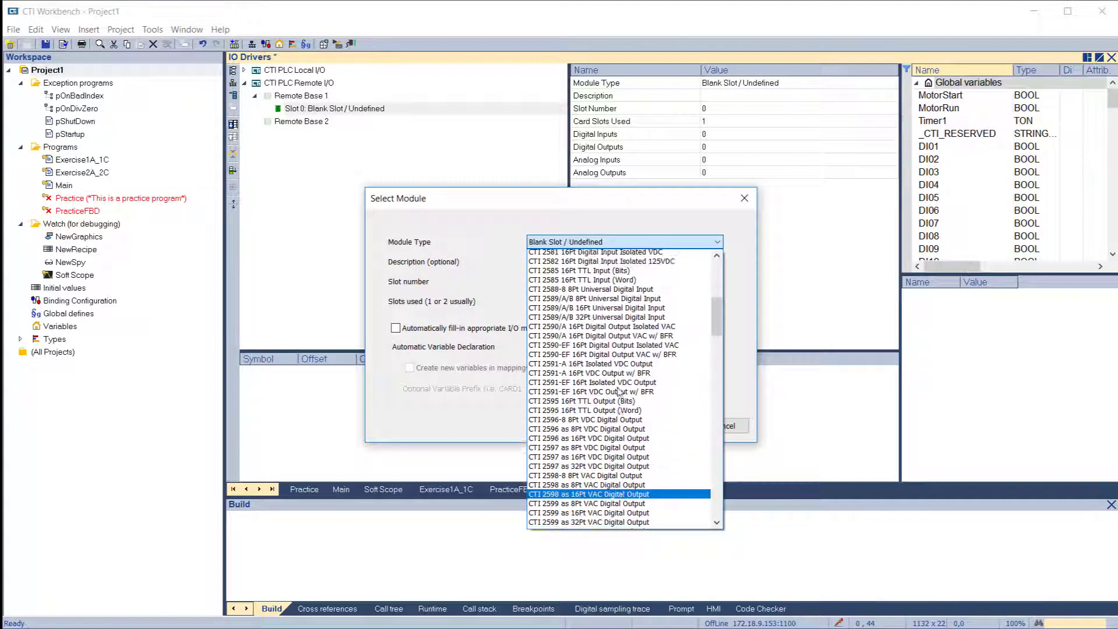
click(596, 317)
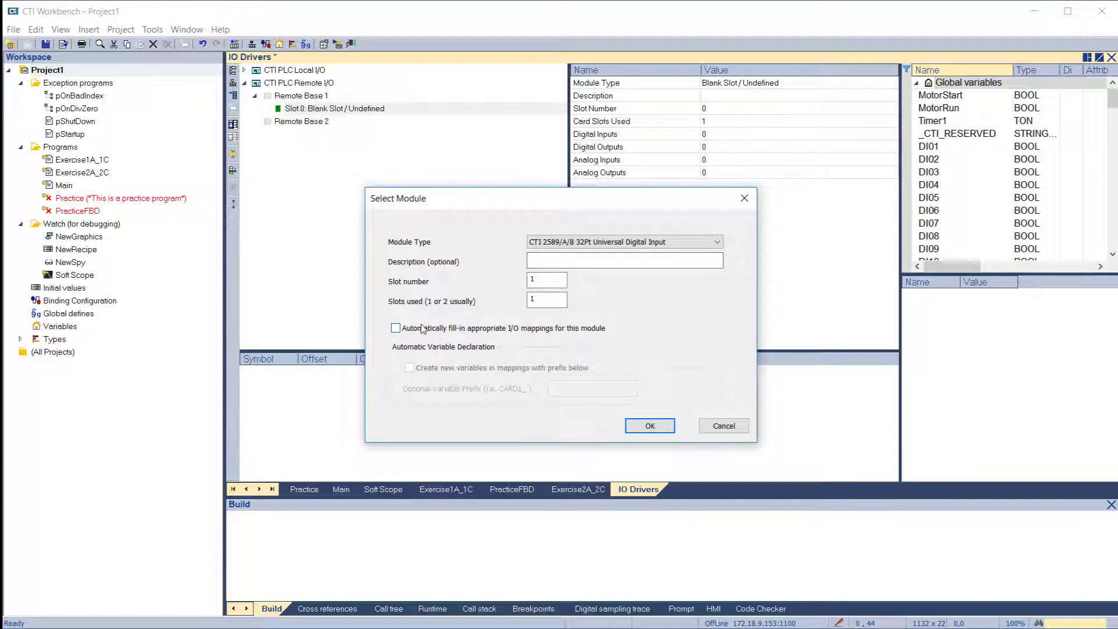
click(396, 328)
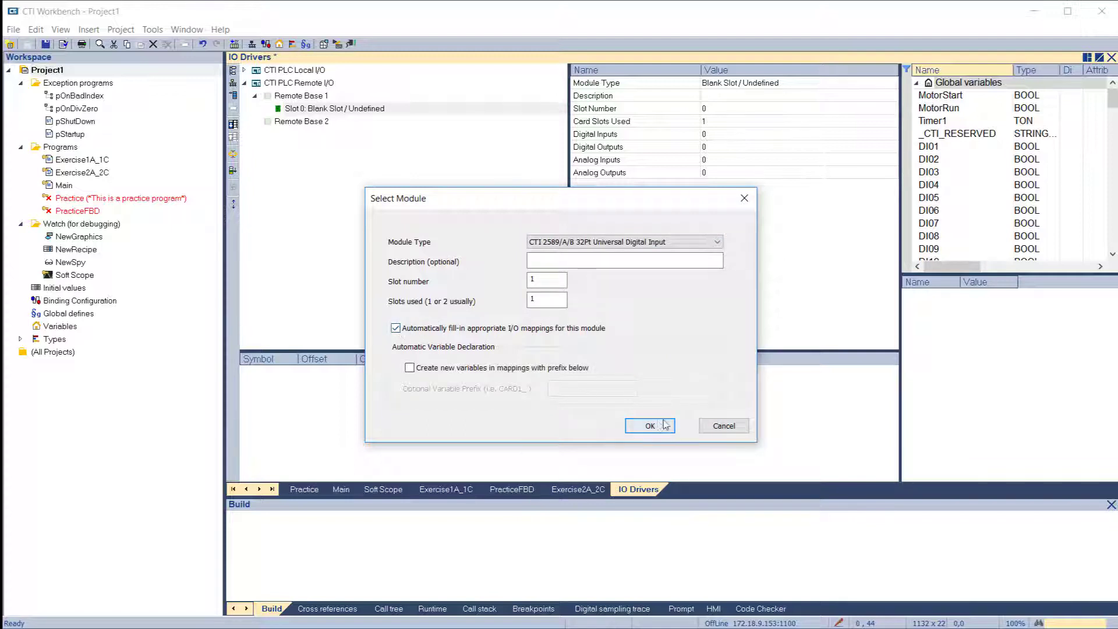
click(647, 428)
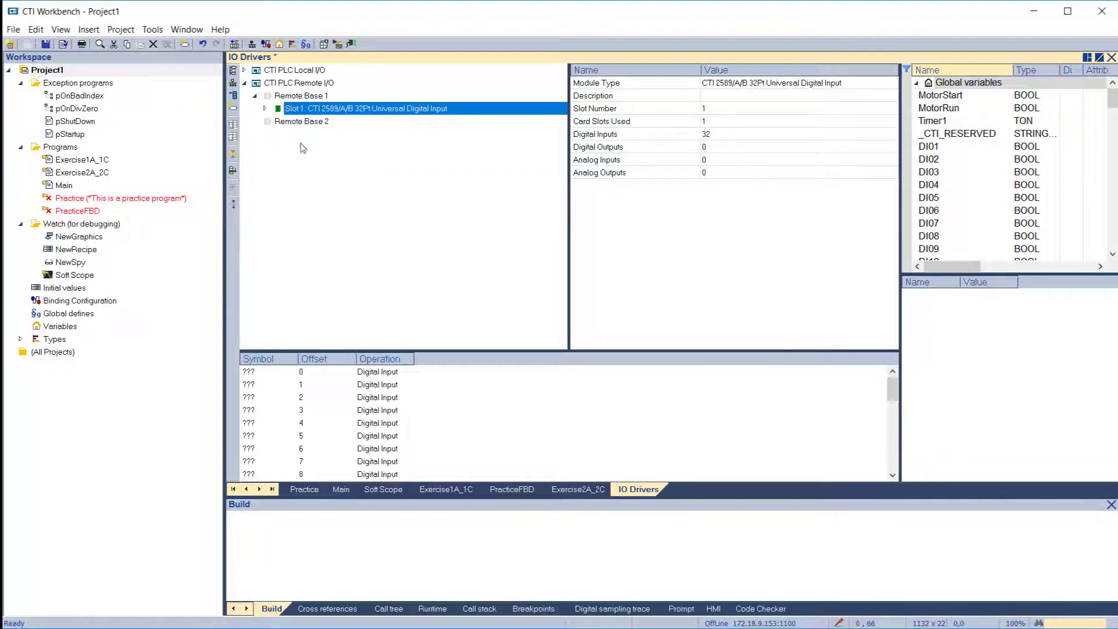
- Add a CTI 2558 8CH Analog Input in slot 2 of Remote Base 1, with automatic I/O mappings
click(234, 96)
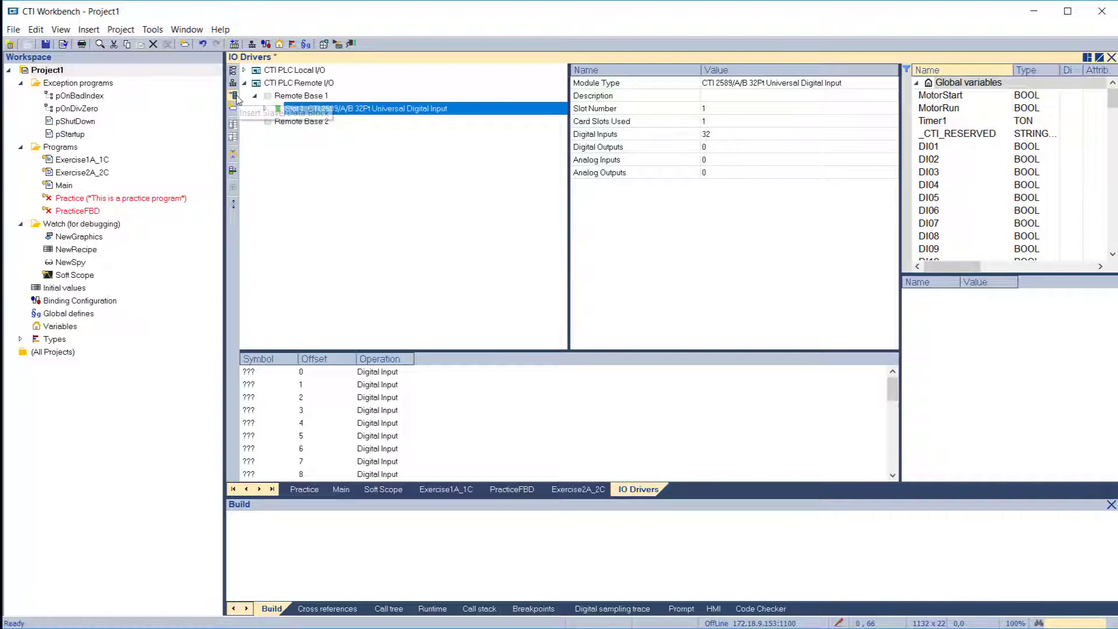
click(718, 243)
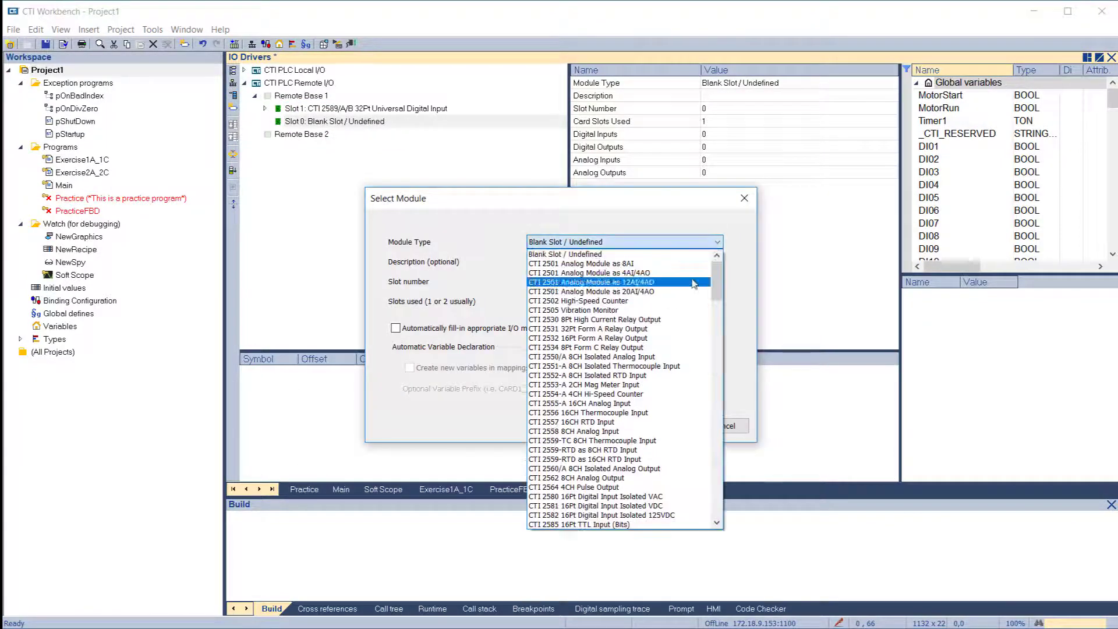
click(616, 433)
click(402, 329)
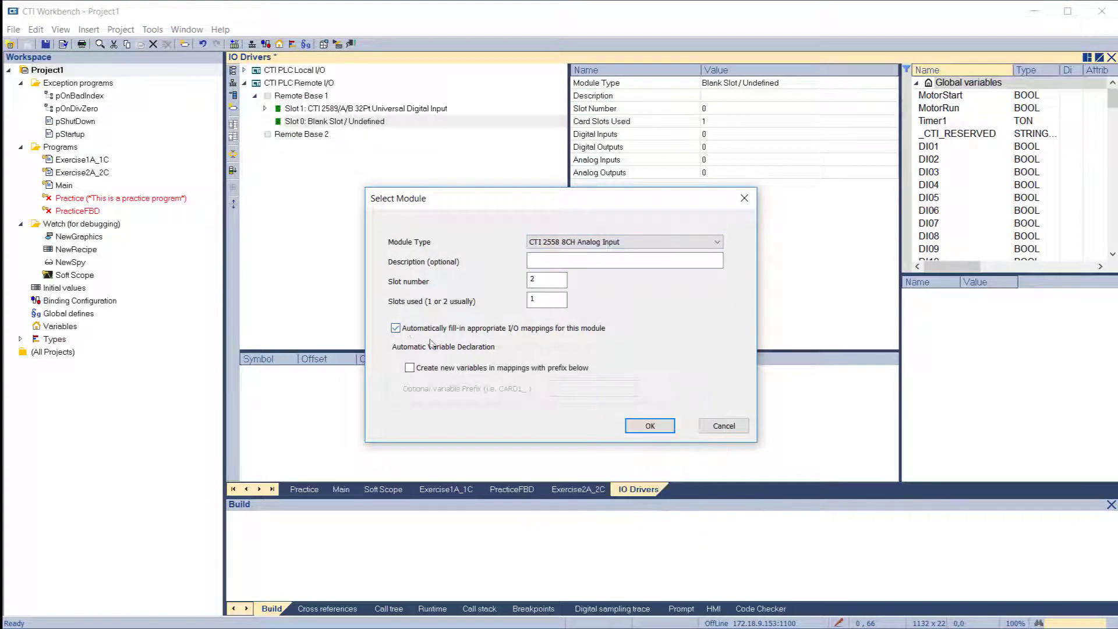
click(645, 419)
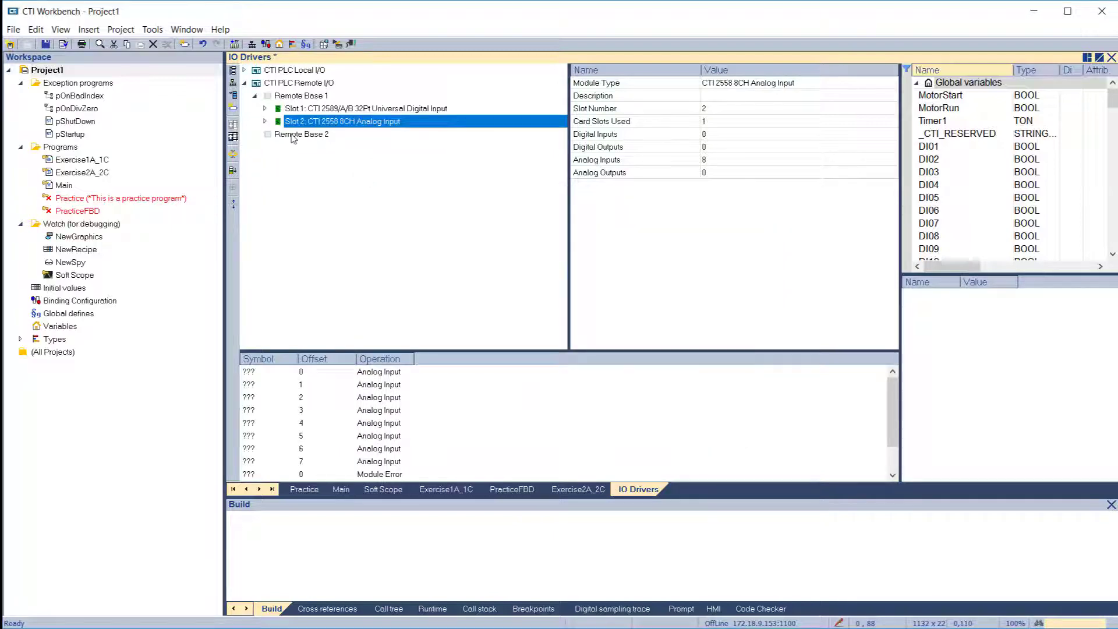
- Add a CTI 2589/A/B 32Pt Universal Digital Input in slot 1 of Remote Base 2, with automatic I/O mappings
click(271, 135)
click(234, 98)
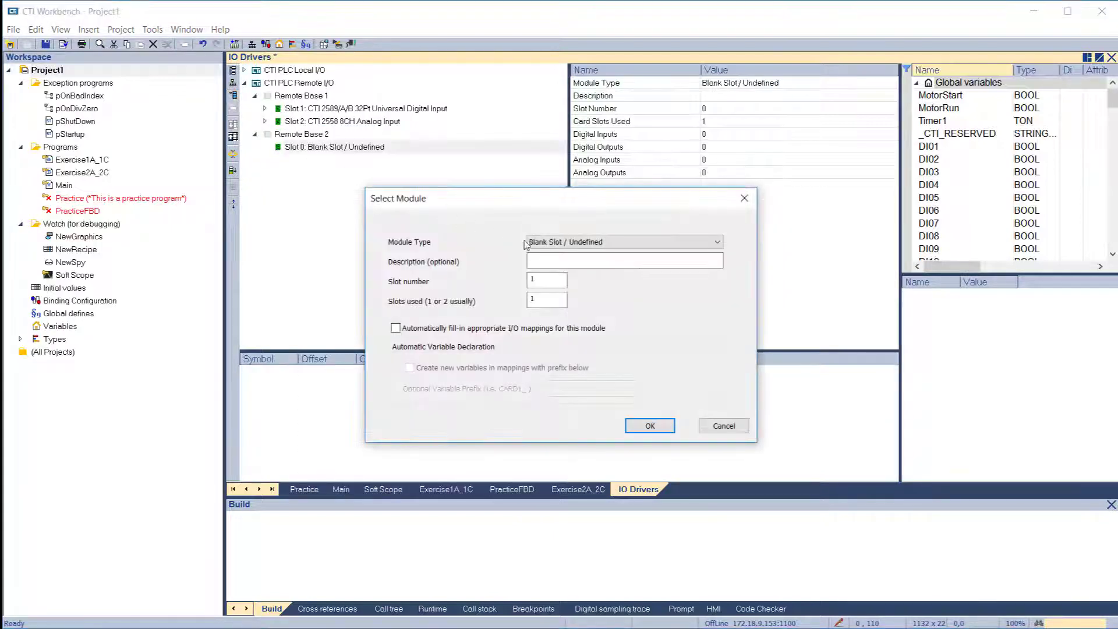
click(546, 241)
scroll(571, 396, down, 6)
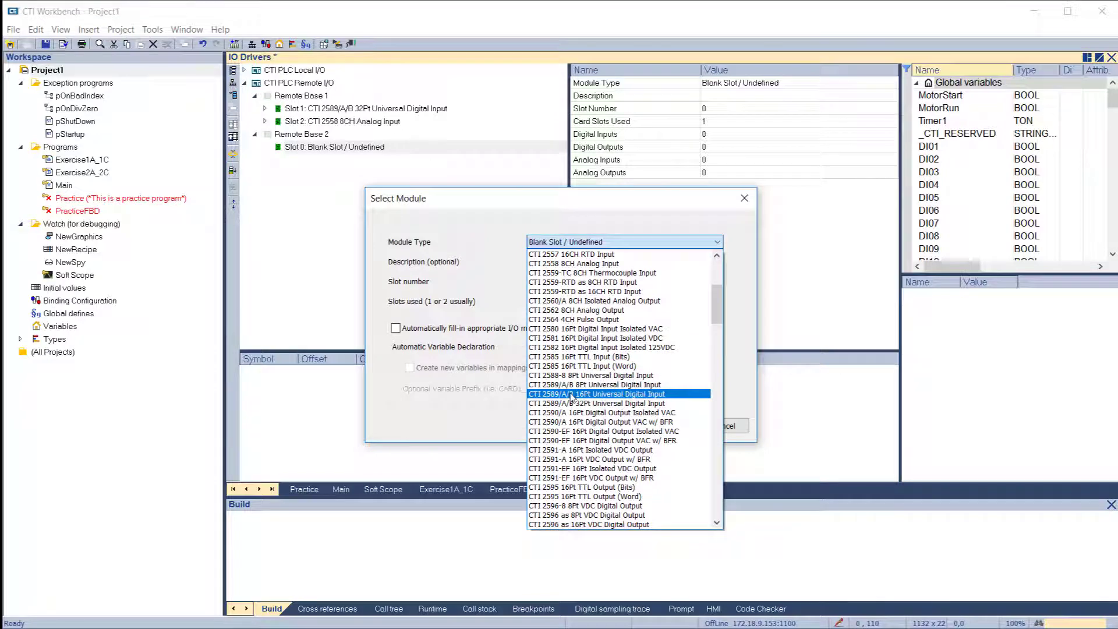
click(571, 403)
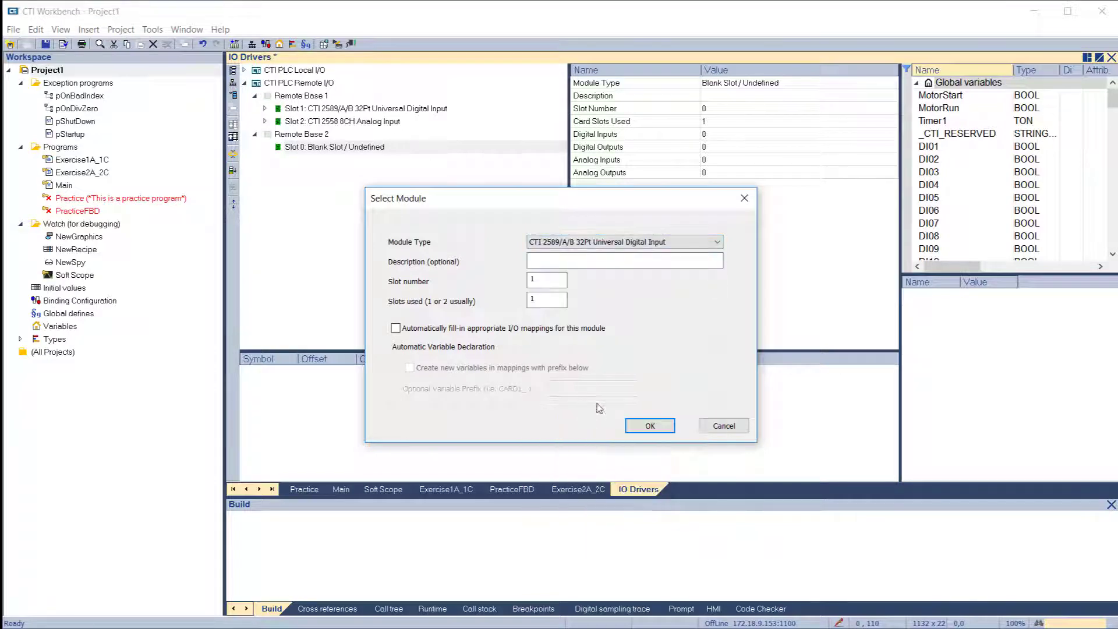
click(396, 328)
click(659, 429)
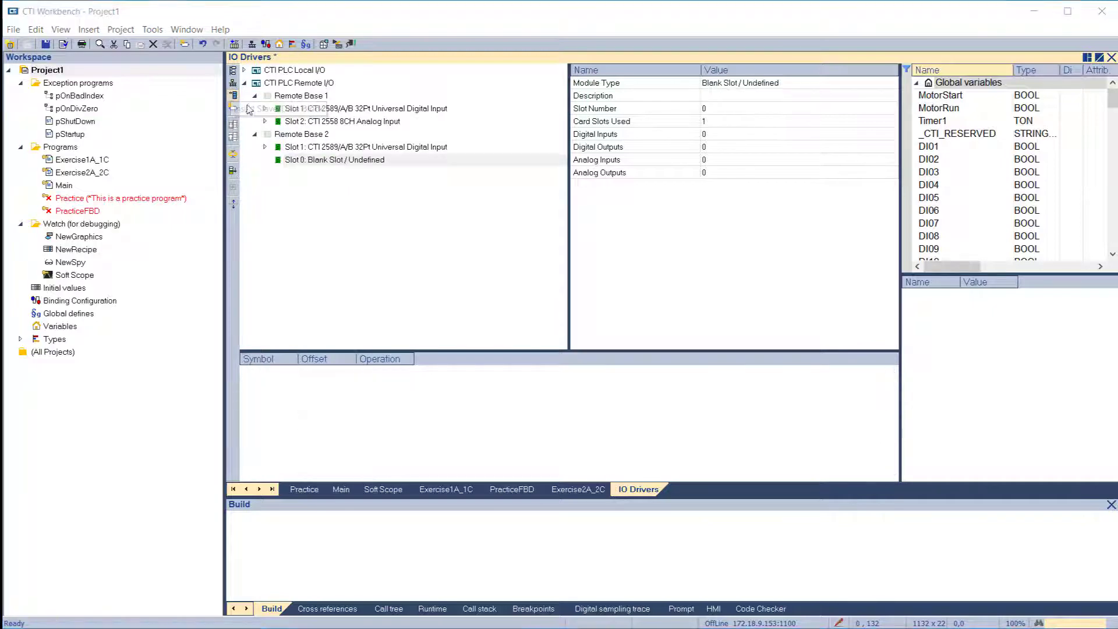
- Add a CTI 2558 8CH Analog Input in slot 2 of Remote Base 2, with automatic I/O mappings
click(234, 109)
click(600, 242)
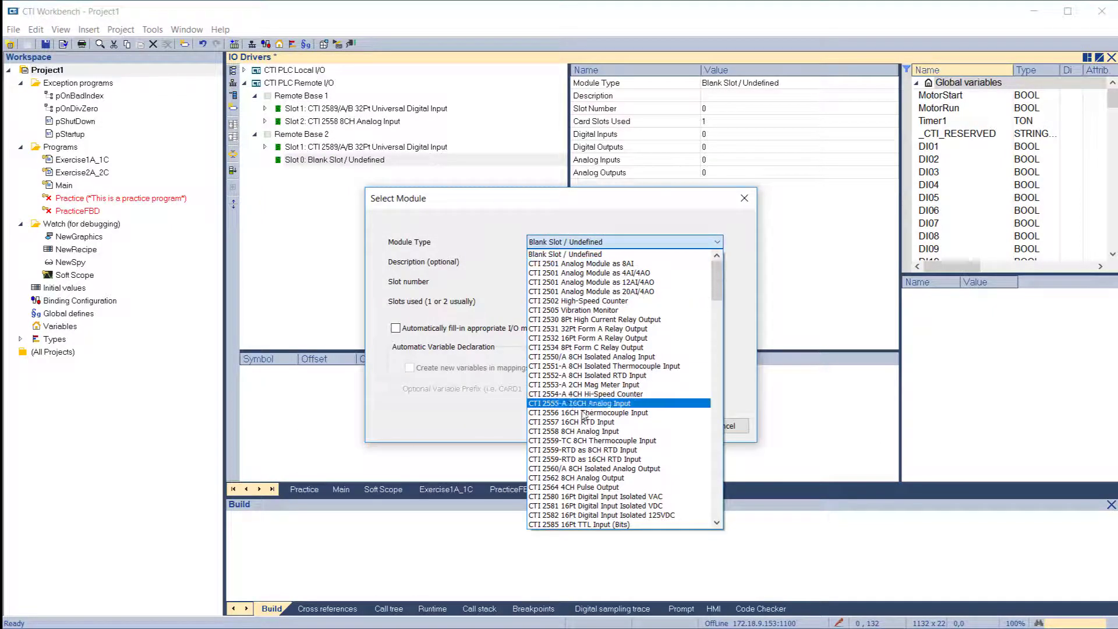
click(580, 431)
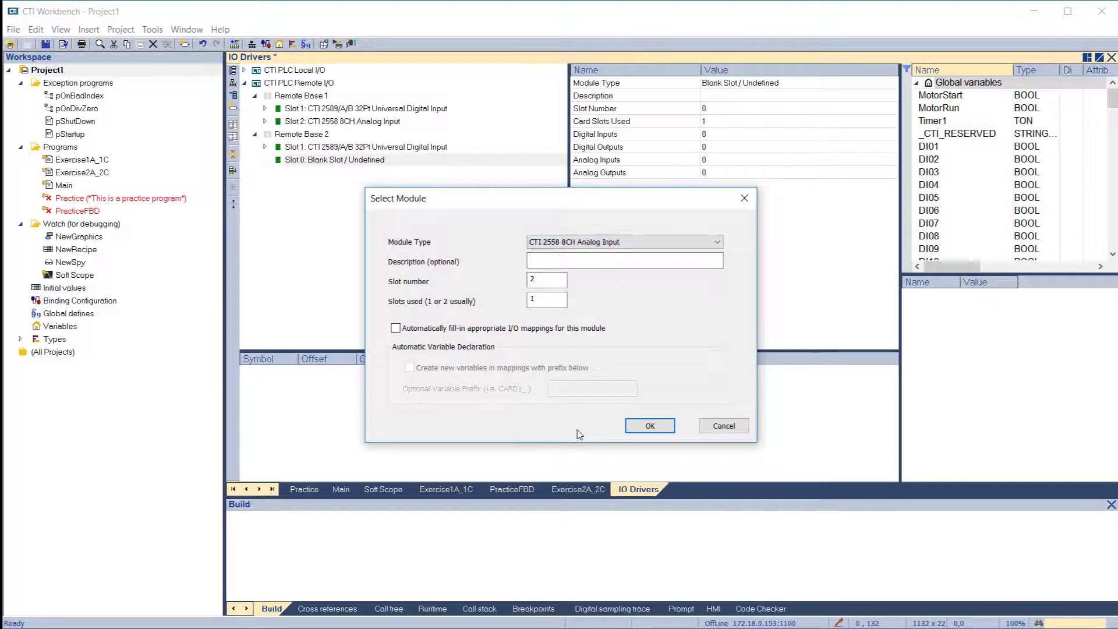
click(395, 328)
click(650, 425)
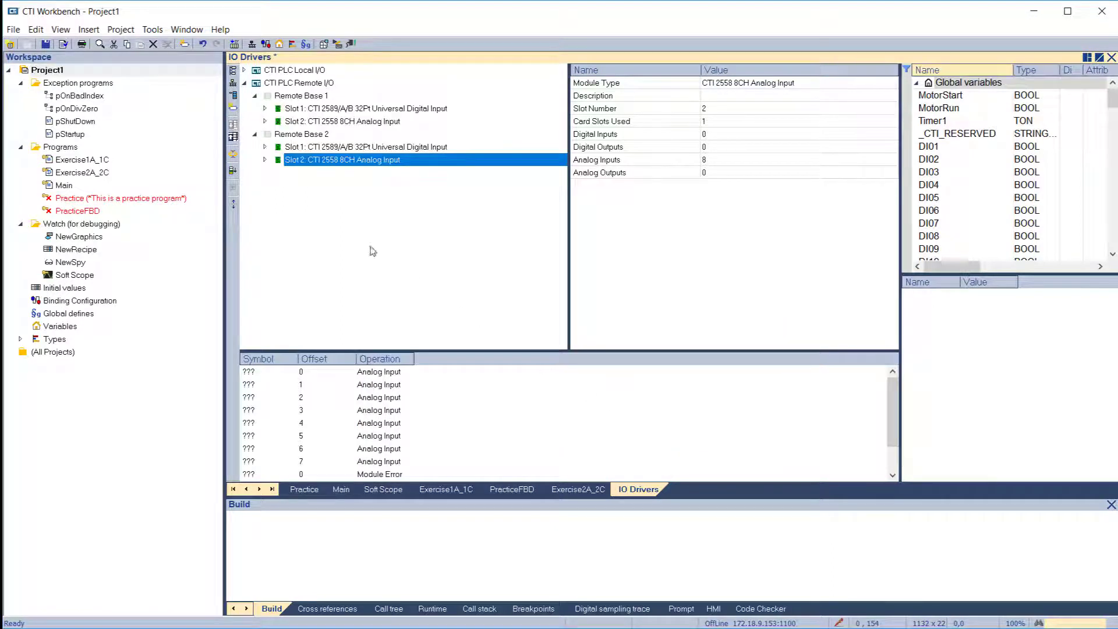
- Examine the I/O points of the digital input module in Remote Base 2 and the analog input module in Remote Base 1
click(266, 147)
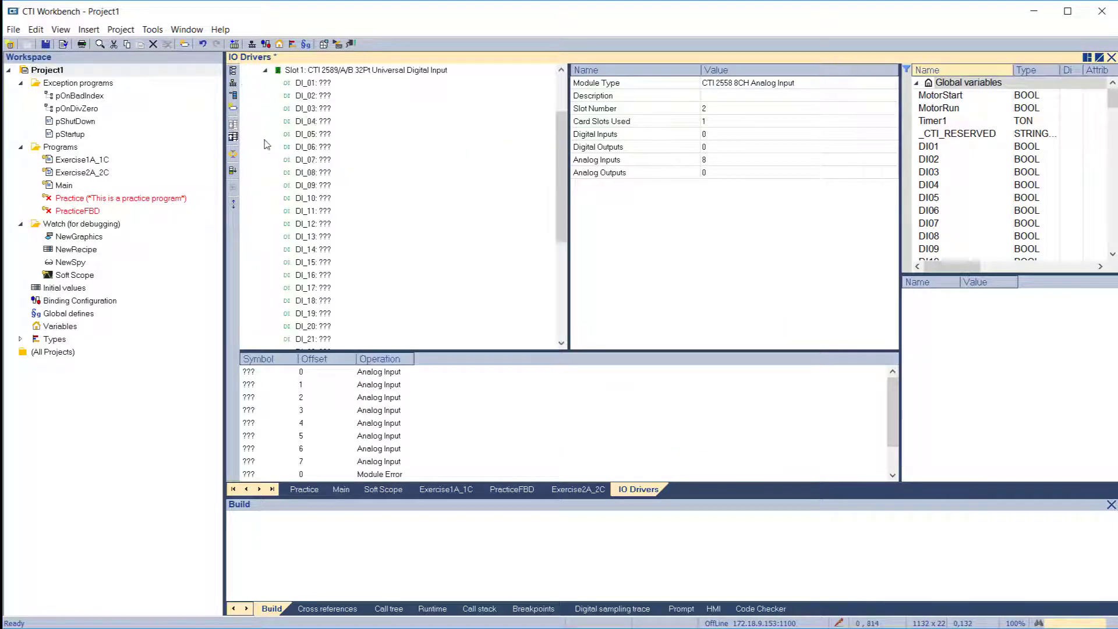
click(266, 70)
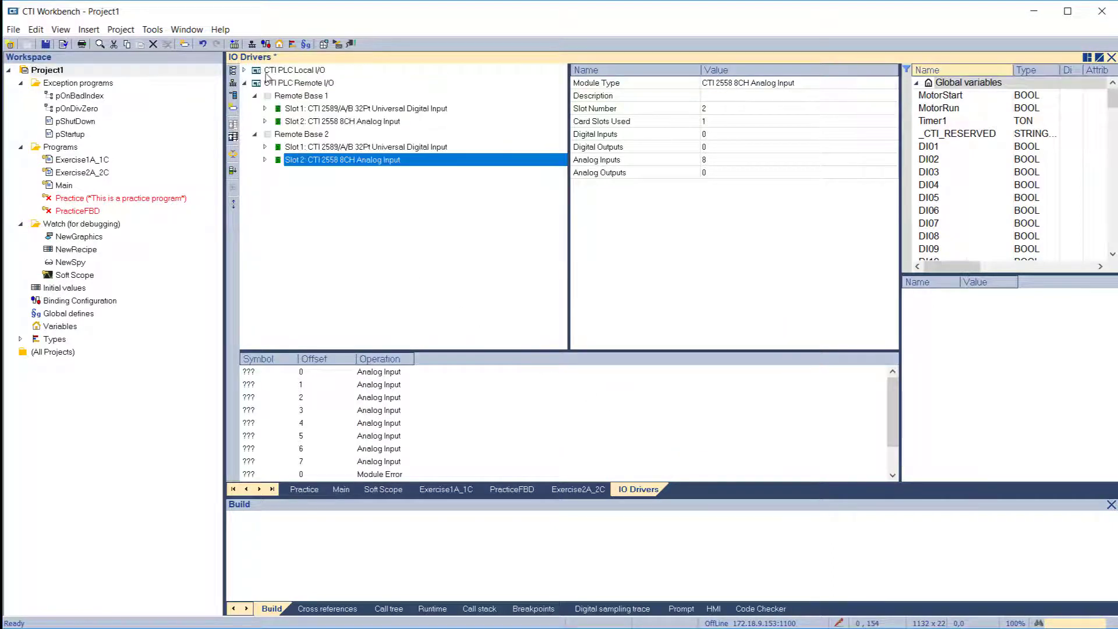
click(265, 121)
click(265, 121)
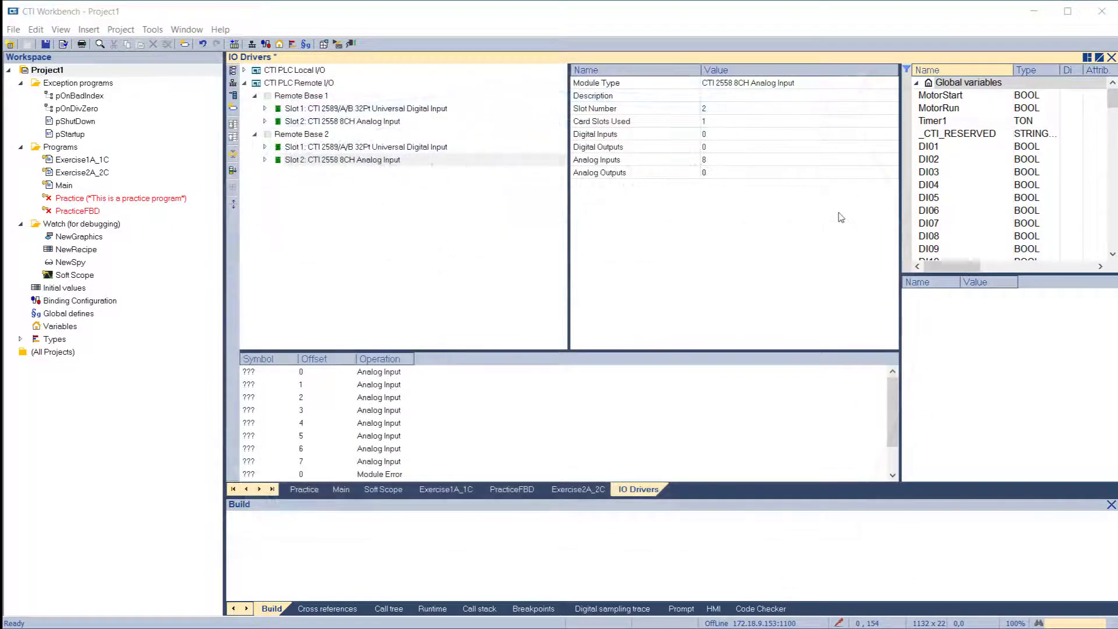
- Add a global variable named Setpoint1 and set its type to INT
click(966, 84)
right_click(966, 86)
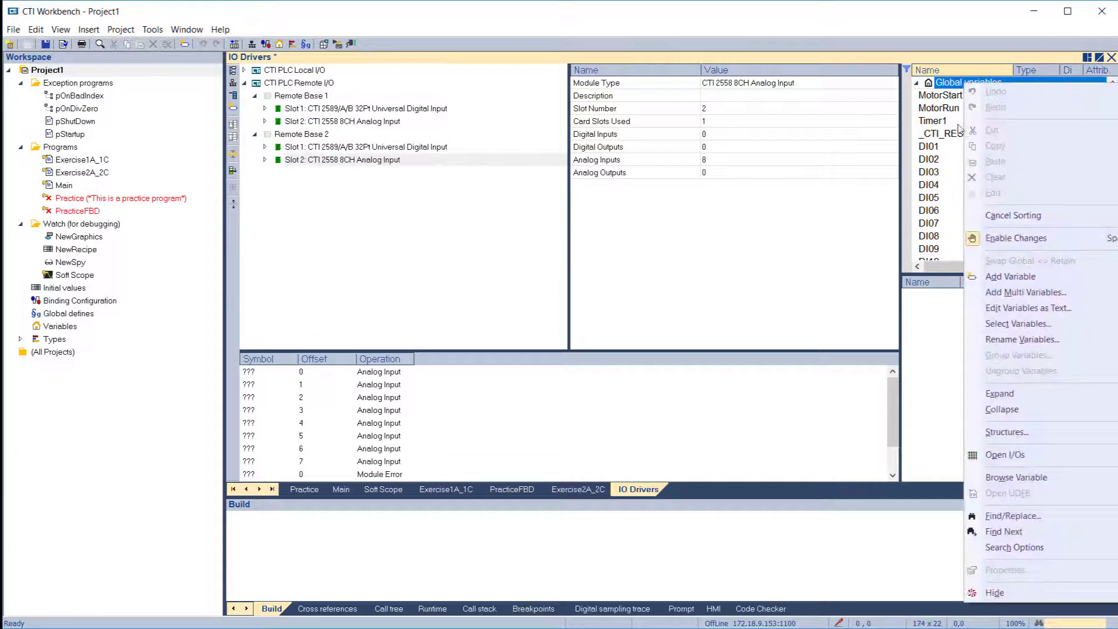
click(980, 273)
text(S)
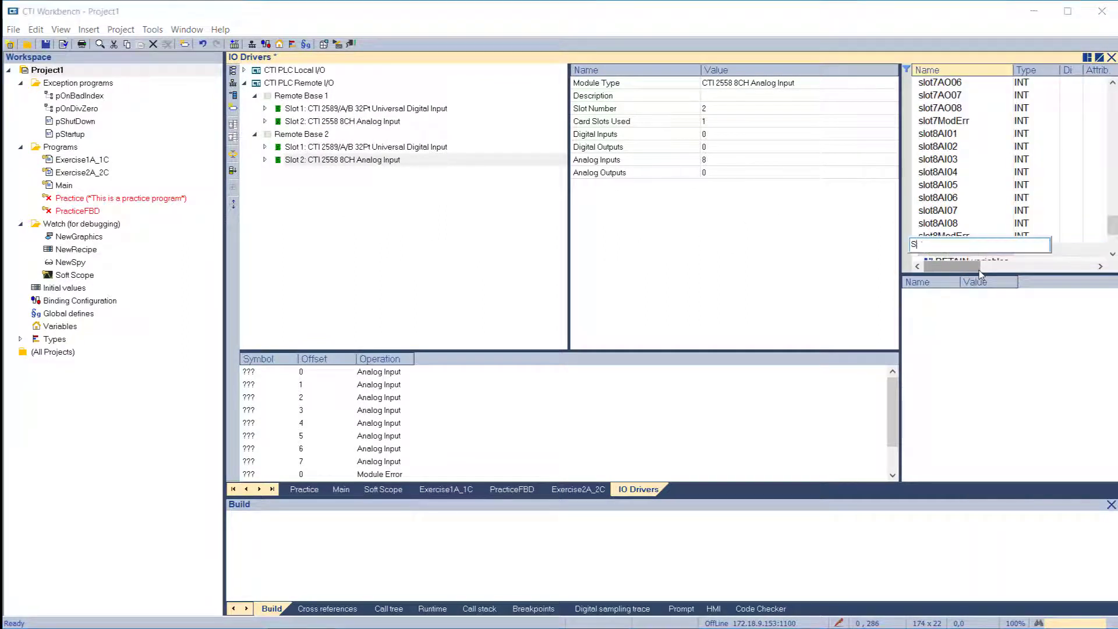
text(etpoint1)
key(Return)
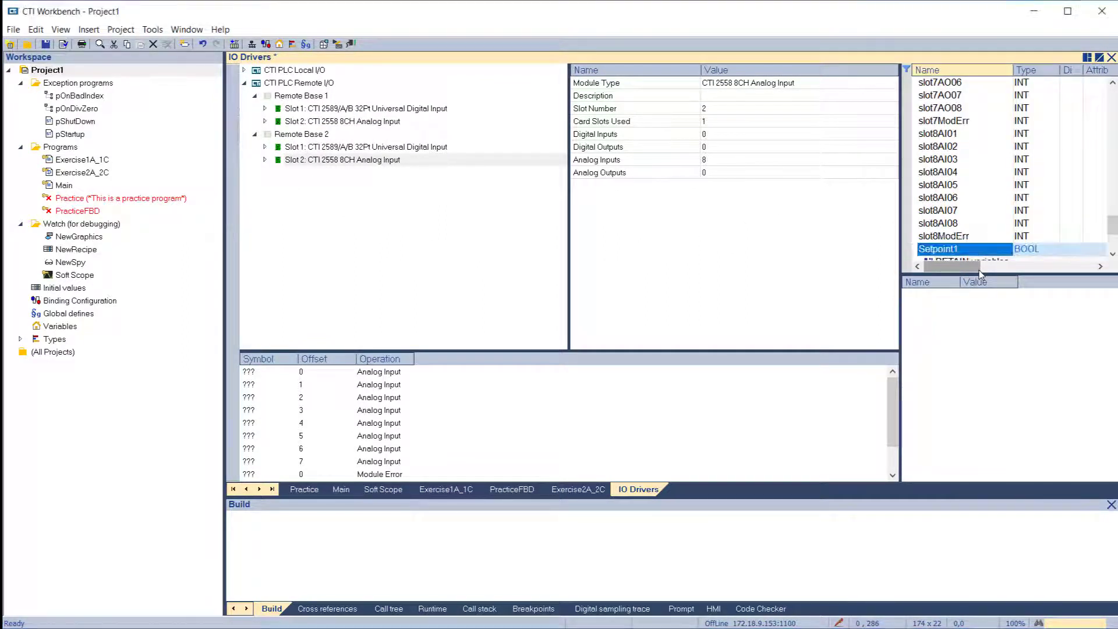
click(1035, 249)
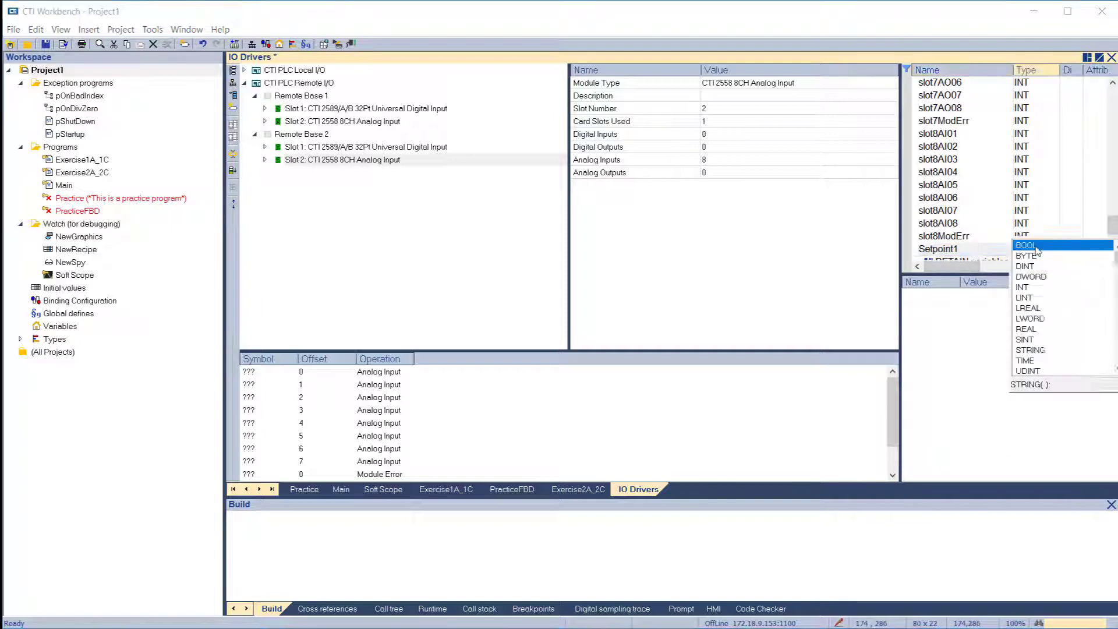
click(1027, 289)
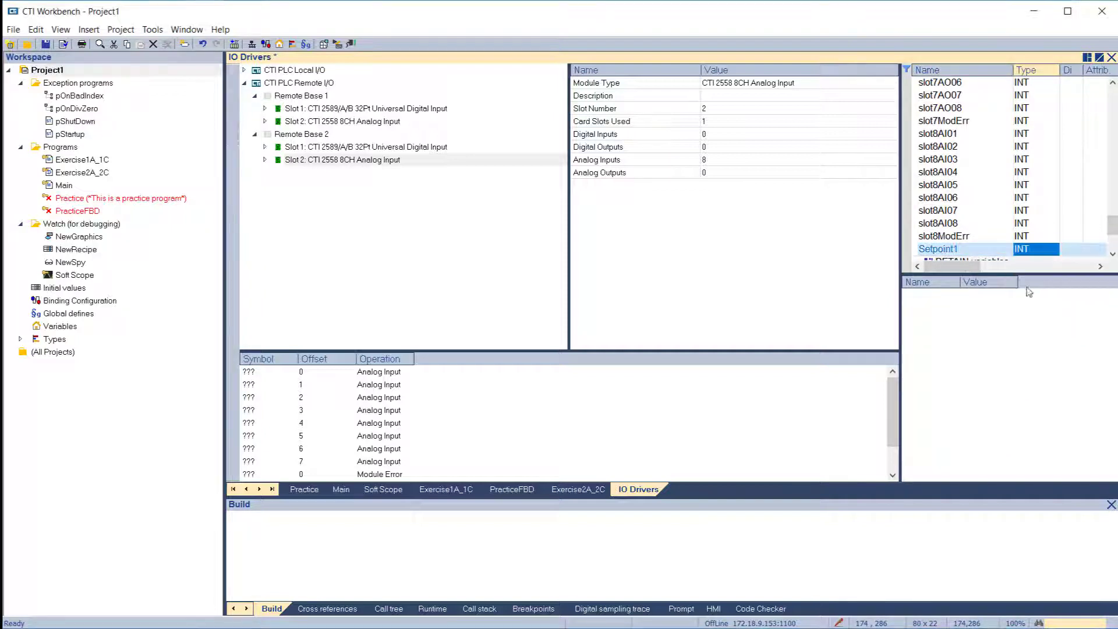
- Add a CAMP Client configuration to the I/O drivers
click(244, 85)
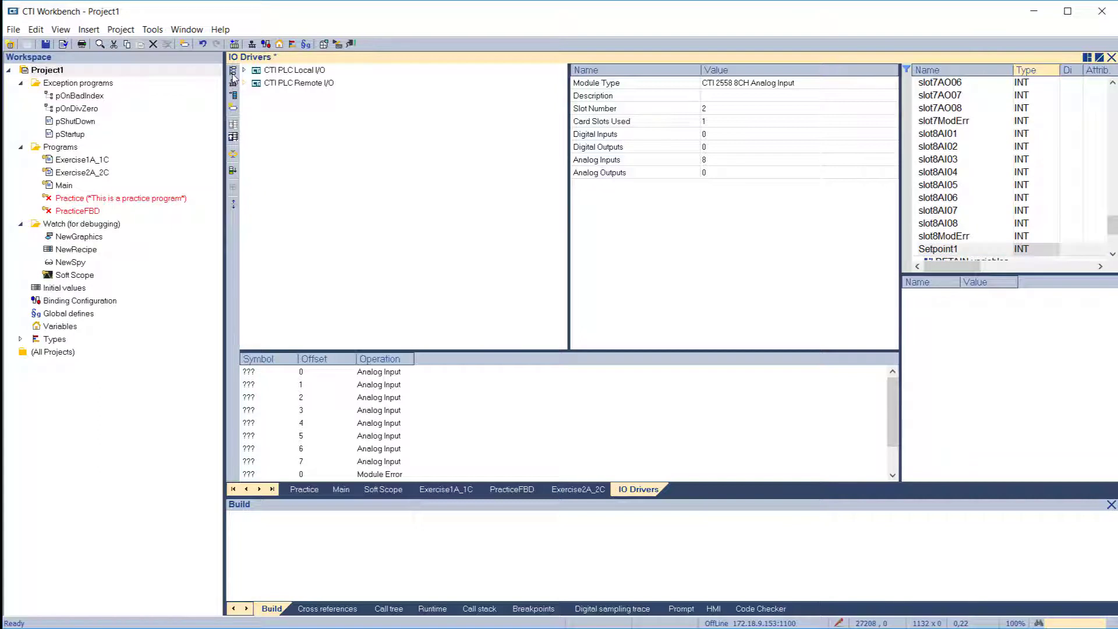
click(233, 72)
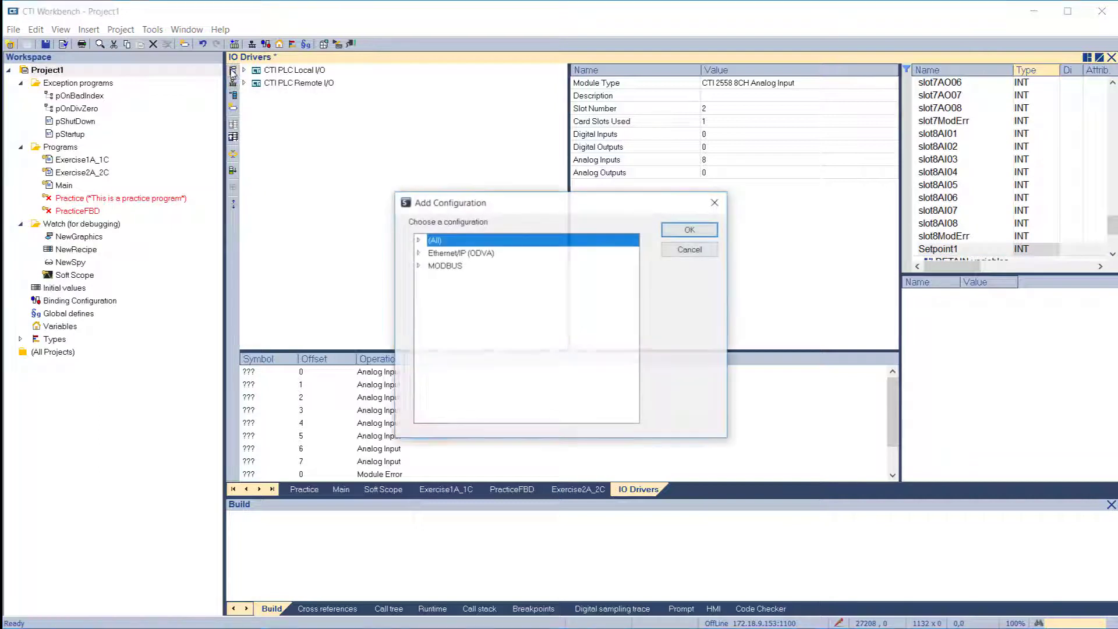
click(417, 240)
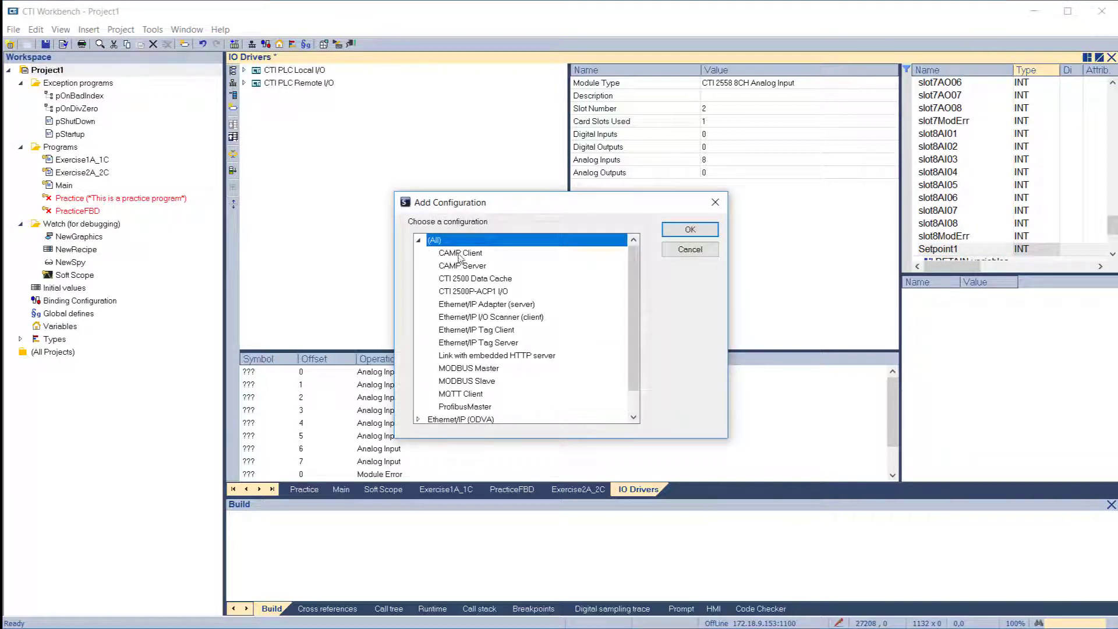
double_click(459, 254)
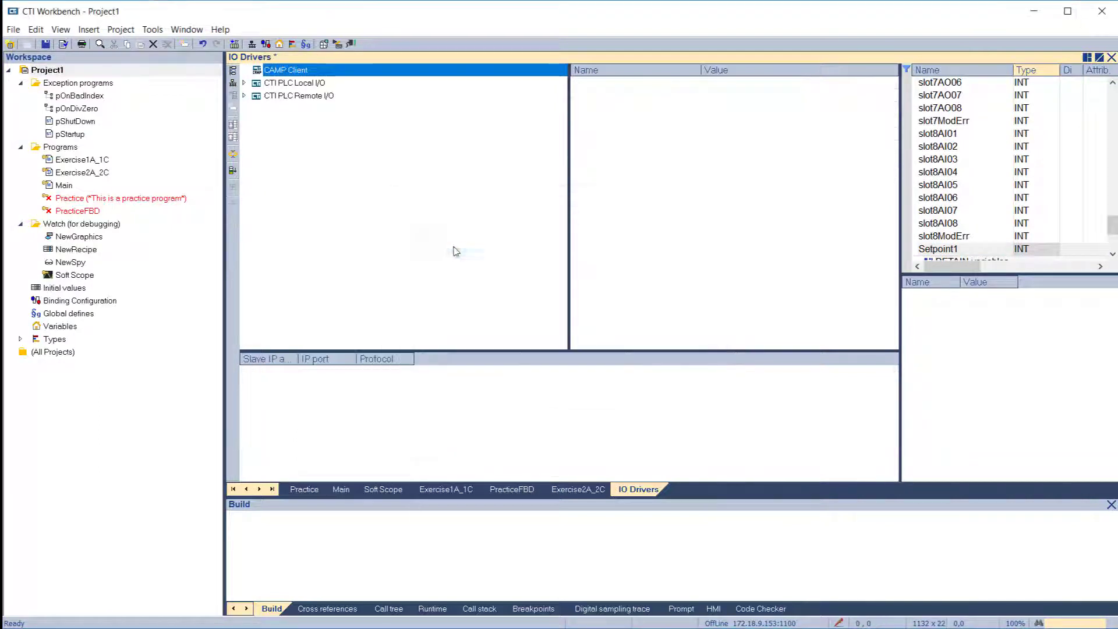
- Add a slave to the CAMP Client with slave IP address 172.18.9.155
click(233, 85)
click(507, 247)
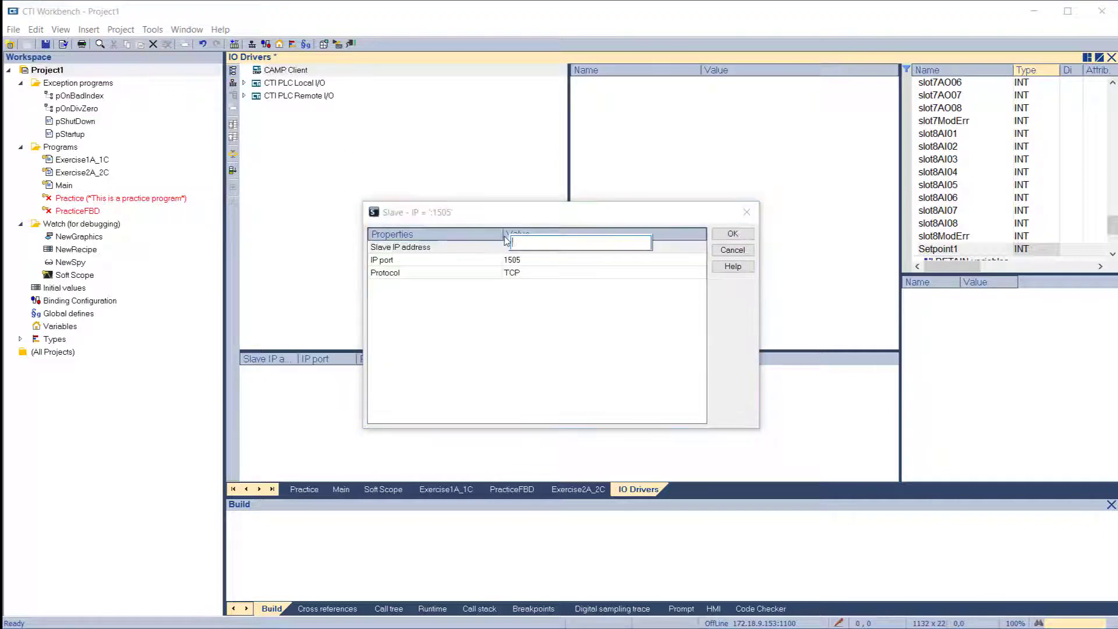
text(172.18.9.155)
key(Return)
key(Return)
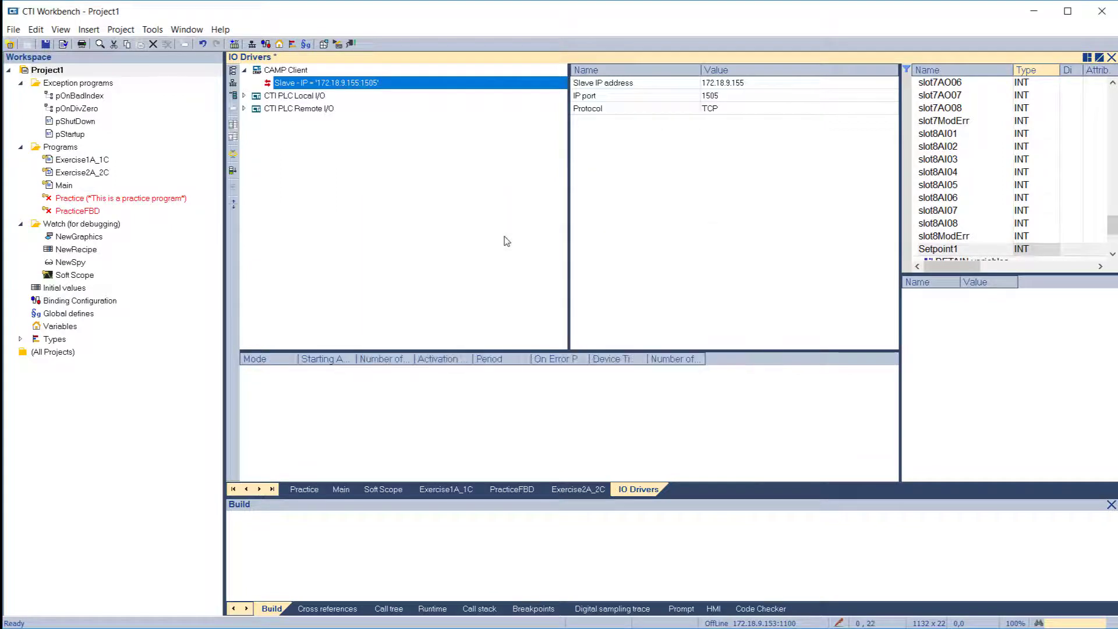
- Add a data request to the CAMP Client slave with mode READ and starting address 327
click(233, 96)
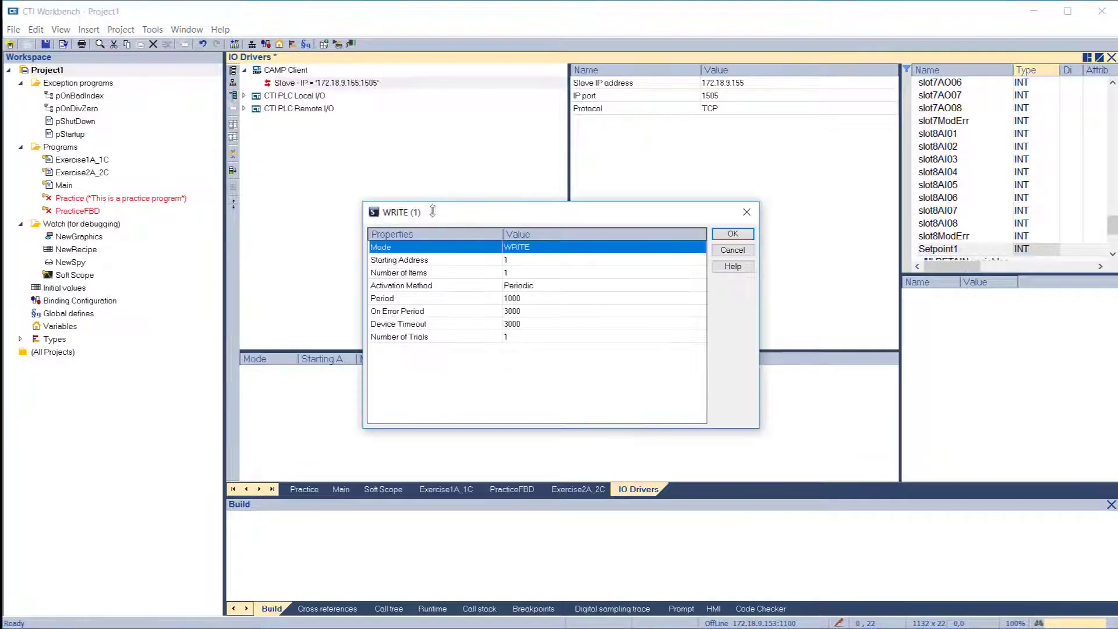
double_click(534, 249)
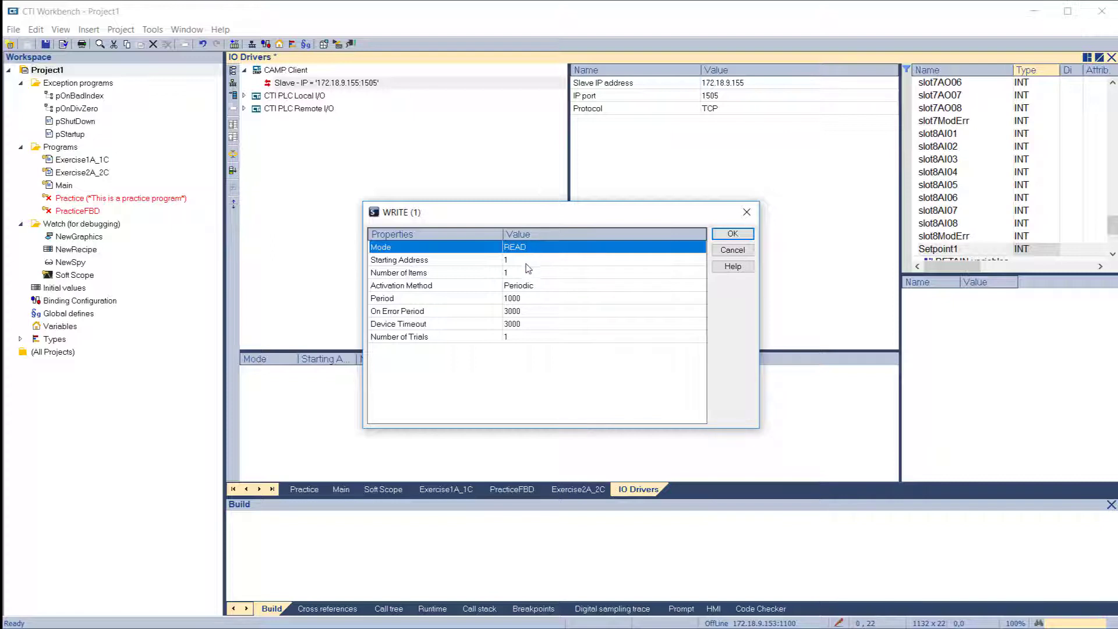
click(526, 262)
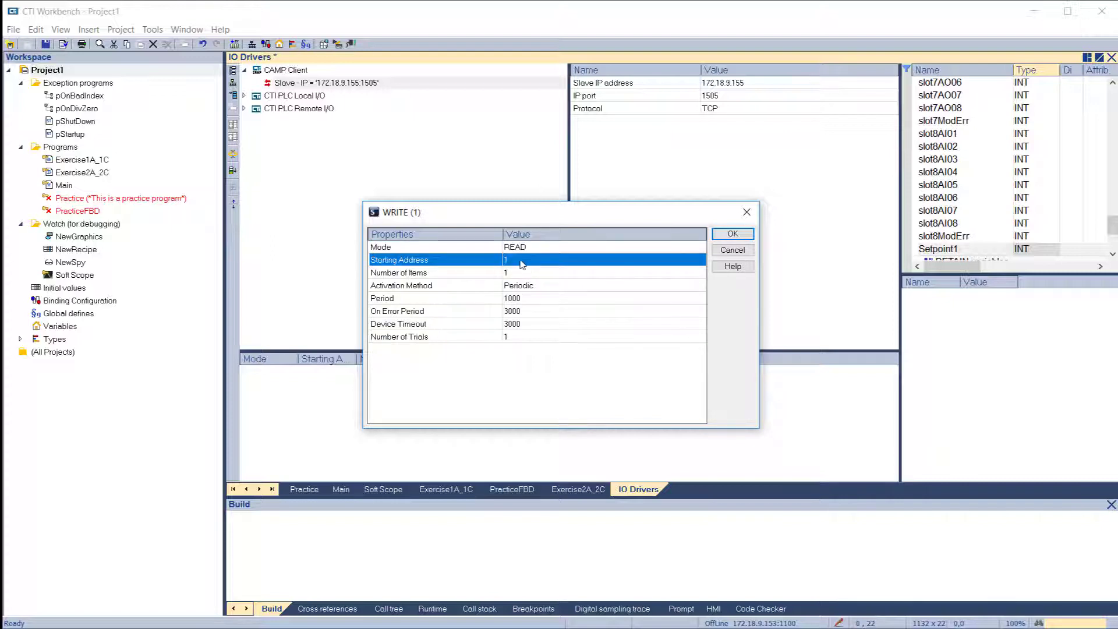
click(522, 262)
text(327)
key(Return)
click(732, 233)
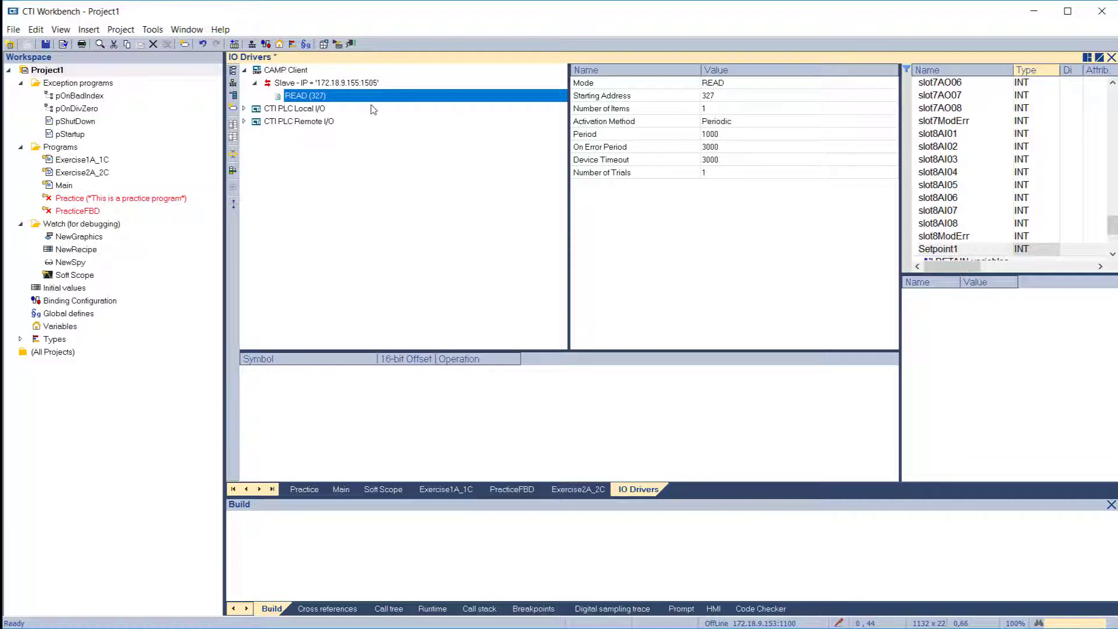
- Map the variable Setpoint1 to the READ request at starting address 327, keeping the default offset and Data Exchange operation
scroll(1000, 180, up, 10)
scroll(1114, 176, up, 18)
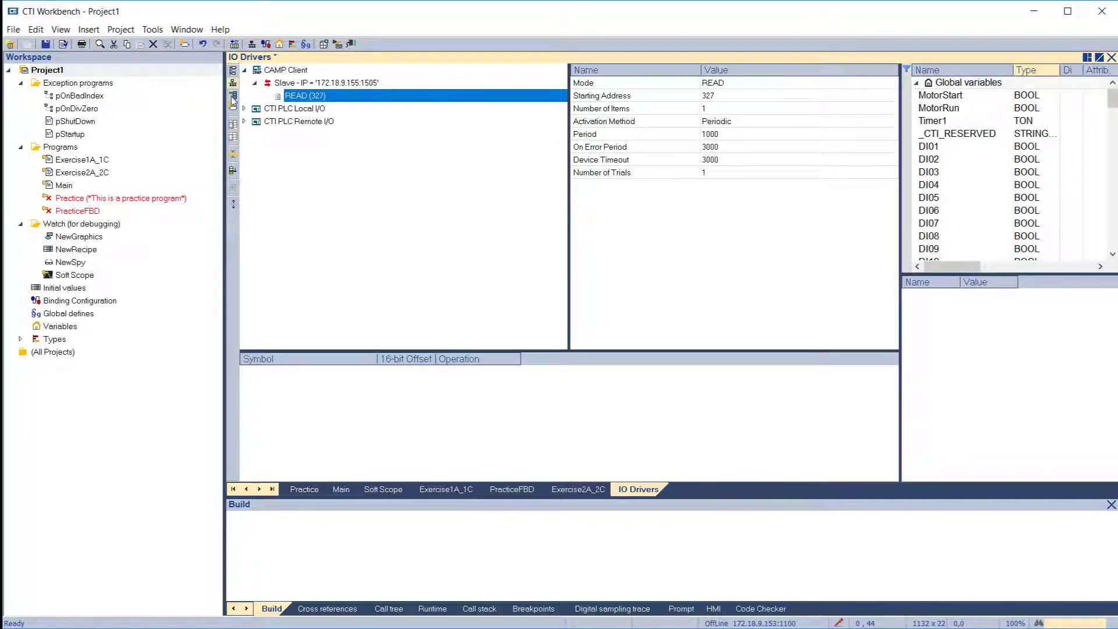
click(233, 109)
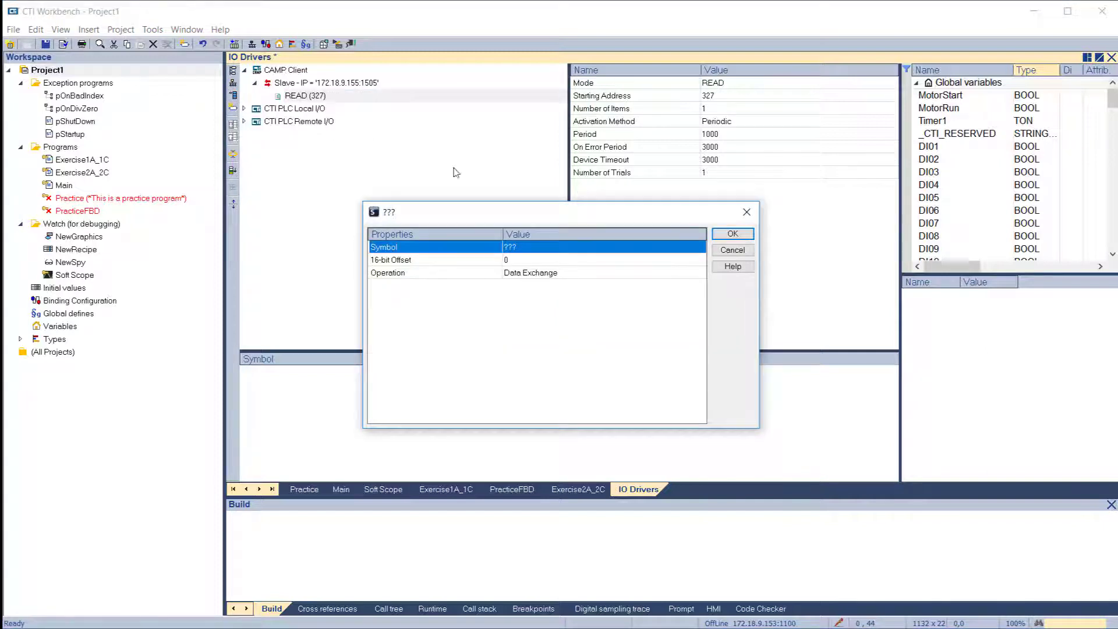
click(522, 248)
text(Se)
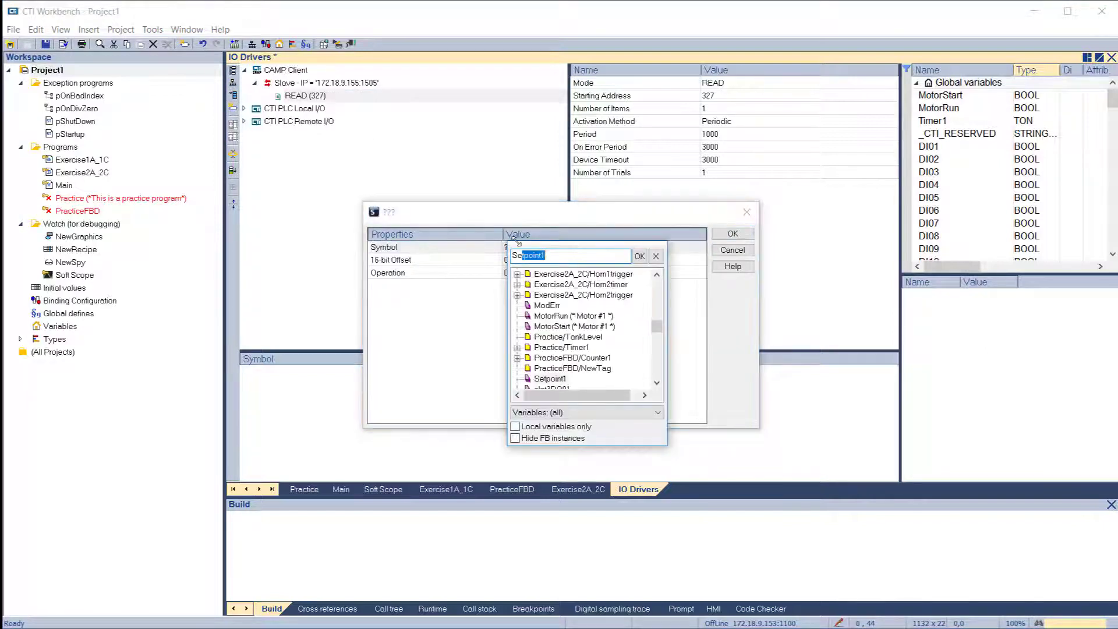
text(tpoint1)
click(640, 256)
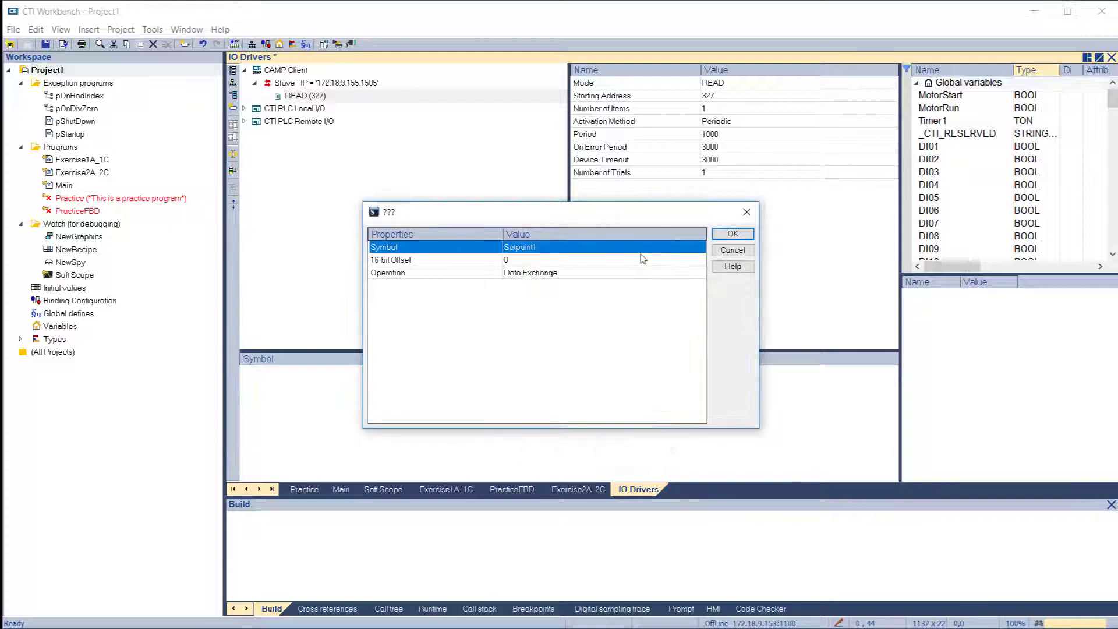
click(732, 234)
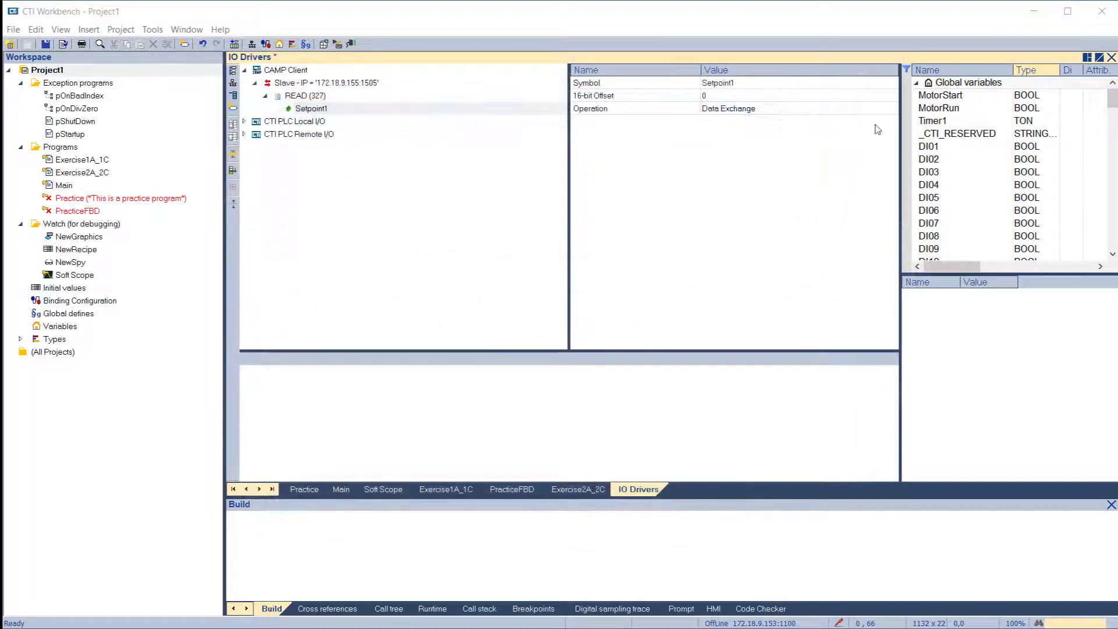
- Add a global variable named Loop1_setpoint and set its type to REAL
click(939, 85)
right_click(939, 85)
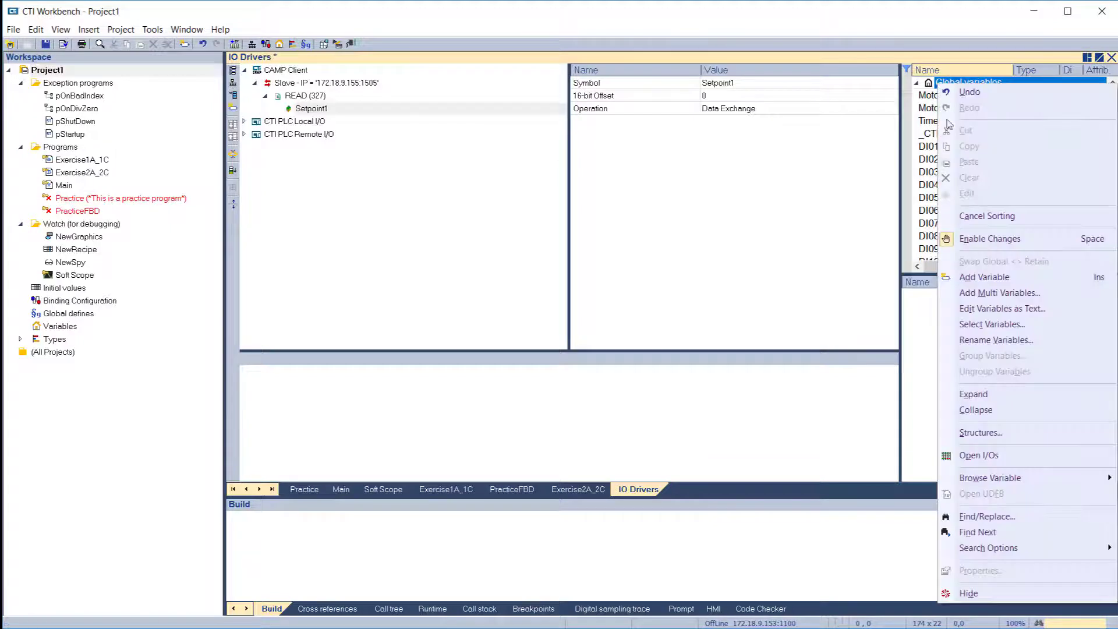
click(956, 273)
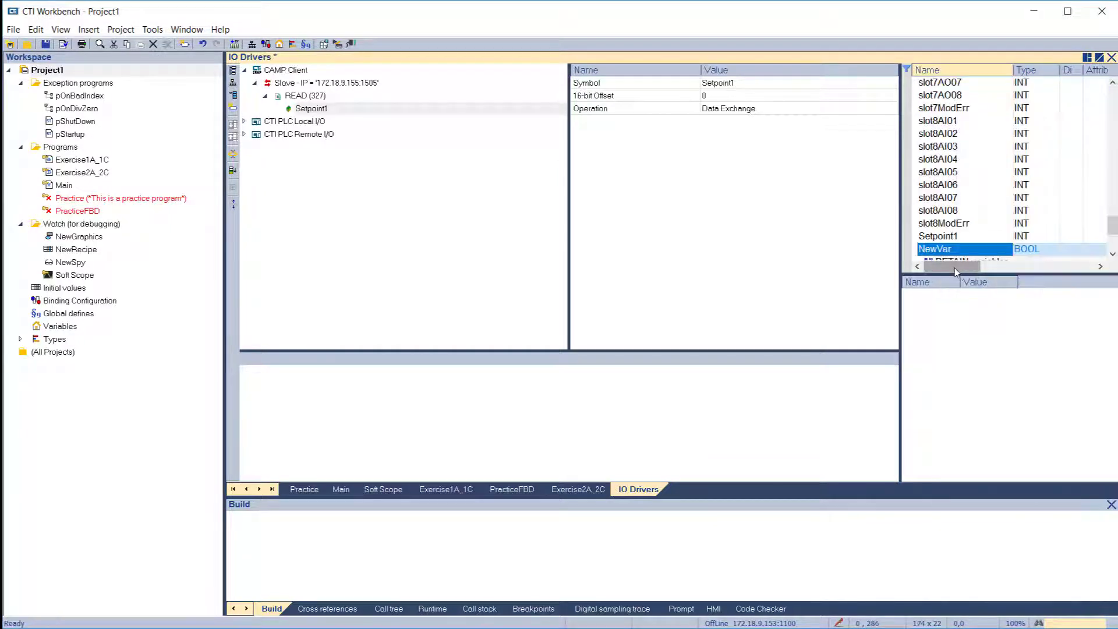
text(Loop1_setpoint)
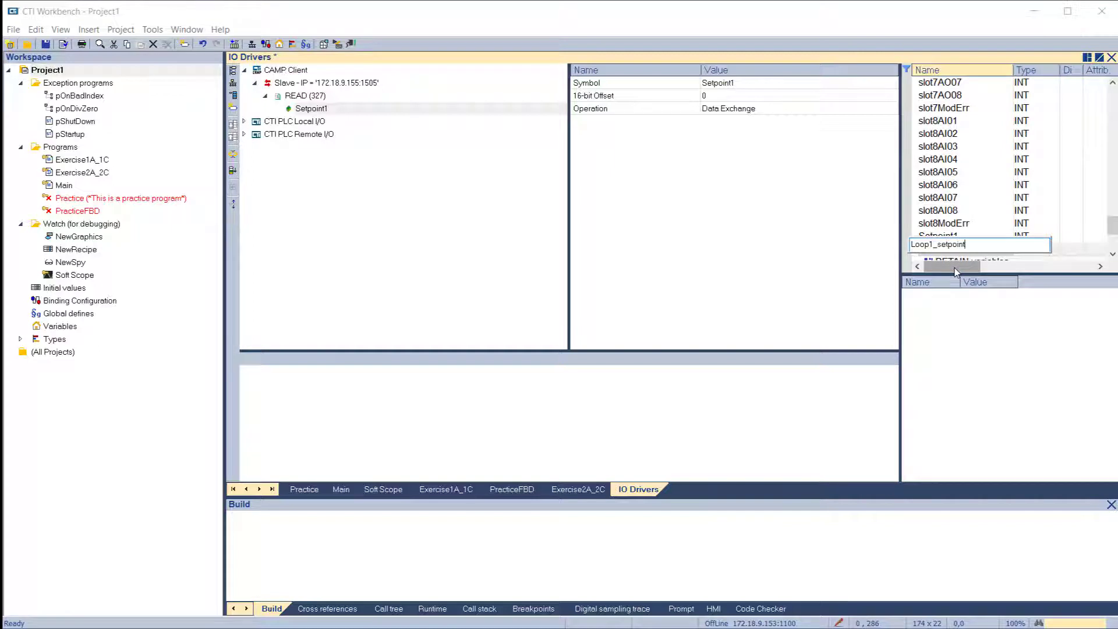
key(Return)
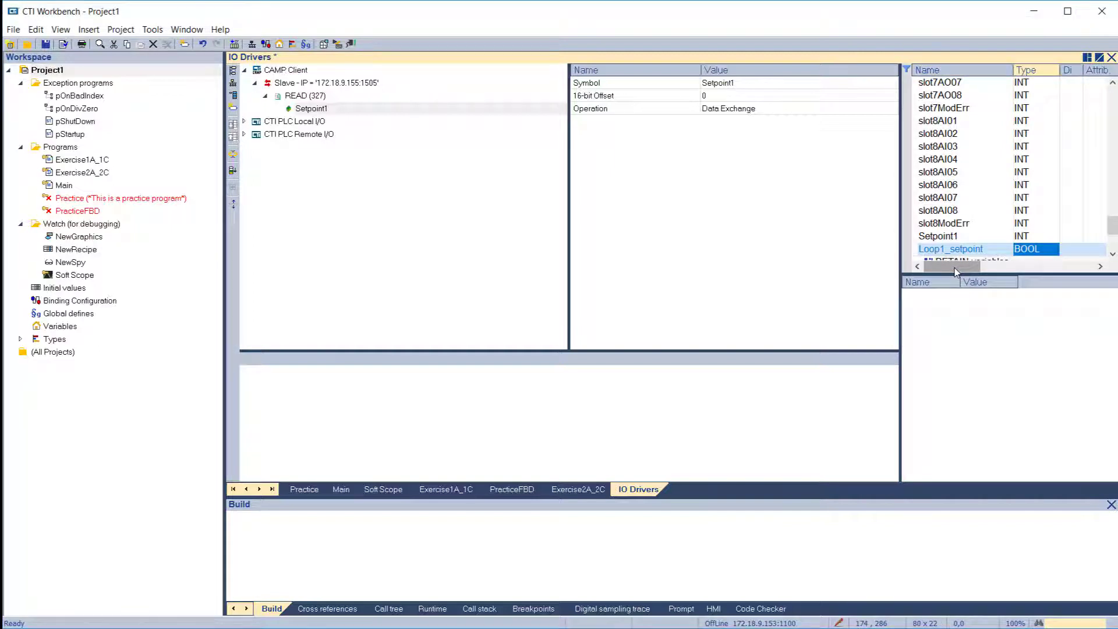
click(1037, 249)
click(1031, 329)
scroll(944, 116, up, 20)
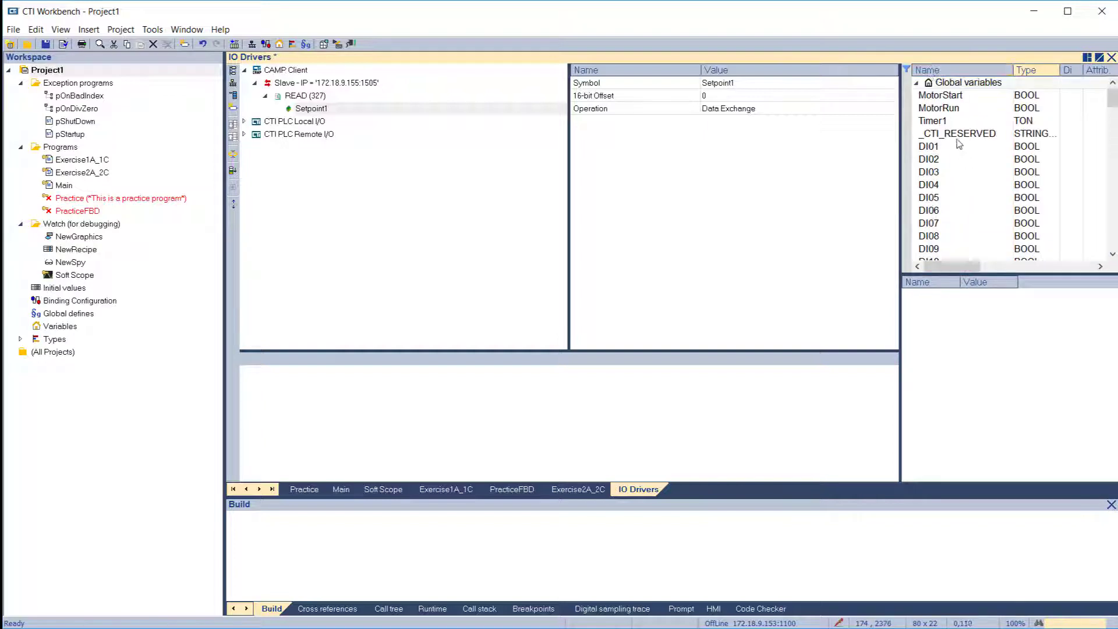
- Create multiple global INT variables with the name pattern analog%, numbered from 1 to 8
click(938, 83)
right_click(938, 82)
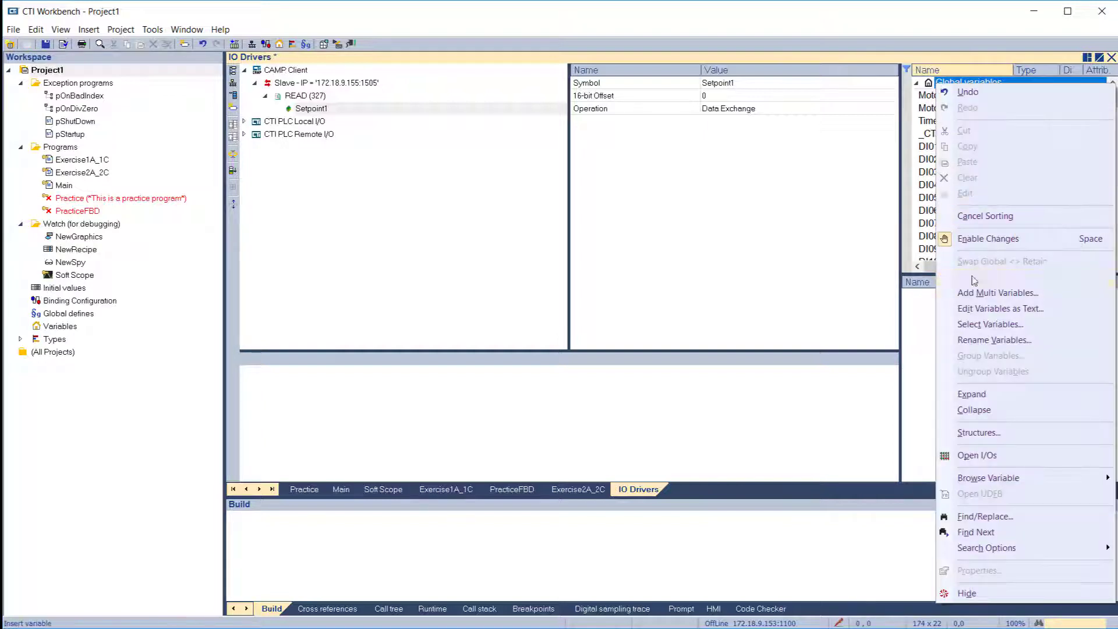
click(985, 292)
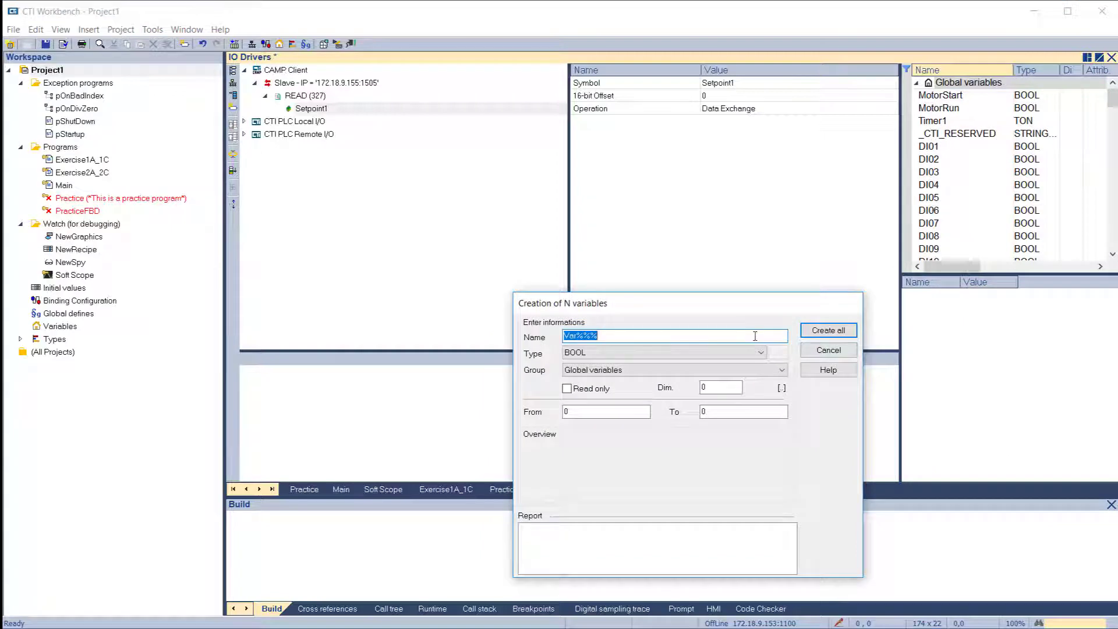
text(analog)
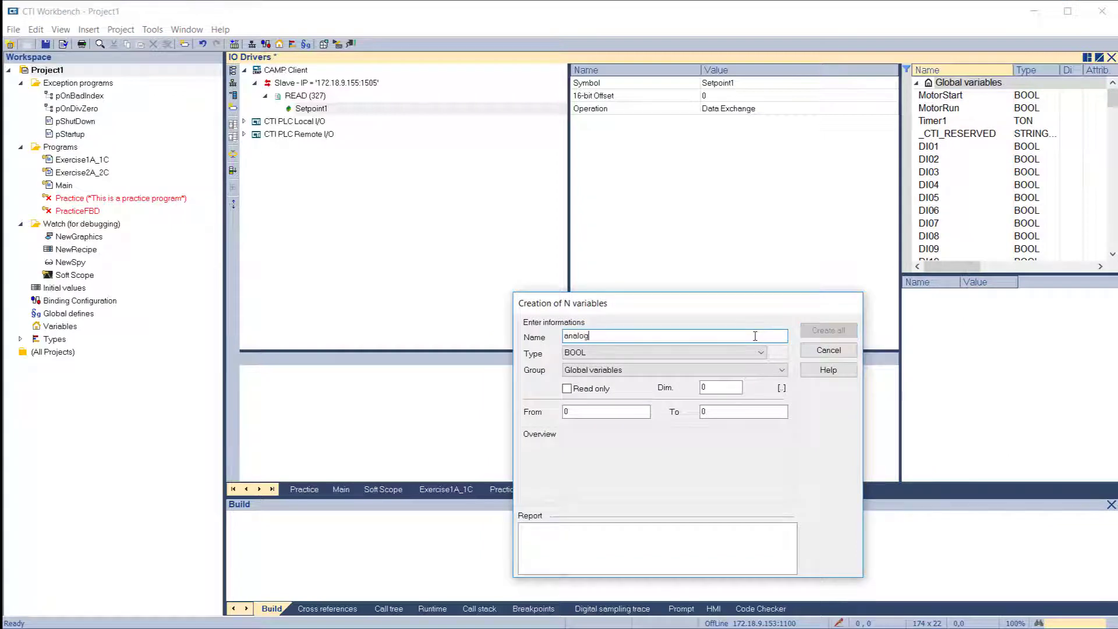
text(%)
click(760, 353)
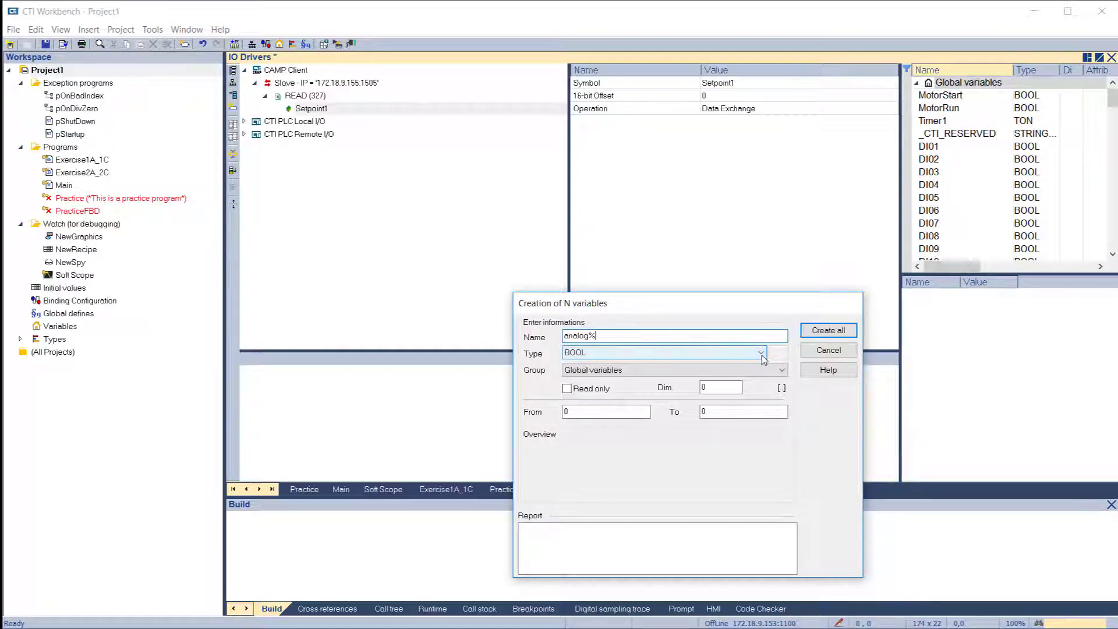
click(582, 406)
click(571, 413)
drag(571, 412, 554, 411)
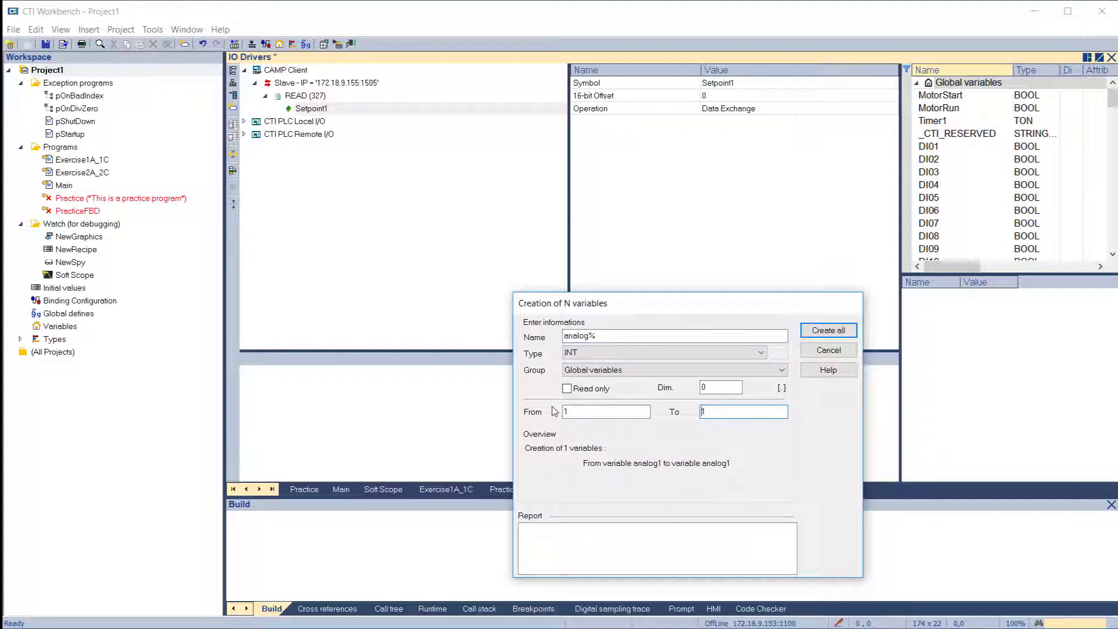
text(8)
key(Tab)
key(Return)
click(828, 350)
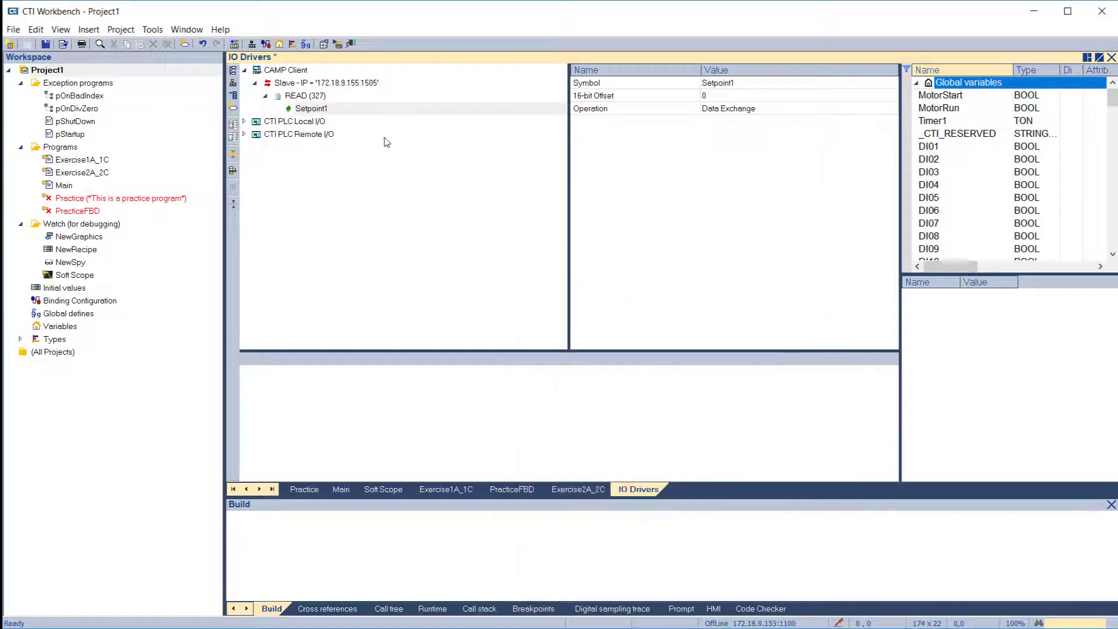
- Add a CTI 2500 Data Cache configuration to the I/O drivers
click(244, 70)
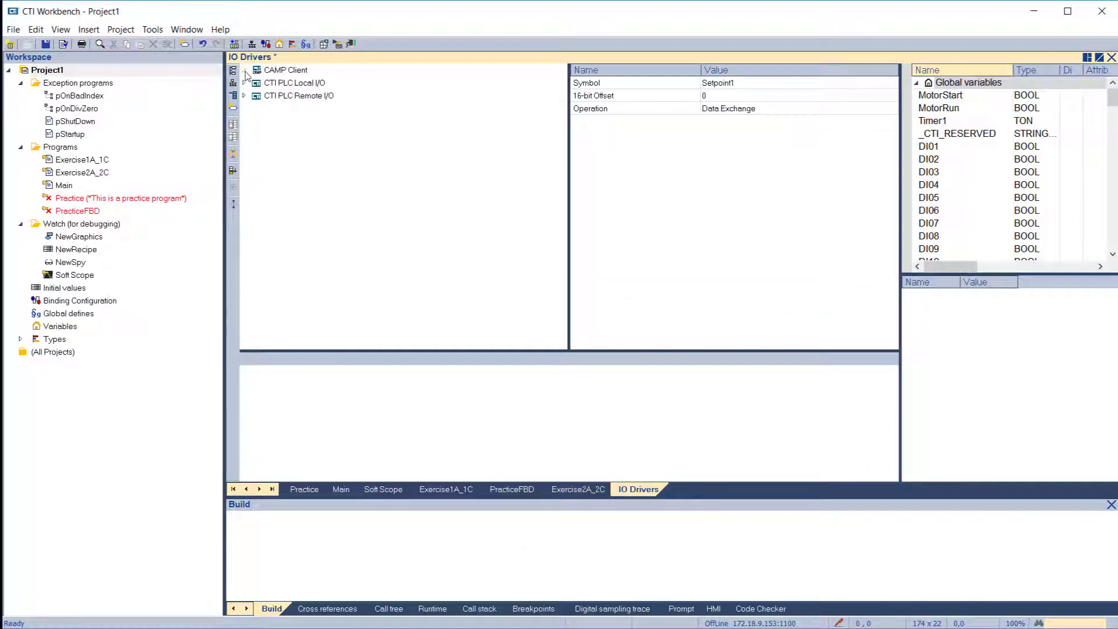
click(233, 70)
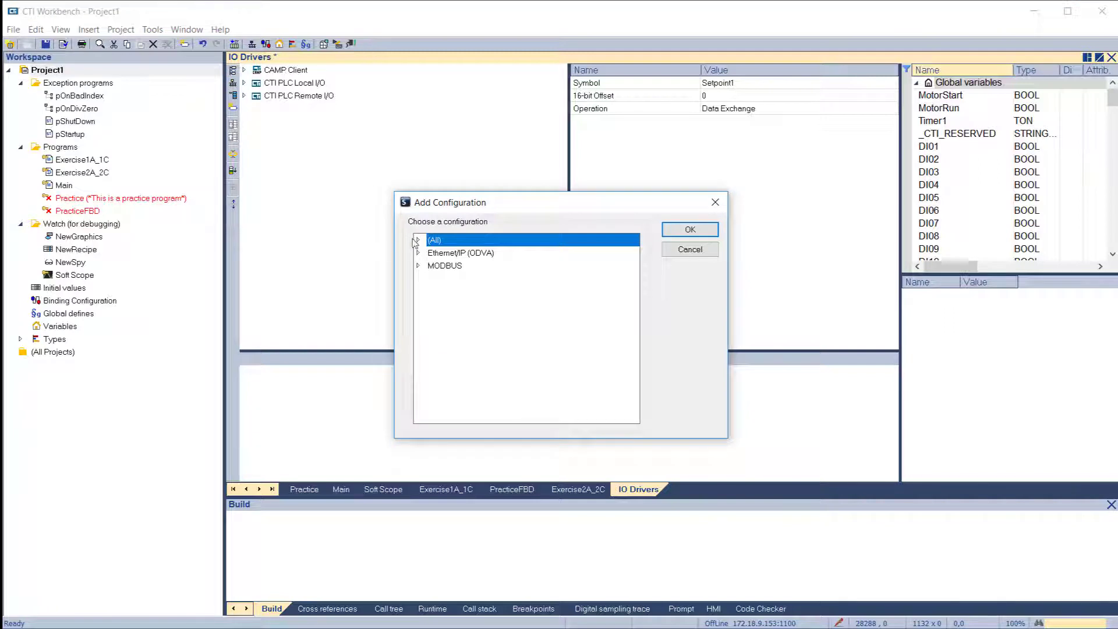
click(418, 240)
click(476, 266)
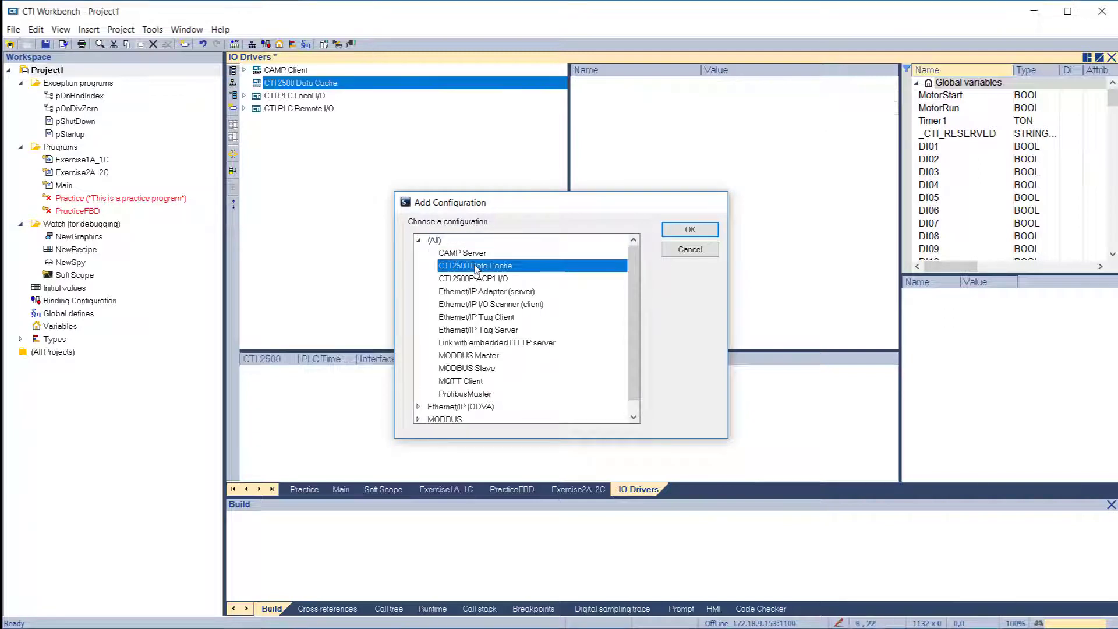
double_click(475, 266)
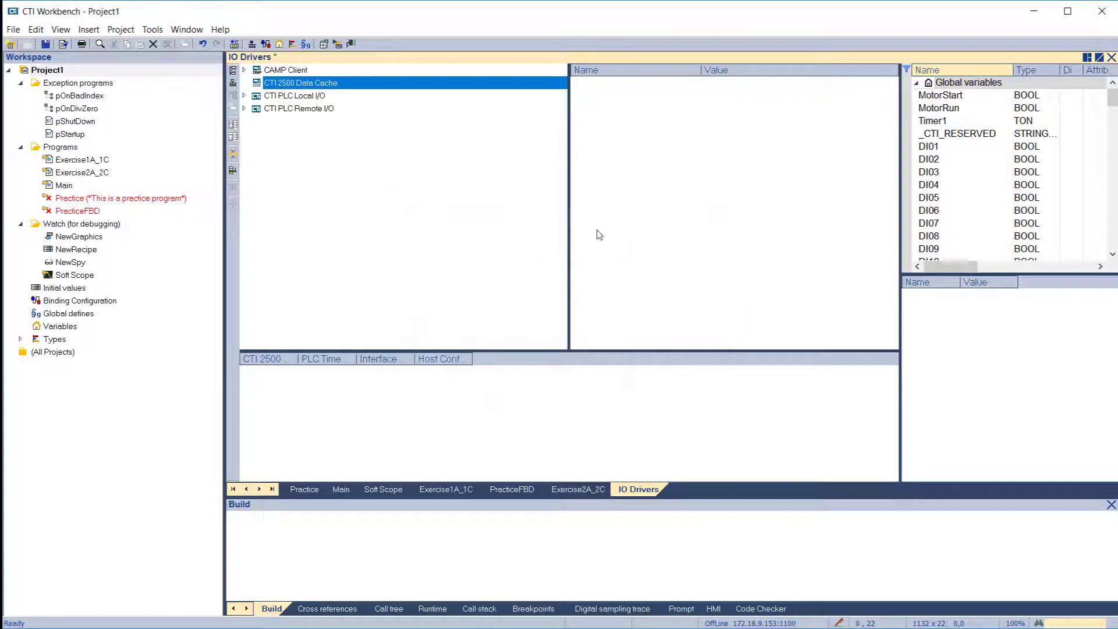
- Add a CTI 2500 PLC with IP address 172.18.9.141 under the Data Cache driver, keeping the default time slice and interface settings
click(233, 85)
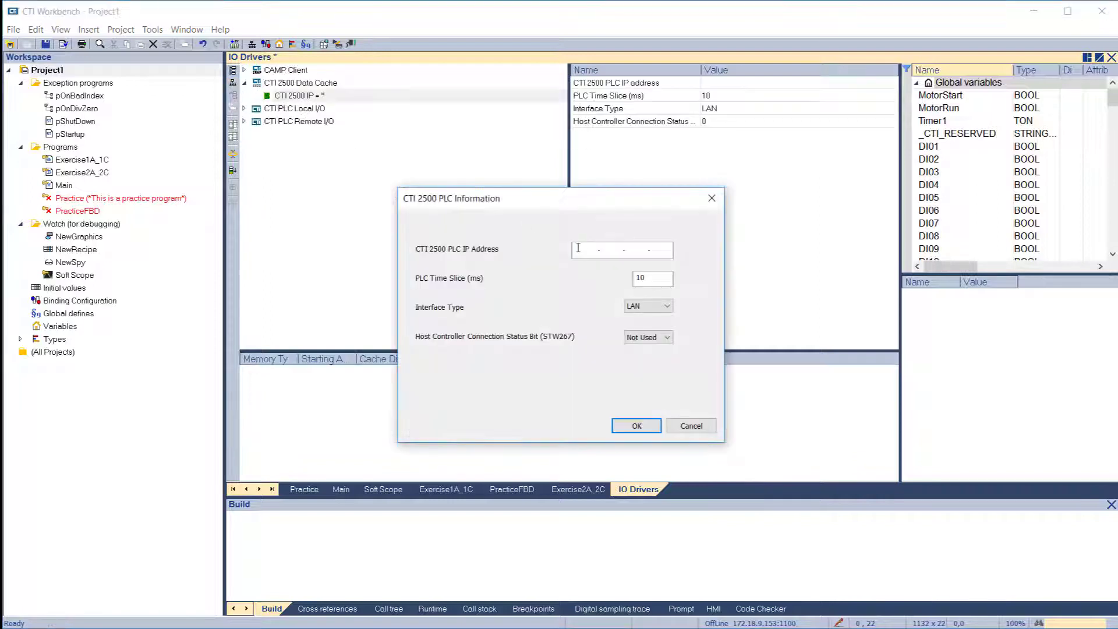
text(172 . 18 . 9 . 141)
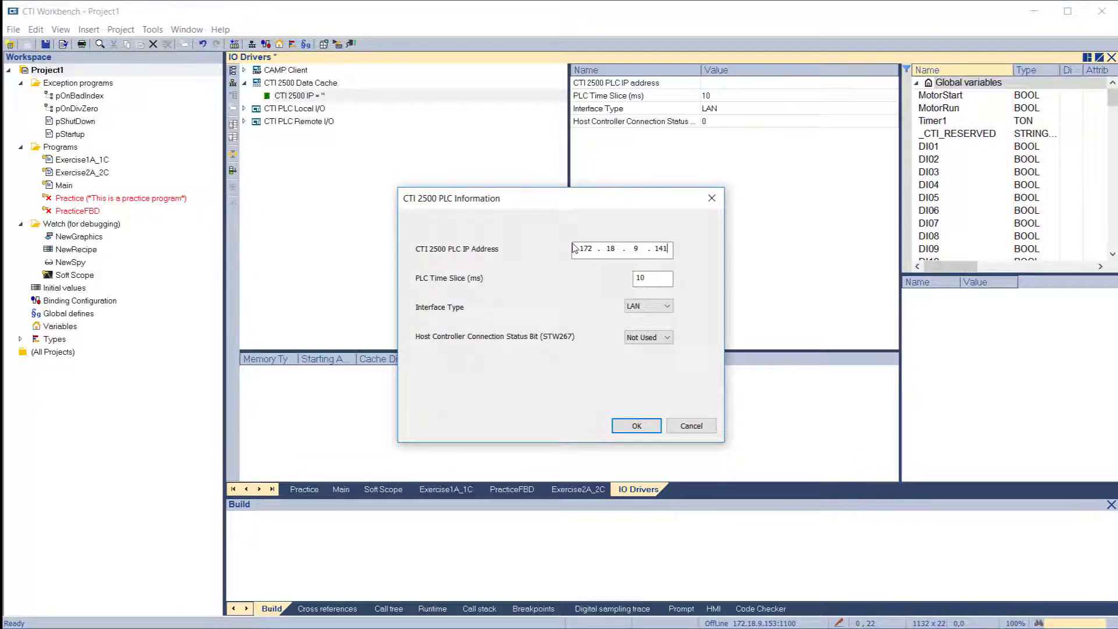
click(634, 425)
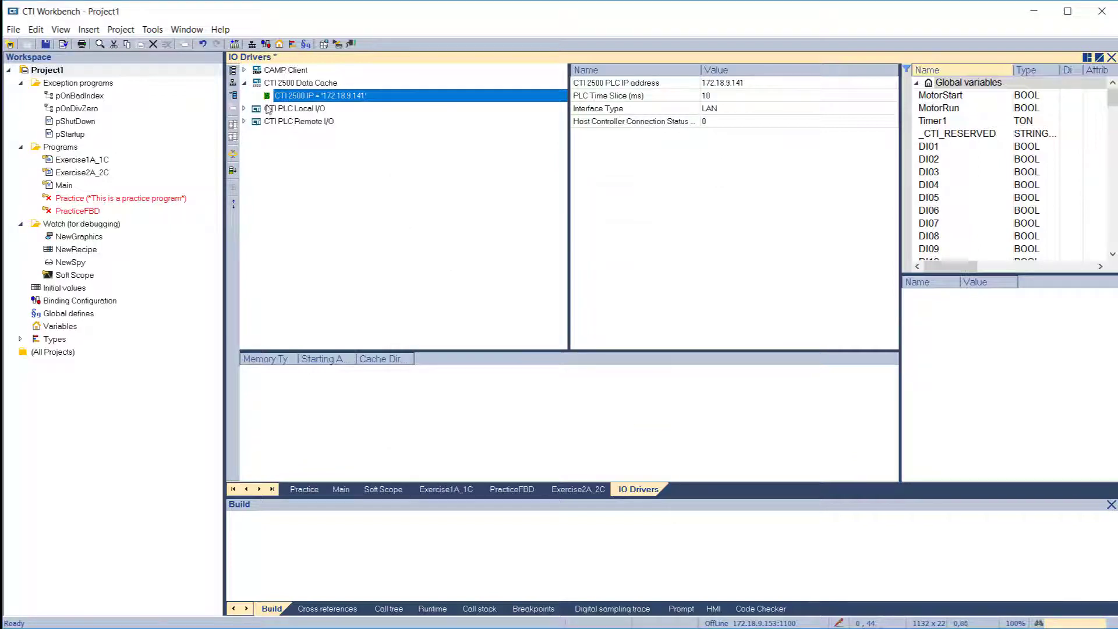
- Add a data block of memory type Analog I/O (WXWY) [INT] to the PLC, with starting address 1 and direction Read From PLC
click(233, 95)
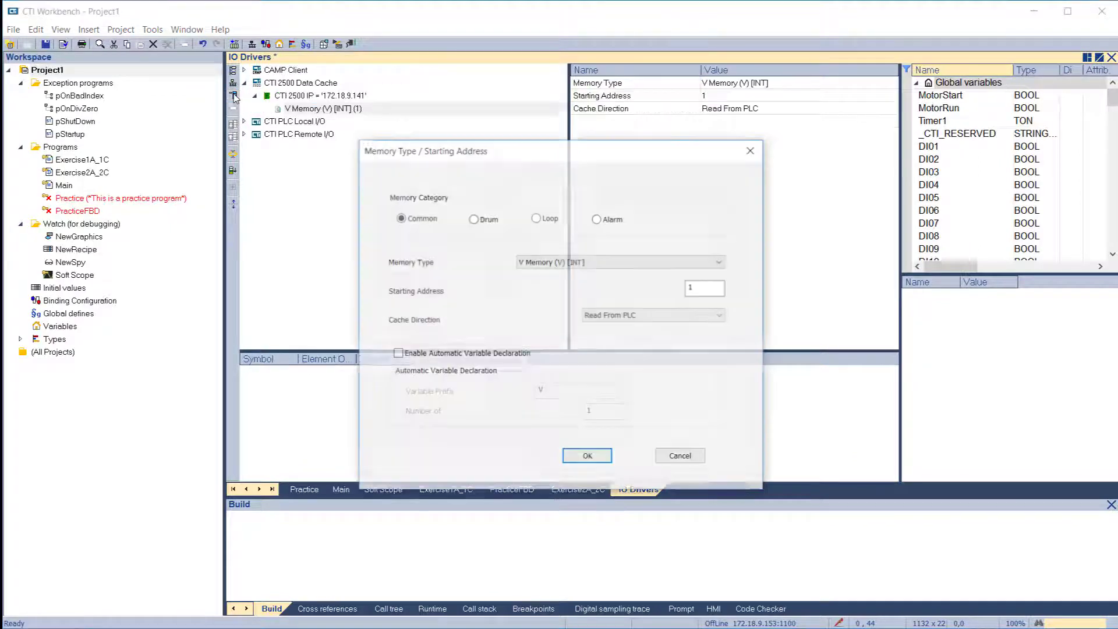
click(544, 262)
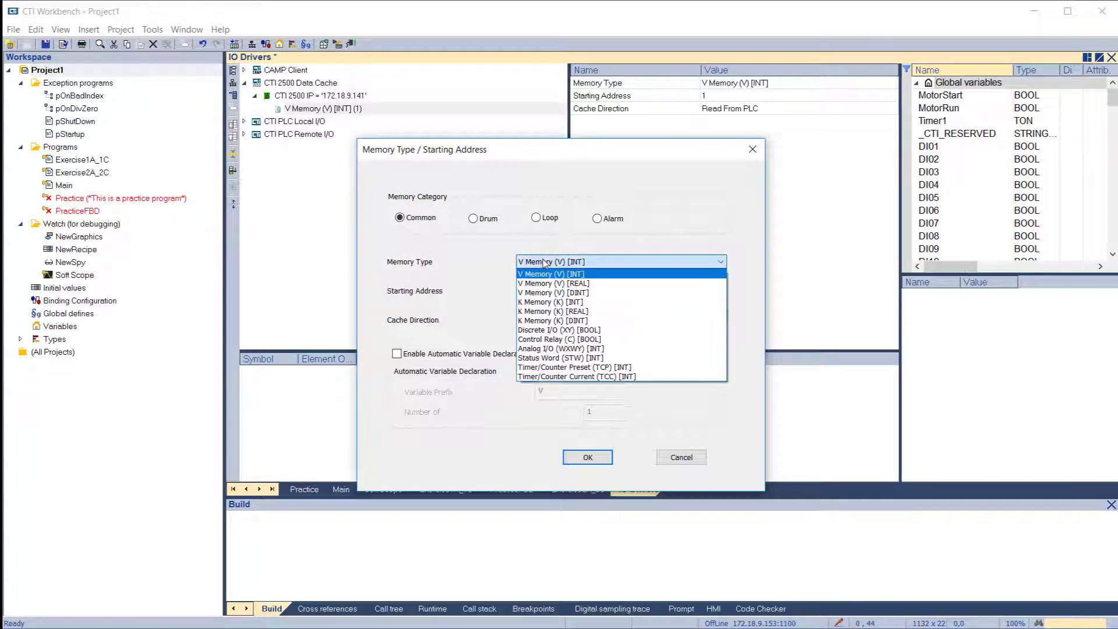
click(550, 348)
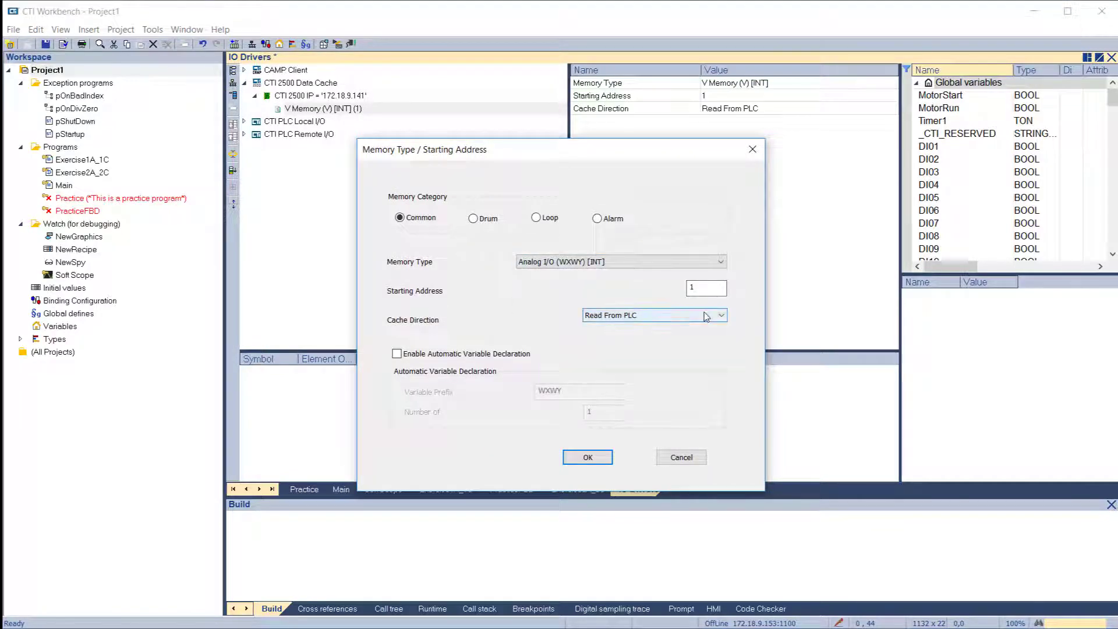
click(588, 459)
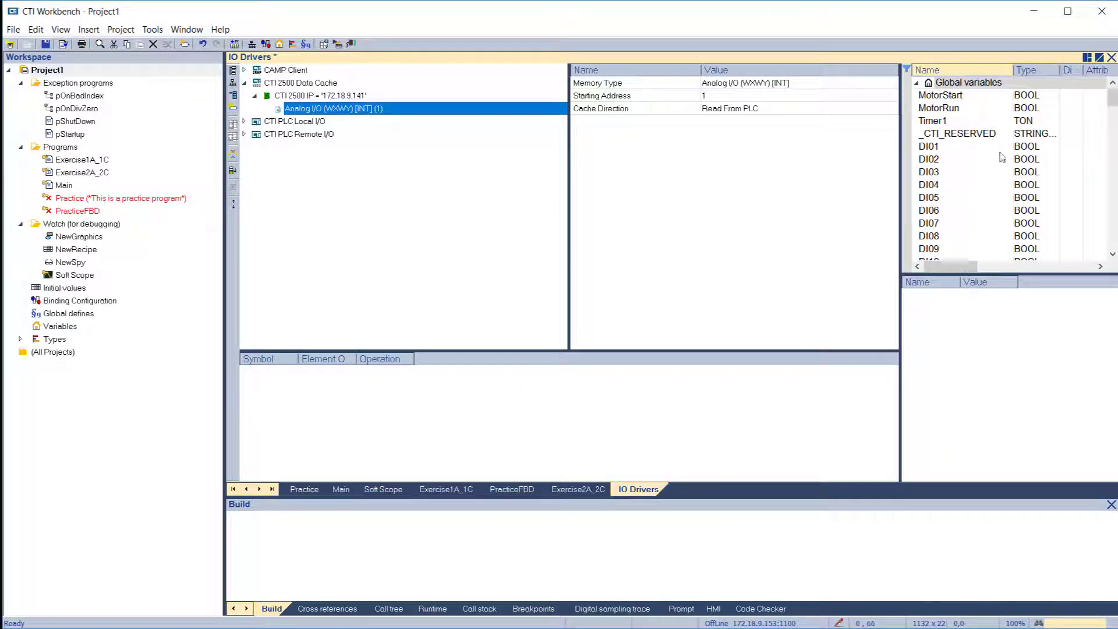
- Map the variables analog1 through analog8 to the Analog I/O block and assign them consecutive element offsets
drag(1112, 99, 1112, 233)
click(939, 109)
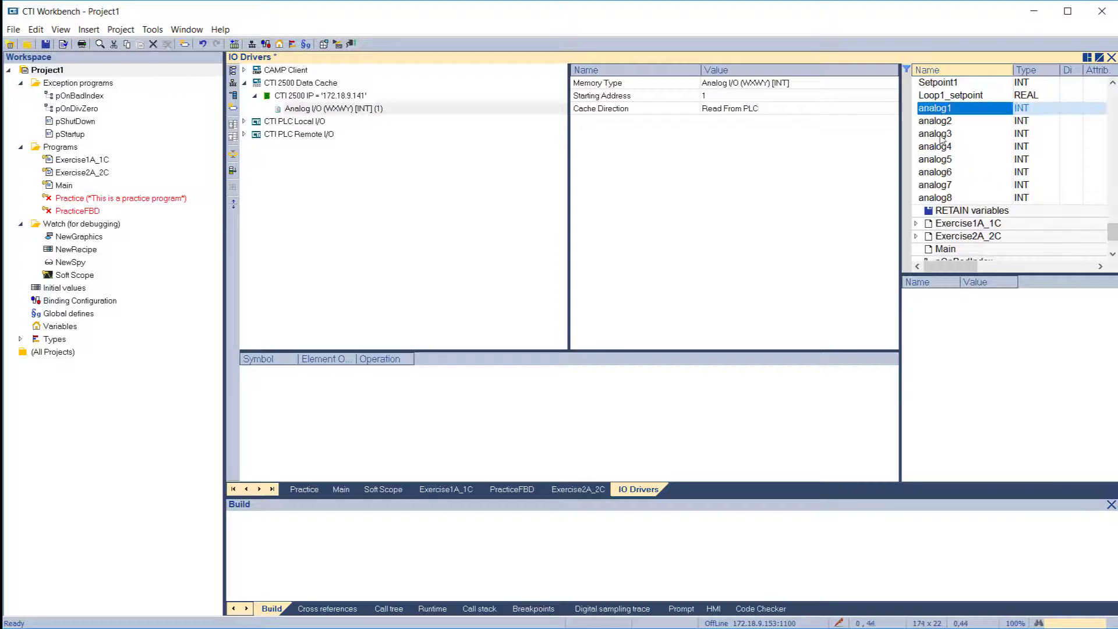
shift+click(943, 200)
drag(946, 160, 366, 423)
click(342, 109)
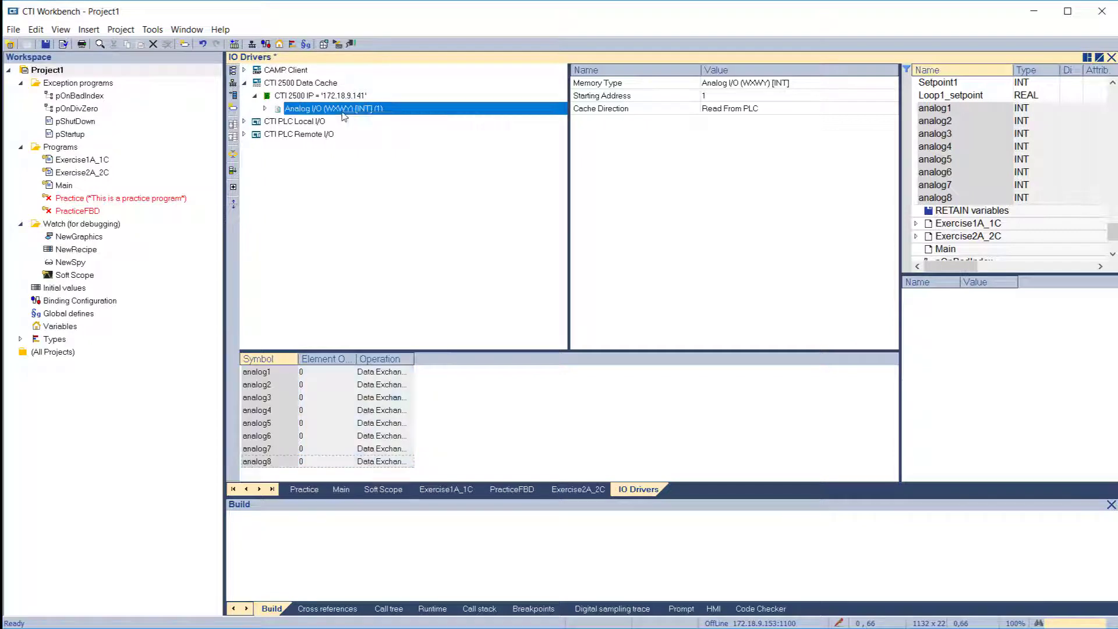
right_click(342, 108)
click(430, 528)
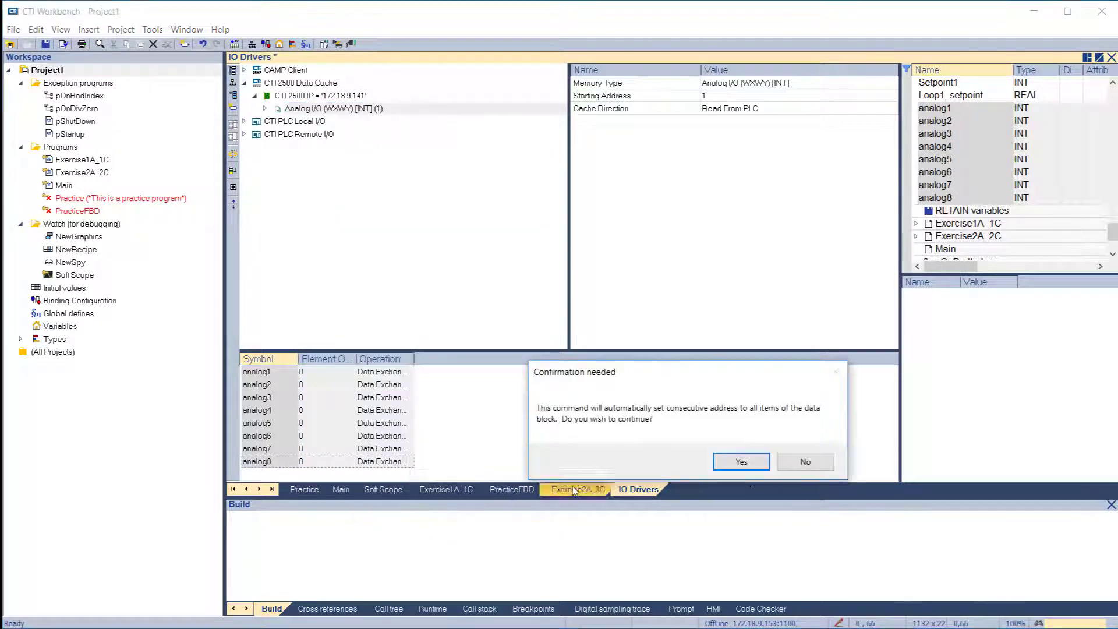
click(751, 468)
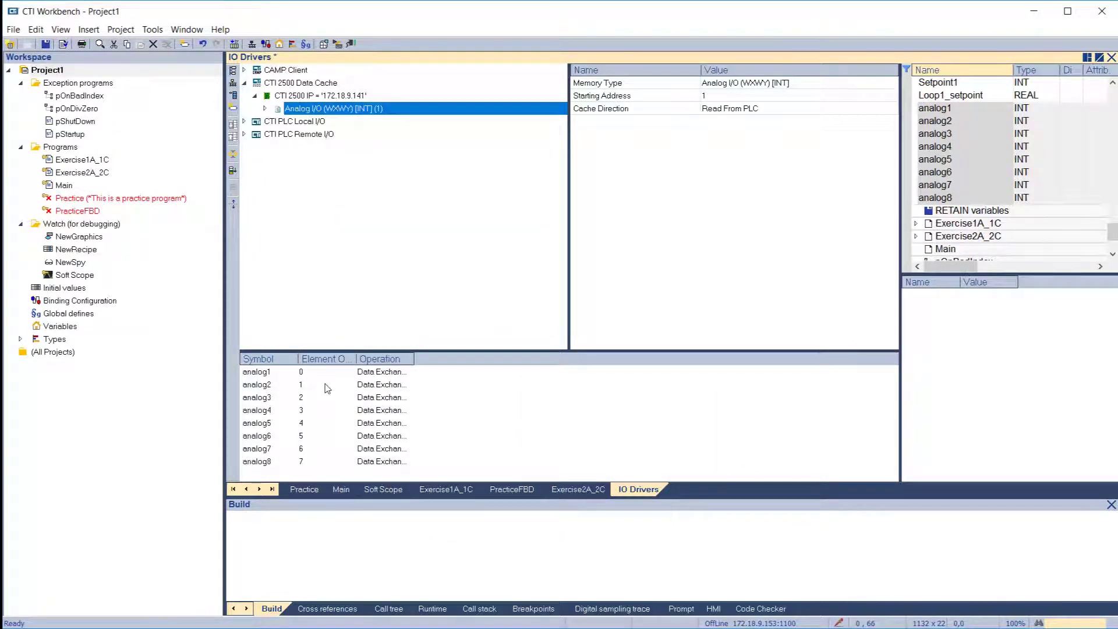
- Add a Loop Variable Set Point (LSP) [REAL] data block to the 2500 PLC, with starting address 1 and cache direction Write to PLC
click(270, 98)
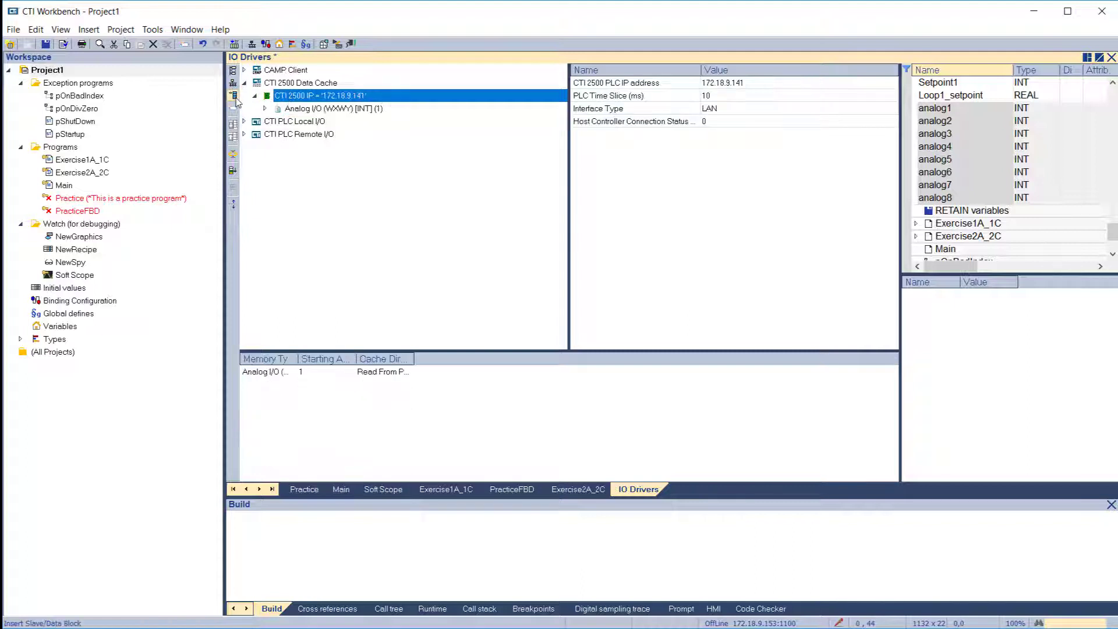
click(234, 97)
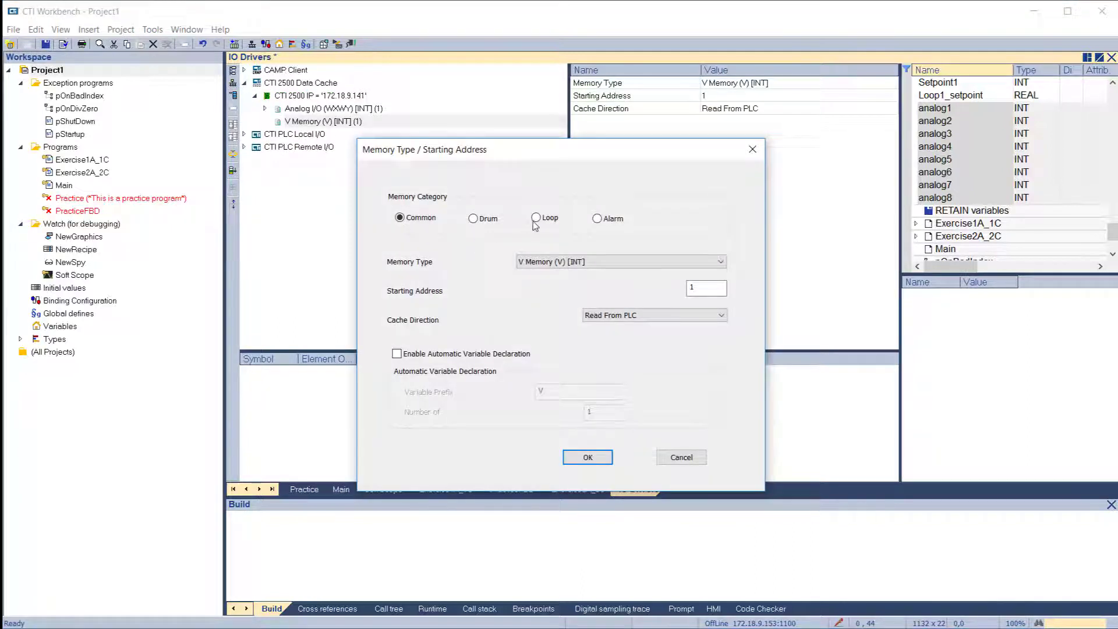
click(534, 219)
click(611, 265)
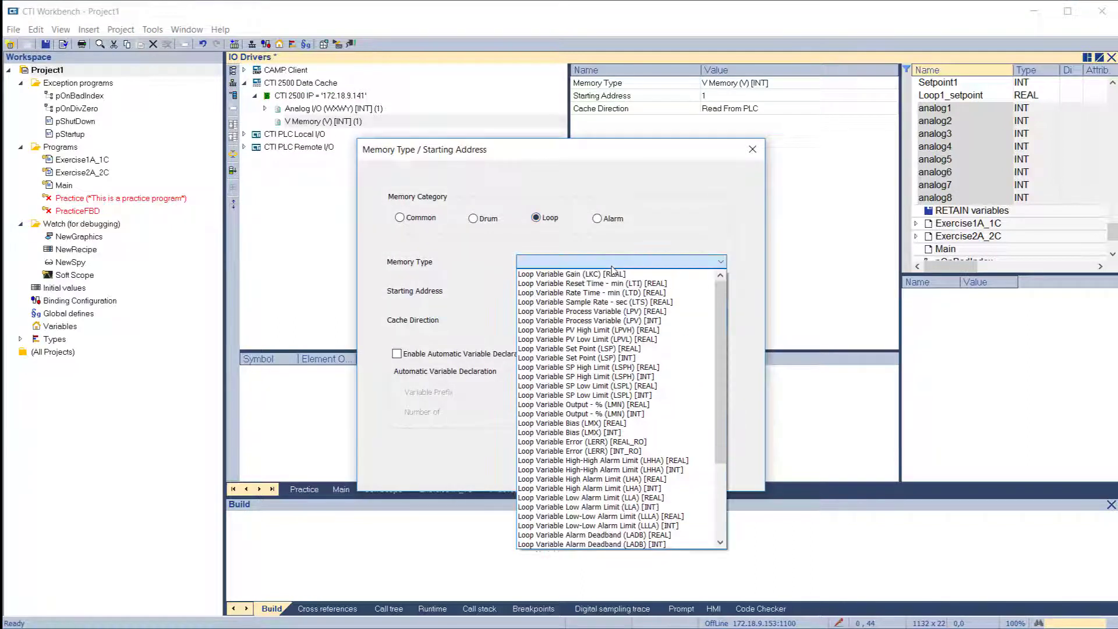
click(617, 348)
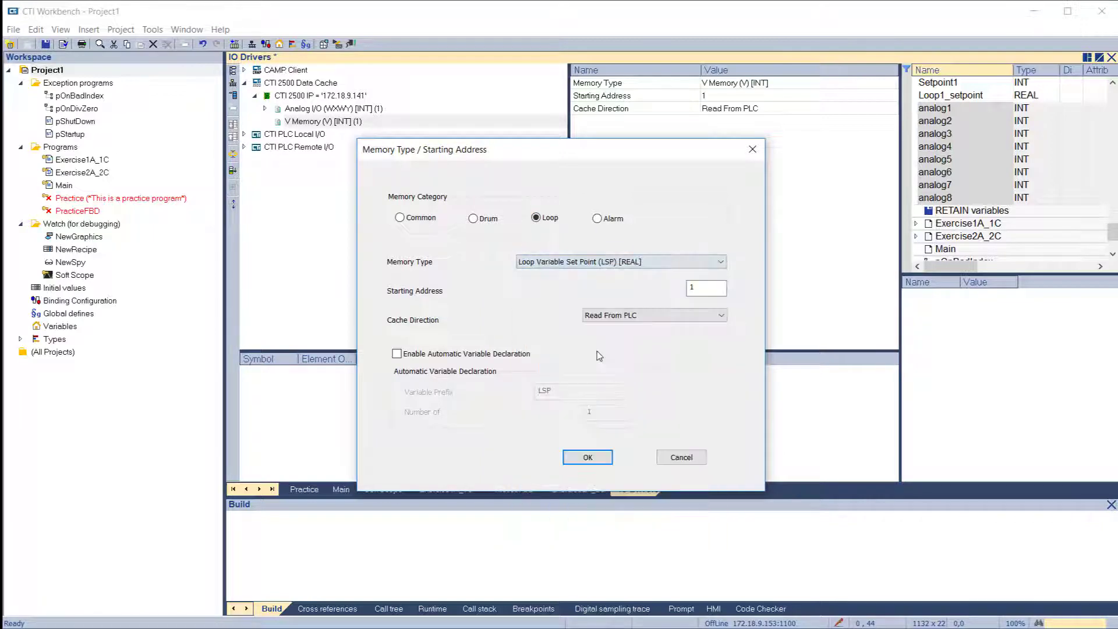
click(619, 319)
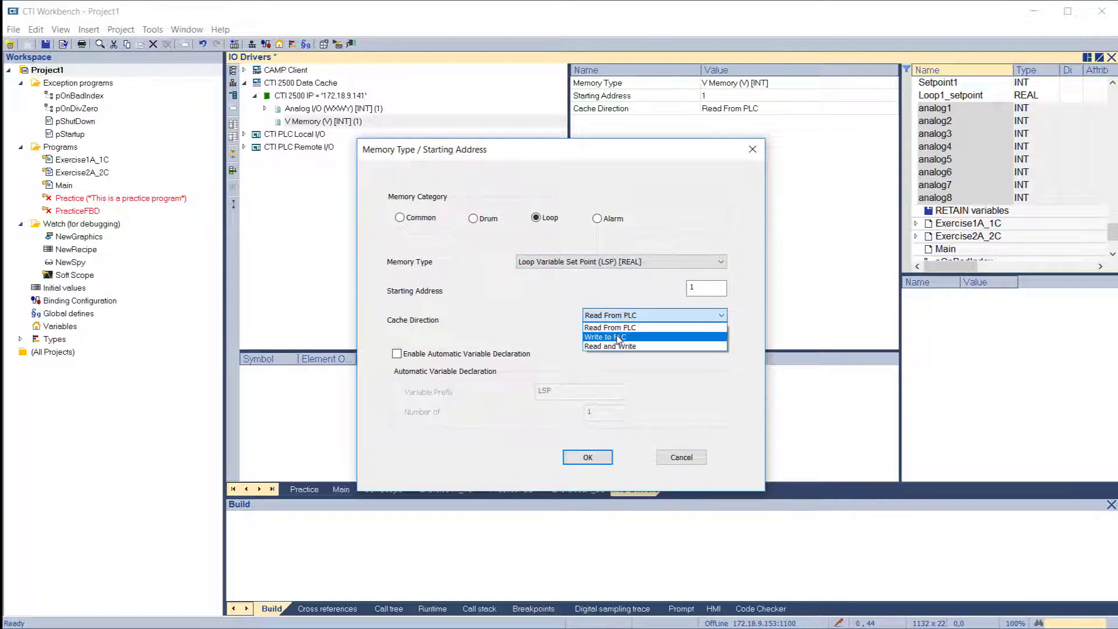
click(617, 350)
click(589, 456)
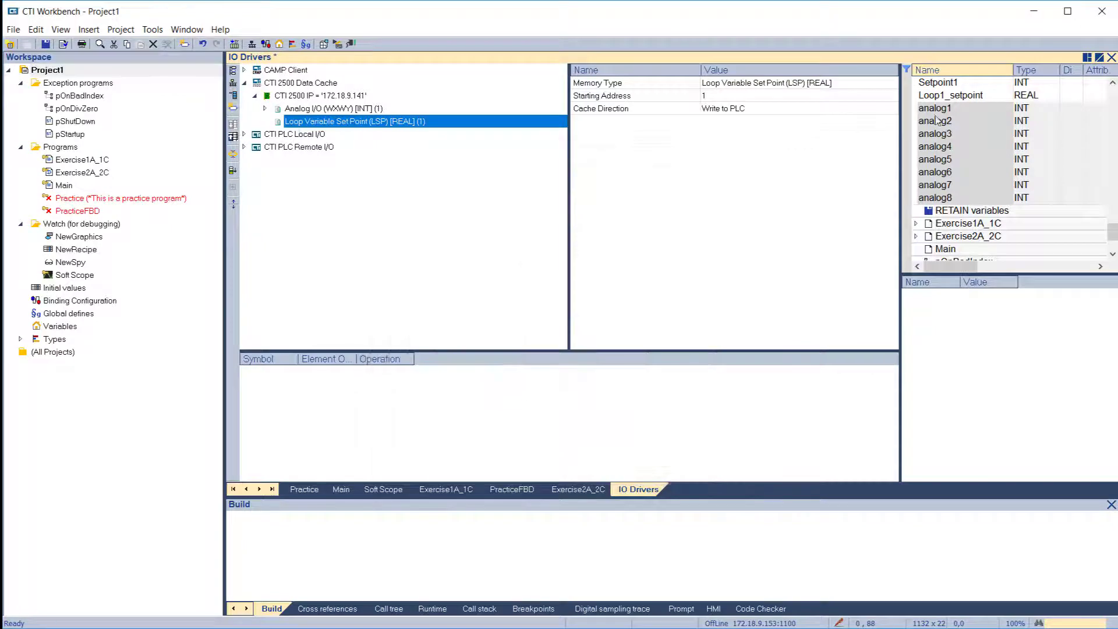
- Map Loop1_setpoint to the Loop Variable Set Point block, fit the symbol column's width, and expand both data blocks' variable lists
drag(948, 96, 470, 434)
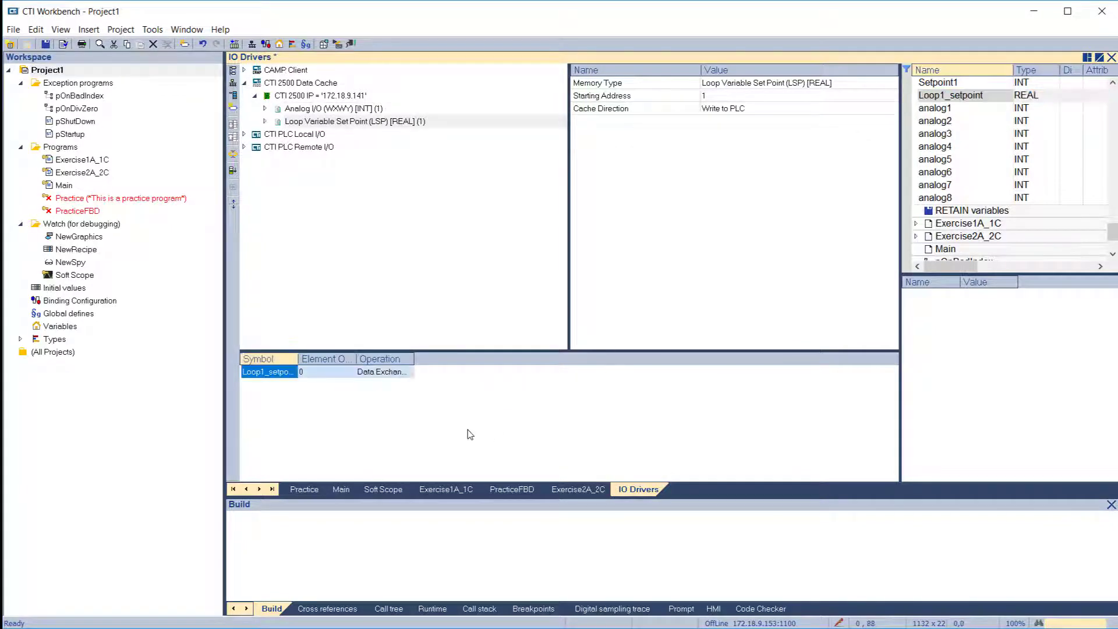
double_click(298, 359)
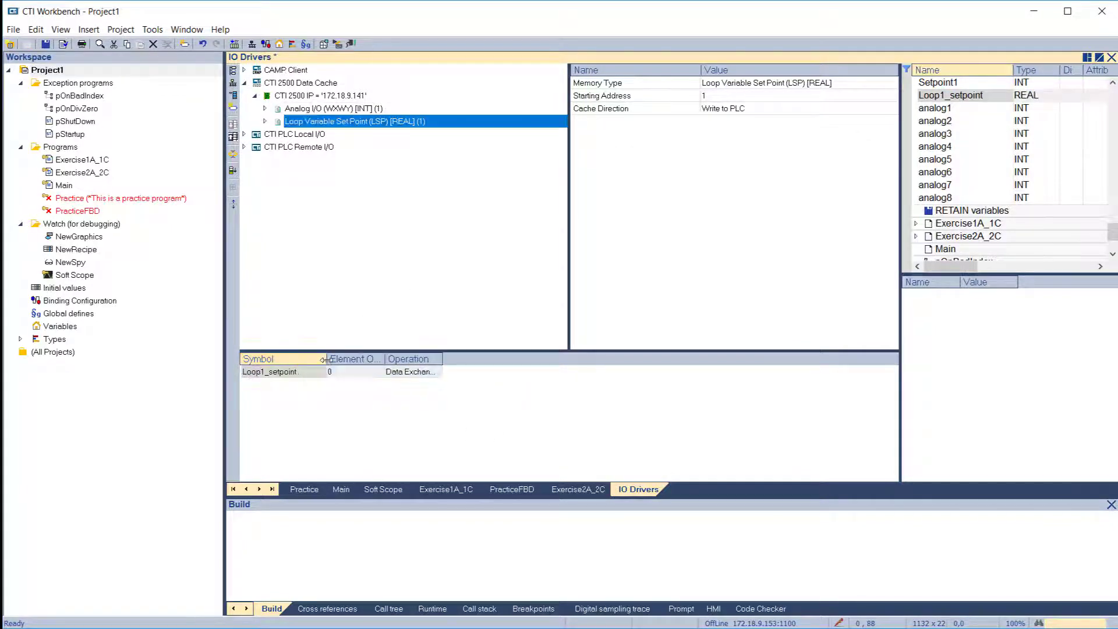
click(265, 108)
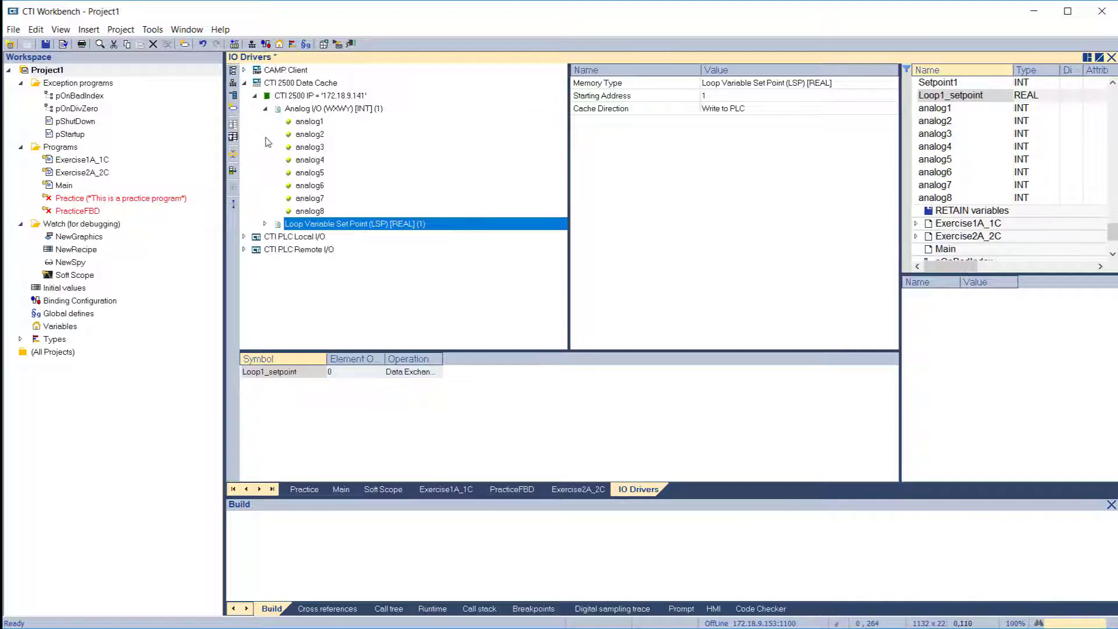
click(265, 224)
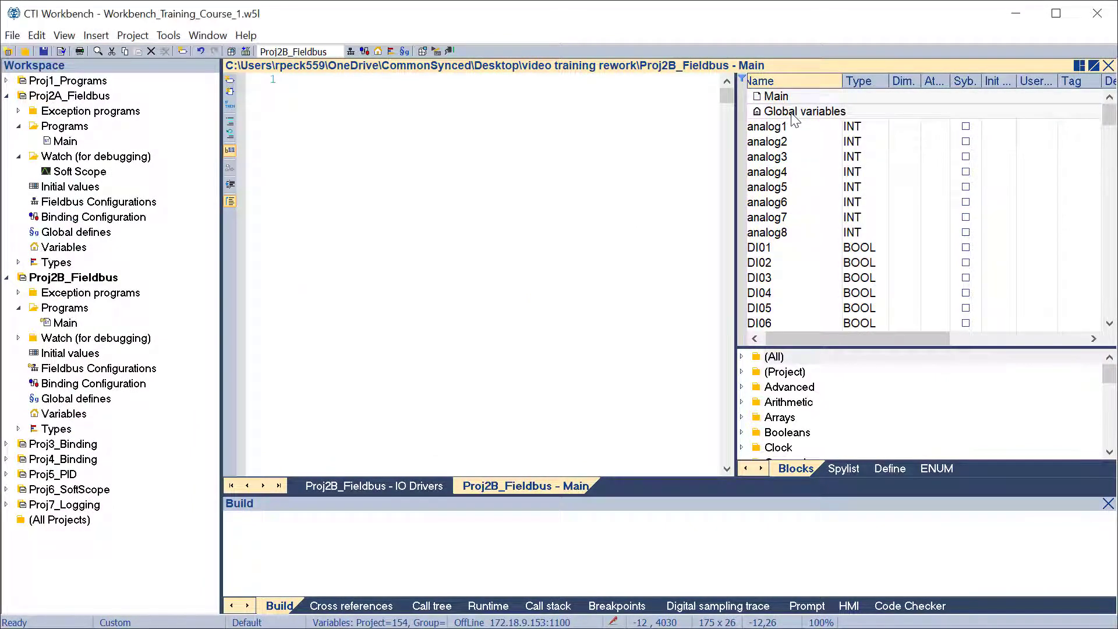
- Create multiple global INT variables in Proj2B_Fieldbus with the name pattern V200%, numbered from 0 to 9
right_click(792, 115)
click(837, 373)
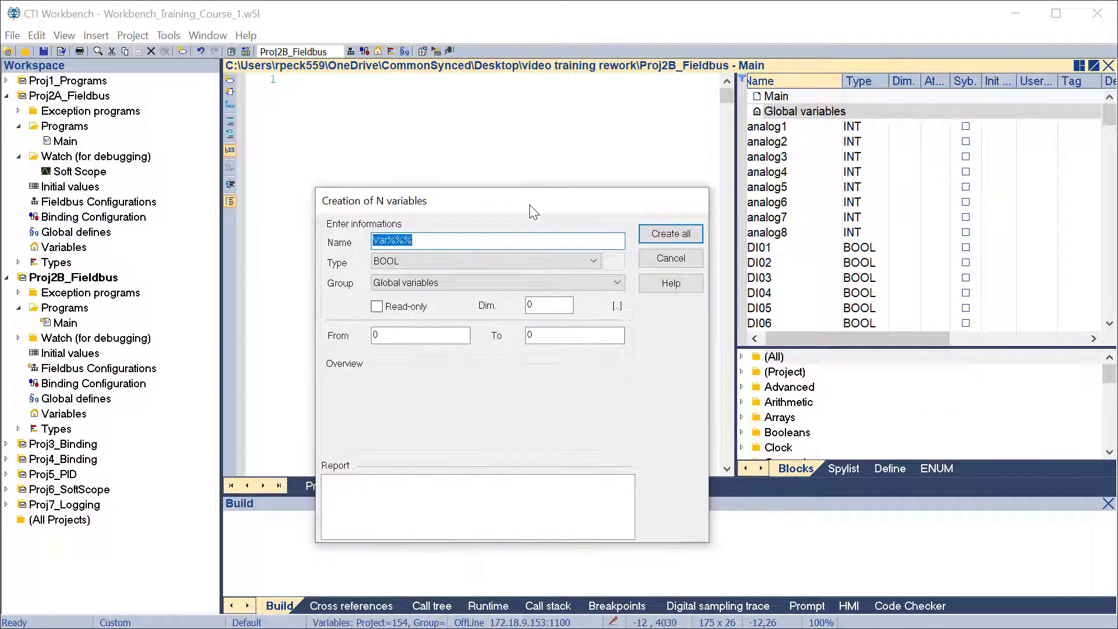
text(V2)
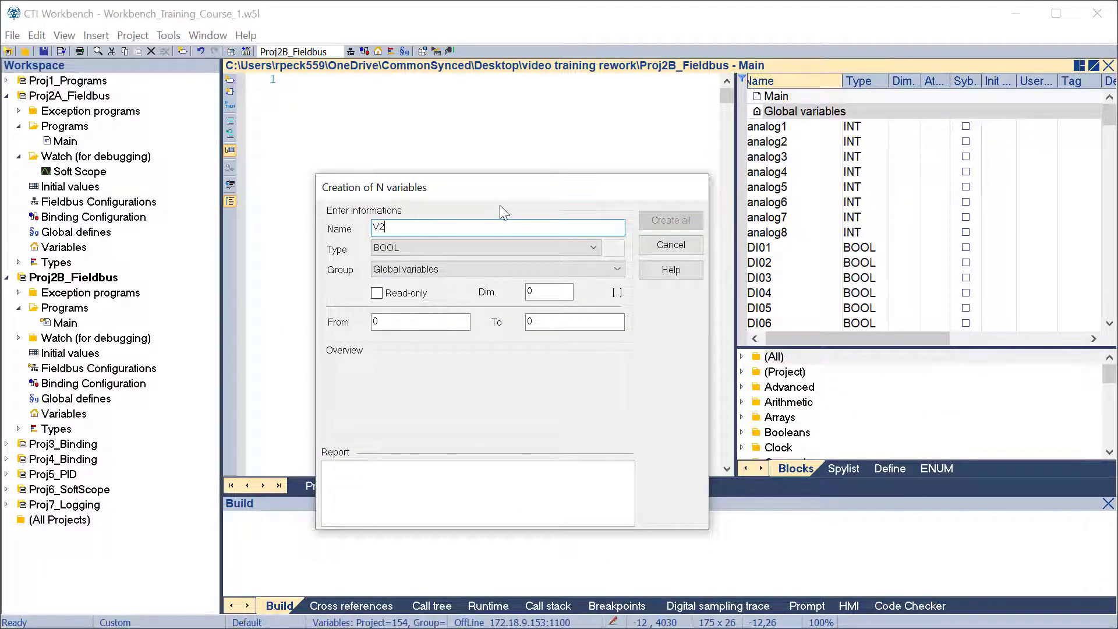
text(00%)
key(Tab)
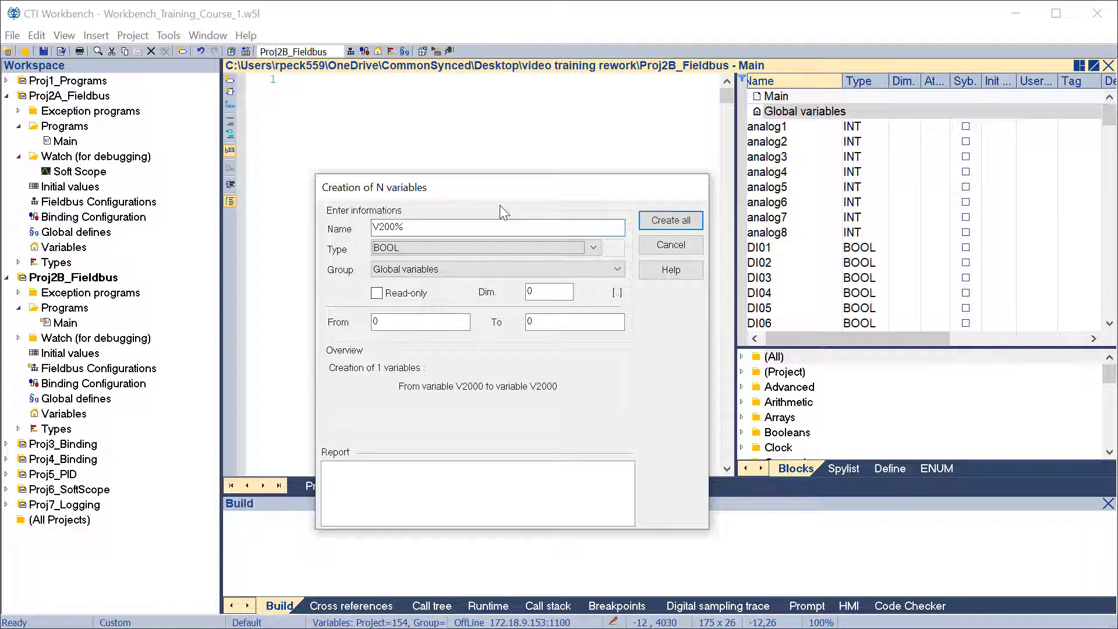
key(i)
key(Tab)
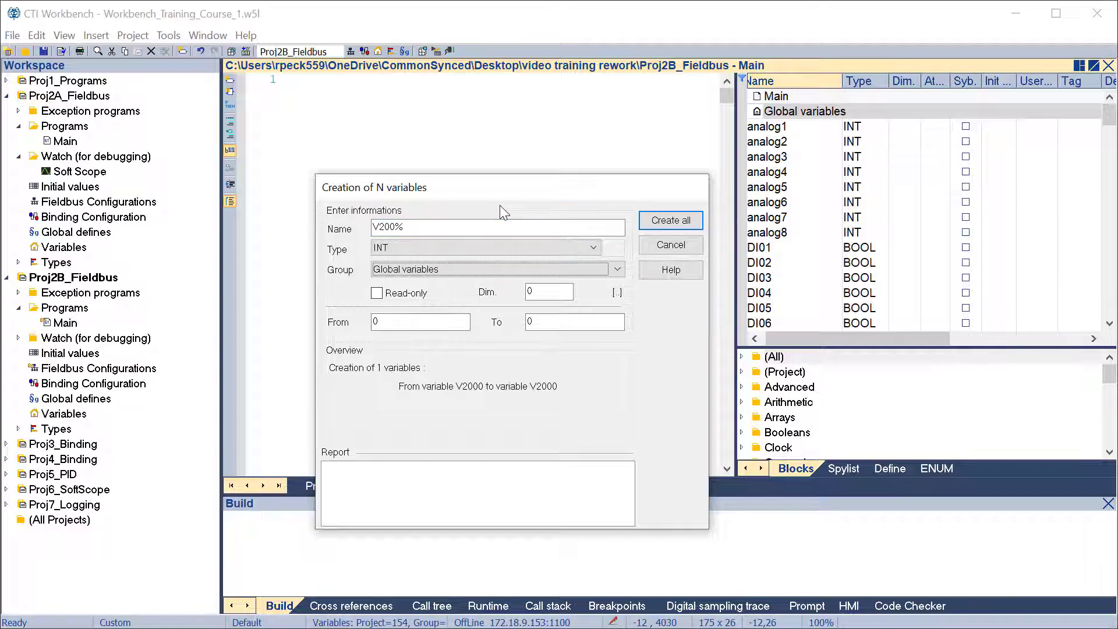
click(557, 324)
key(BackSpace)
text(9)
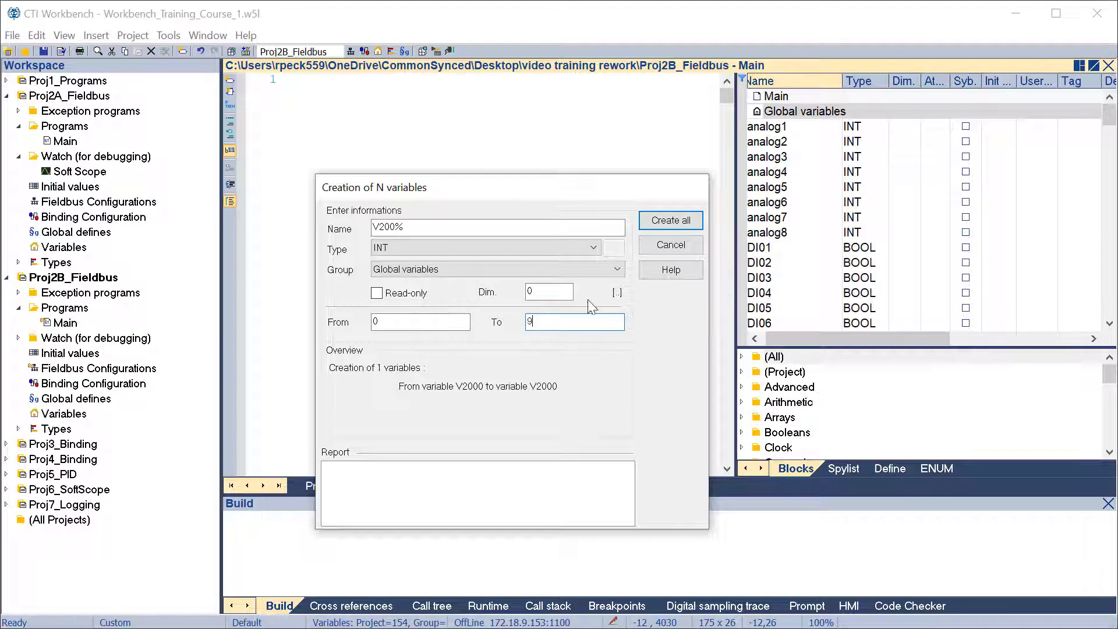
click(678, 224)
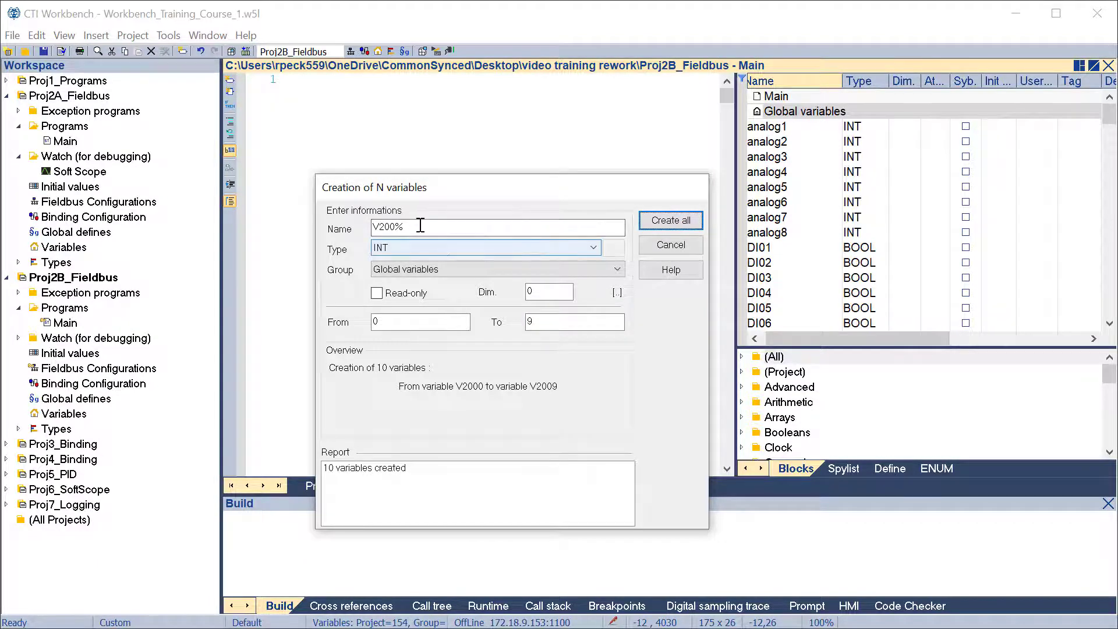
- Create multiple global BOOL variables with the name pattern C130%, numbered from 0 to 9, and close the creation dialog
drag(416, 226, 317, 239)
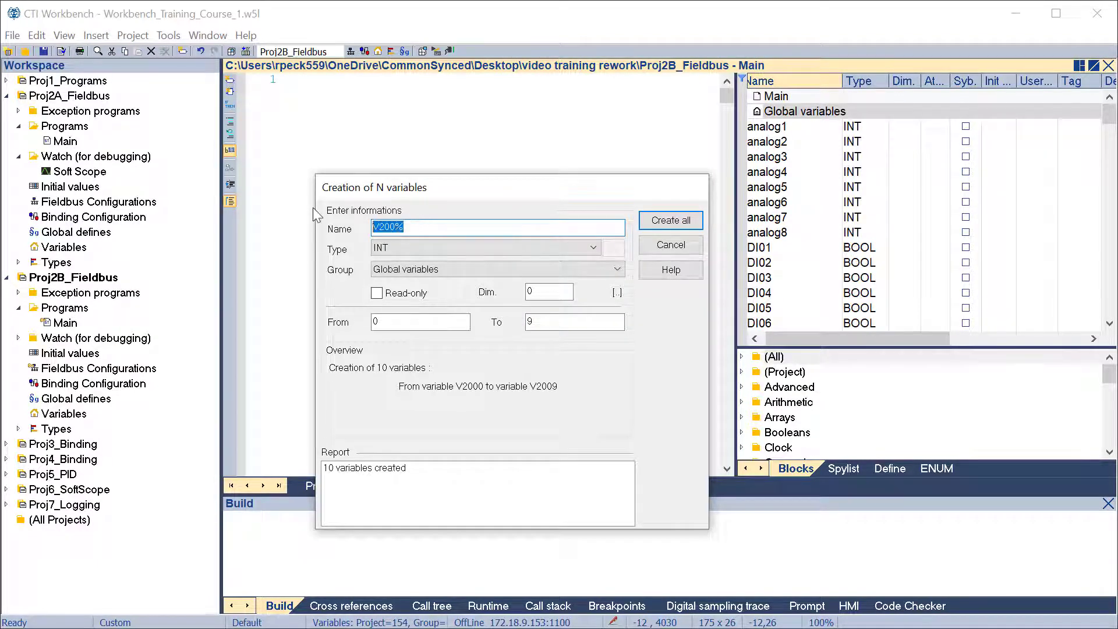
text(C130)
click(376, 248)
click(375, 249)
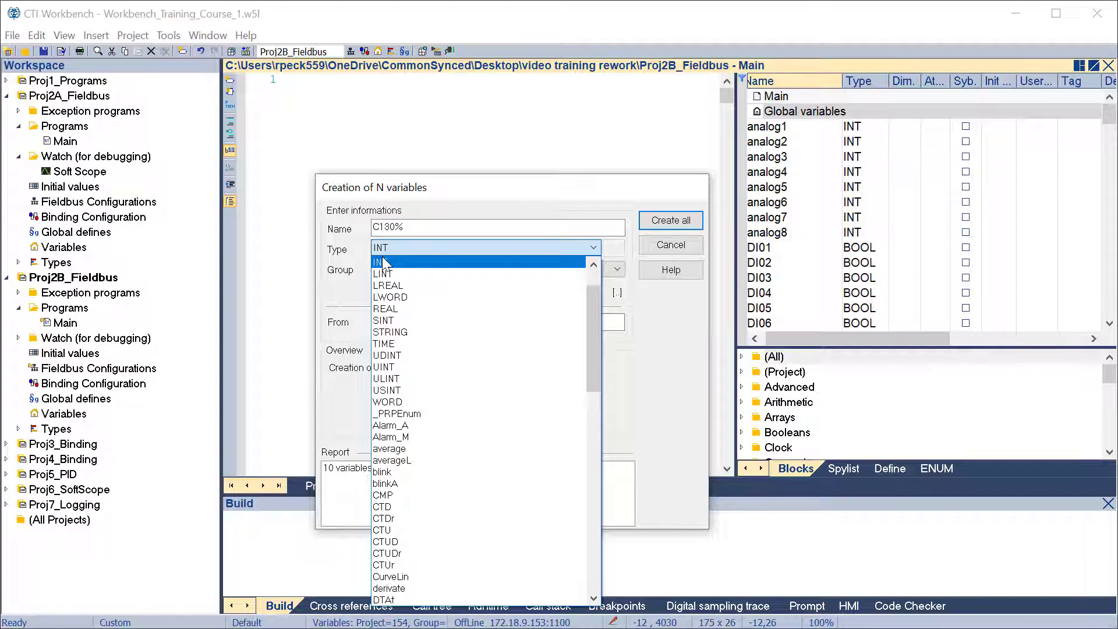
scroll(382, 273, up, 2)
click(381, 263)
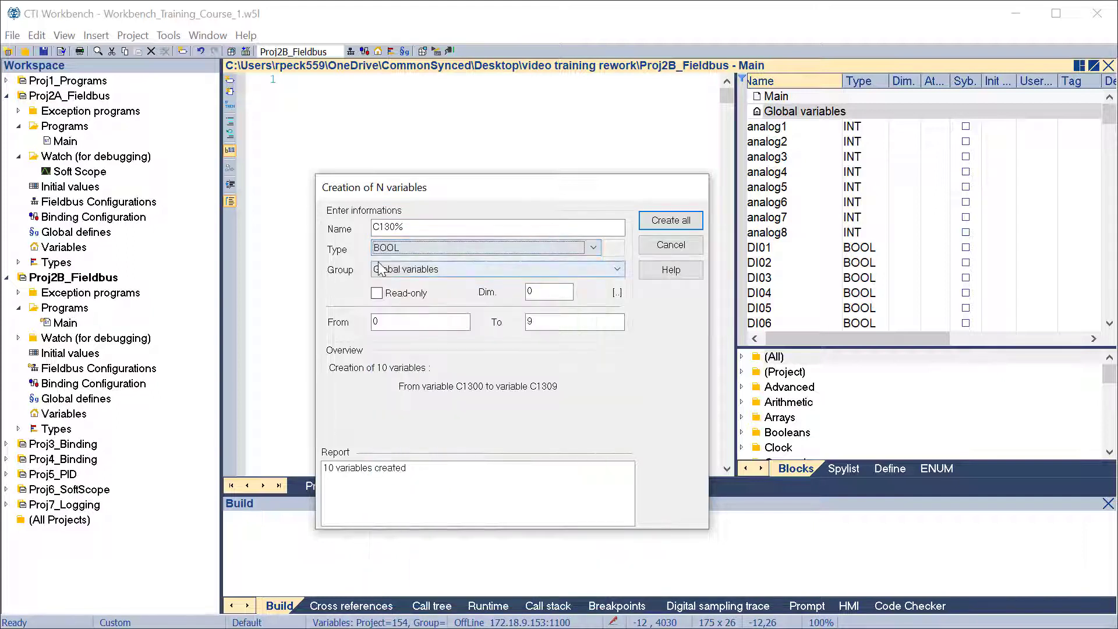
click(673, 224)
click(671, 244)
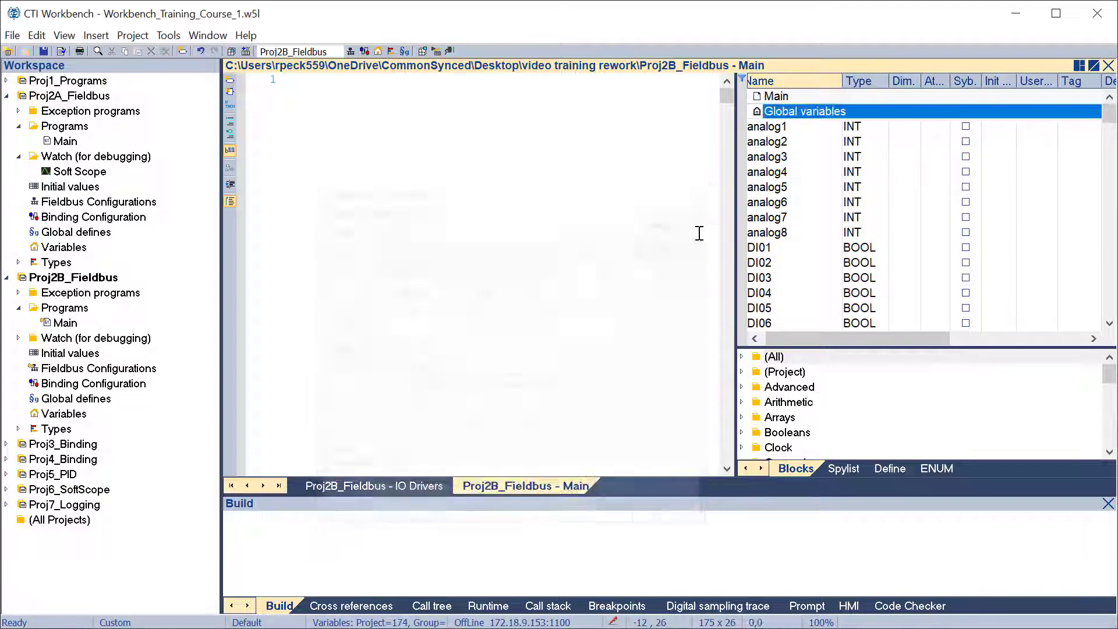
- Add a global BOOL variable named X23_LimitSwitch after C1309 in Proj2B_Fieldbus
drag(1110, 117, 1101, 333)
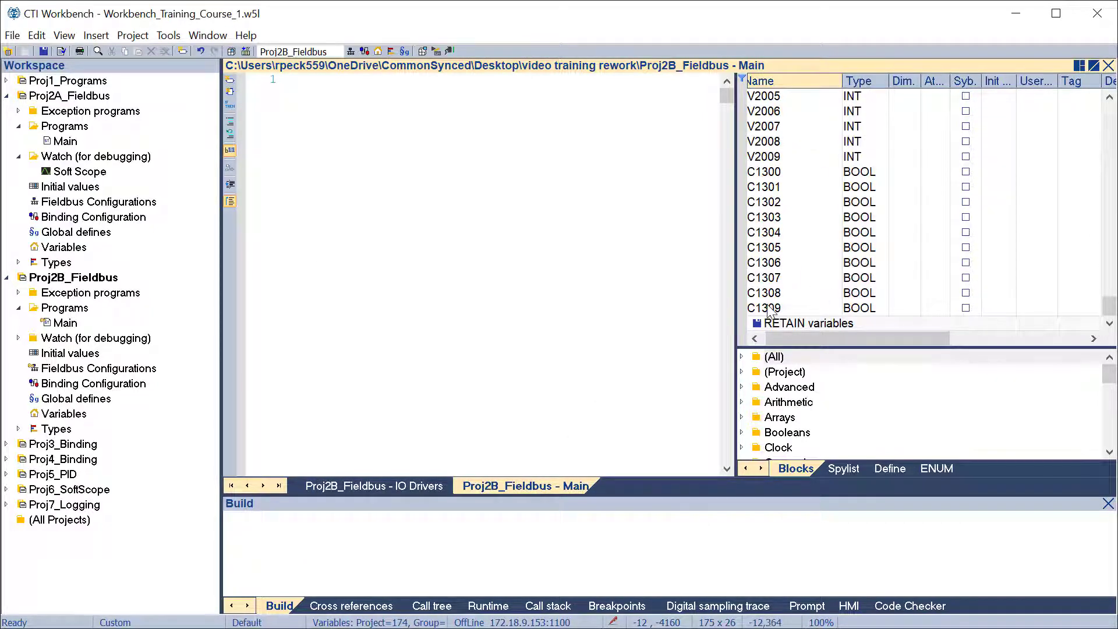
click(768, 306)
key(Insert)
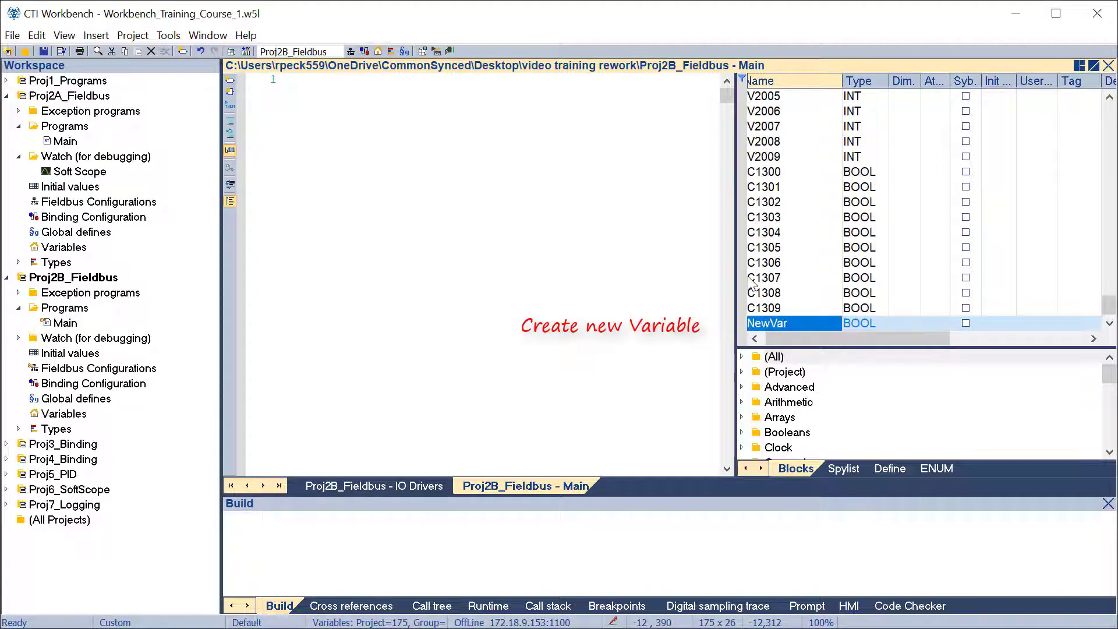
text(X23)
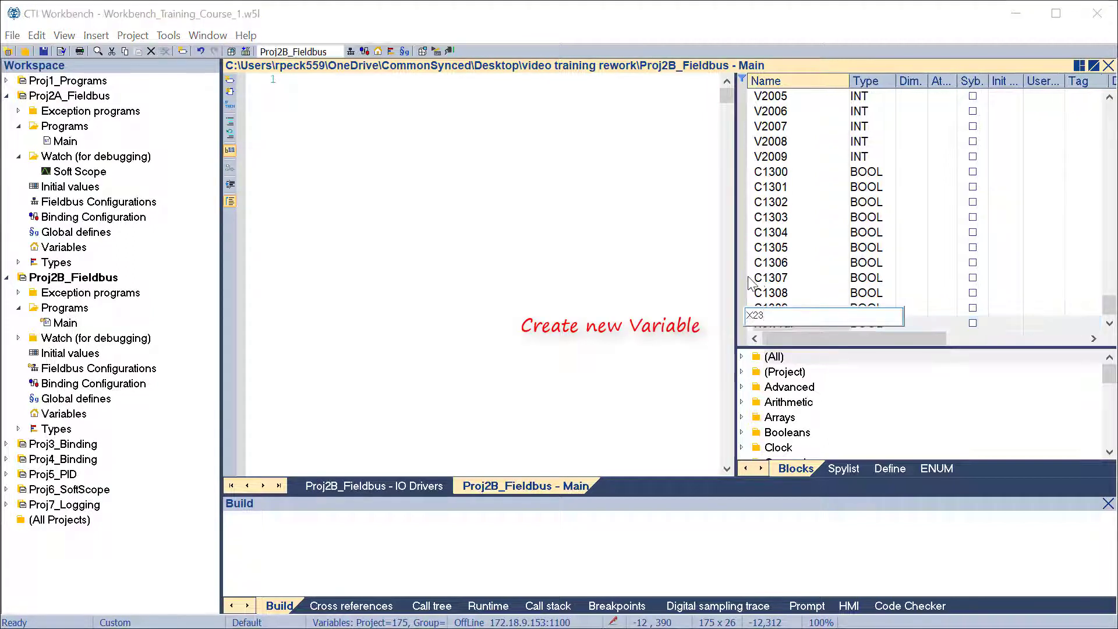
text(_L)
text(imitSwitch)
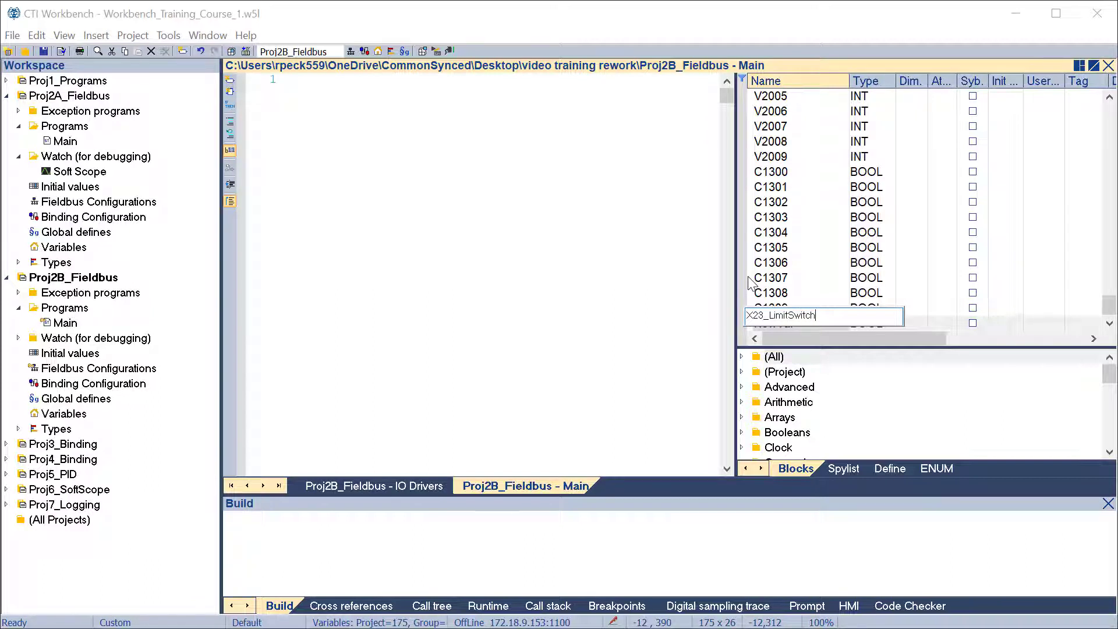
key(Return)
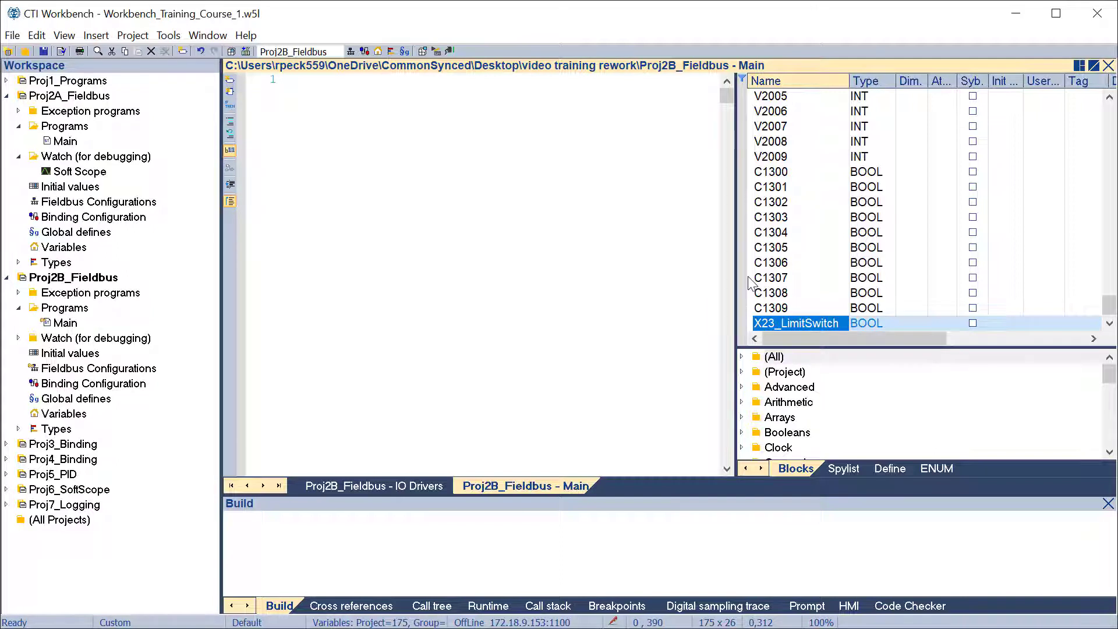
- Add a global BOOL variable named ConveyorStart after X23_LimitSwitch and give it the tag Y57
key(Insert)
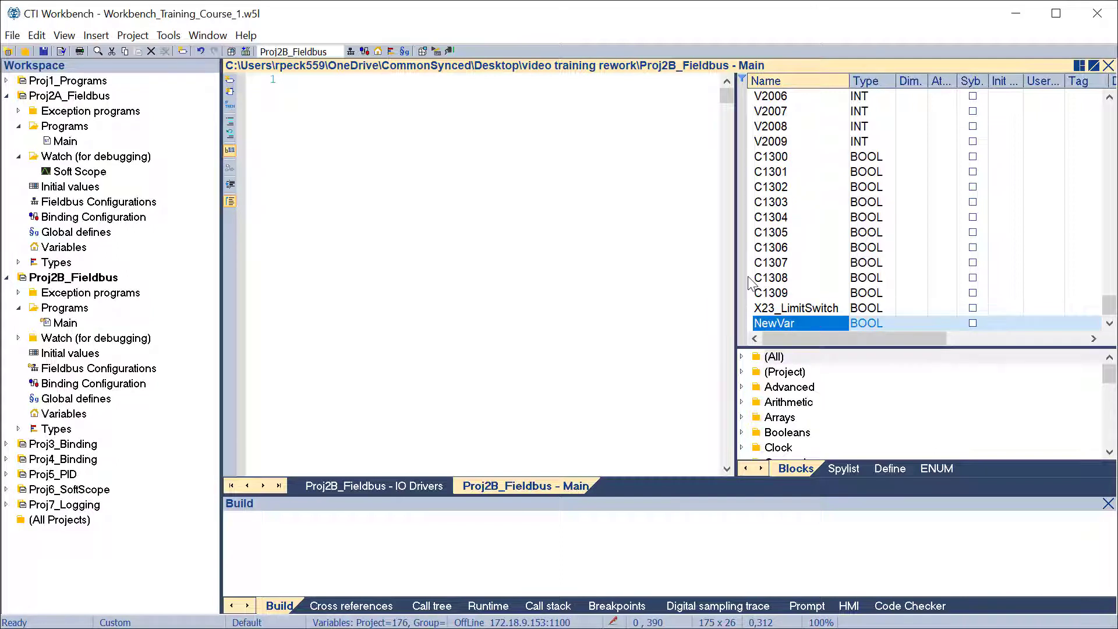
text(Co)
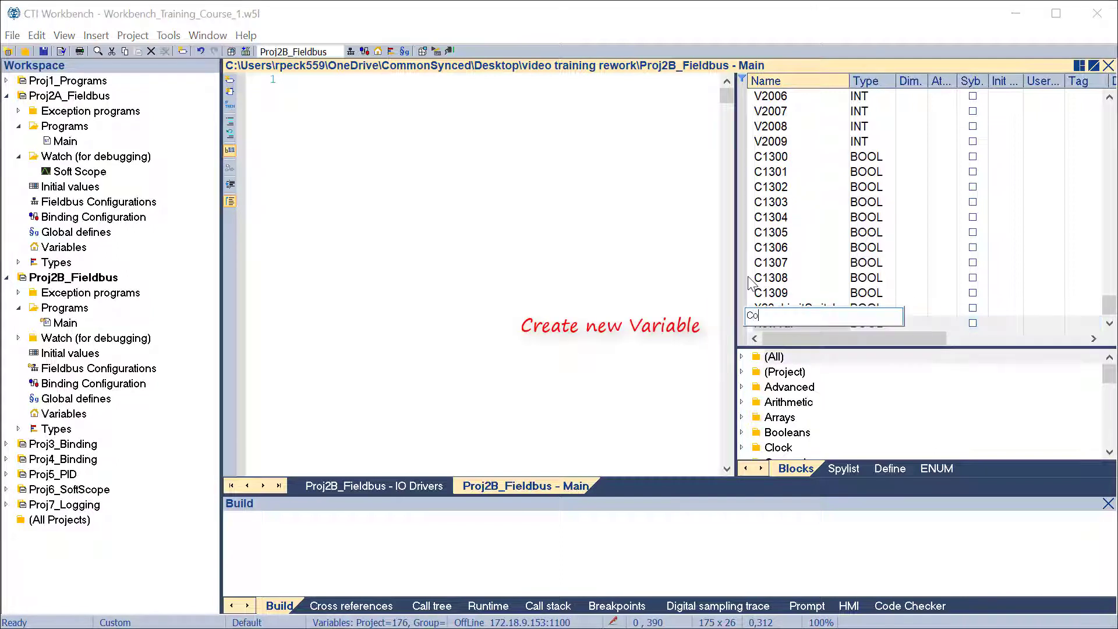
text(nvey)
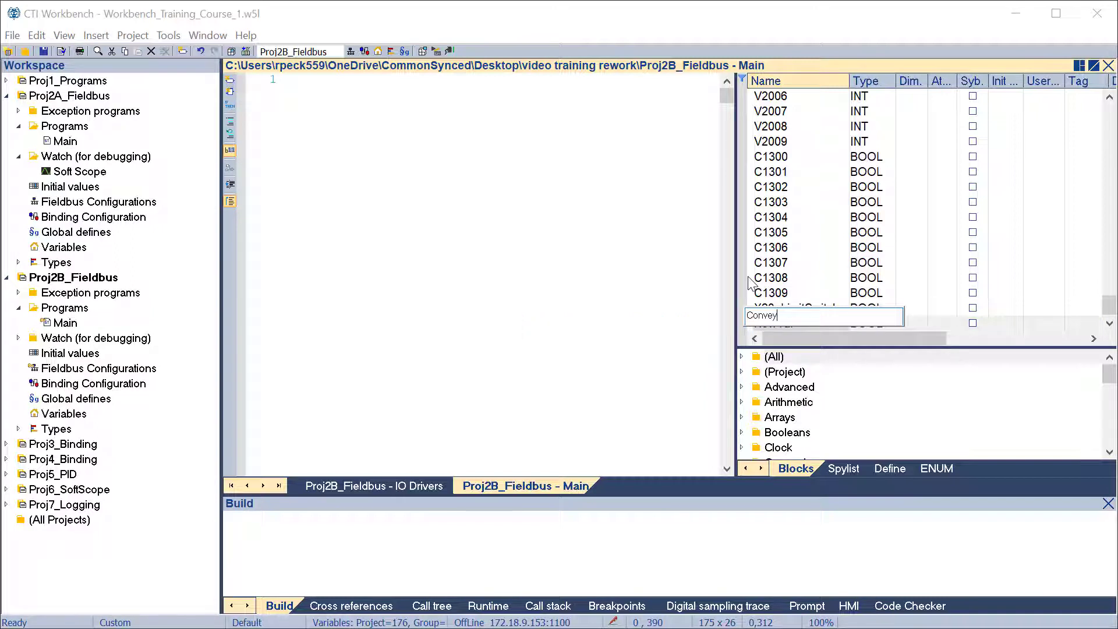
text(orStart)
key(Return)
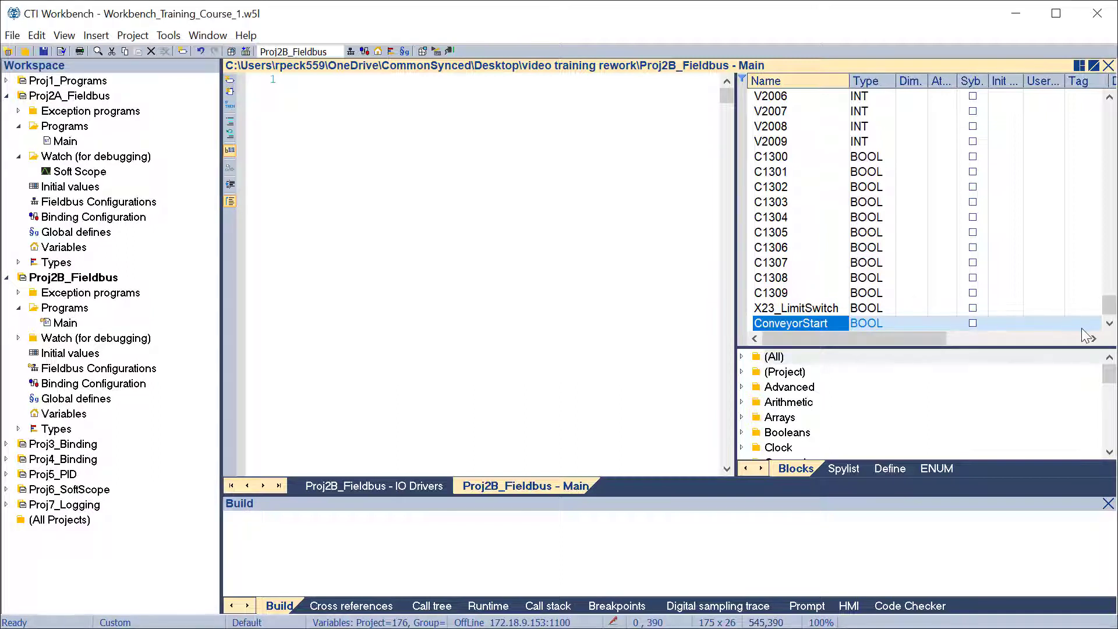
click(1062, 327)
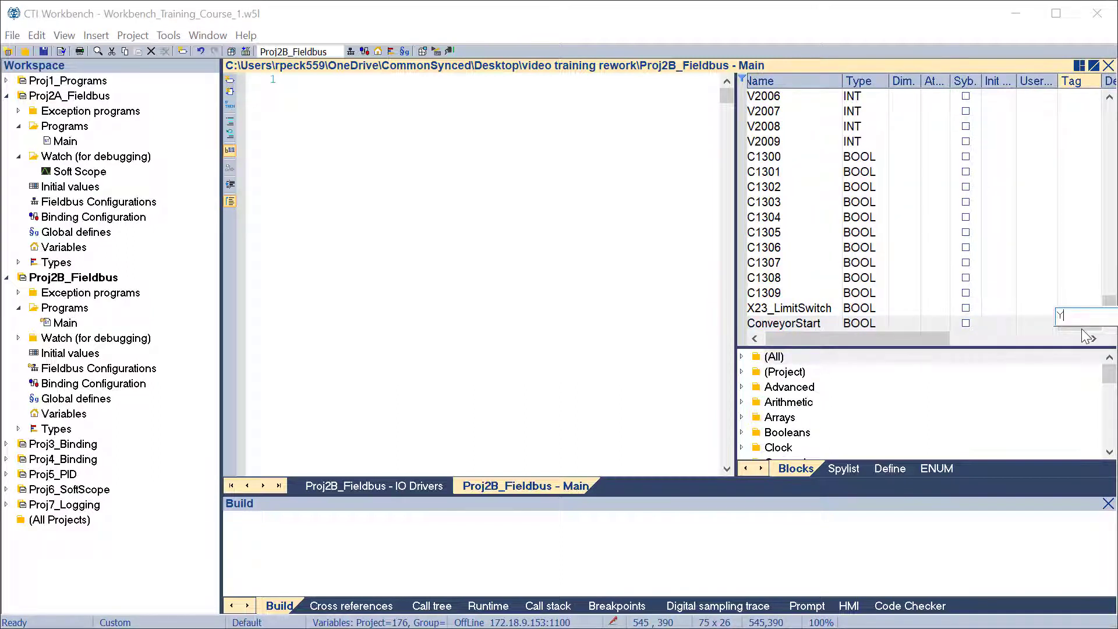
text(Y57)
key(Return)
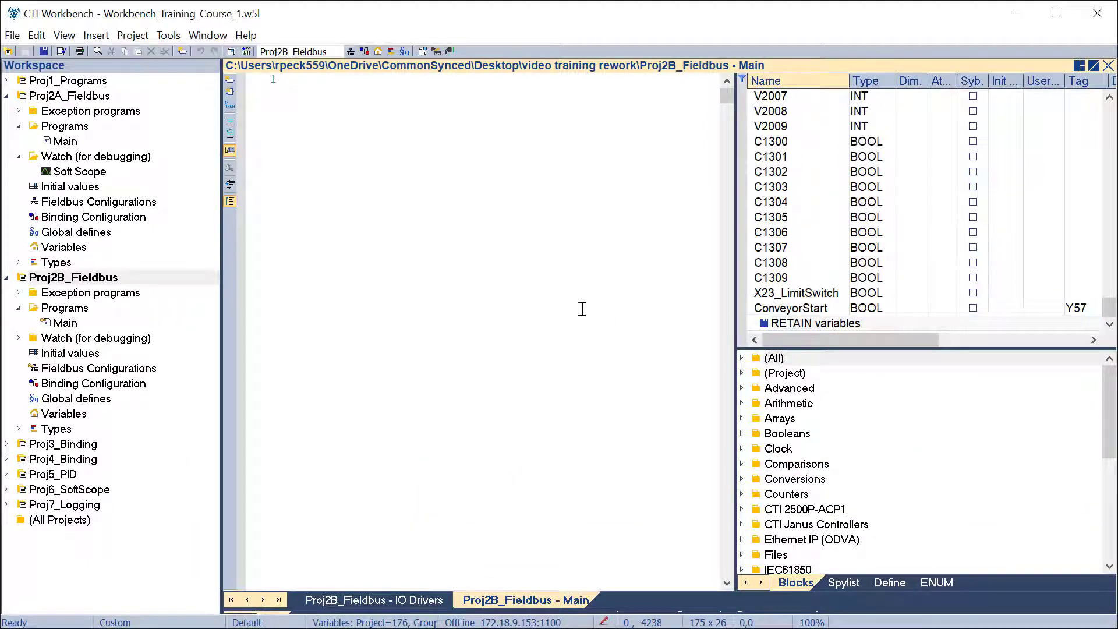
- Add a CAMP Server configuration from the CTI Janus Controllers group to the Proj2B_Fieldbus fieldbus configurations
click(351, 52)
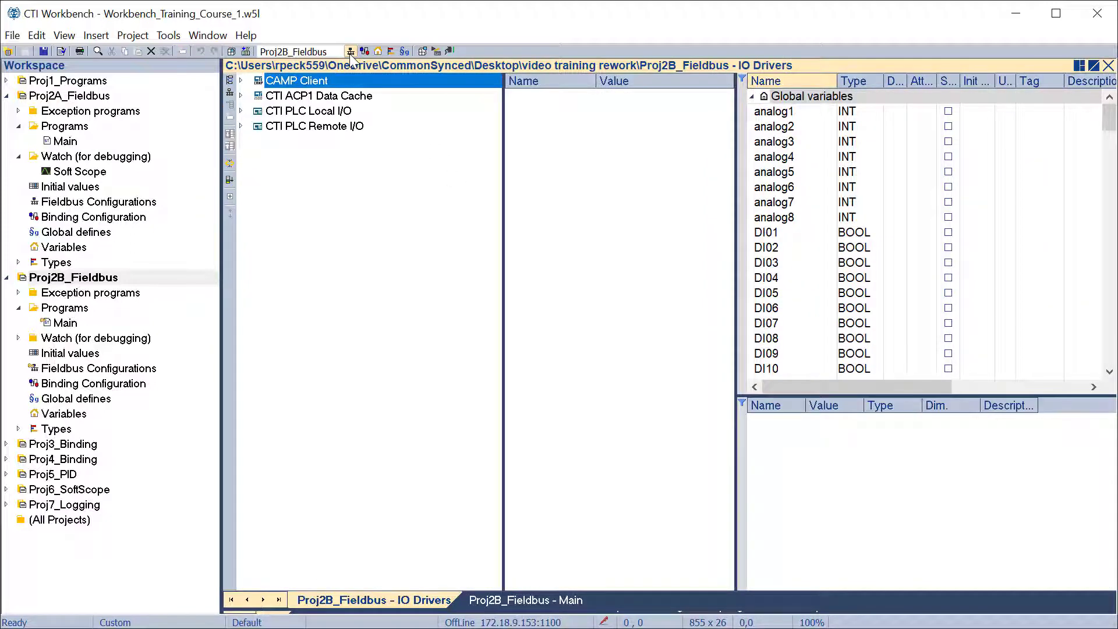
click(230, 92)
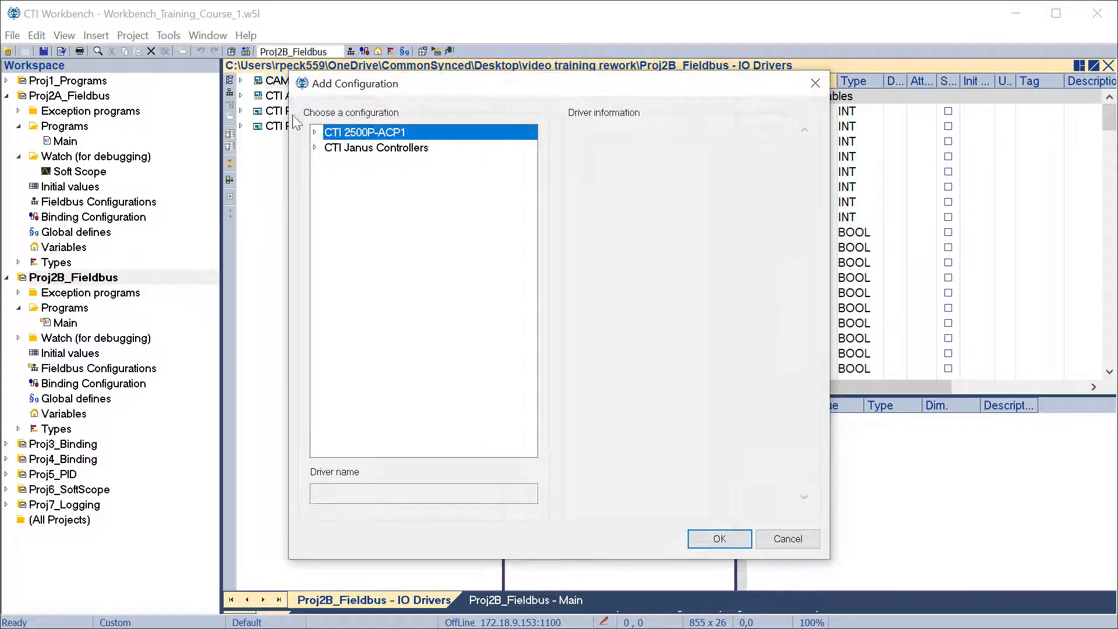
click(316, 148)
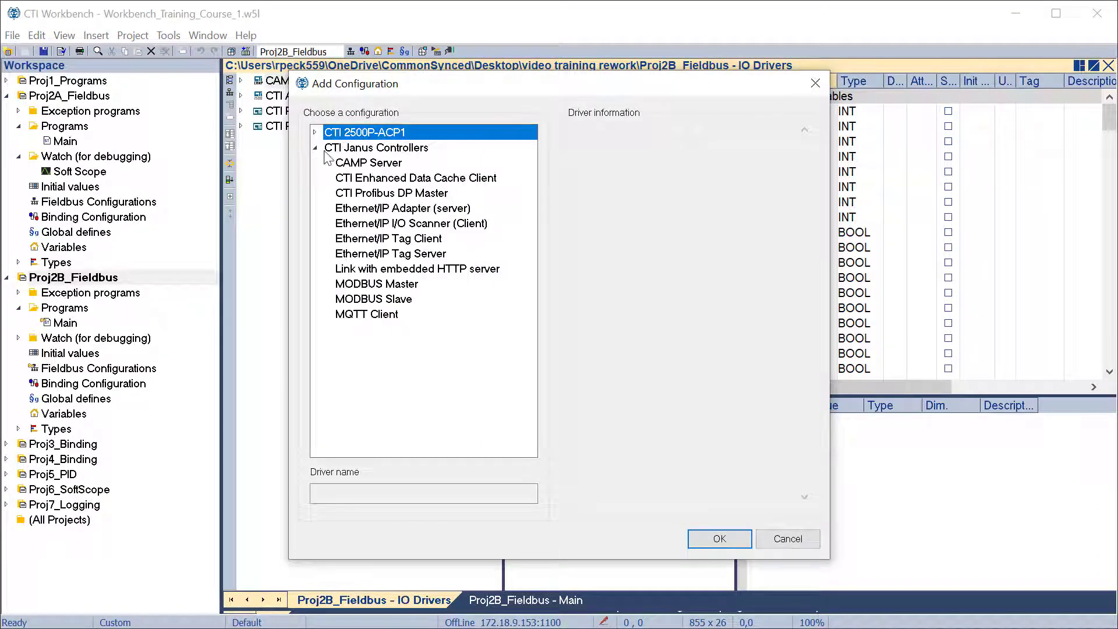
click(357, 165)
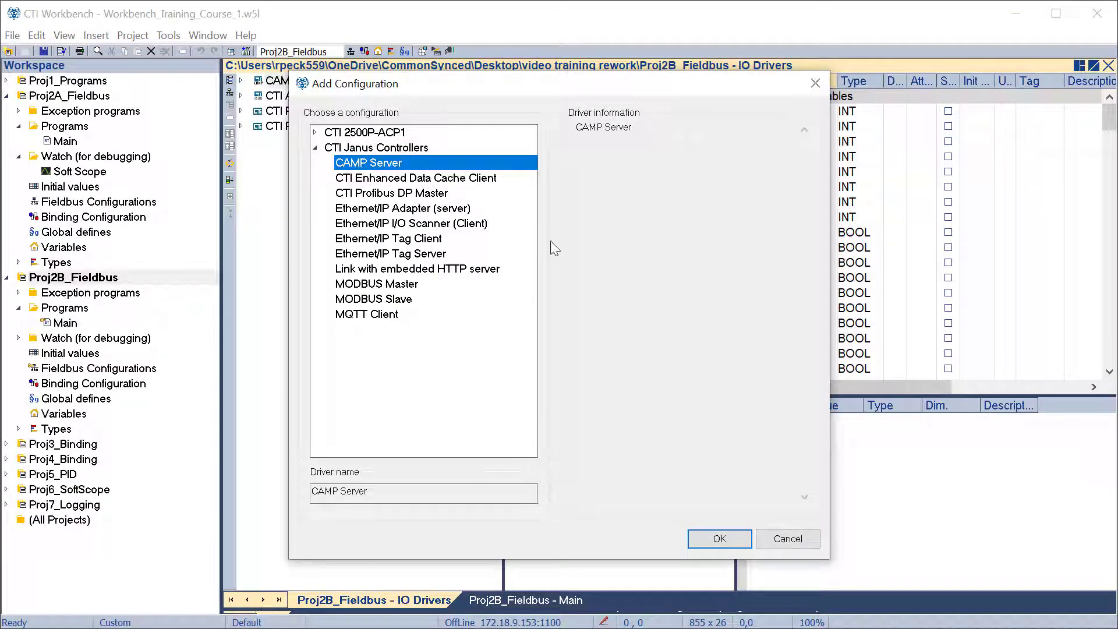
click(709, 538)
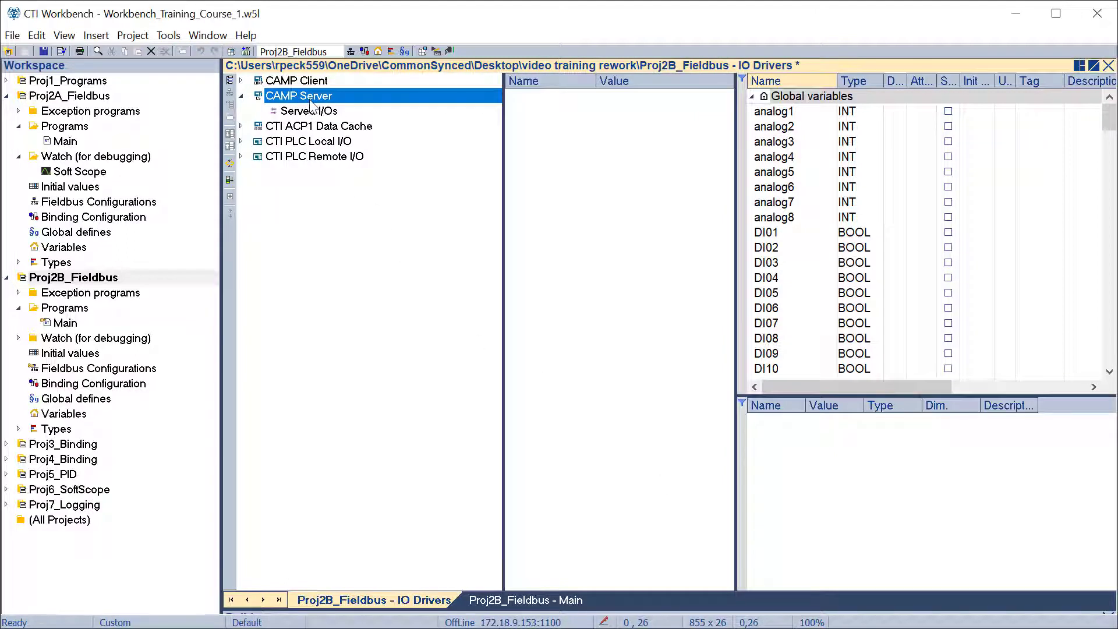
- Auto-generate the CAMP Server mappings from variable names and tags with prefix matching allowed, and expand all data blocks under Served I/Os
right_click(306, 94)
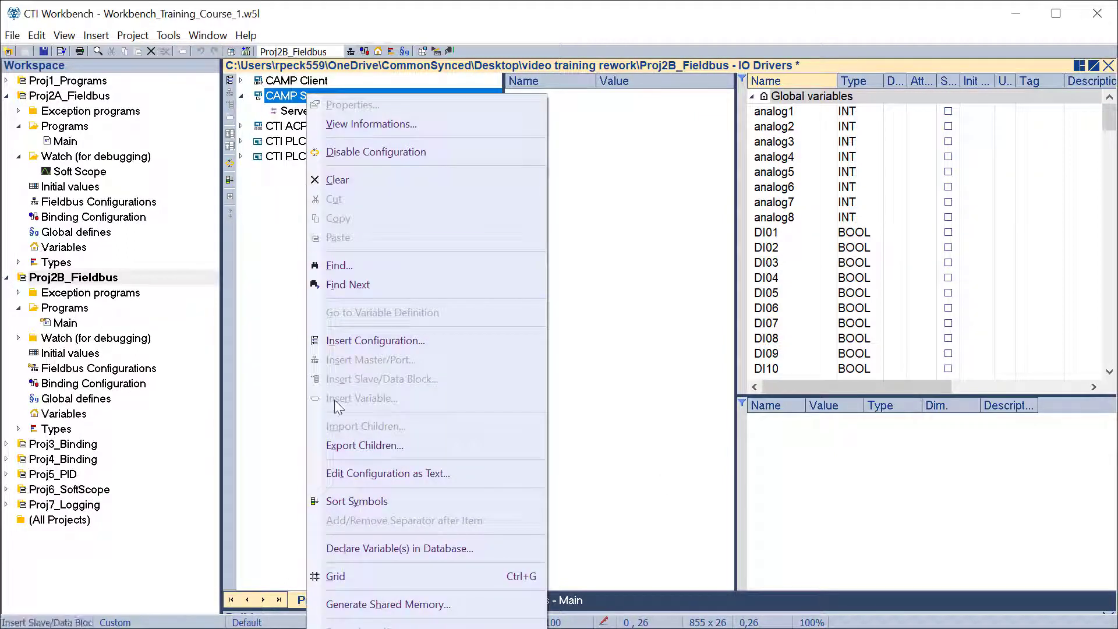
click(384, 628)
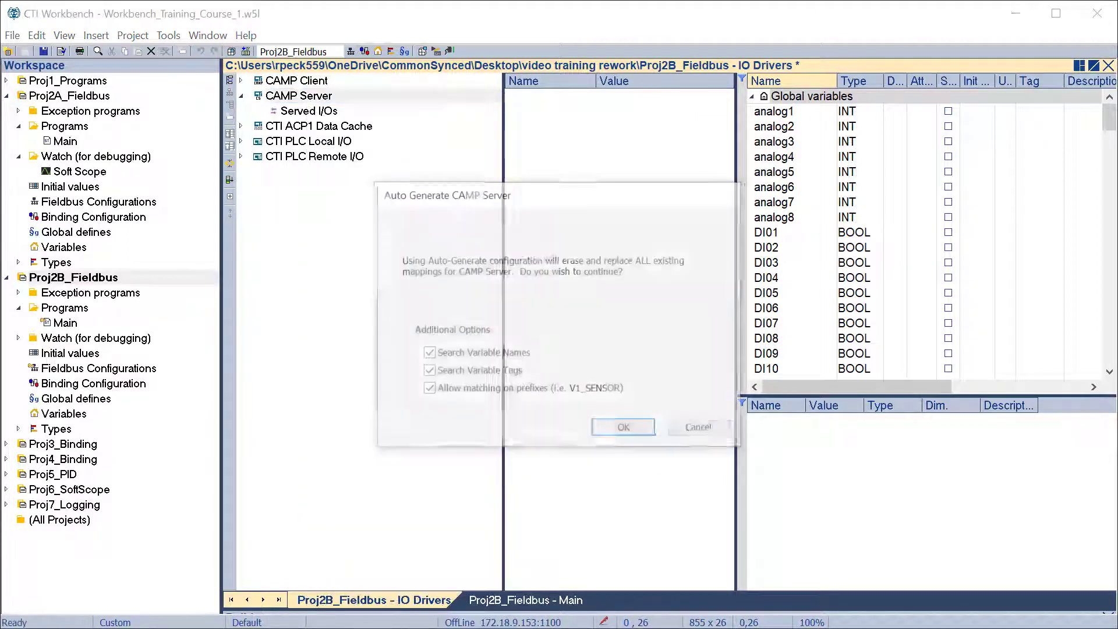
click(625, 429)
click(258, 112)
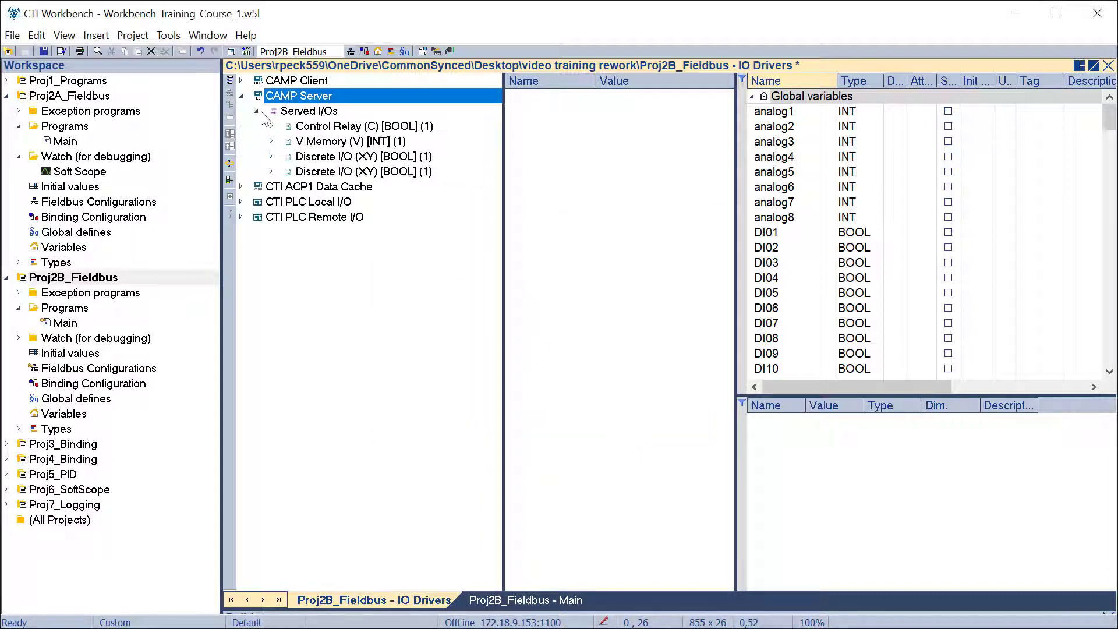
click(270, 126)
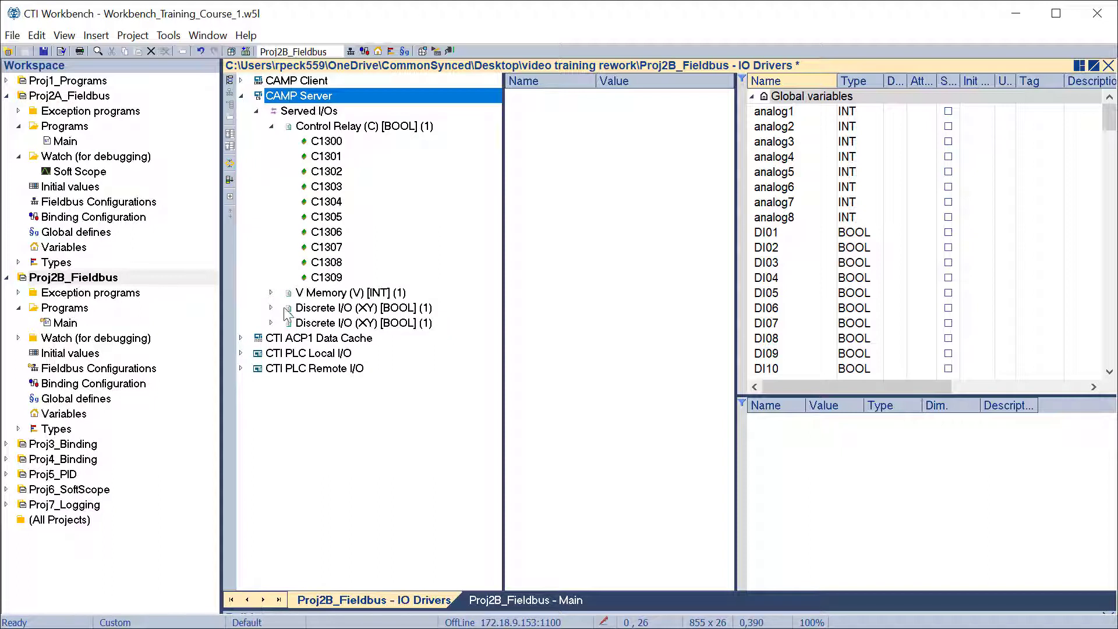
click(271, 293)
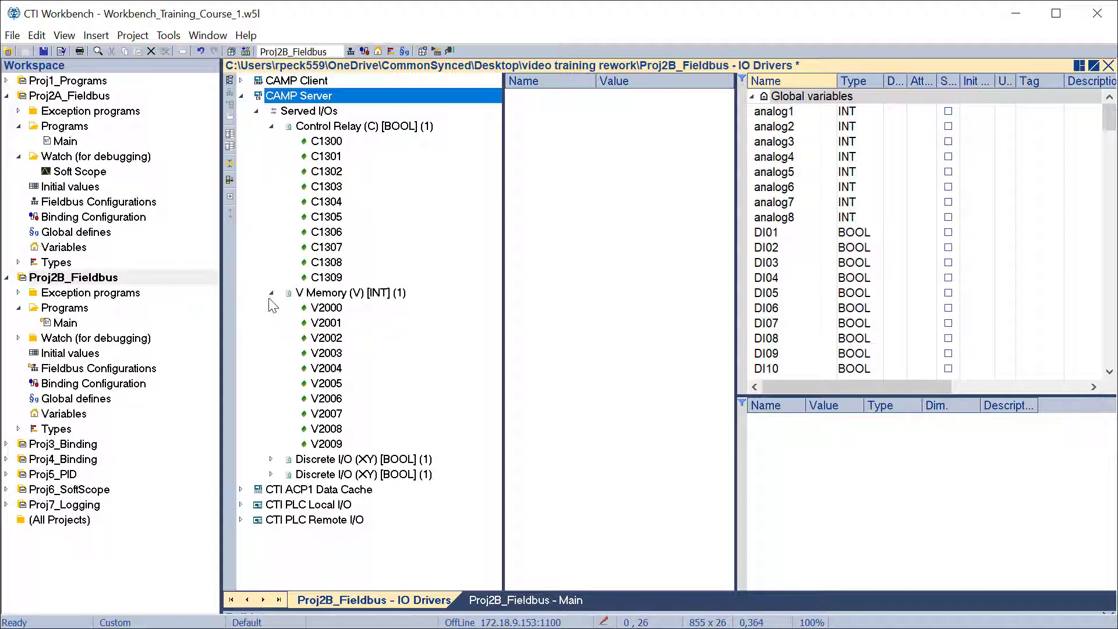
click(271, 459)
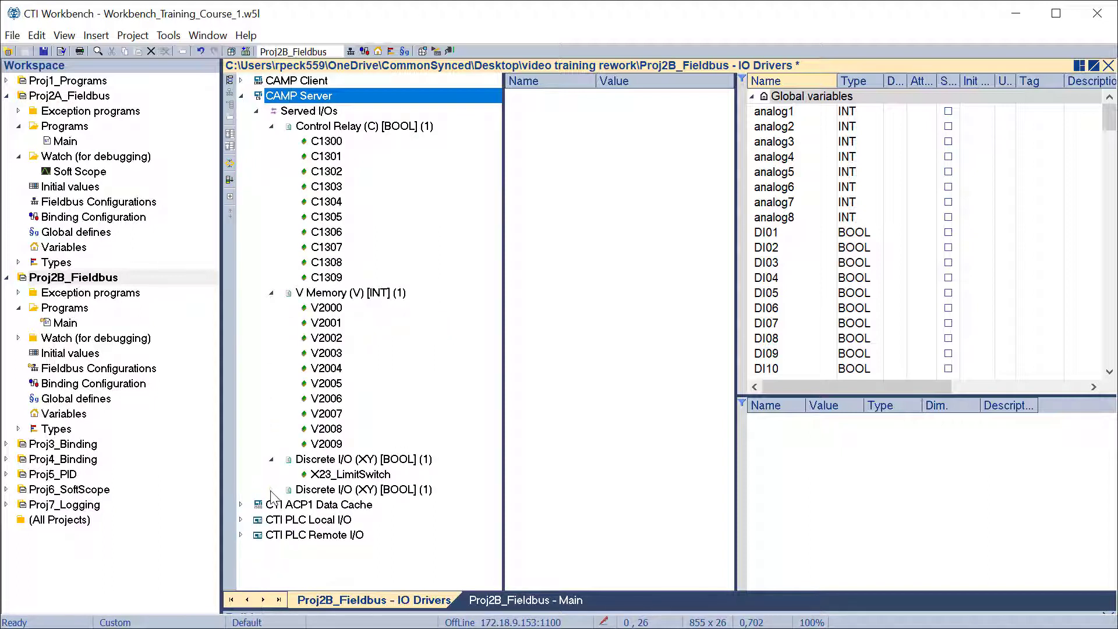
click(271, 490)
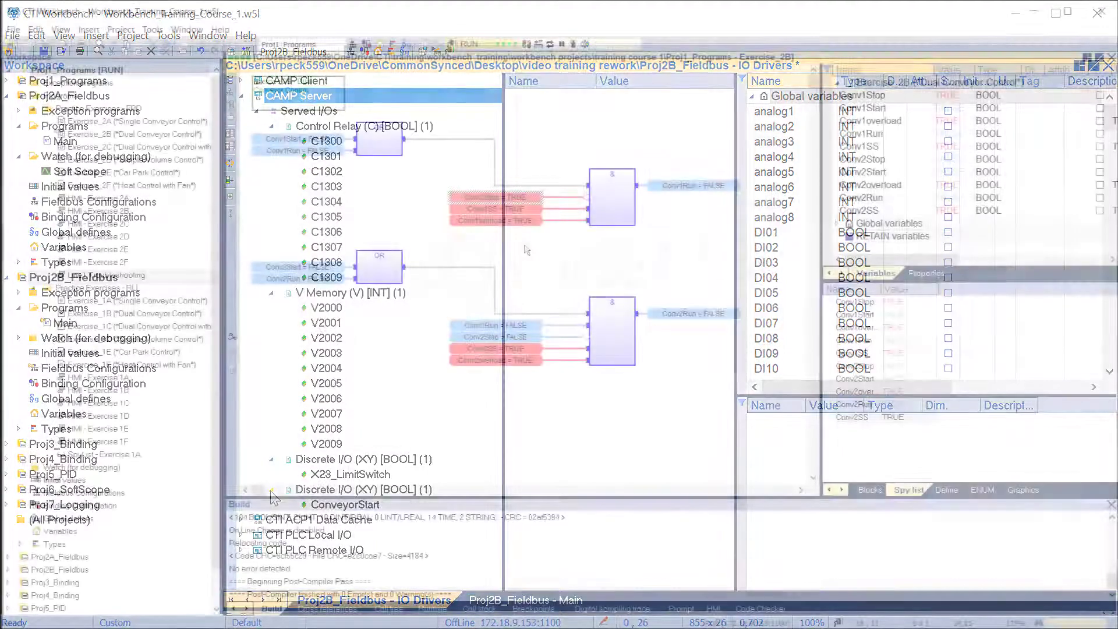